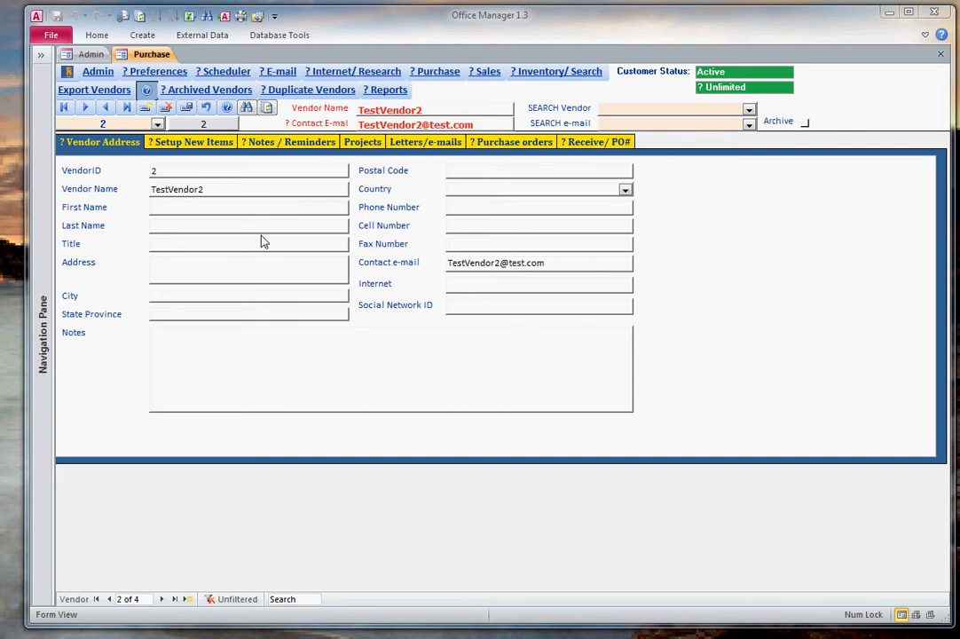
Look over TestVendor2's item setup list and its blank new-item row
{"action": "left_click", "coordinate": [184, 144]}
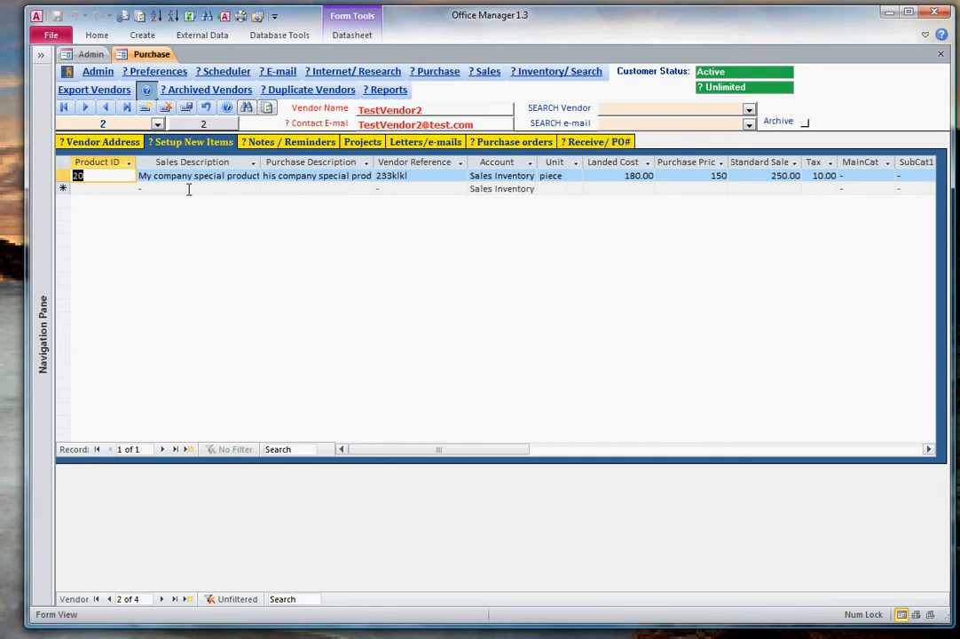
{"action": "left_click", "coordinate": [188, 188]}
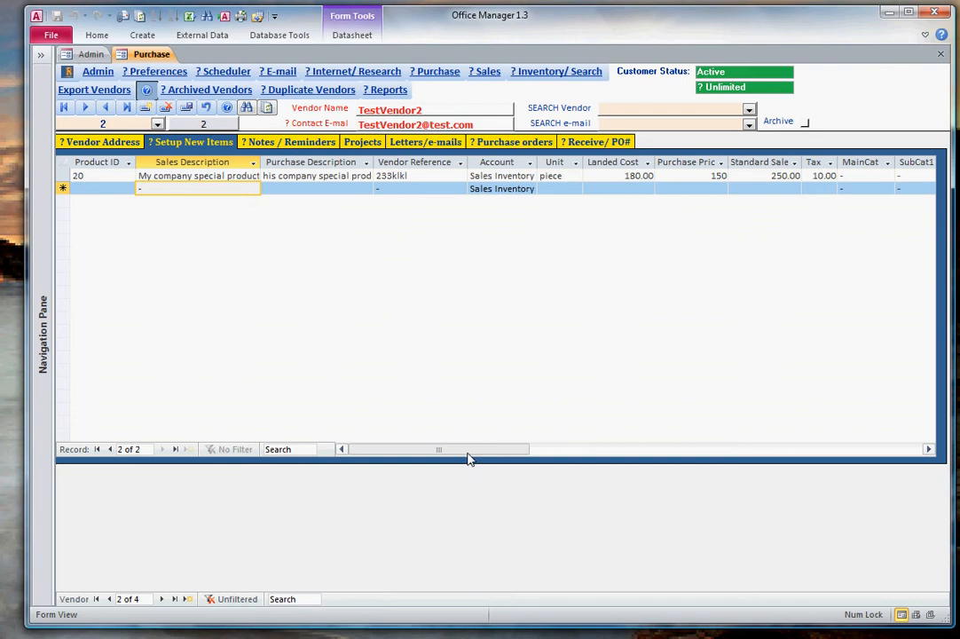
{"action": "left_click_drag", "start_coordinate": [468, 458], "coordinate": [343, 450]}
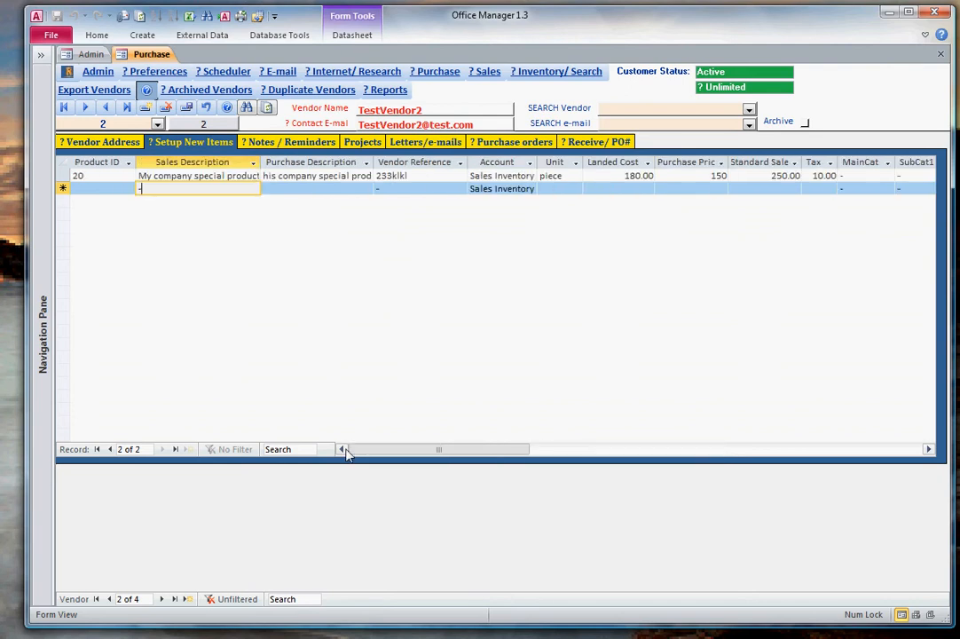
Add a vendor note with contact reference 2, category Followup and the text "get a quote"
{"action": "left_click", "coordinate": [264, 142]}
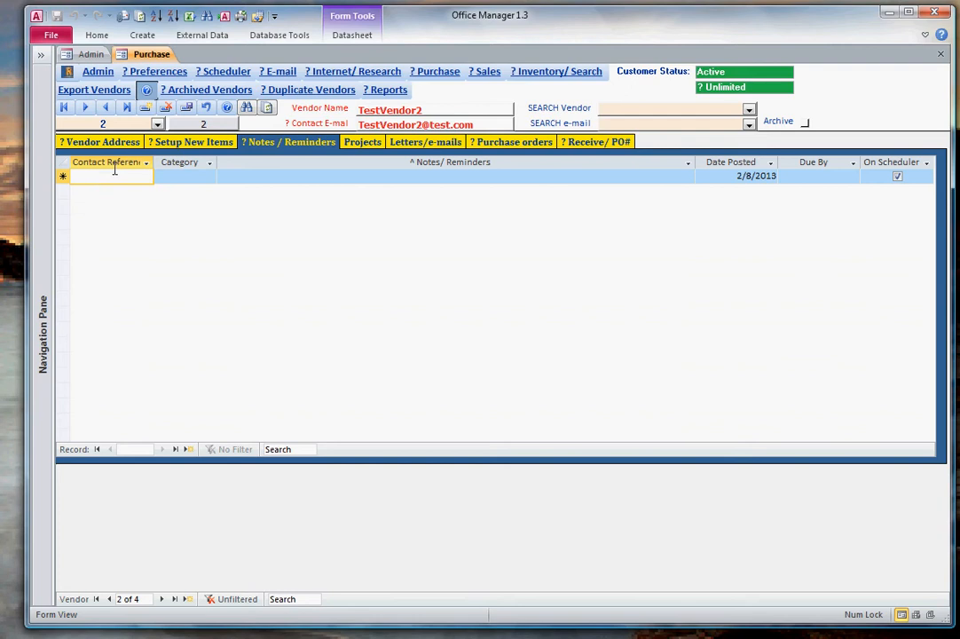
{"action": "type", "text": "2"}
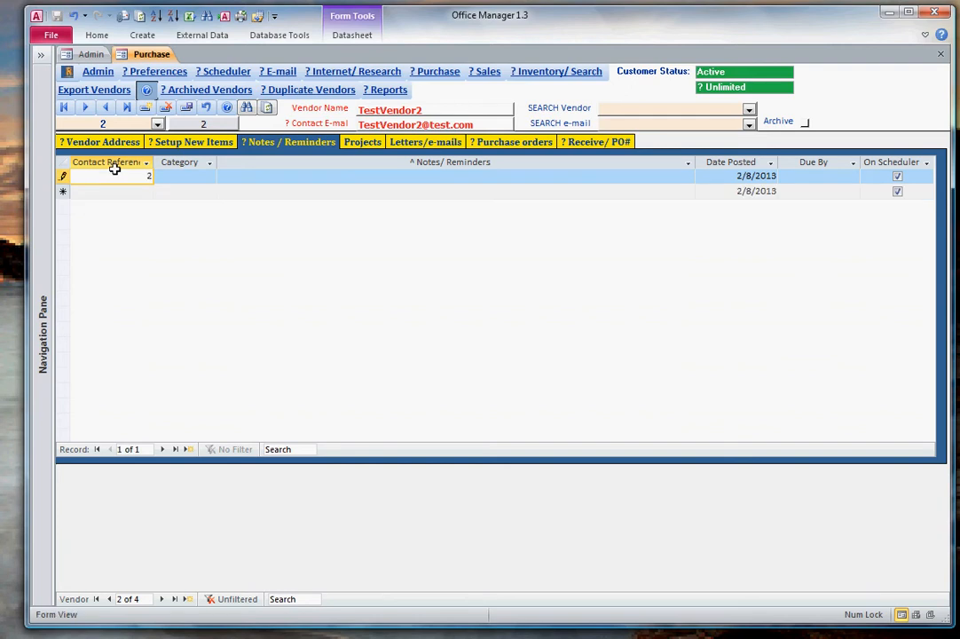
{"action": "key", "text": "Tab"}
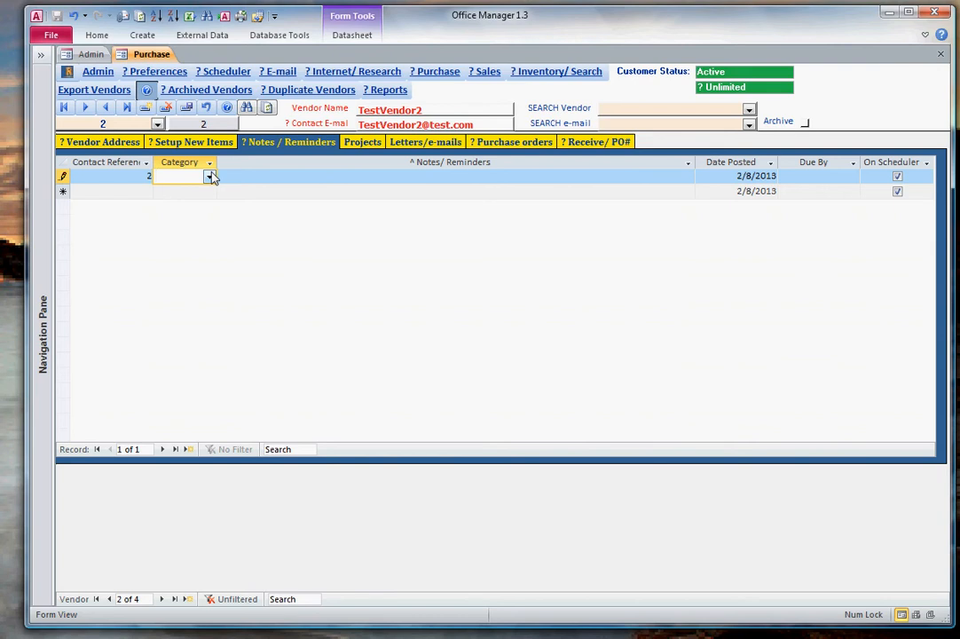
{"action": "type", "text": "followup"}
{"action": "key", "text": "Tab"}
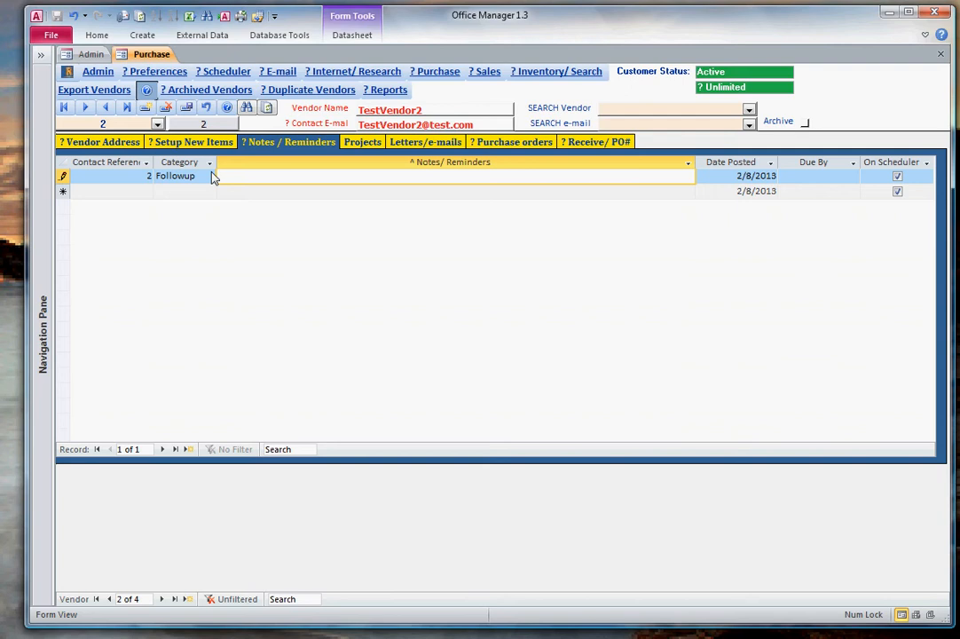
{"action": "type", "text": "get a quote"}
{"action": "key", "text": "Tab"}
{"action": "key", "text": "Tab"}
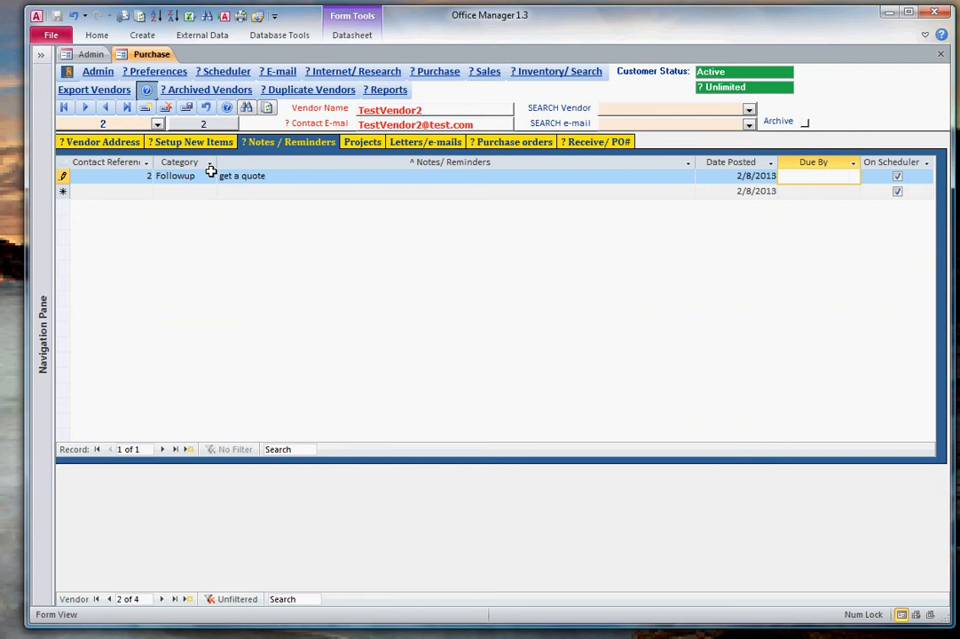
Set the "get a quote" note's due date to 02/13/13 and save the record
{"action": "type", "text": "02/13/"}
{"action": "key", "text": "Tab"}
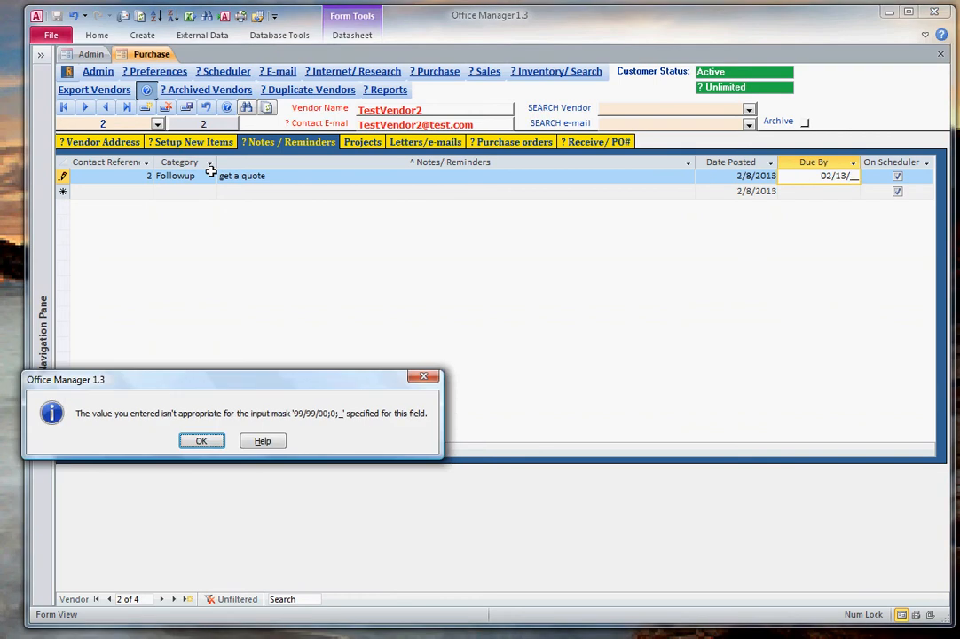
{"action": "left_click", "coordinate": [202, 440]}
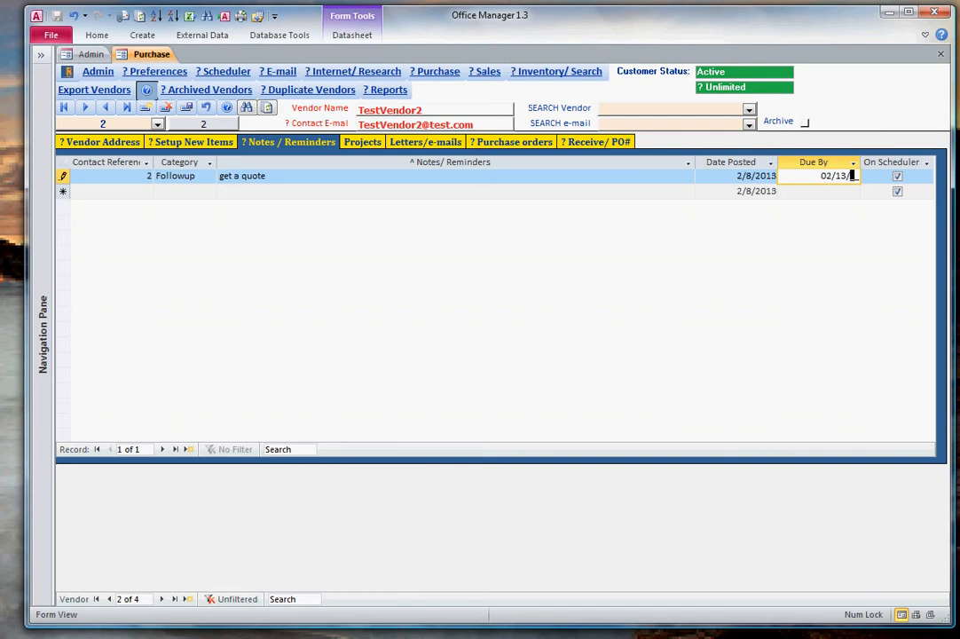
{"action": "type", "text": "13"}
{"action": "key", "text": "Tab"}
{"action": "key", "text": "Tab"}
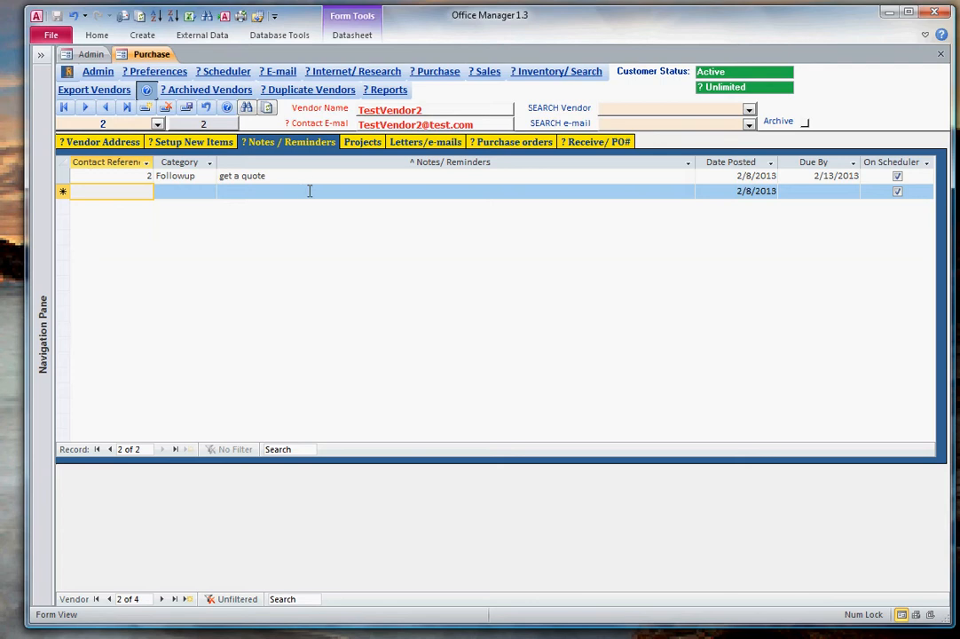
Open the "get a quote" reminder's detail form, add a second line reading "add more info", and close the form
{"action": "double_click", "coordinate": [435, 177]}
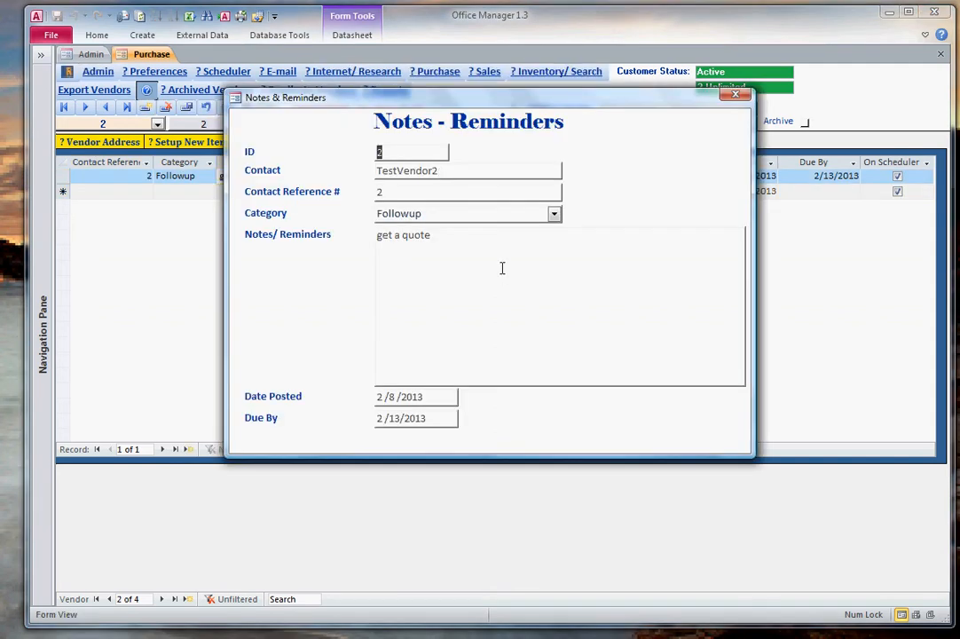
{"action": "left_click", "coordinate": [450, 239]}
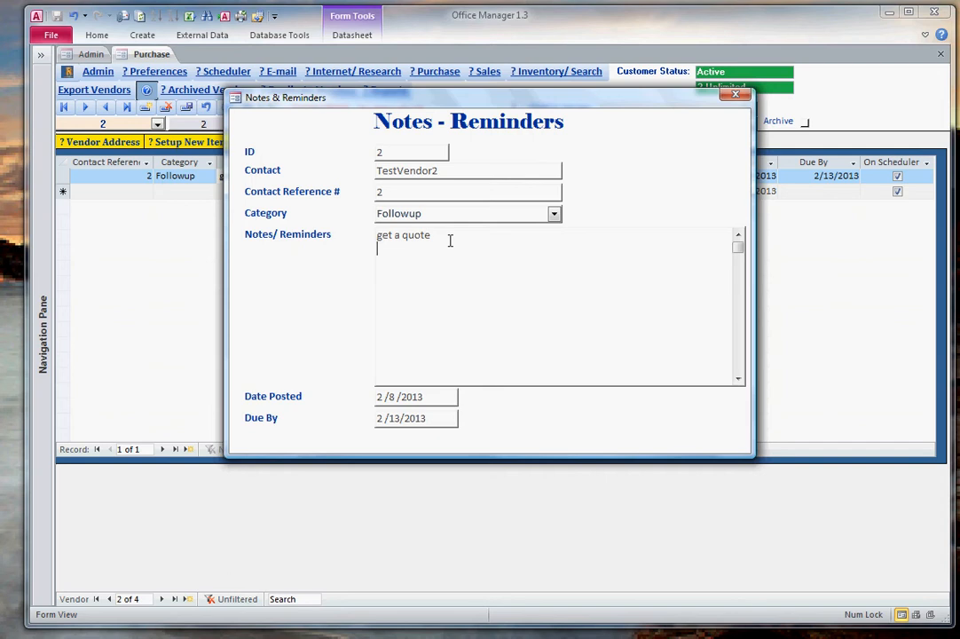
{"action": "key", "text": "Return"}
{"action": "type", "text": "add more info"}
{"action": "left_click", "coordinate": [733, 95]}
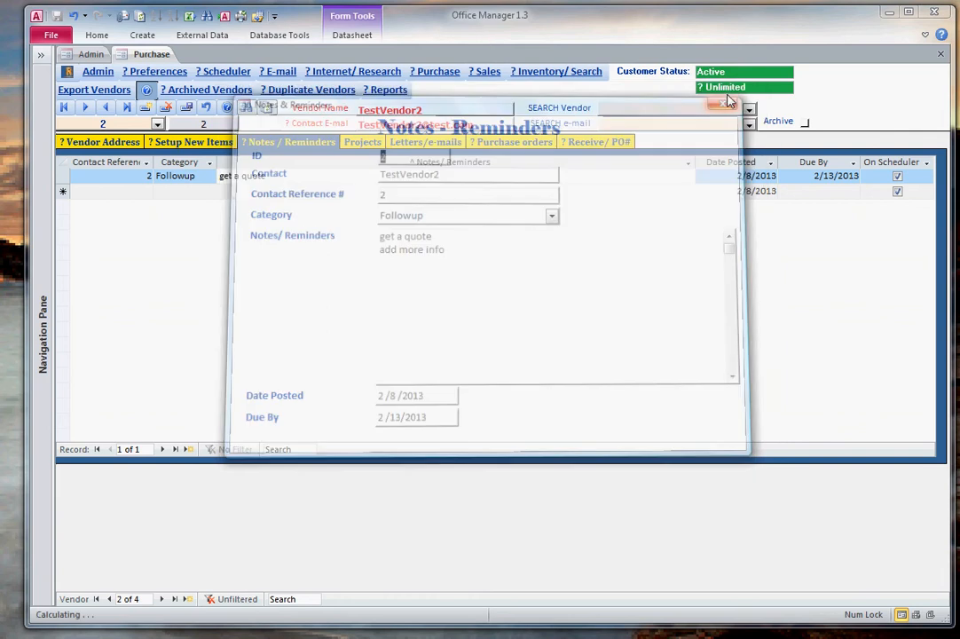
Look over the vendor's project form and its letters and e-mails form
{"action": "left_click", "coordinate": [441, 190]}
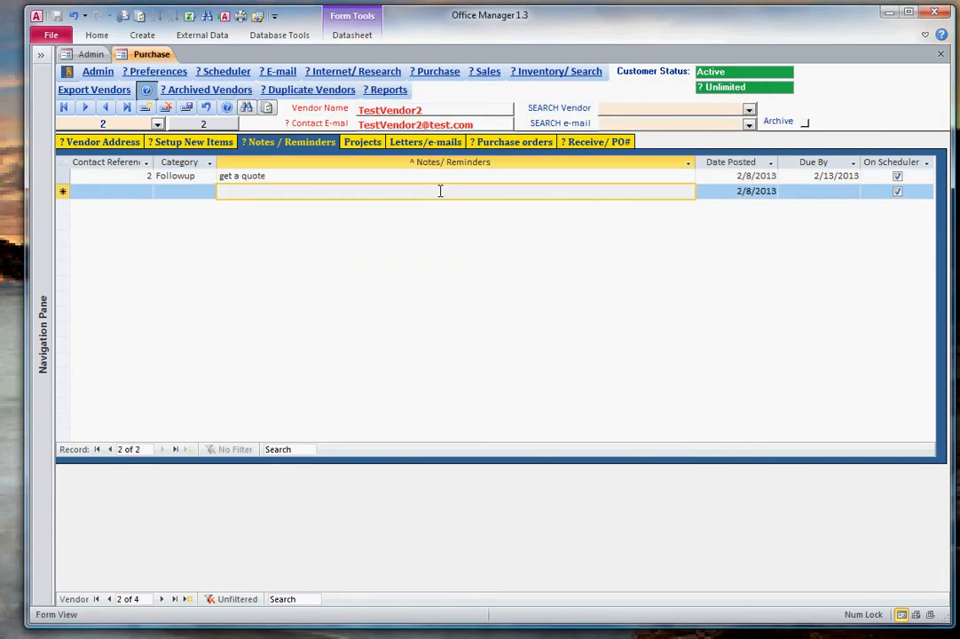
{"action": "left_click", "coordinate": [357, 143]}
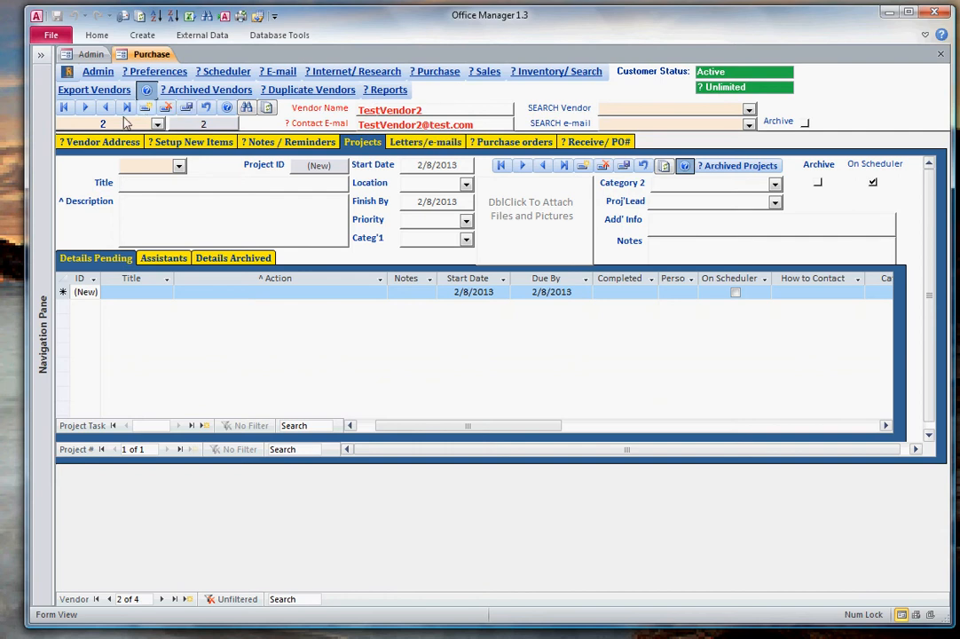
{"action": "left_click", "coordinate": [124, 182]}
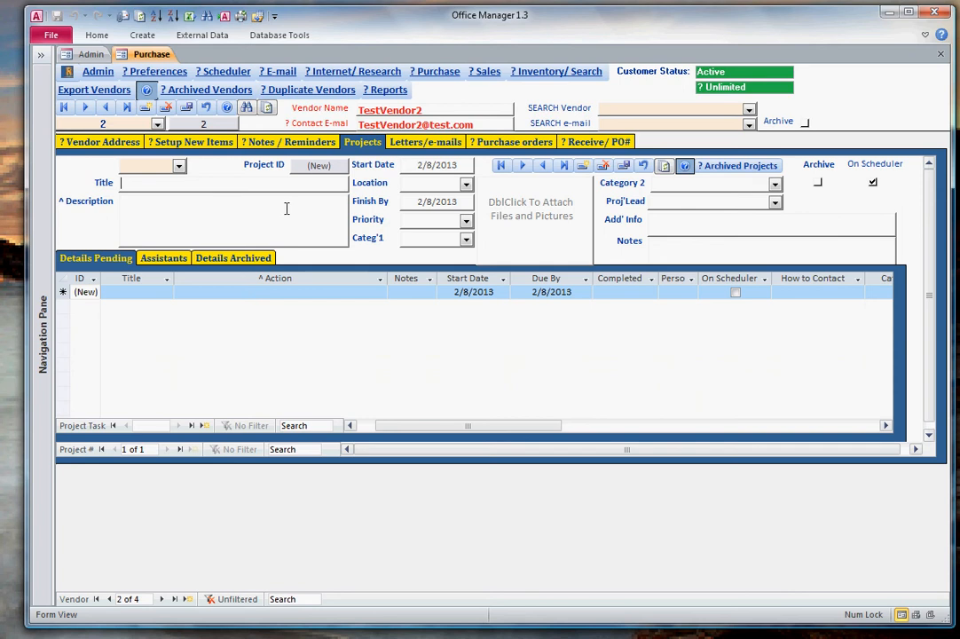
{"action": "left_click", "coordinate": [454, 143]}
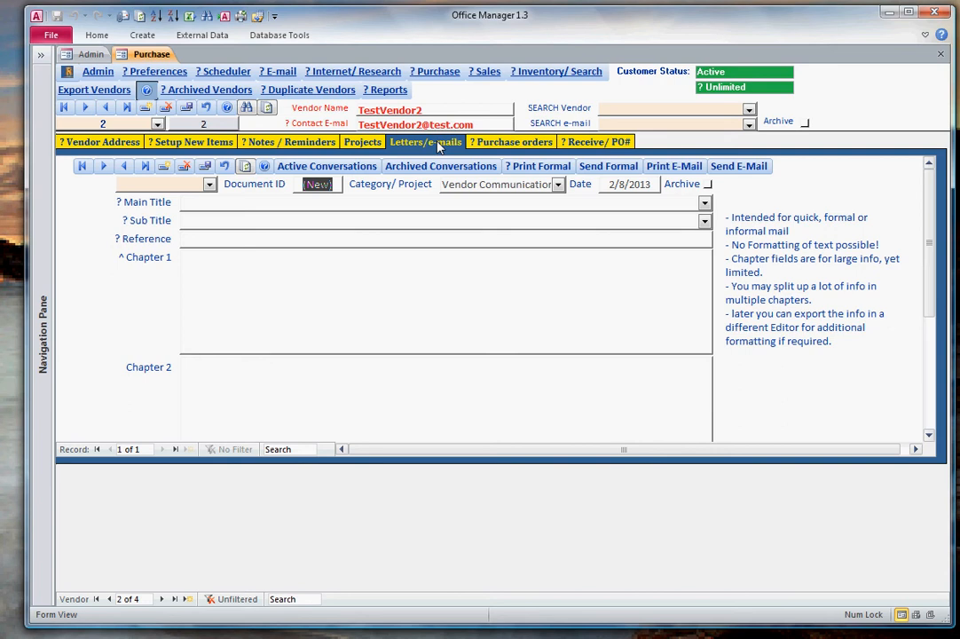
Start a purchase order for TestVendor2 with internal number "own number" and status Request For Quote
{"action": "left_click", "coordinate": [530, 144]}
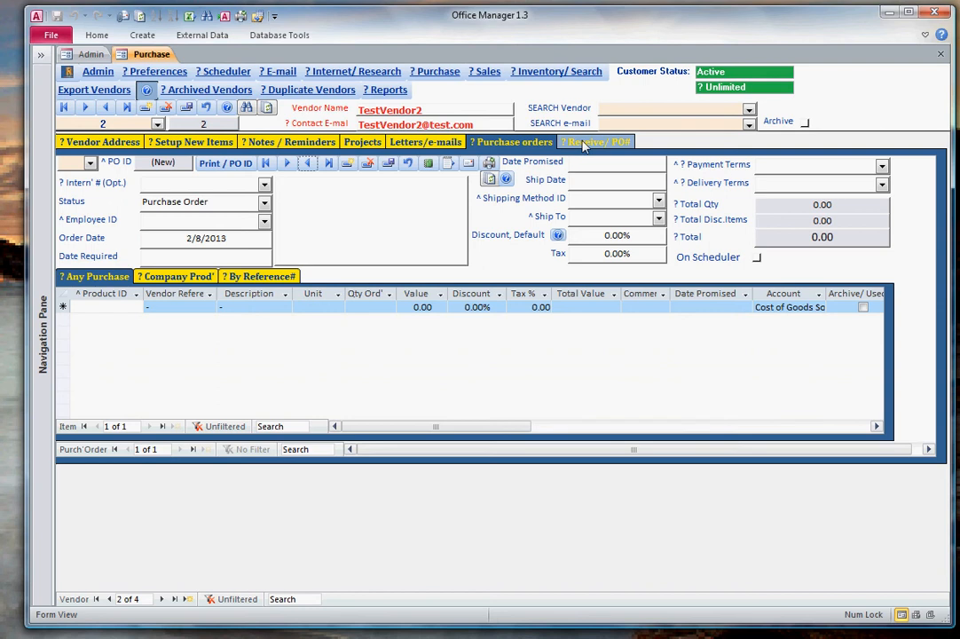
{"action": "mouse_move", "coordinate": [583, 146]}
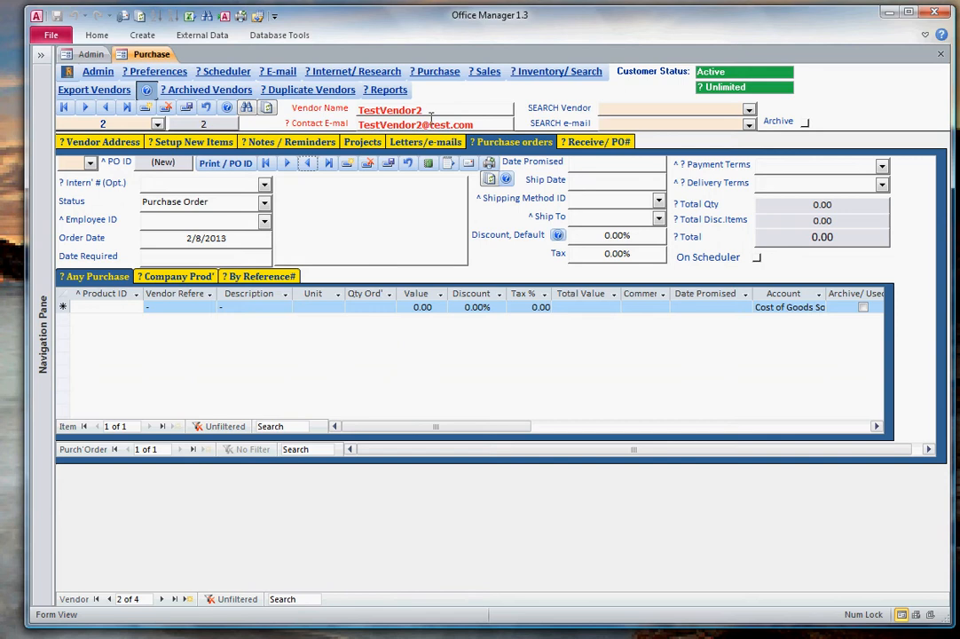
{"action": "left_click", "coordinate": [264, 184]}
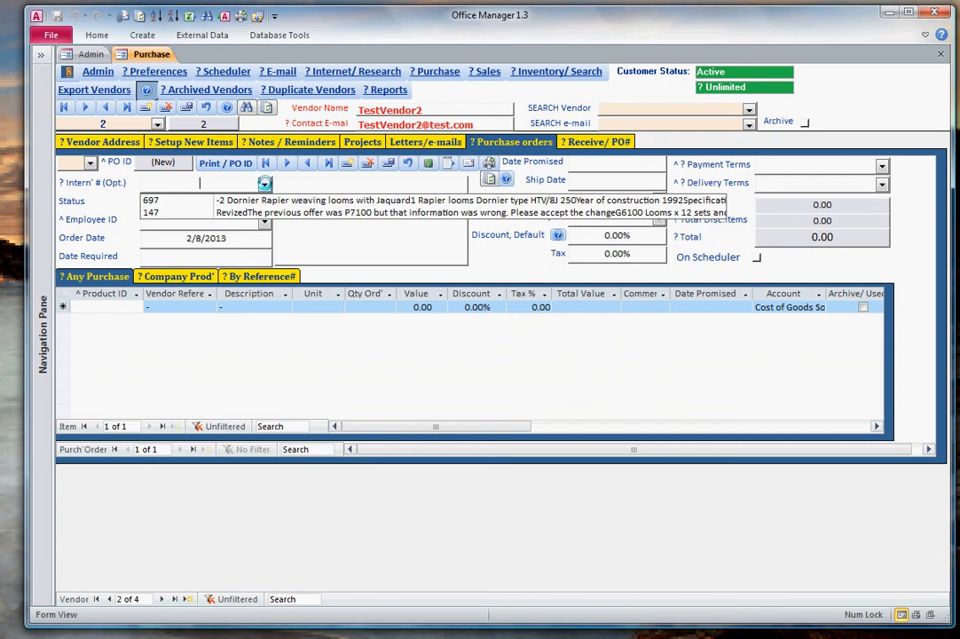
{"action": "left_click", "coordinate": [213, 199]}
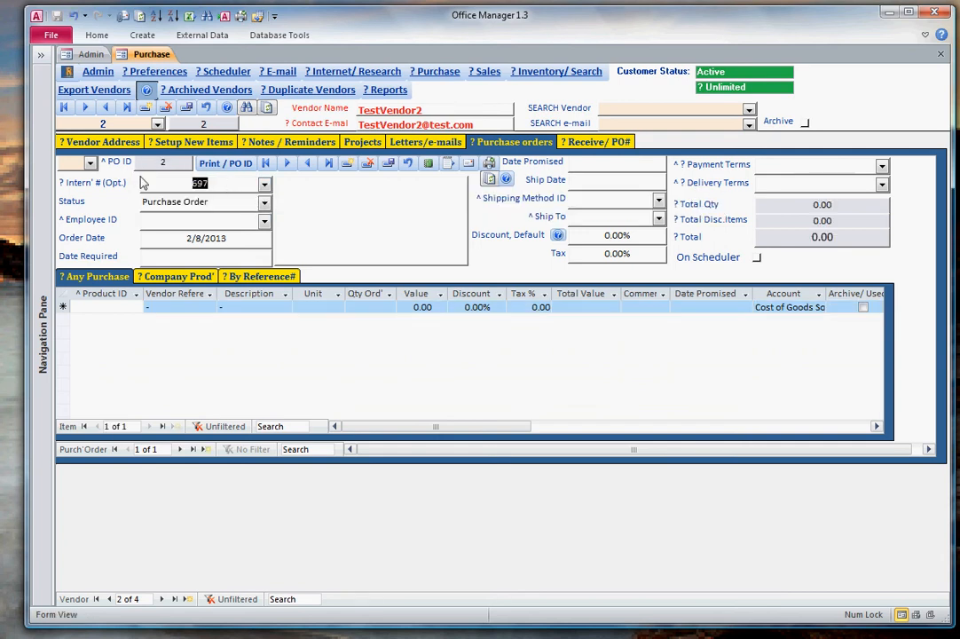
{"action": "type", "text": "own number"}
{"action": "left_click", "coordinate": [261, 202]}
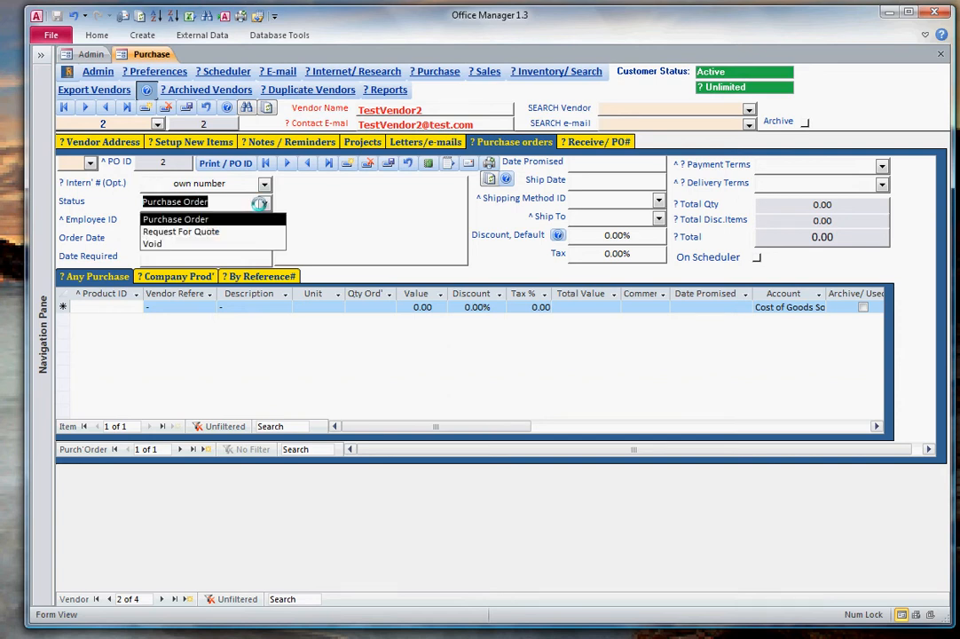
{"action": "left_click", "coordinate": [215, 230]}
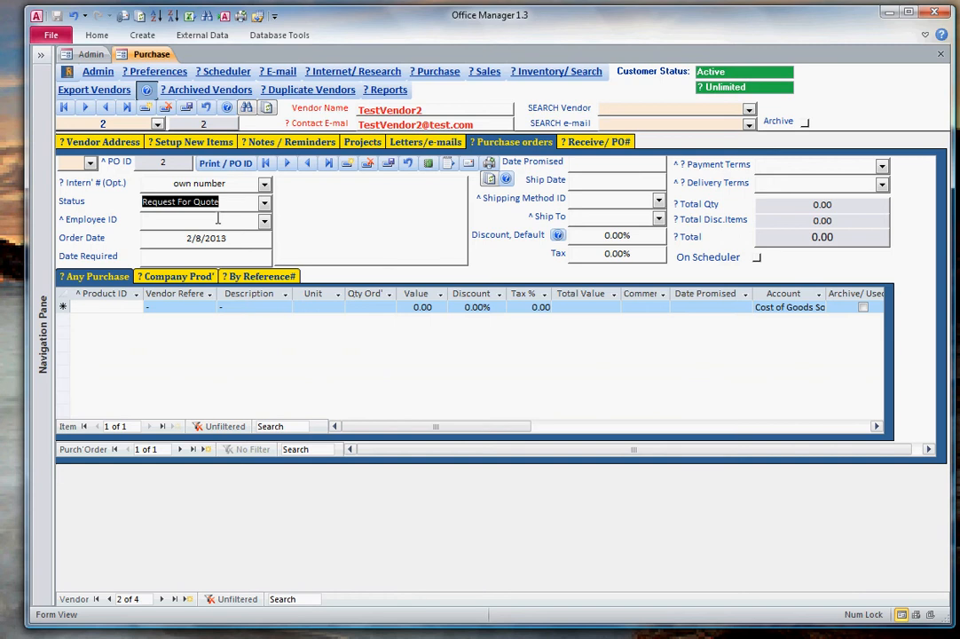
Assign the test employee to the purchase order and set its required date to 02/13/2013
{"action": "left_click", "coordinate": [217, 219]}
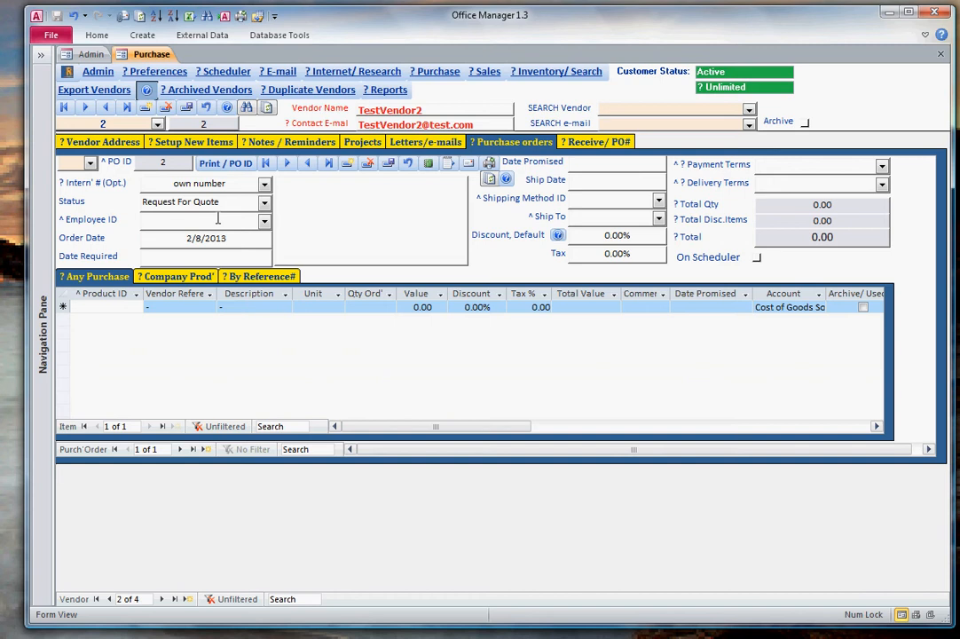
{"action": "type", "text": "t, Roger"}
{"action": "key", "text": "Tab"}
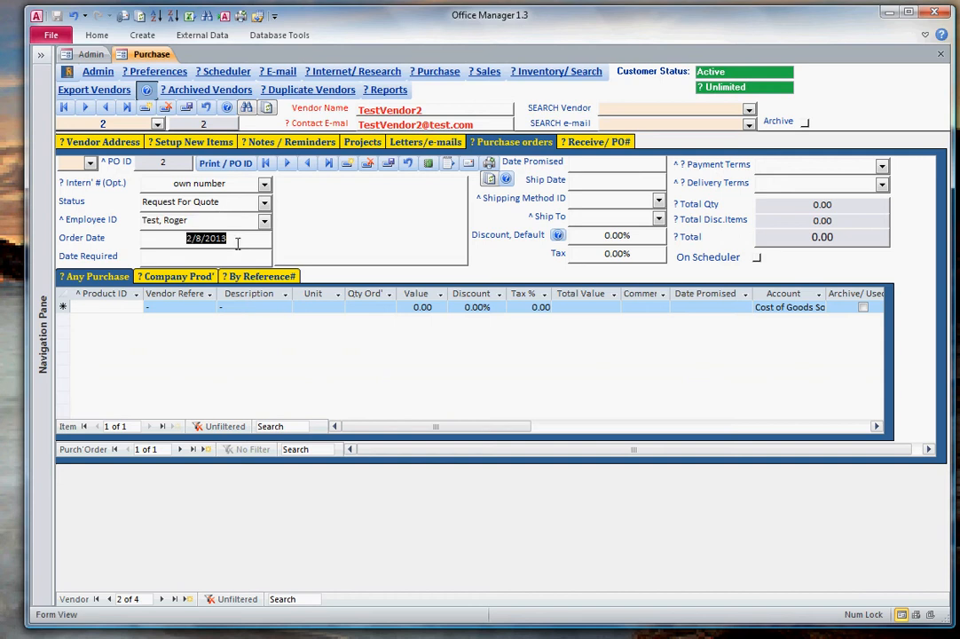
{"action": "left_click", "coordinate": [197, 256]}
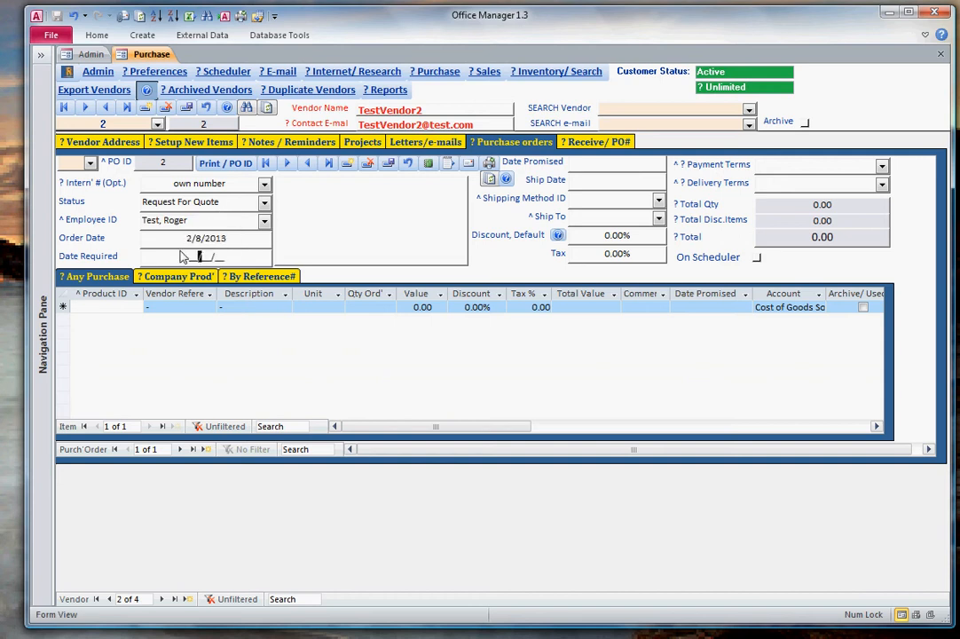
{"action": "left_click_drag", "start_coordinate": [188, 259], "coordinate": [309, 263]}
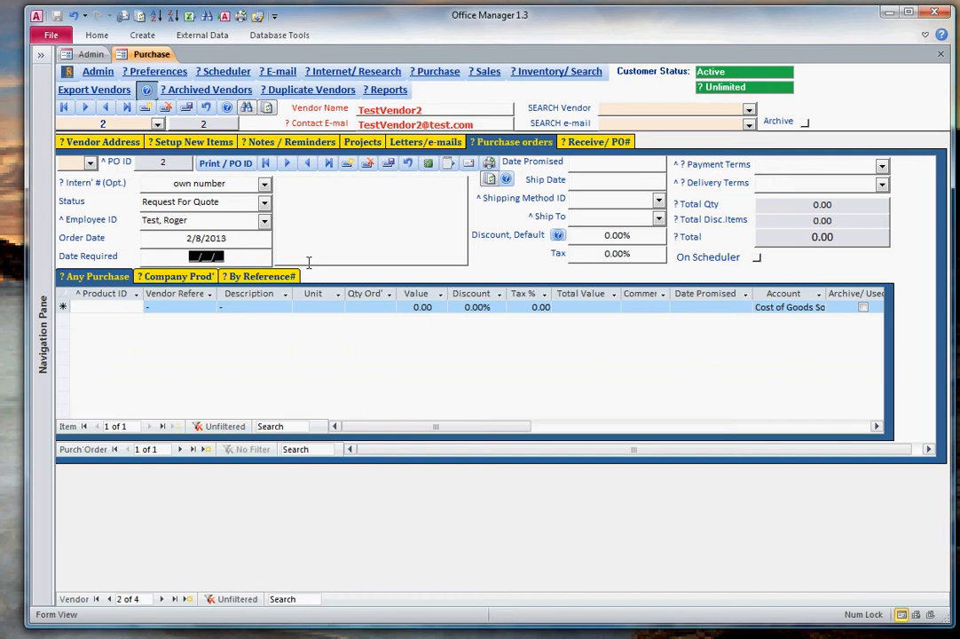
{"action": "type", "text": "02132013"}
{"action": "key", "text": "Tab"}
Enter "internal reminders/ use / description or reason" in the purchase order's unlabelled memo field
{"action": "left_click", "coordinate": [393, 235]}
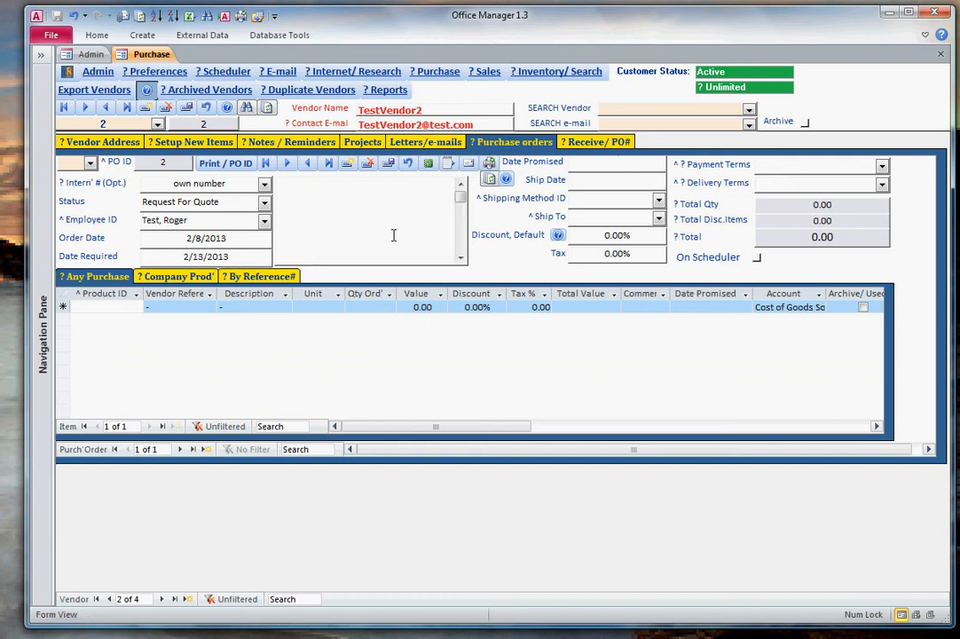
{"action": "type", "text": "internal reminders/ use / des"}
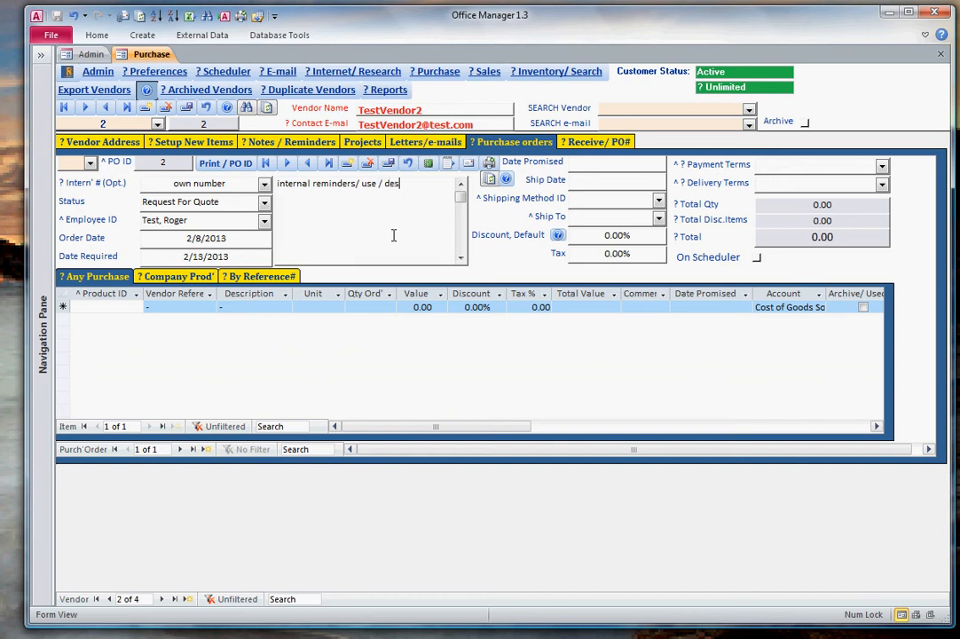
{"action": "type", "text": "cription or reason"}
{"action": "key", "text": "Tab"}
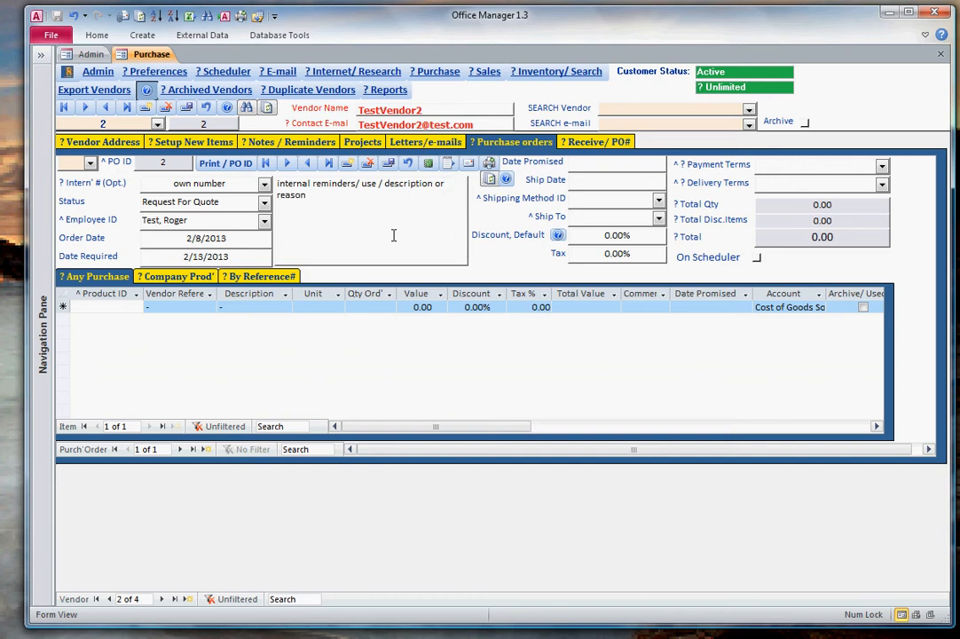
Set the purchase order's ship date to 02/13/2013 and its shipping method to Fedex
{"action": "type", "text": "02/13/2013"}
{"action": "key", "text": "Tab"}
{"action": "type", "text": "f"}
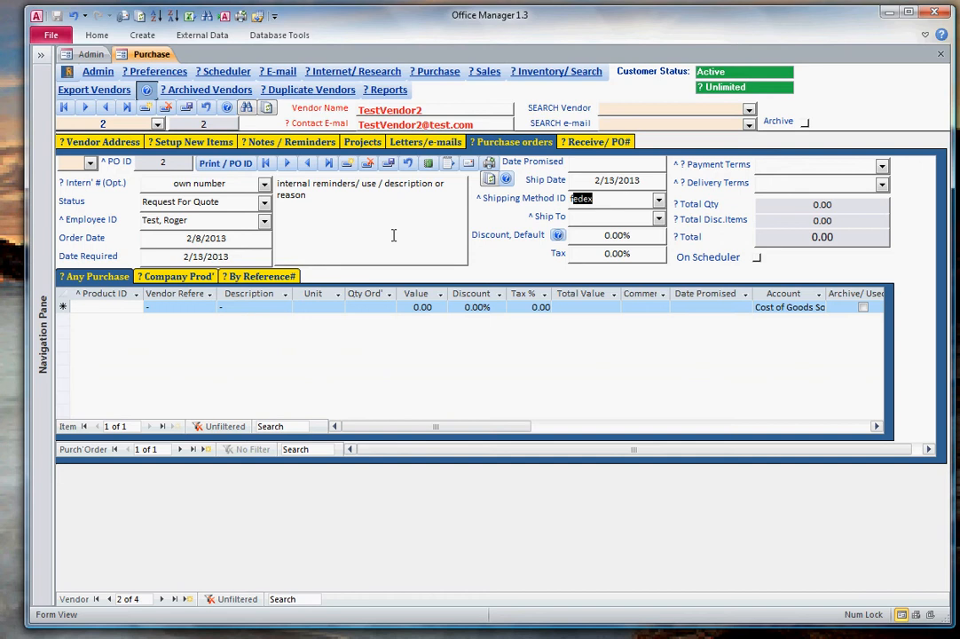
{"action": "key", "text": "Tab"}
Set the purchase order's Ship To to My Customer
{"action": "left_click", "coordinate": [661, 217]}
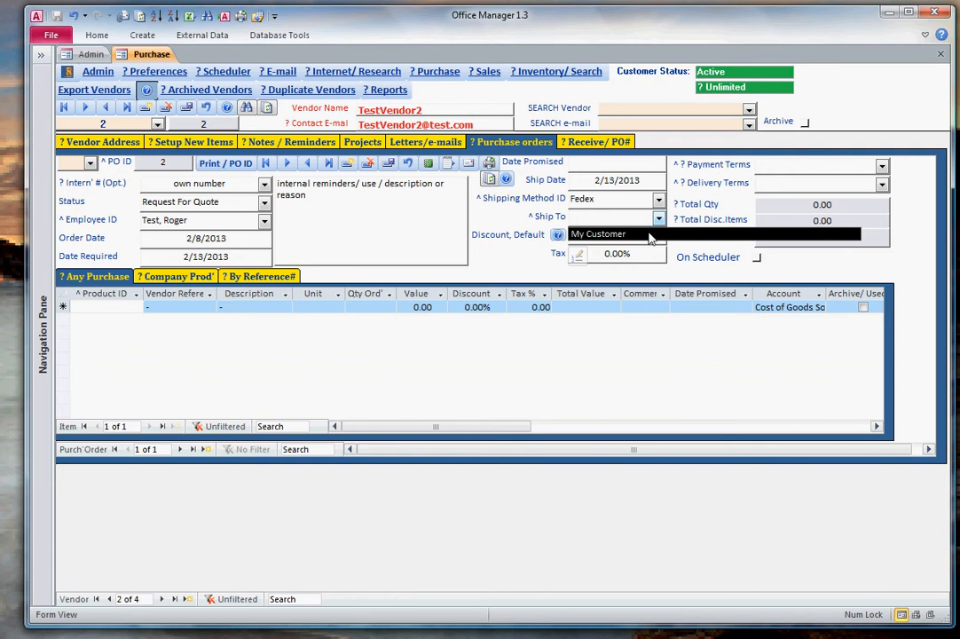
{"action": "left_click", "coordinate": [651, 236]}
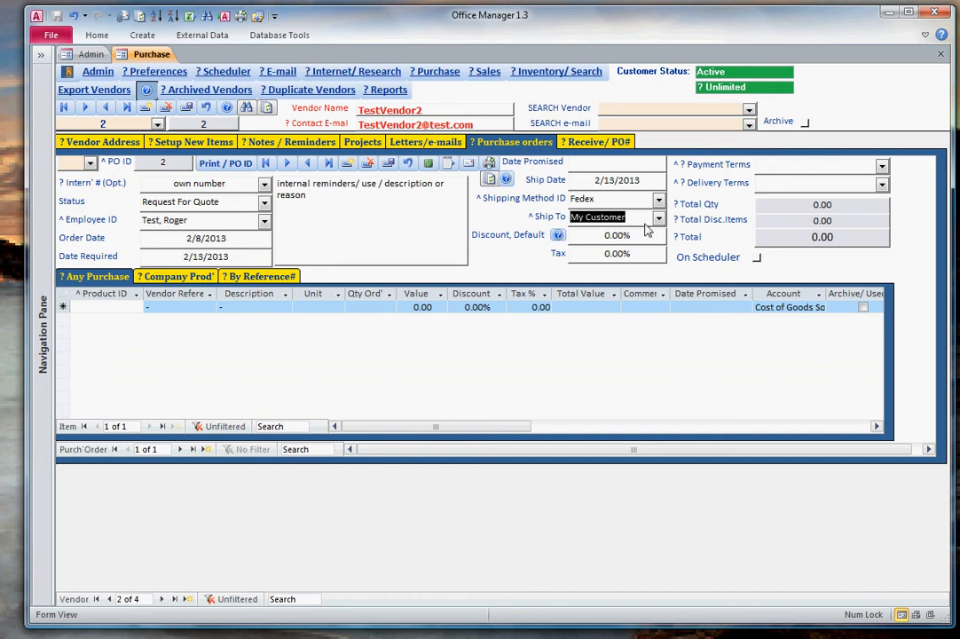
Try the unlisted Ship To entry "asdf" to reach the company shipping information, close it and reselect My Customer
{"action": "type", "text": "asdf"}
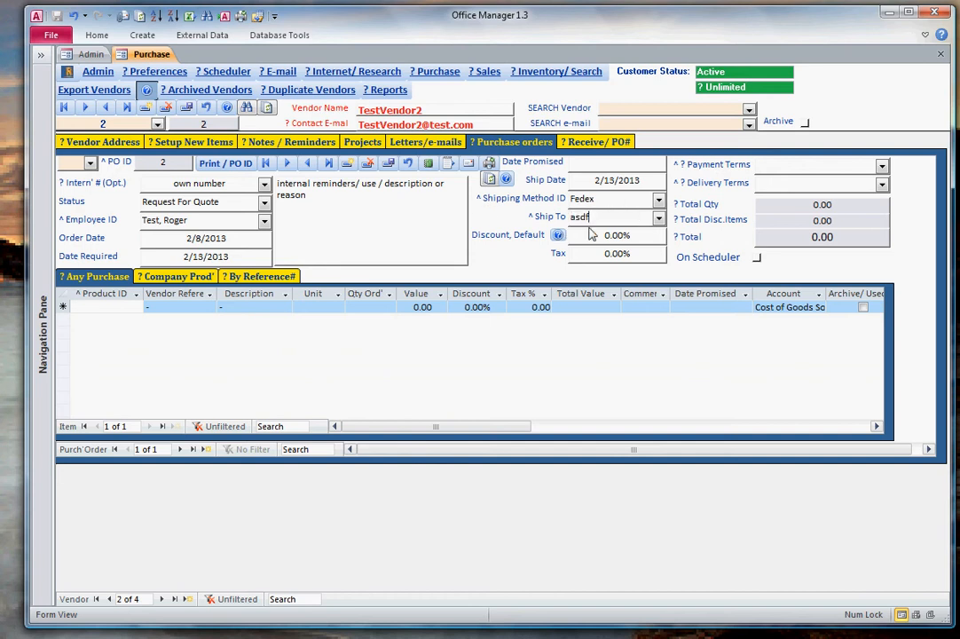
{"action": "key", "text": "Tab"}
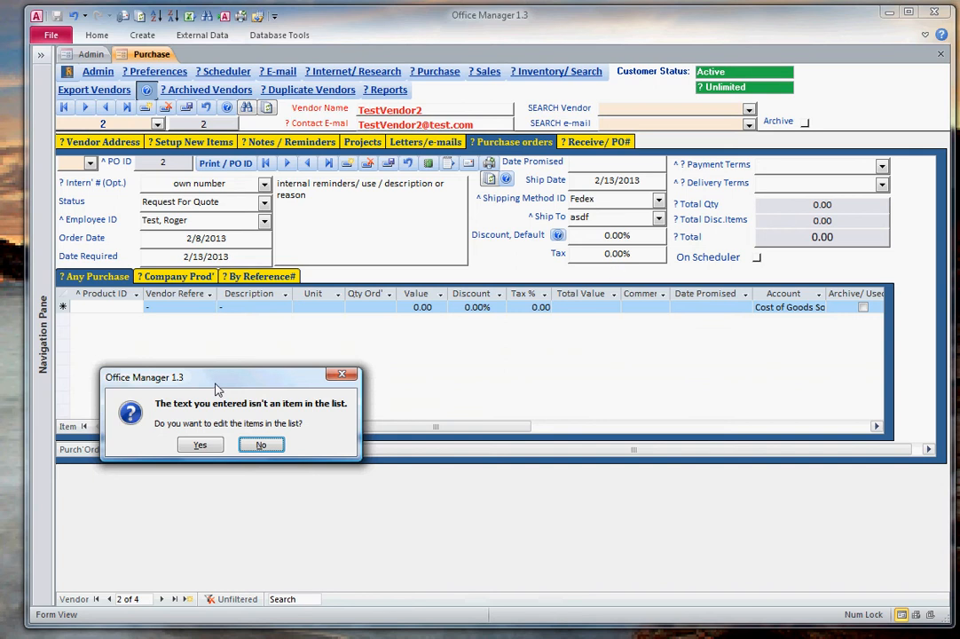
{"action": "left_click", "coordinate": [197, 444]}
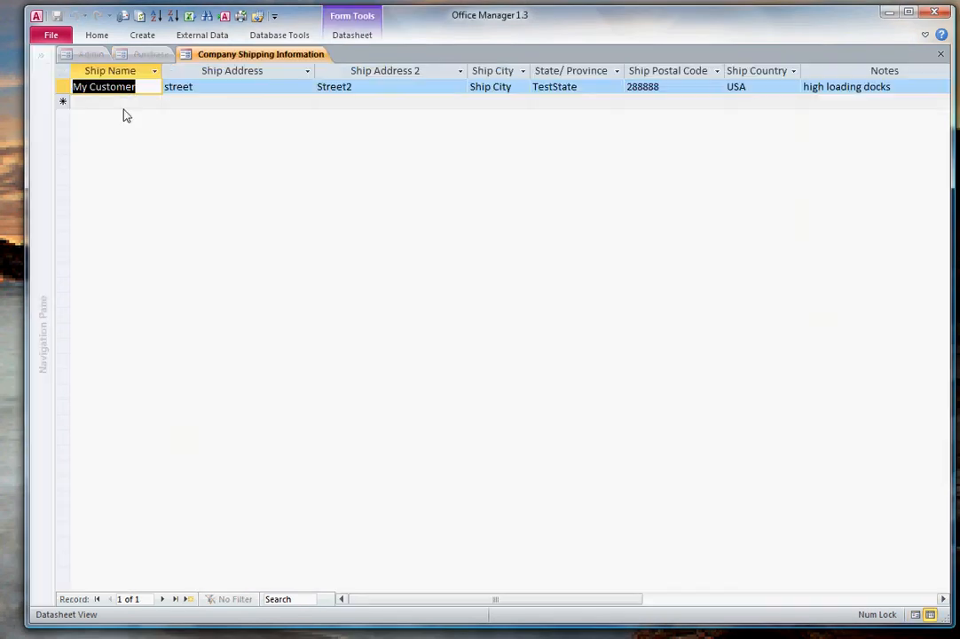
{"action": "left_click", "coordinate": [116, 103]}
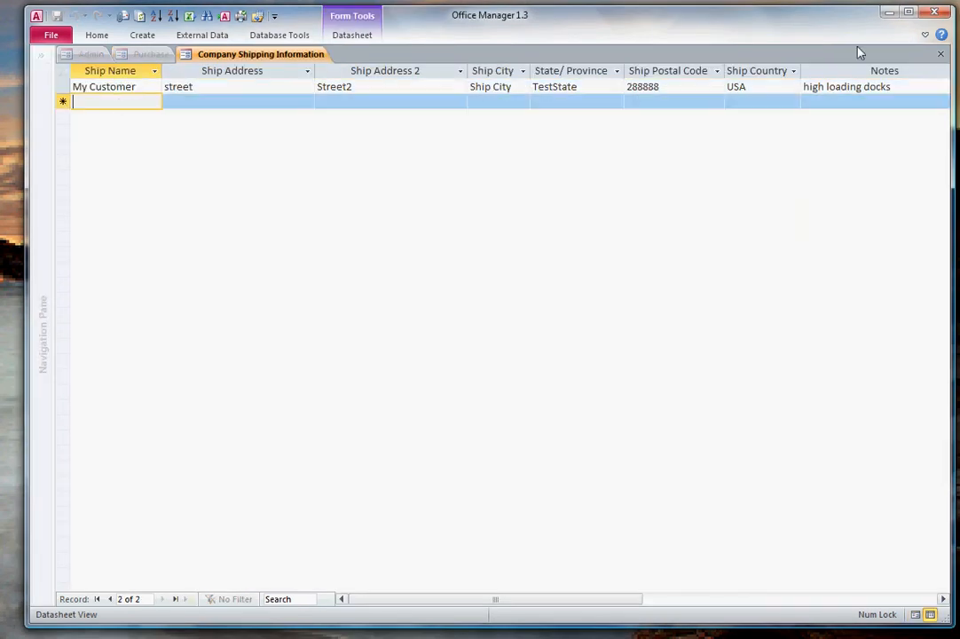
{"action": "left_click", "coordinate": [941, 54]}
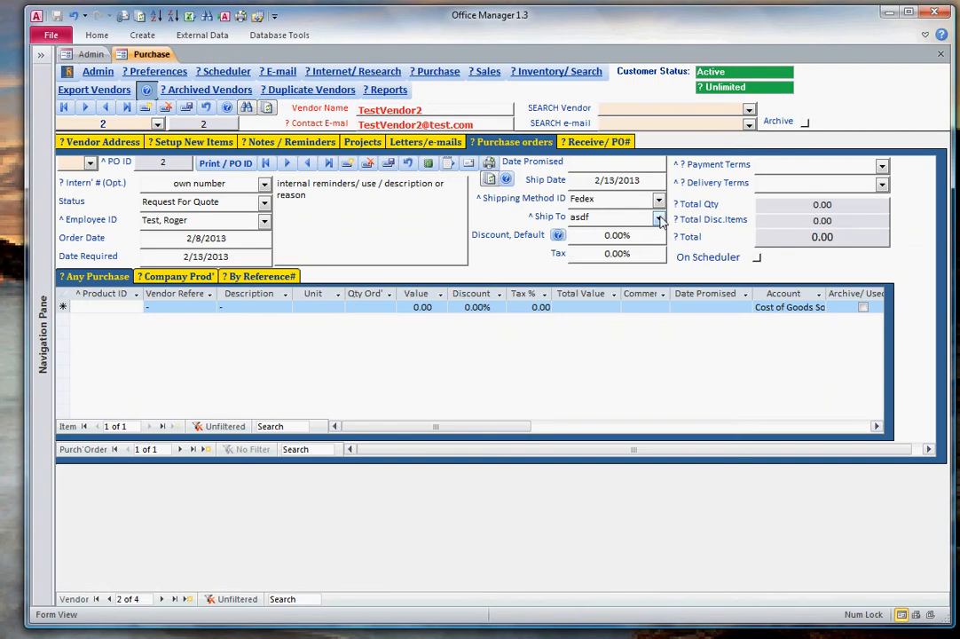
{"action": "left_click", "coordinate": [635, 238]}
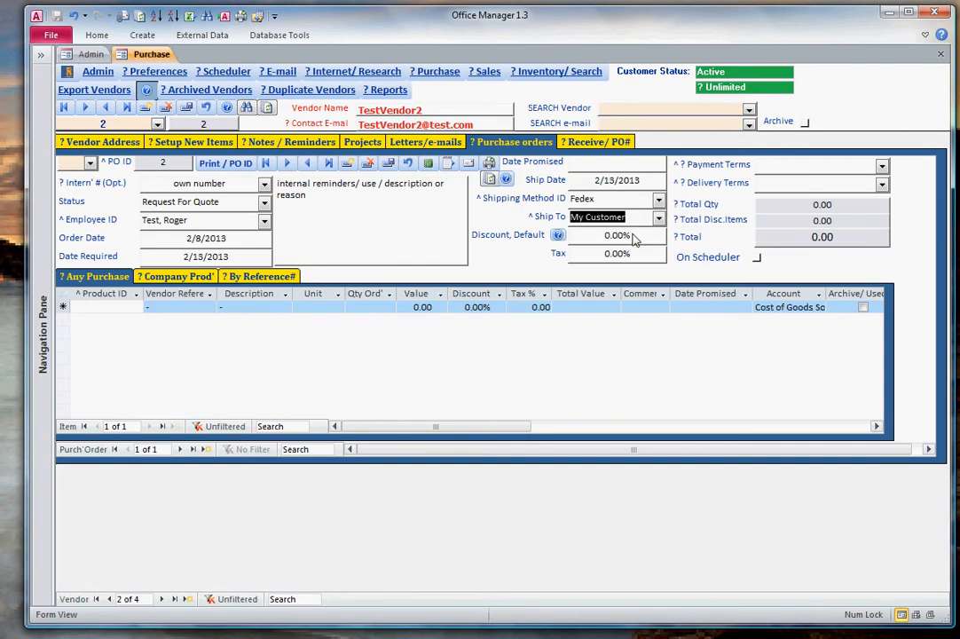
Set the purchase order's default discount to 10% and its tax to 10%
{"action": "key", "text": "Tab"}
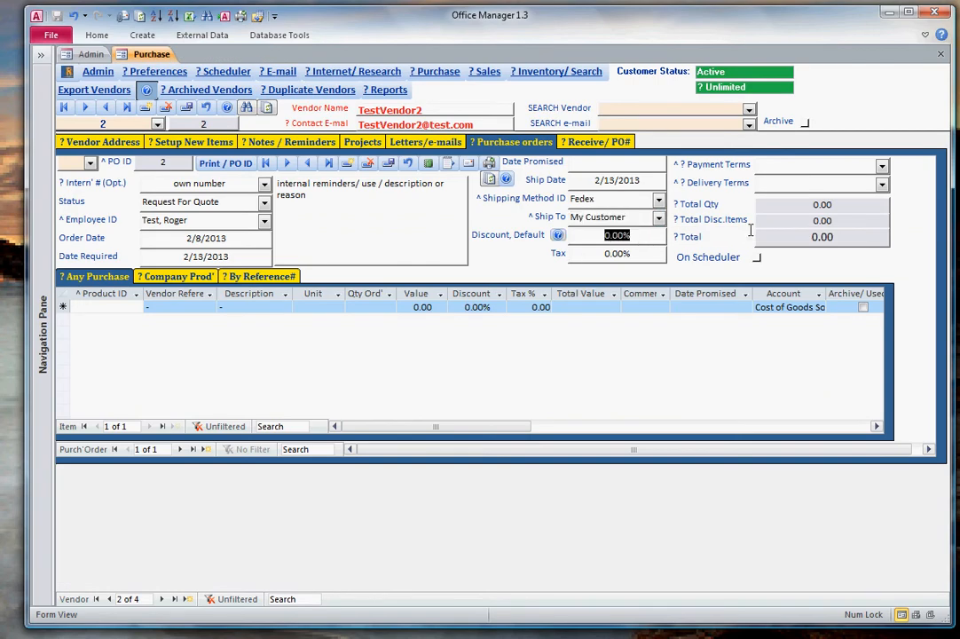
{"action": "type", "text": "10"}
{"action": "key", "text": "Tab"}
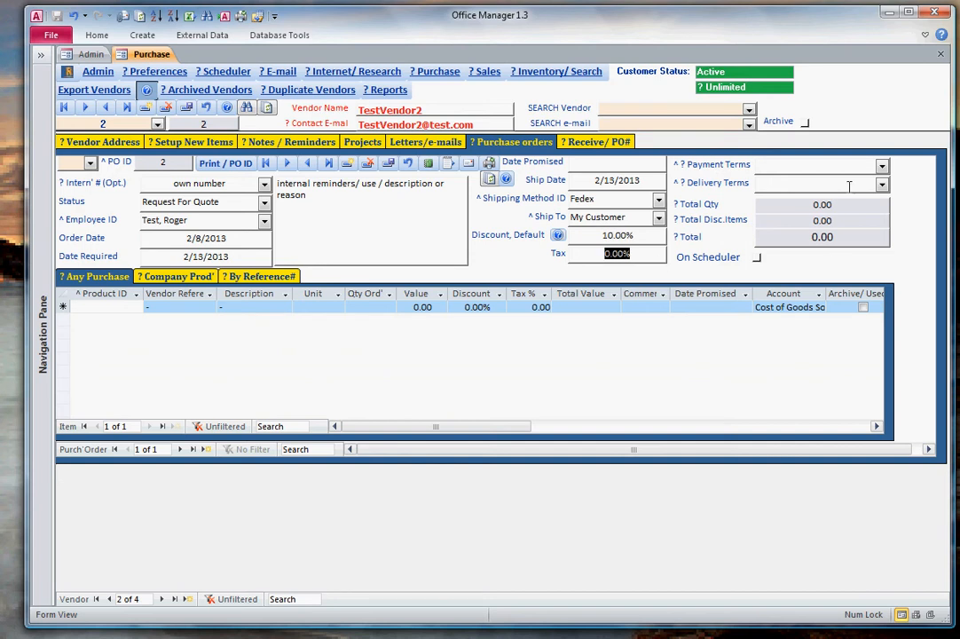
{"action": "type", "text": "10"}
{"action": "key", "text": "Tab"}
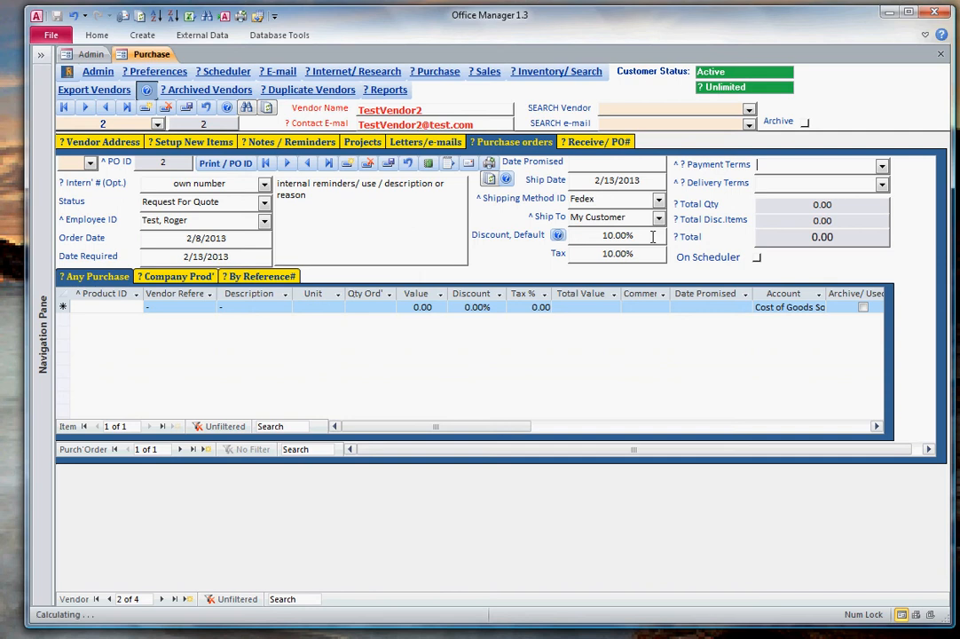
Set the payment terms to "30days, net, 10% discount upon advanced payment" and the delivery terms to "COMPL', EURO, MIL FLOOR"
{"action": "left_click", "coordinate": [883, 167]}
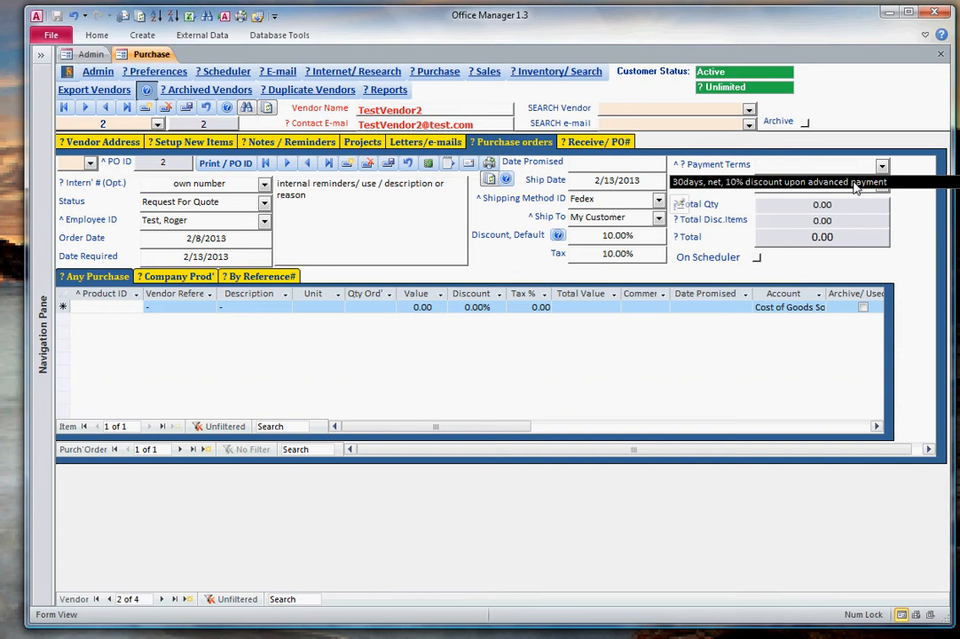
{"action": "left_click", "coordinate": [823, 182]}
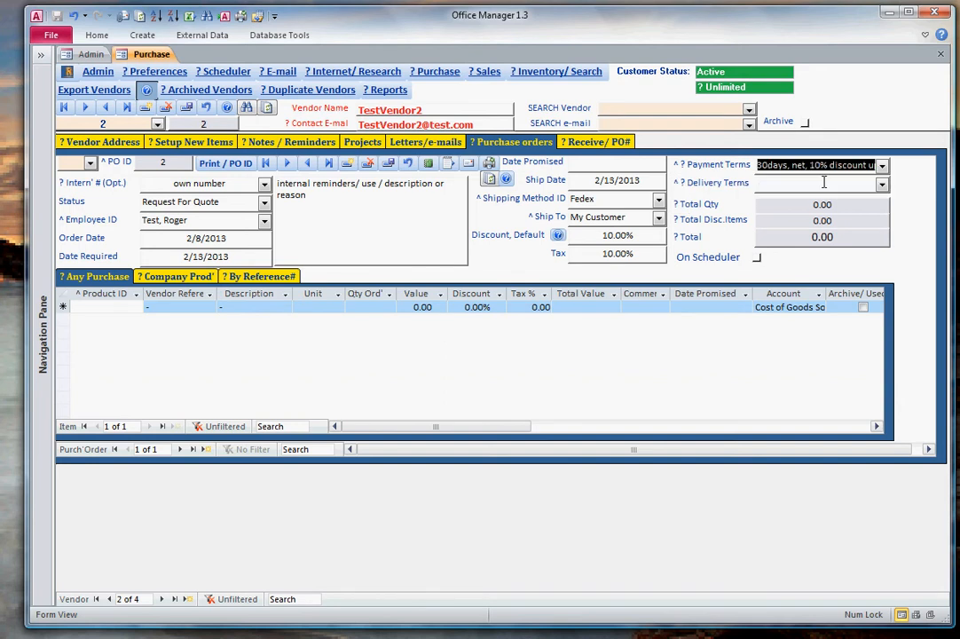
{"action": "left_click", "coordinate": [820, 183]}
{"action": "left_click", "coordinate": [882, 185]}
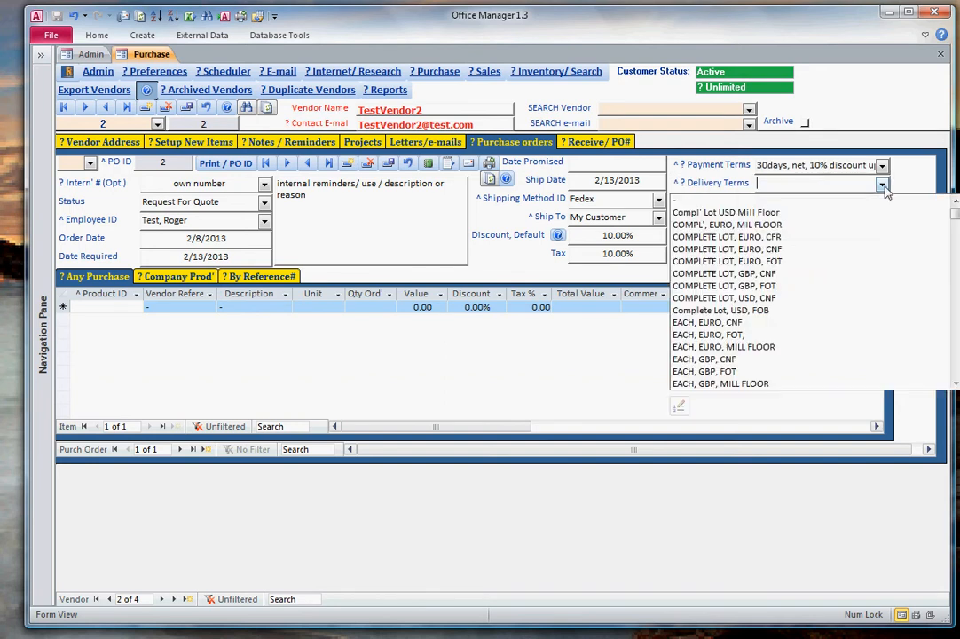
{"action": "left_click", "coordinate": [815, 225]}
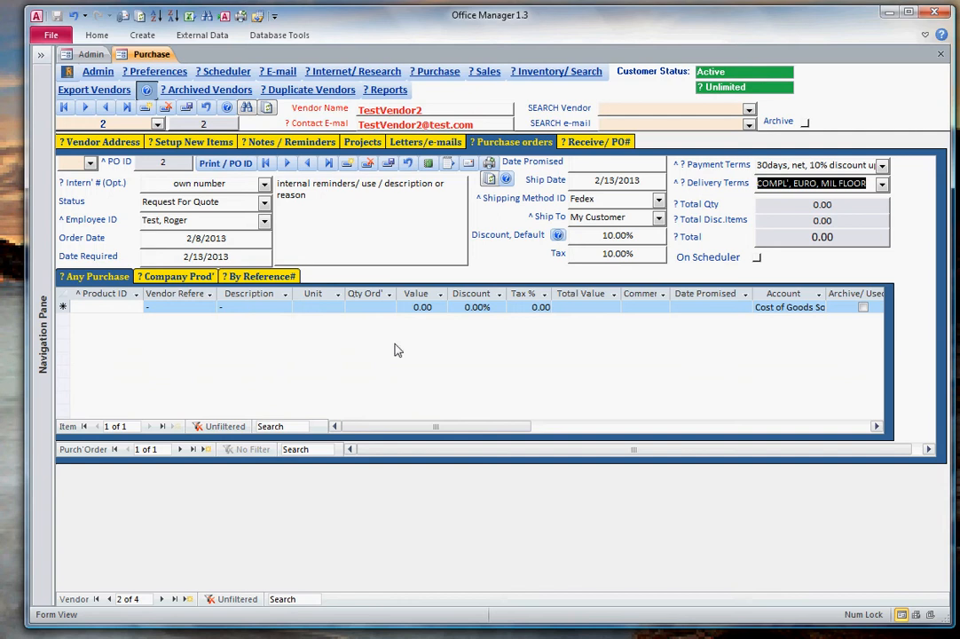
Mark the purchase order as On Scheduler and acknowledge the data change notice on moving to its item list
{"action": "left_click", "coordinate": [756, 258]}
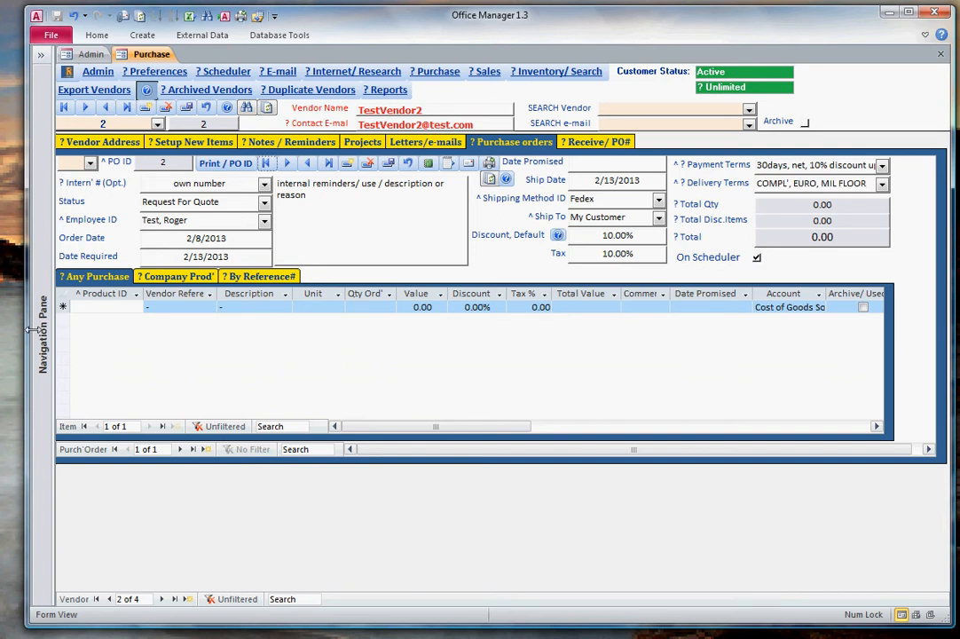
{"action": "left_click", "coordinate": [93, 309]}
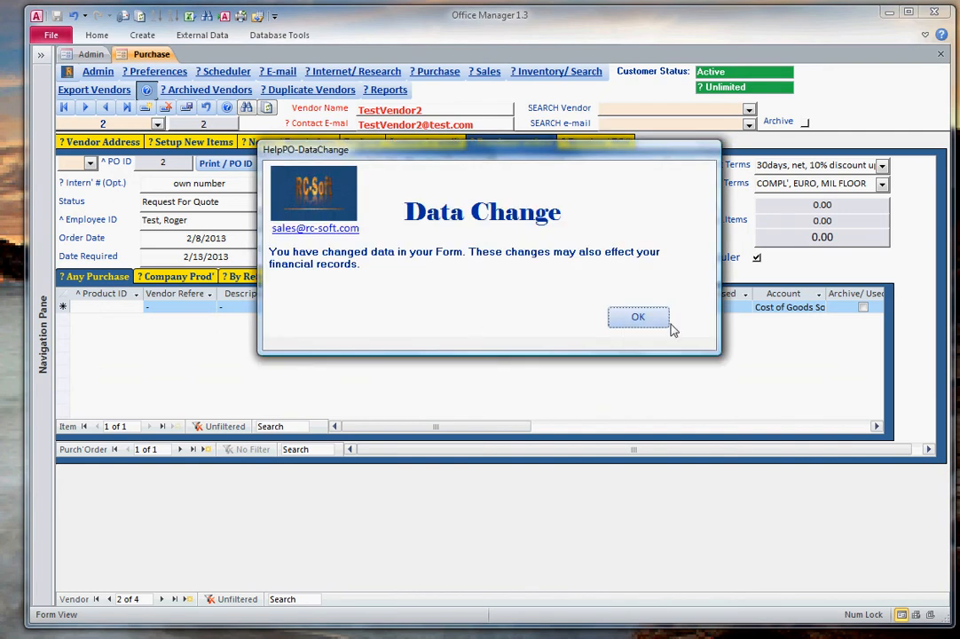
{"action": "left_click", "coordinate": [637, 318]}
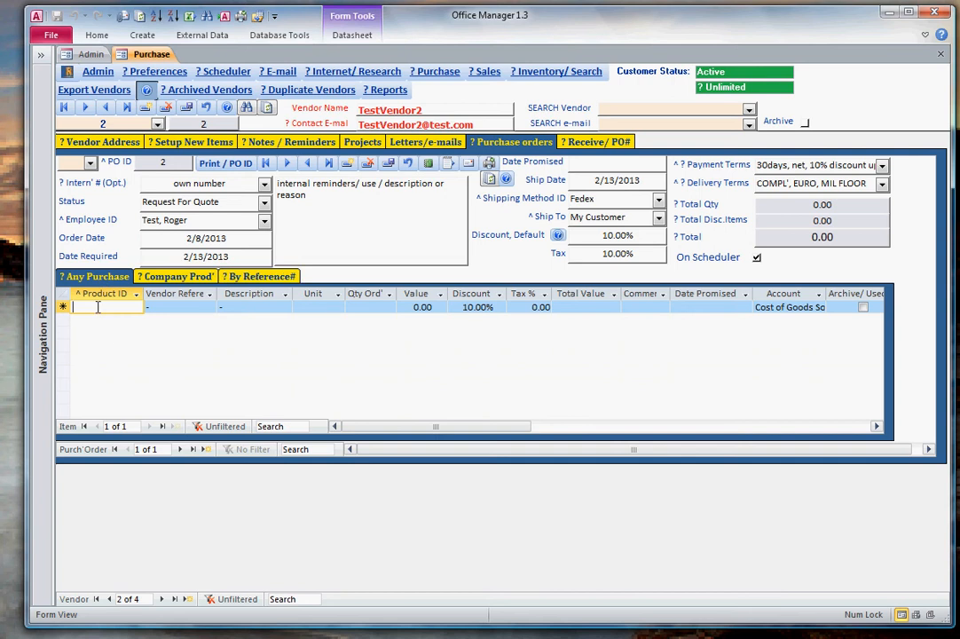
Start a purchase line item with product ID "new product" and vendor reference 1212
{"action": "type", "text": "new p"}
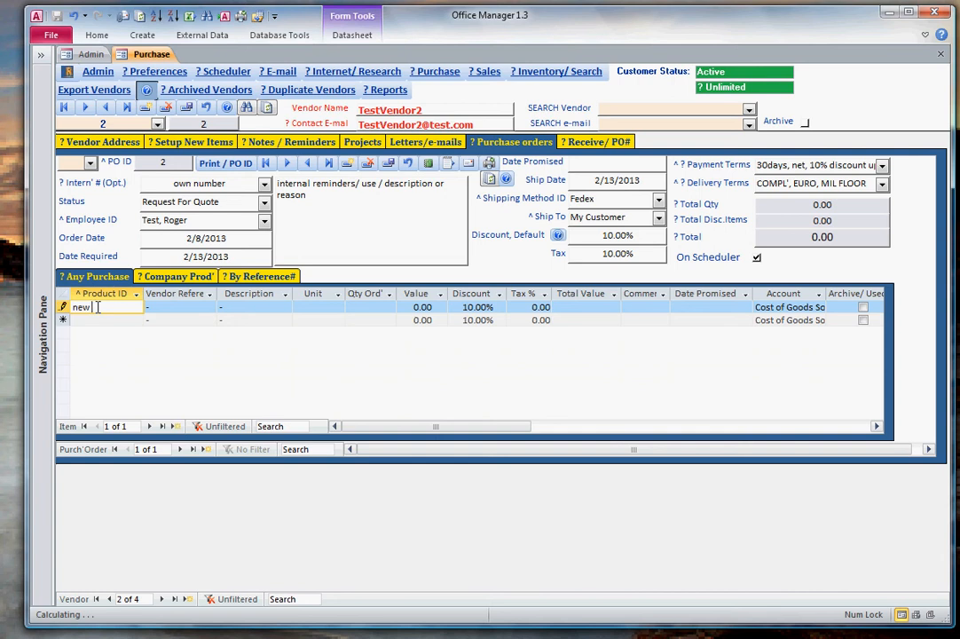
{"action": "type", "text": "roduct"}
{"action": "key", "text": "Tab"}
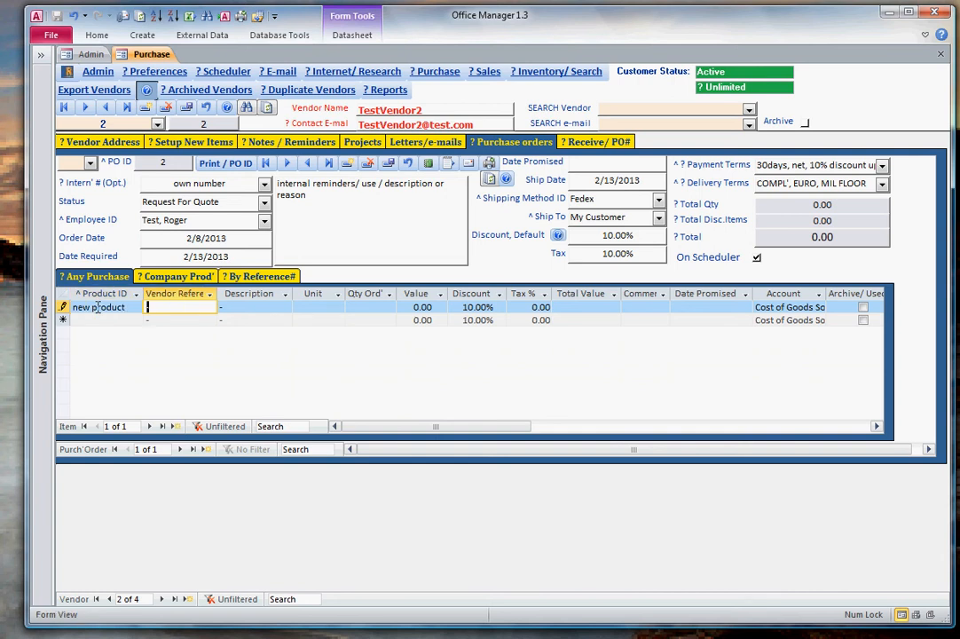
{"action": "type", "text": "1212"}
{"action": "key", "text": "Tab"}
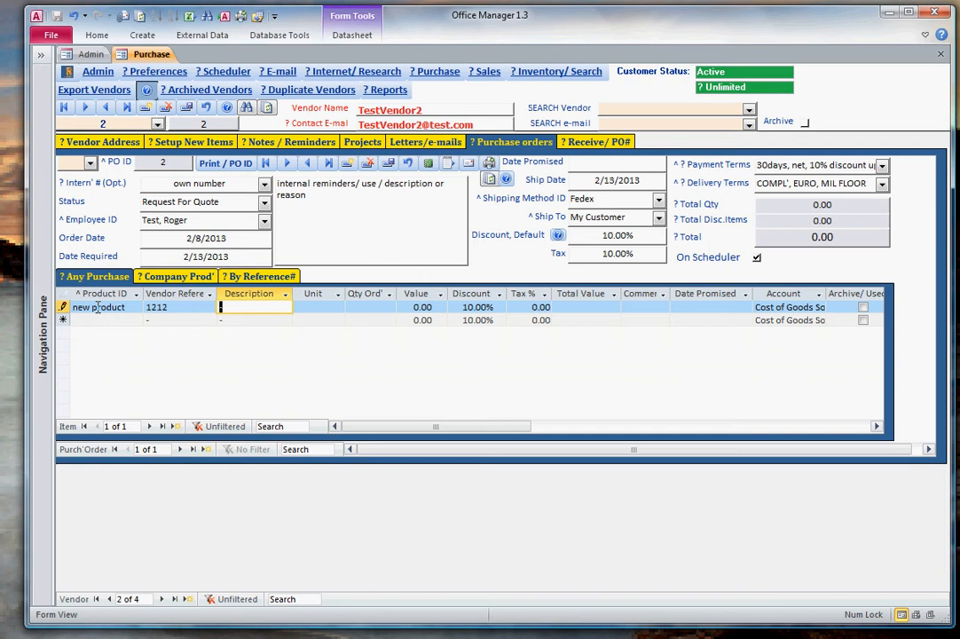
Describe the line item as "new product description" and set its unit to piece
{"action": "type", "text": "new product descti"}
{"action": "key", "text": "BackSpace"}
{"action": "key", "text": "BackSpace"}
{"action": "type", "text": "ription"}
{"action": "key", "text": "Tab"}
{"action": "type", "text": "p"}
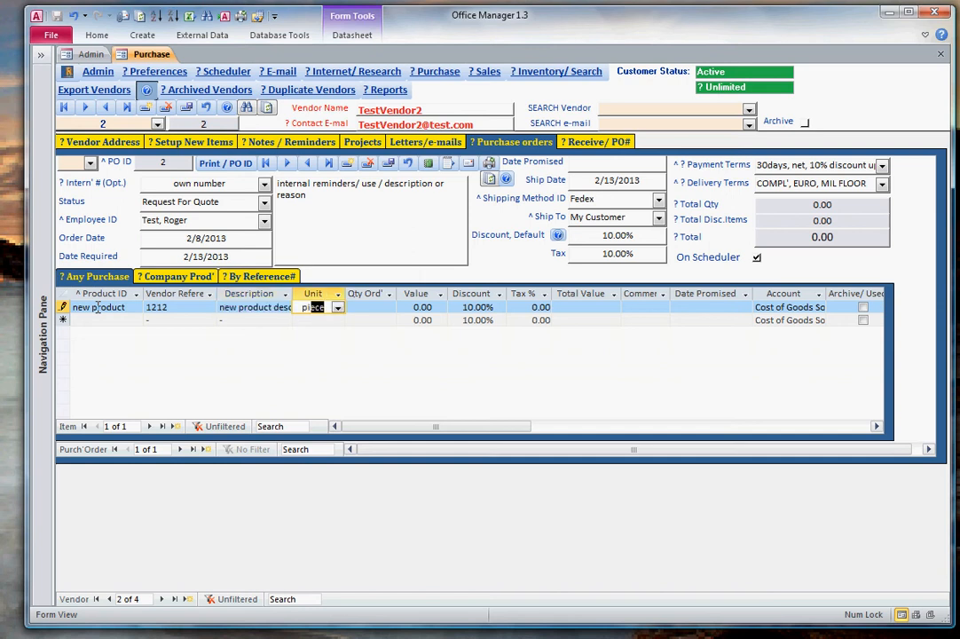
{"action": "key", "text": "Tab"}
Set the line item's ordered quantity to 200 and its value to 10.00
{"action": "type", "text": "200"}
{"action": "key", "text": "Tab"}
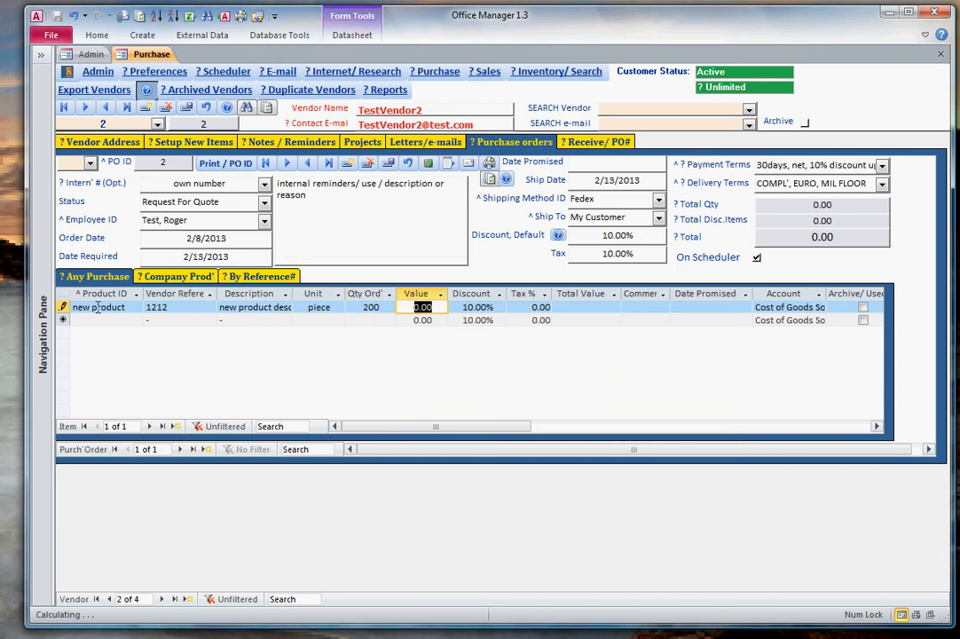
{"action": "type", "text": "10"}
{"action": "key", "text": "Tab"}
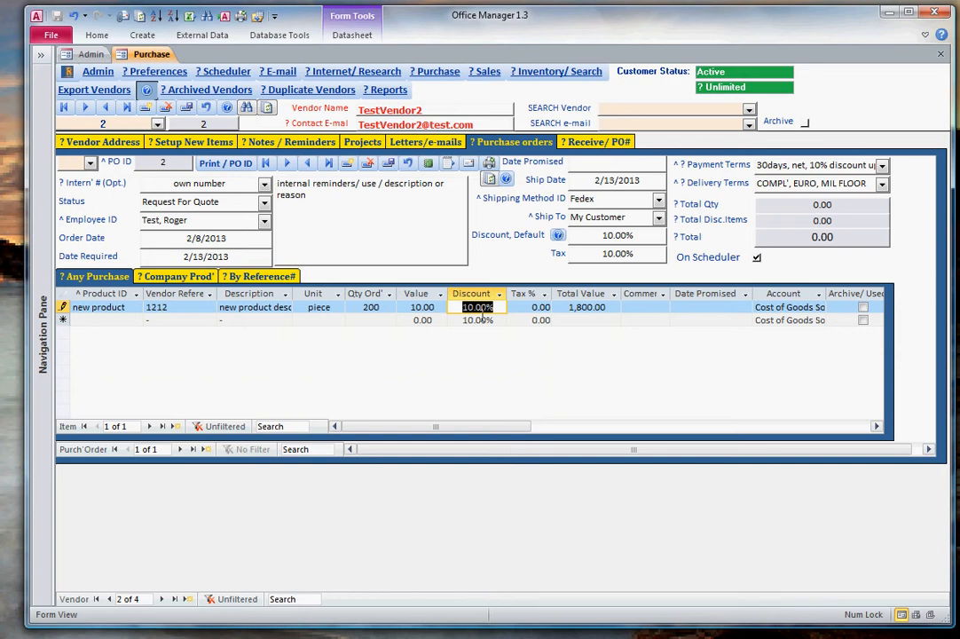
Keep the line item's default discount and set its tax to 10%
{"action": "key", "text": "Tab"}
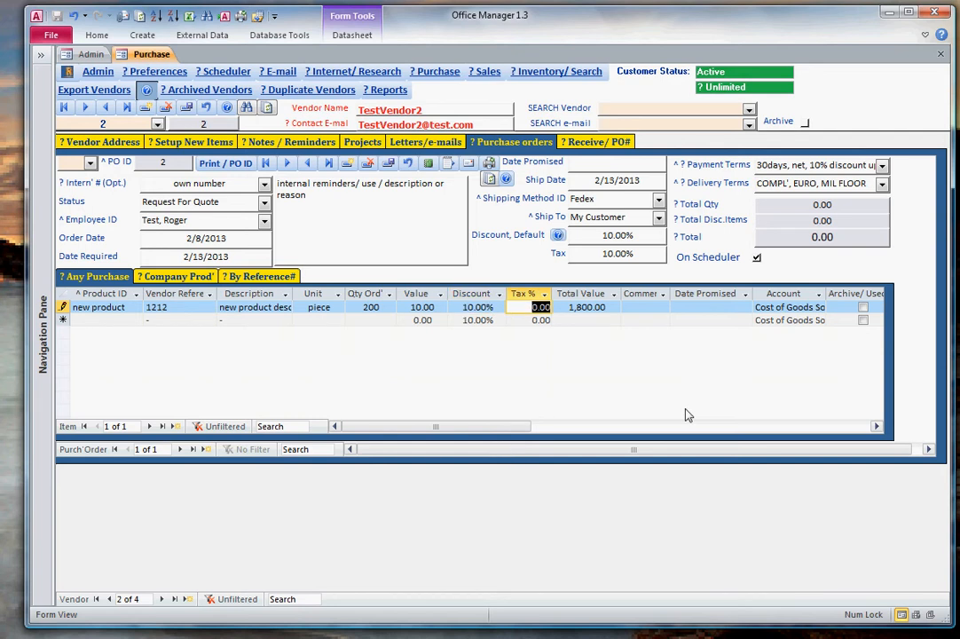
{"action": "type", "text": "10"}
{"action": "key", "text": "Tab"}
{"action": "key", "text": "Tab"}
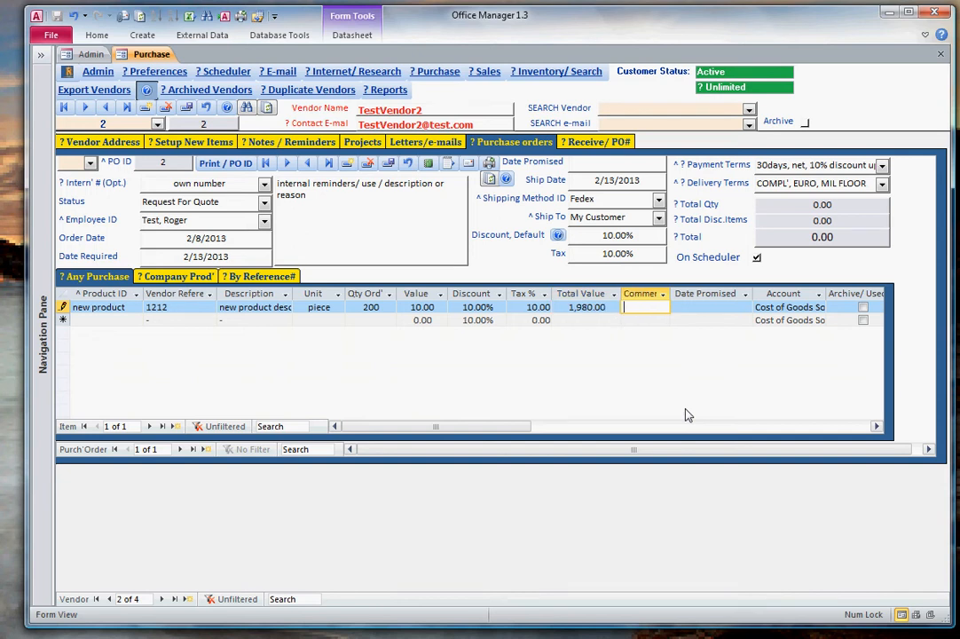
Add the comment "make sure it does not break" to the line item and set its promised date to 2/13/2013
{"action": "type", "text": "make sure i"}
{"action": "type", "text": "t does "}
{"action": "type", "text": "not break"}
{"action": "key", "text": "Tab"}
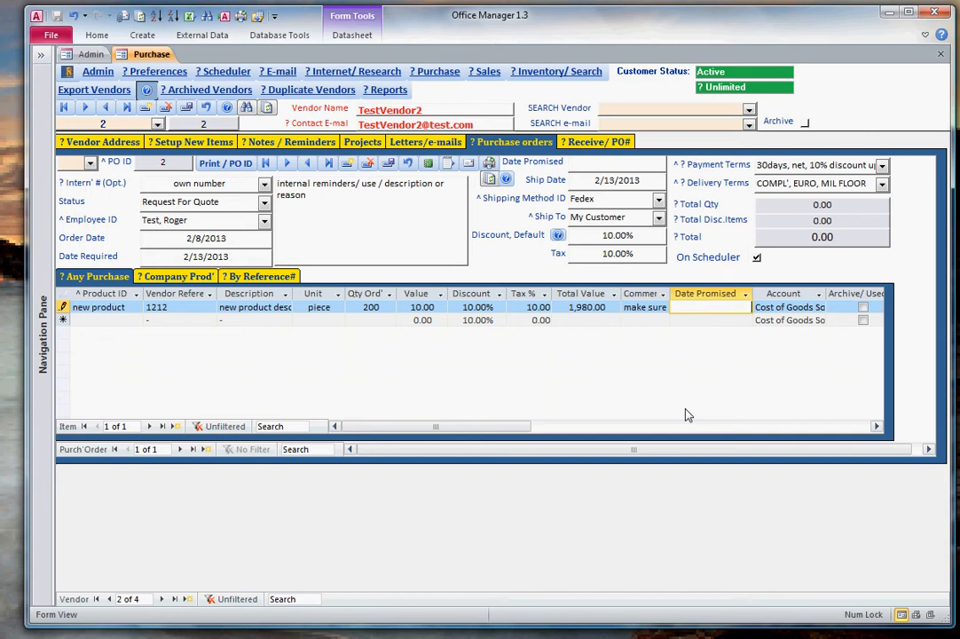
{"action": "type", "text": "02"}
{"action": "type", "text": "132013"}
{"action": "key", "text": "Tab"}
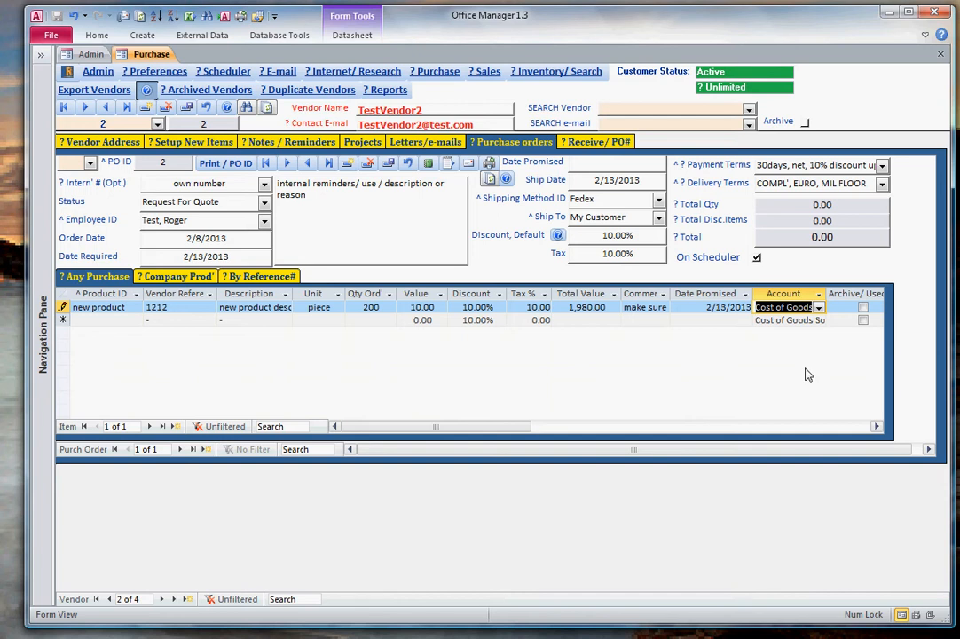
Review the account choices available for the line item without changing the account
{"action": "left_click", "coordinate": [818, 308]}
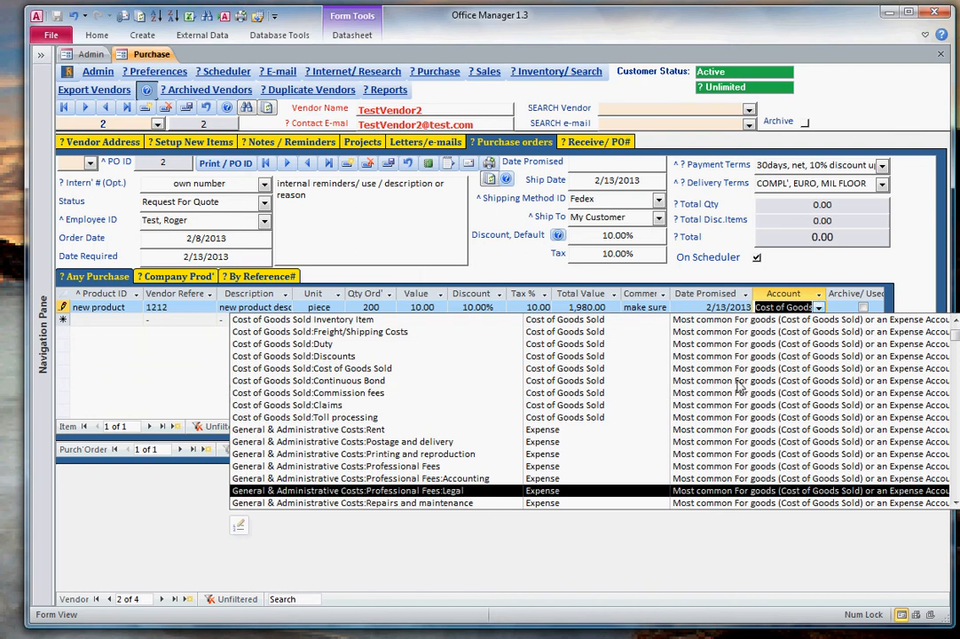
{"action": "left_click", "coordinate": [818, 307]}
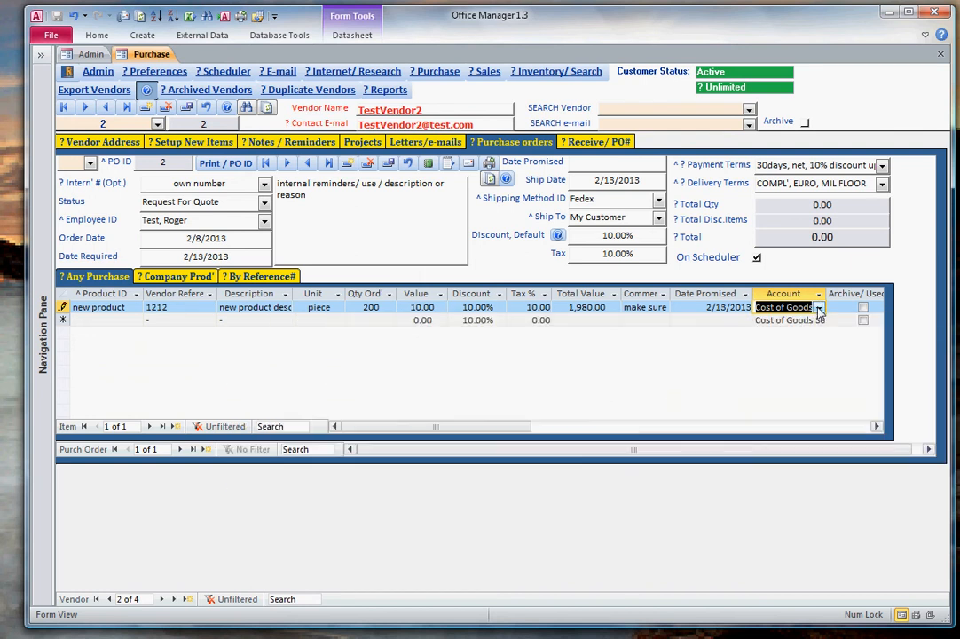
{"action": "key", "text": "Tab"}
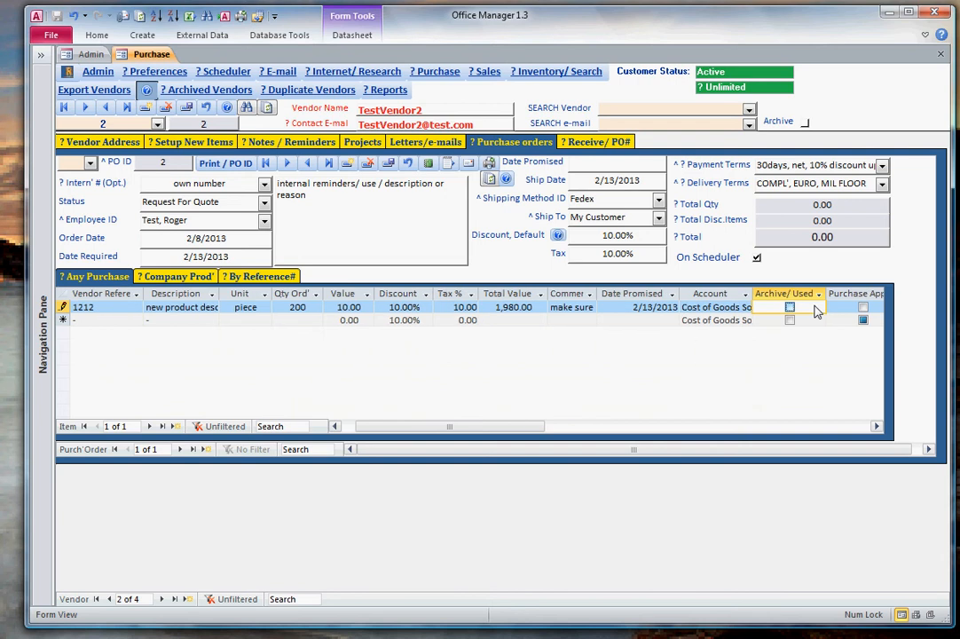
Examine the line item's approval and category fields, including the choices offered for Sub Cat'1
{"action": "key", "text": "Tab"}
{"action": "key", "text": "Tab"}
{"action": "key", "text": "Tab"}
{"action": "key", "text": "Tab"}
{"action": "key", "text": "Tab"}
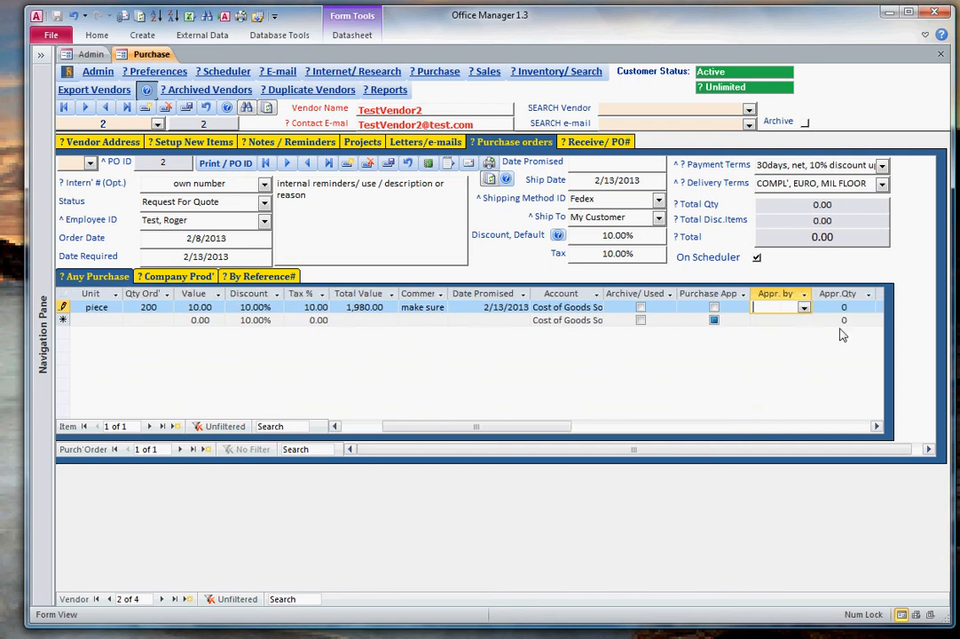
{"action": "key", "text": "Tab"}
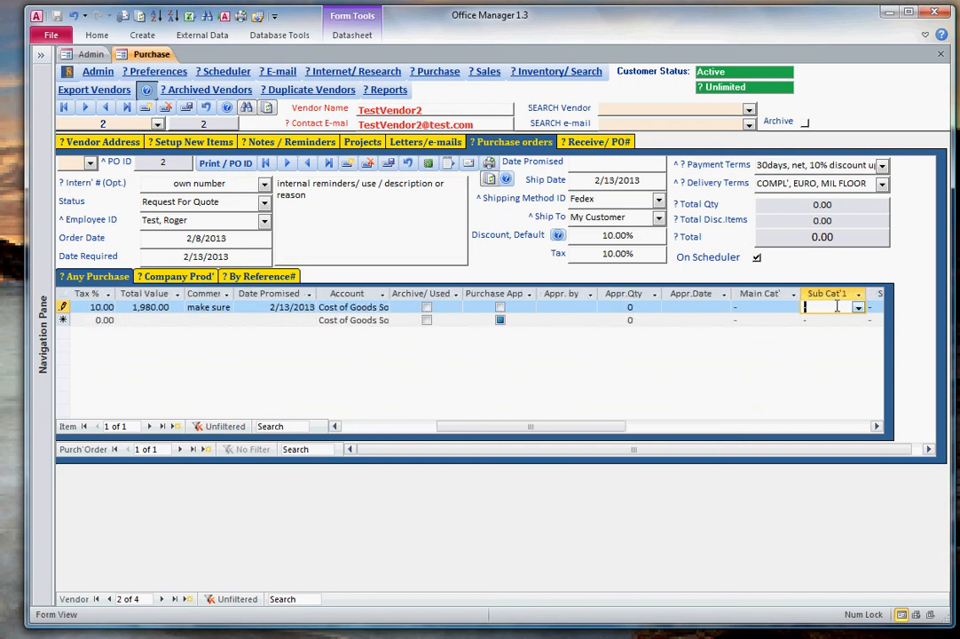
{"action": "left_click", "coordinate": [859, 307]}
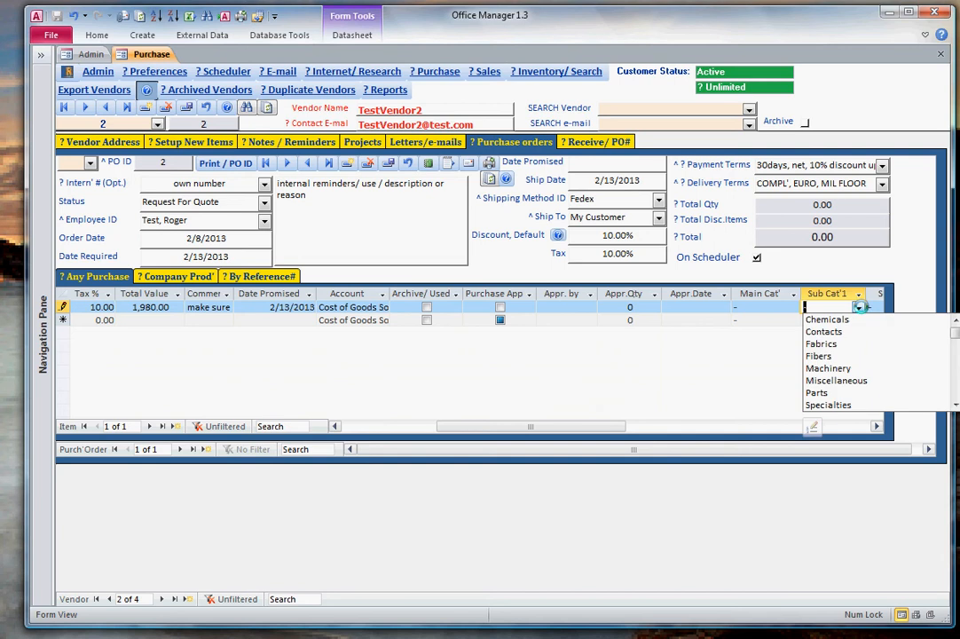
{"action": "key", "text": "Escape"}
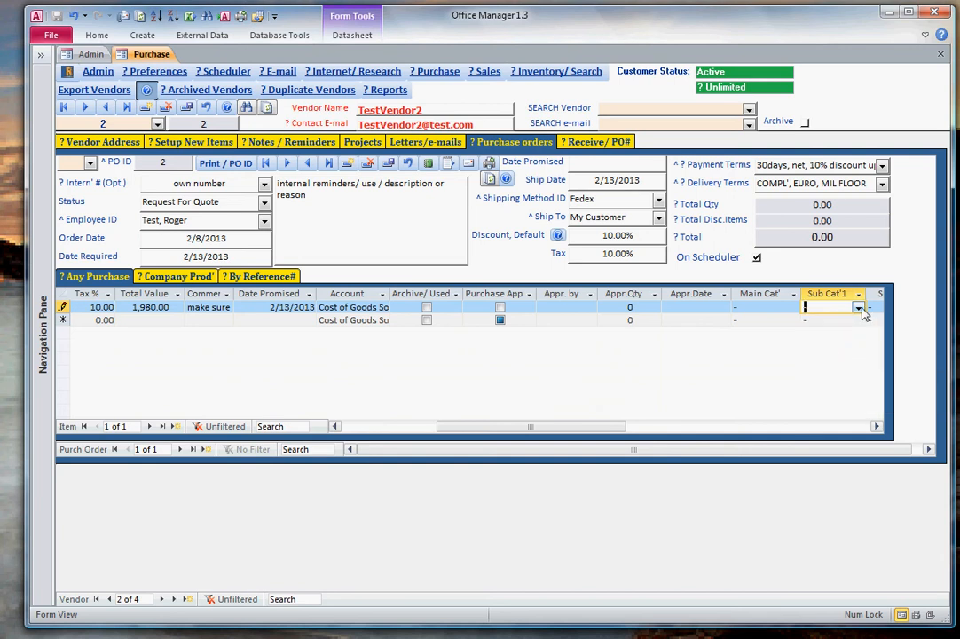
Finish the new product line item with its remaining category fields unchanged, and check the order's company product lines
{"action": "key", "text": "Tab"}
{"action": "key", "text": "Tab"}
{"action": "key", "text": "Tab"}
{"action": "key", "text": "Tab"}
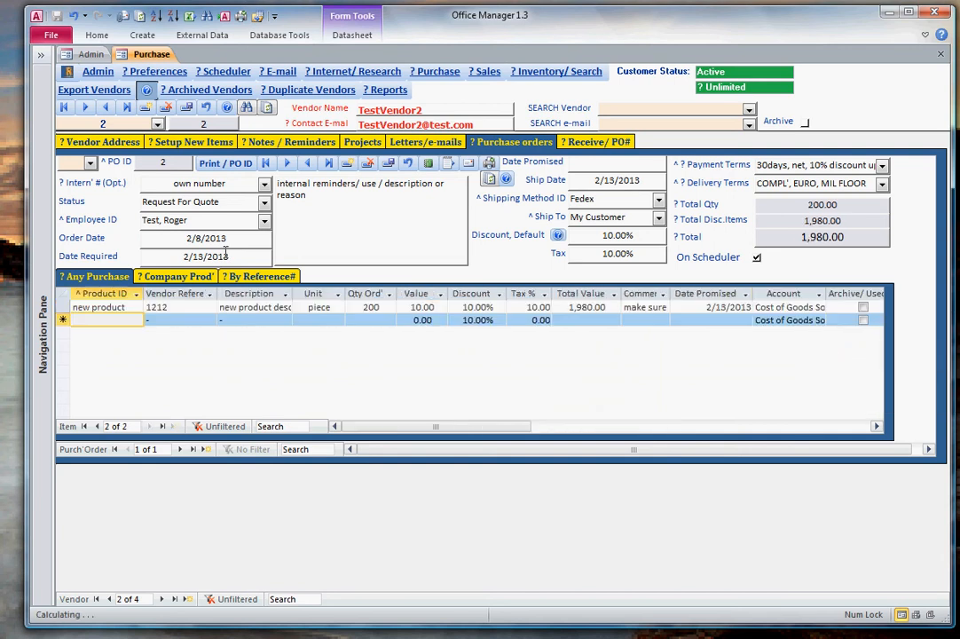
{"action": "left_click", "coordinate": [174, 276]}
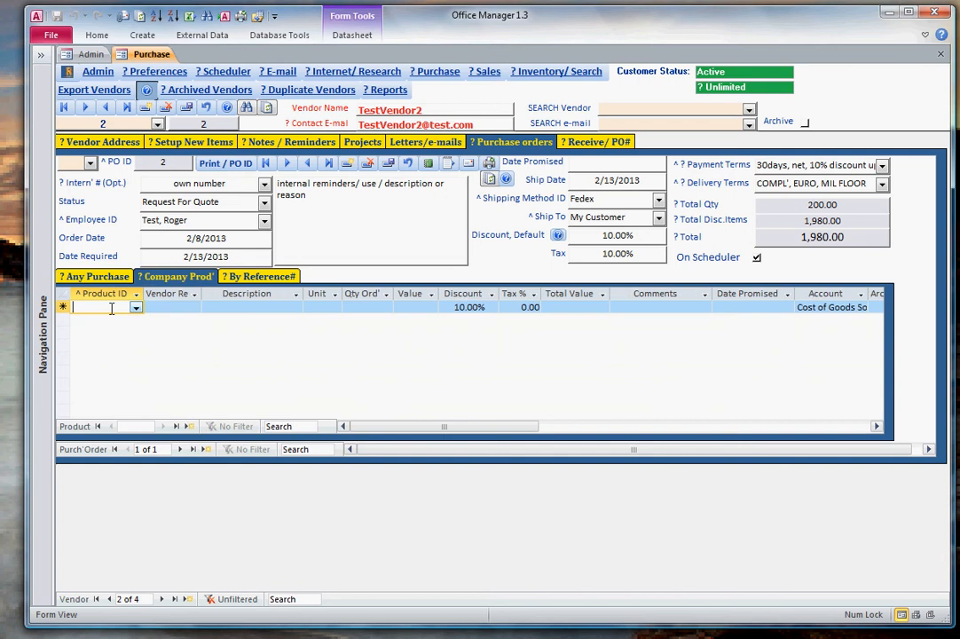
{"action": "left_click", "coordinate": [84, 276]}
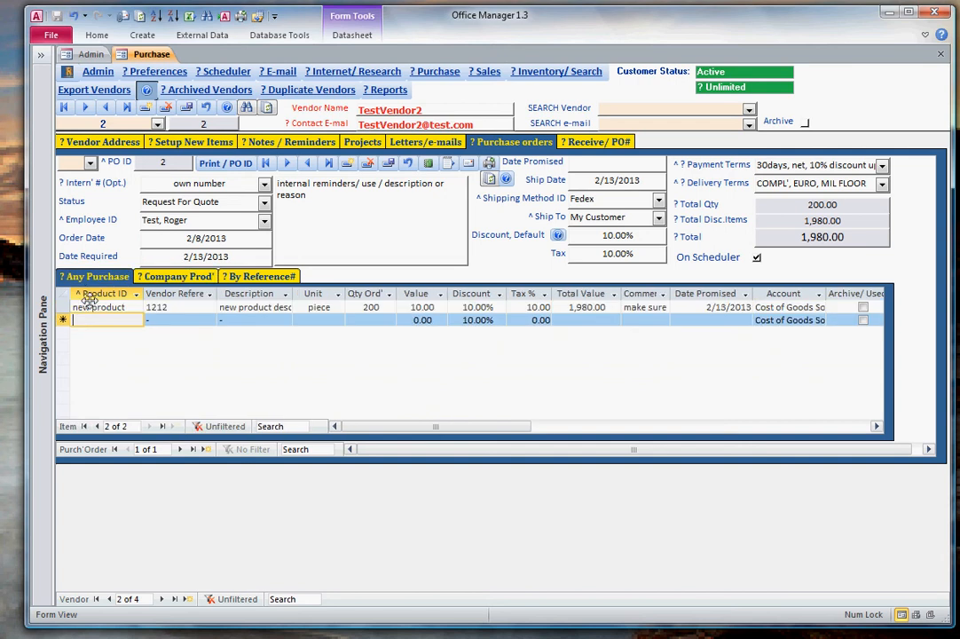
Add the line "more for better view, is this popup" to the new product's description in its General Product detail form
{"action": "left_click", "coordinate": [97, 307]}
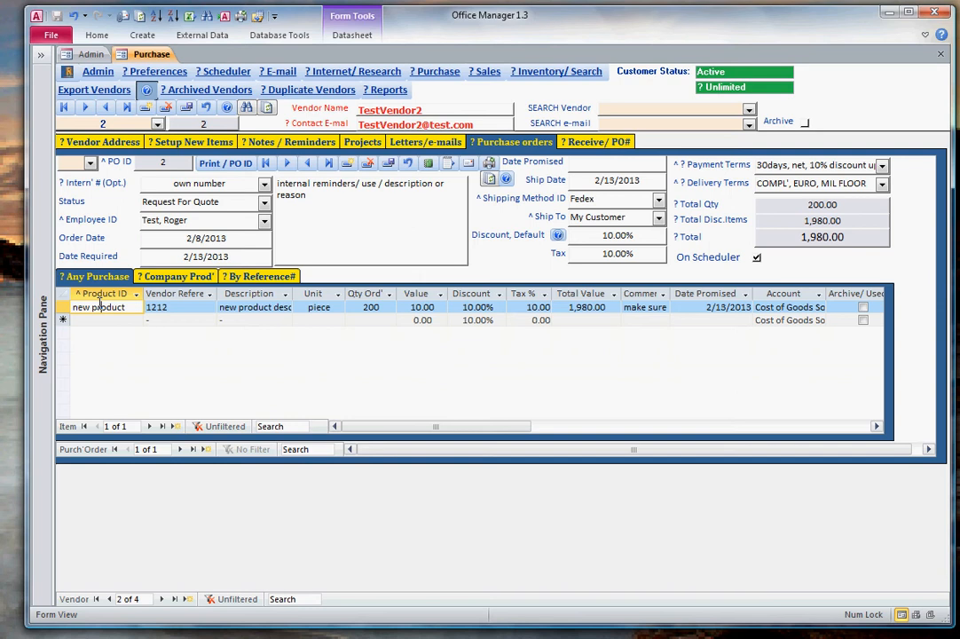
{"action": "double_click", "coordinate": [100, 307]}
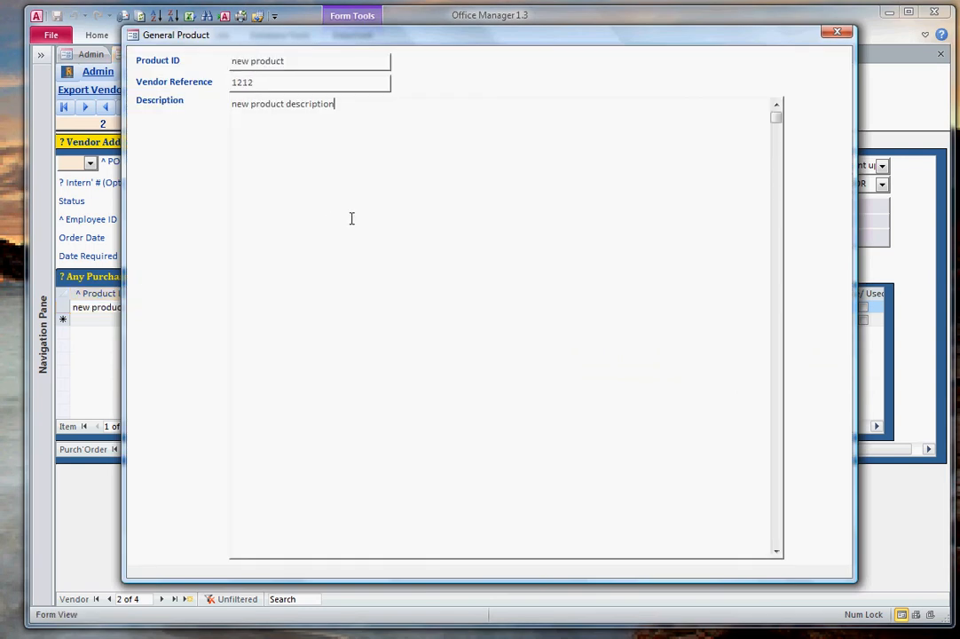
{"action": "key", "text": "Return"}
{"action": "type", "text": "more f"}
{"action": "type", "text": "or a"}
{"action": "key", "text": "BackSpace"}
{"action": "type", "text": "better view,"}
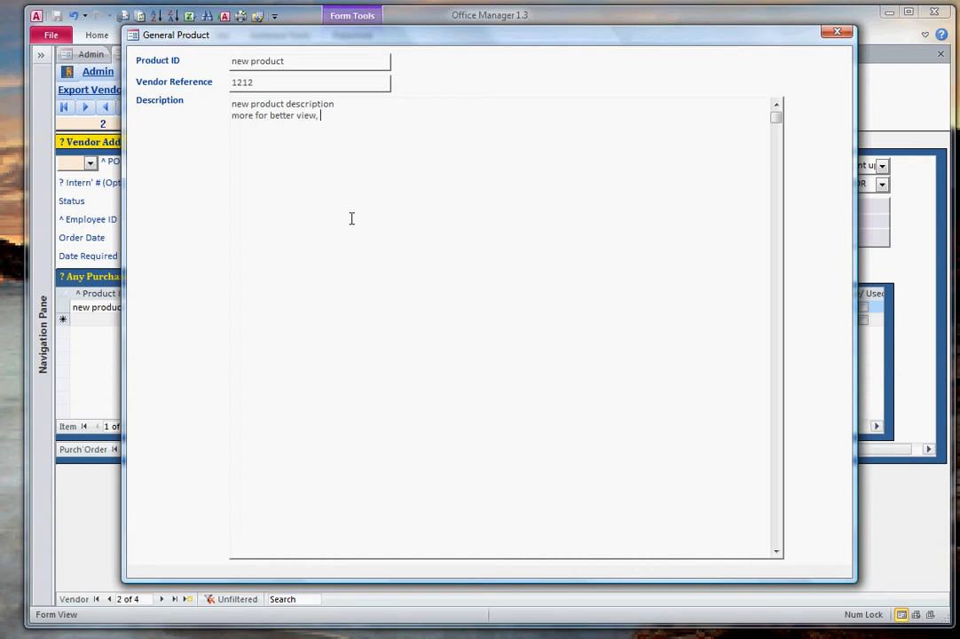
{"action": "type", "text": " is this popup"}
{"action": "left_click", "coordinate": [837, 34]}
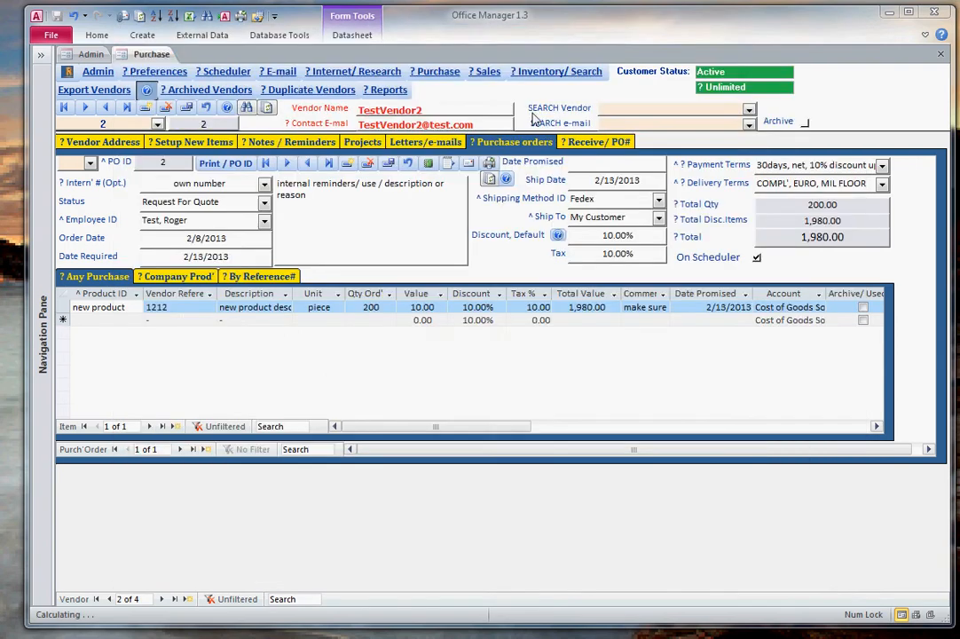
Review the product choices for the order's company product lines, the Products list behind them, and the reference-based lines
{"action": "left_click", "coordinate": [183, 307]}
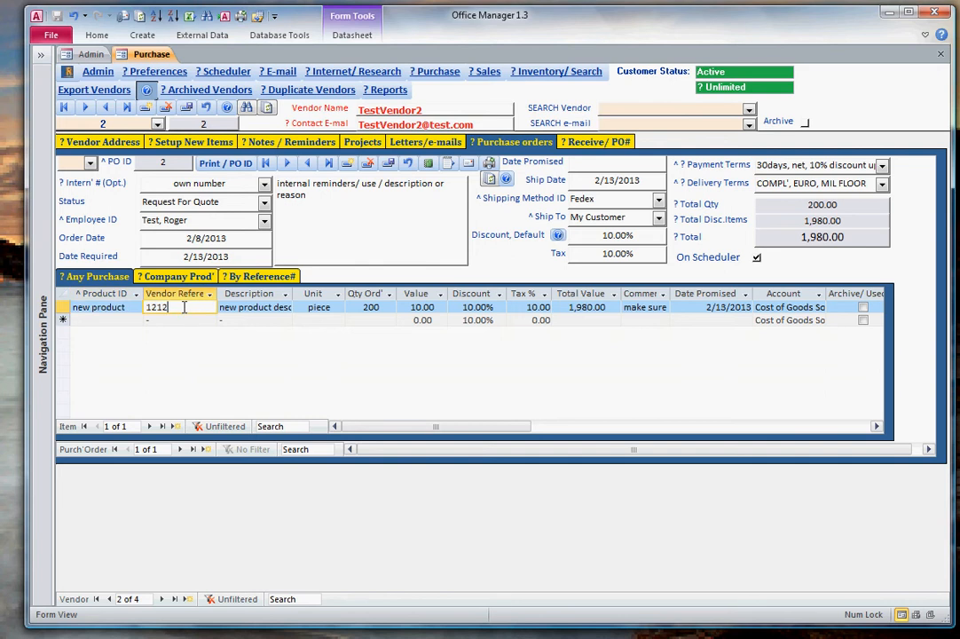
{"action": "left_click", "coordinate": [173, 276]}
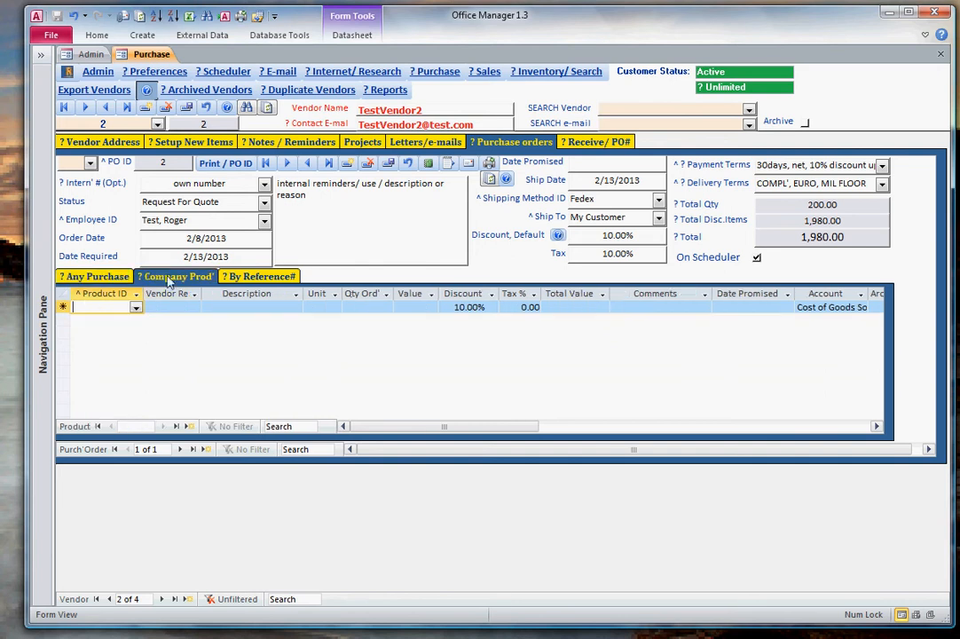
{"action": "left_click", "coordinate": [135, 307]}
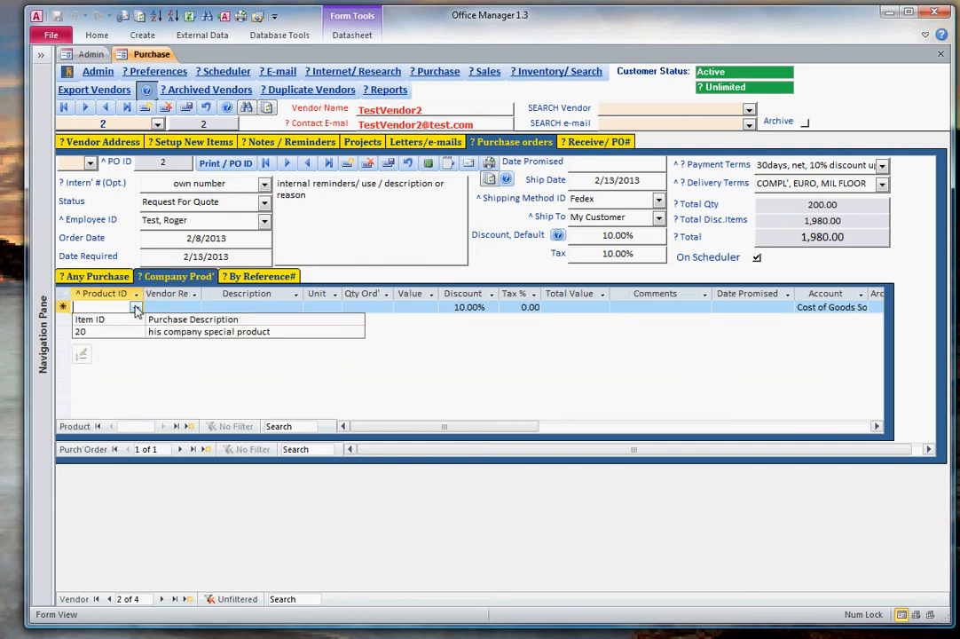
{"action": "double_click", "coordinate": [111, 306]}
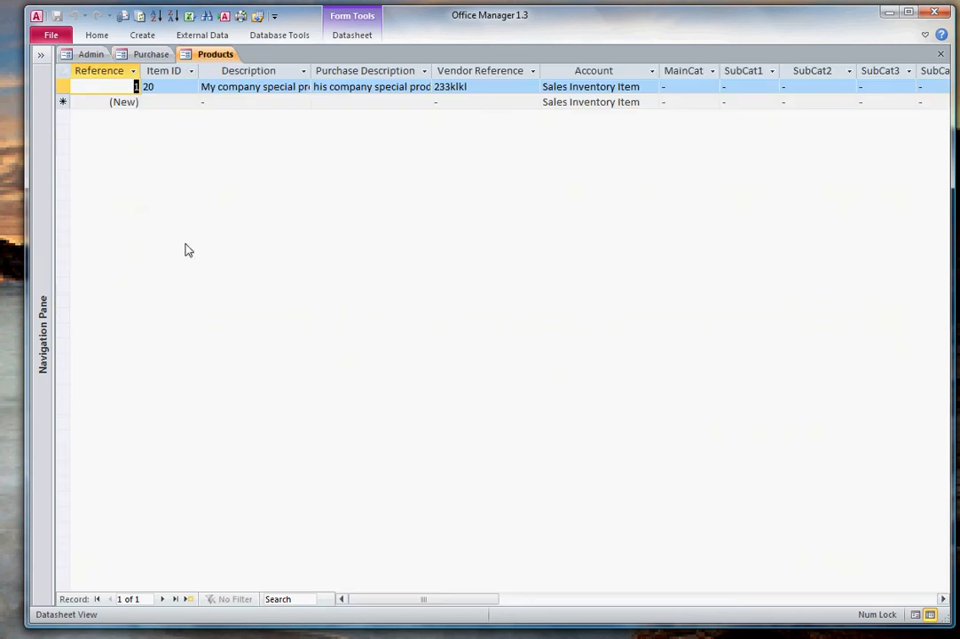
{"action": "left_click", "coordinate": [939, 55]}
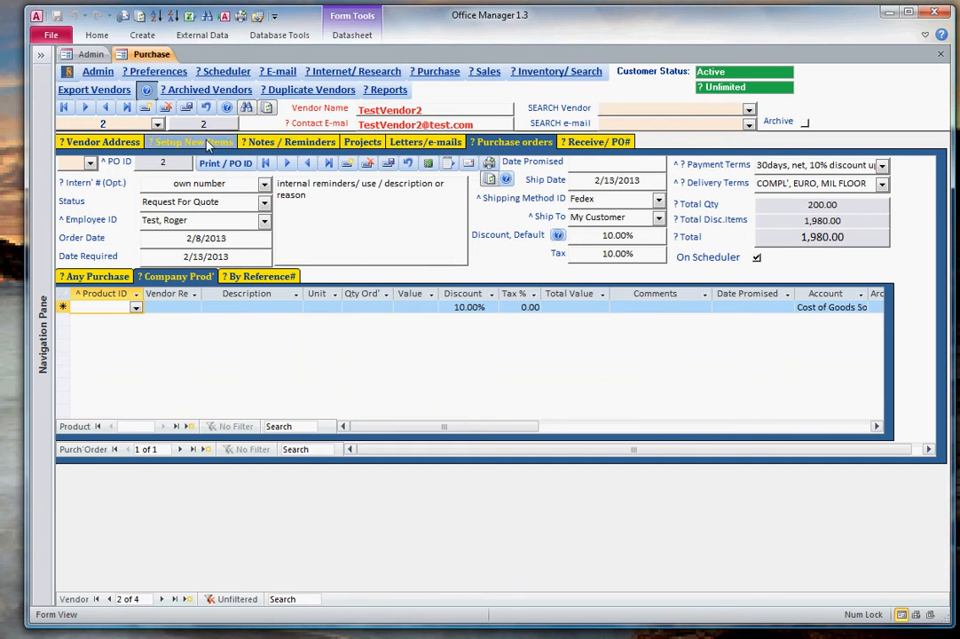
{"action": "left_click", "coordinate": [258, 276]}
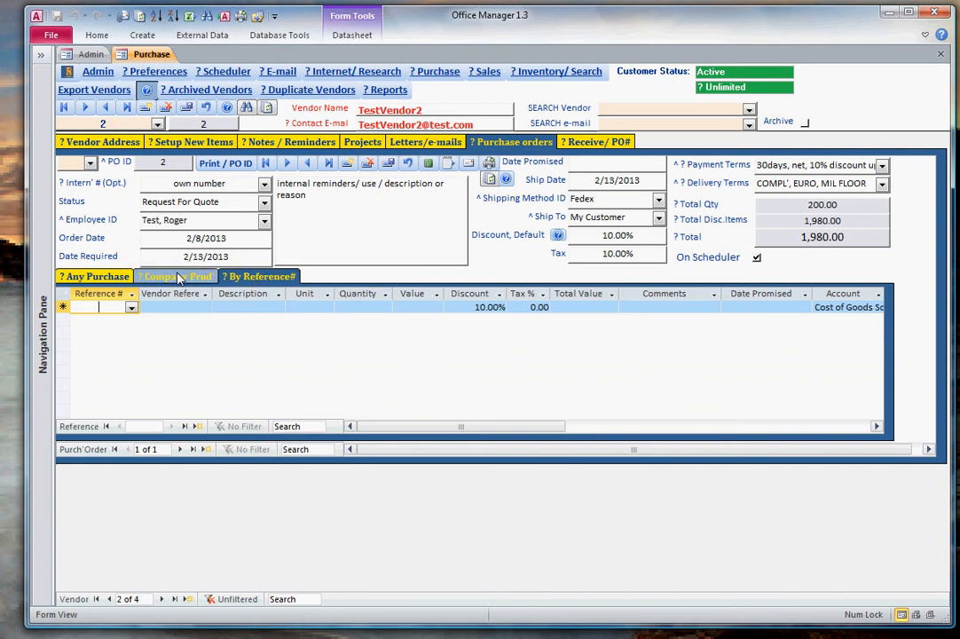
Add company product 20 to the purchase order with the vendor reference "vendor ref"
{"action": "left_click", "coordinate": [178, 277]}
{"action": "left_click", "coordinate": [135, 307]}
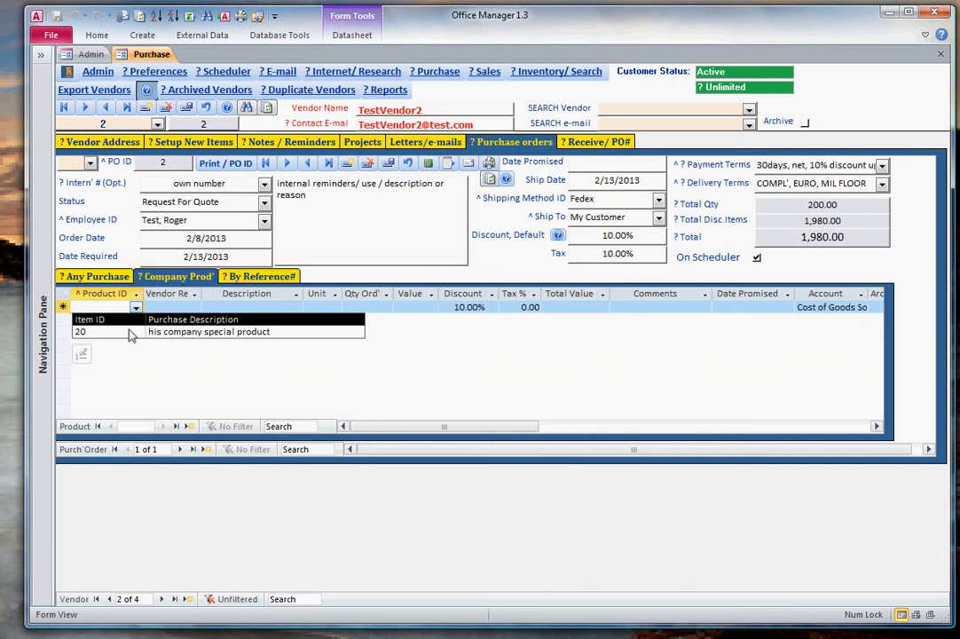
{"action": "left_click", "coordinate": [130, 332]}
{"action": "key", "text": "Tab"}
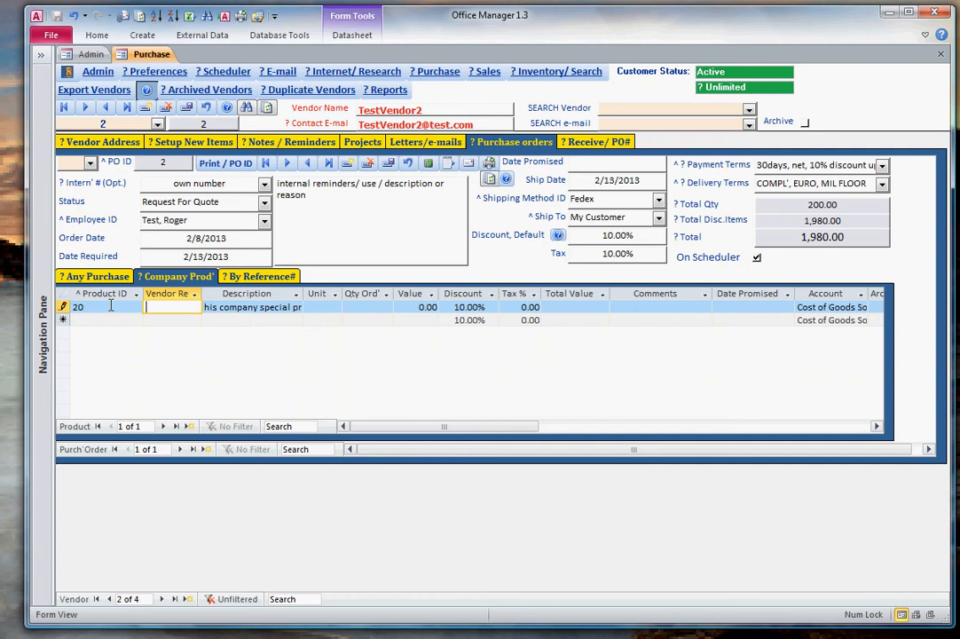
{"action": "type", "text": "vendor ref"}
{"action": "key", "text": "Tab"}
{"action": "key", "text": "Tab"}
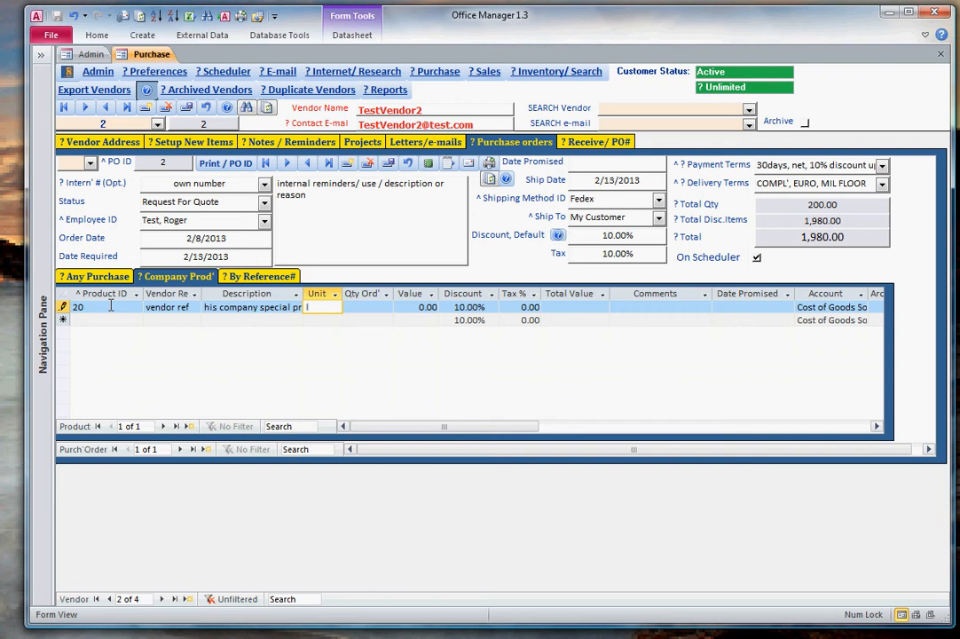
Leave the company product line's unit empty and set its ordered quantity to 200 and its value to 100
{"action": "key", "text": "Tab"}
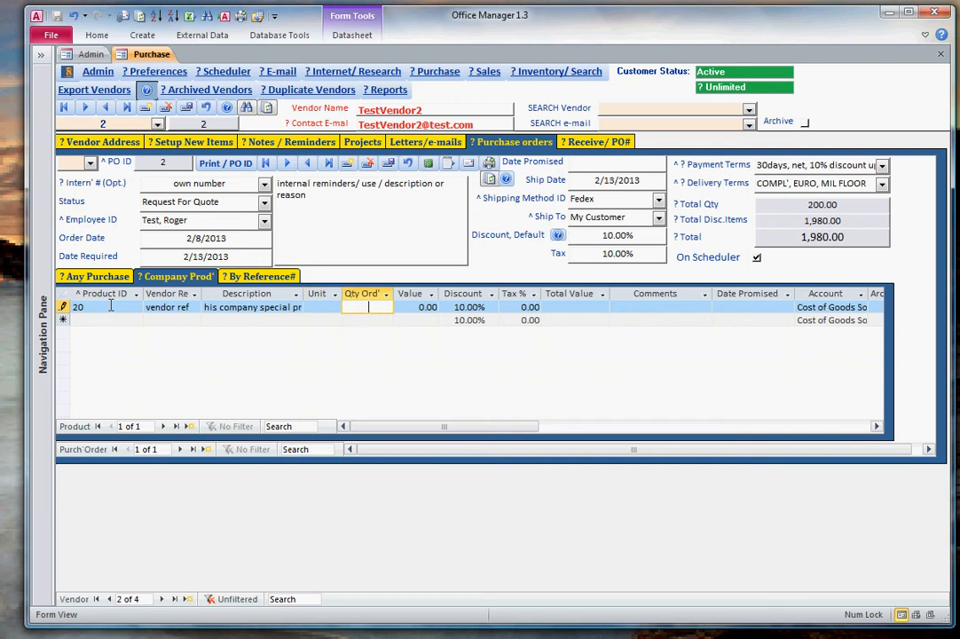
{"action": "type", "text": "200"}
{"action": "key", "text": "Tab"}
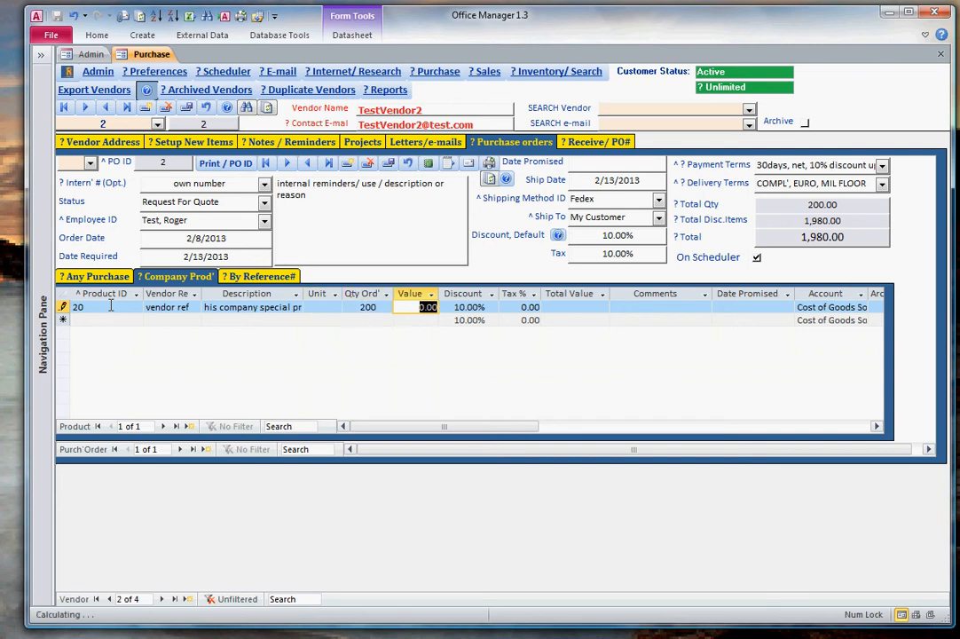
{"action": "type", "text": "100"}
{"action": "key", "text": "Tab"}
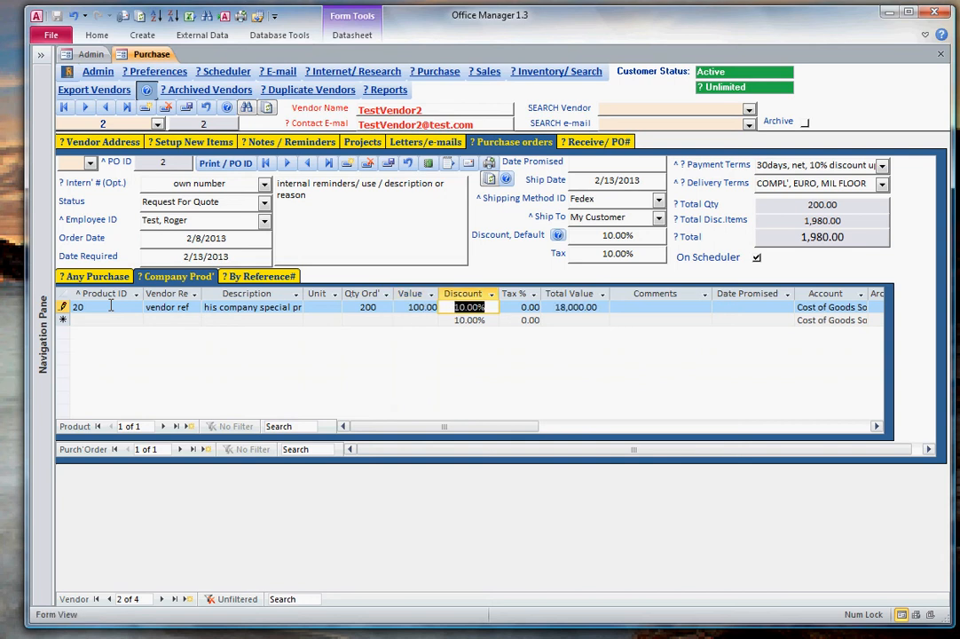
Keep the default discount on the company product line and set its tax to 10%
{"action": "key", "text": "Tab"}
{"action": "type", "text": "10"}
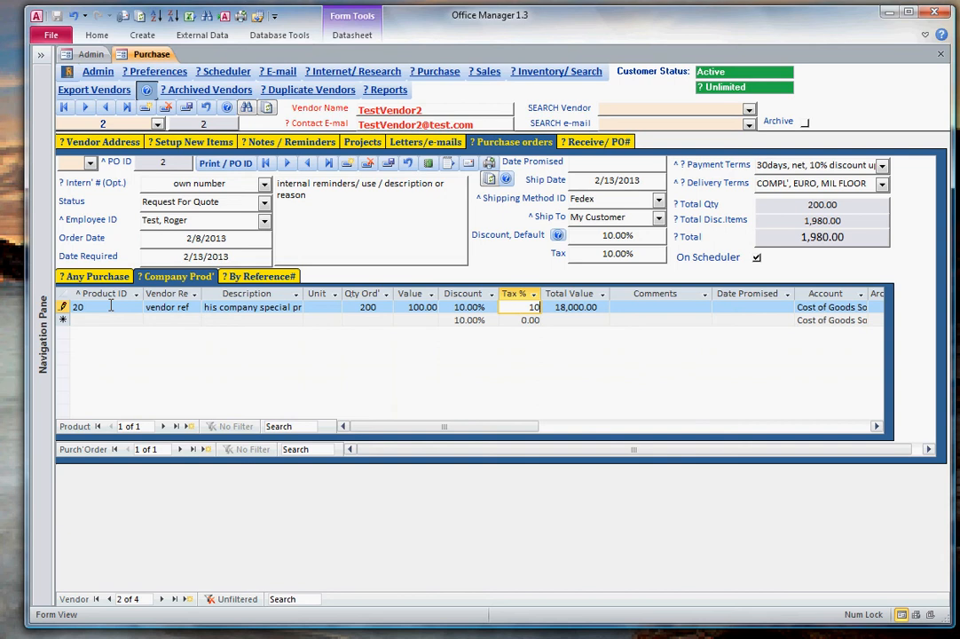
{"action": "key", "text": "Tab"}
{"action": "key", "text": "Tab"}
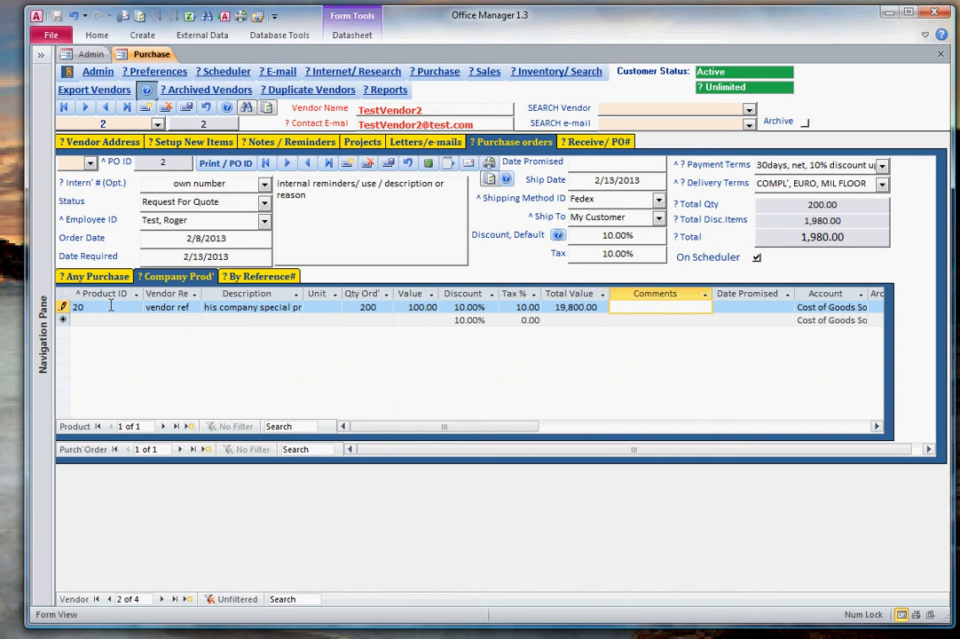
Add the comment "special comment for comp products" to the company product line and set its promised date to 2/13/2013
{"action": "type", "text": "special comment"}
{"action": "type", "text": " for comp pr"}
{"action": "type", "text": "oducts"}
{"action": "key", "text": "Tab"}
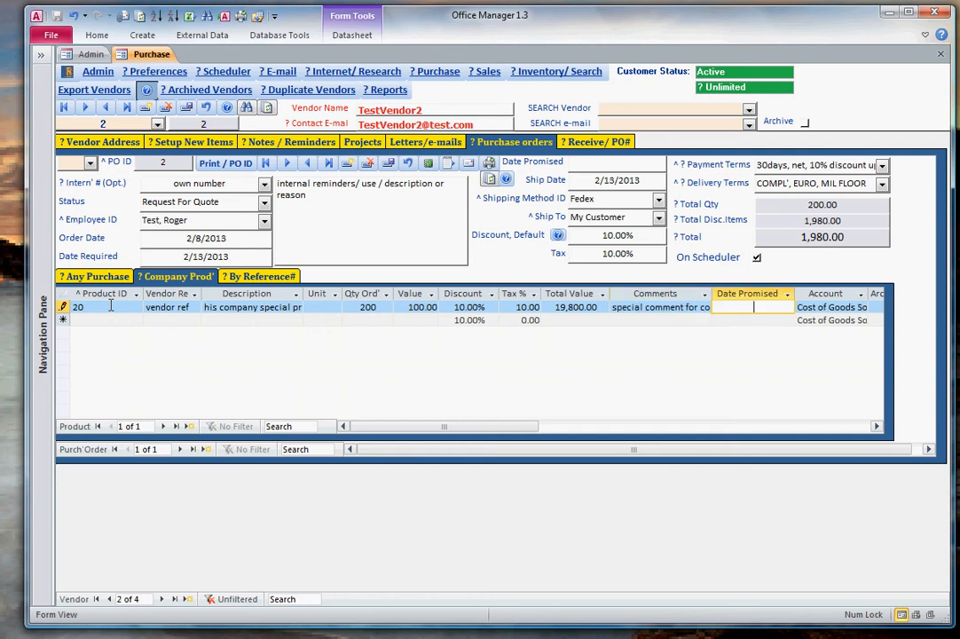
{"action": "type", "text": "02/13/2013"}
{"action": "key", "text": "Tab"}
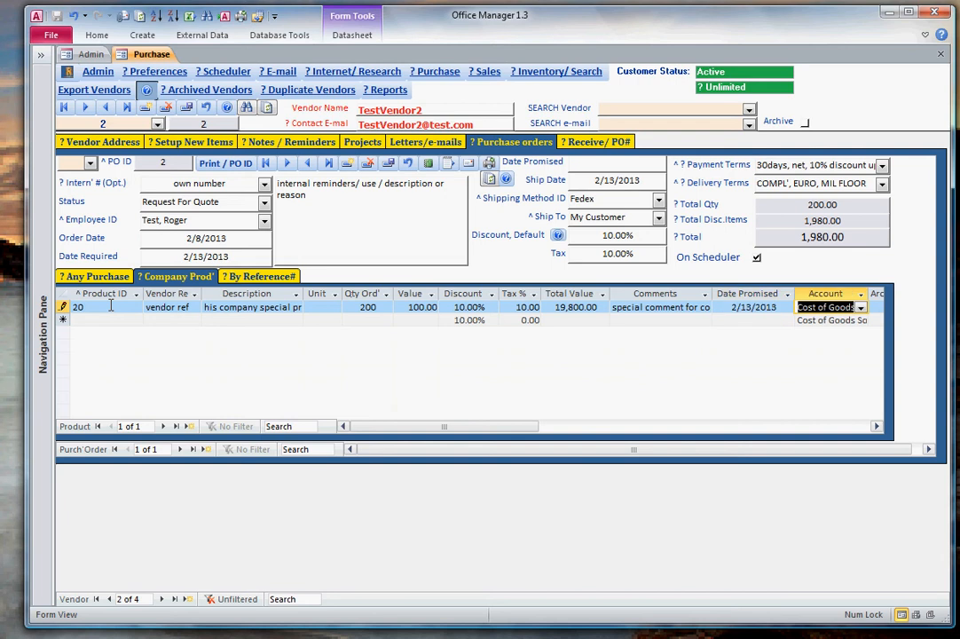
Save the company product line with its account, approval and category fields left at their defaults
{"action": "key", "text": "Tab"}
{"action": "key", "text": "Tab"}
{"action": "key", "text": "Tab"}
{"action": "key", "text": "Tab"}
{"action": "key", "text": "Tab"}
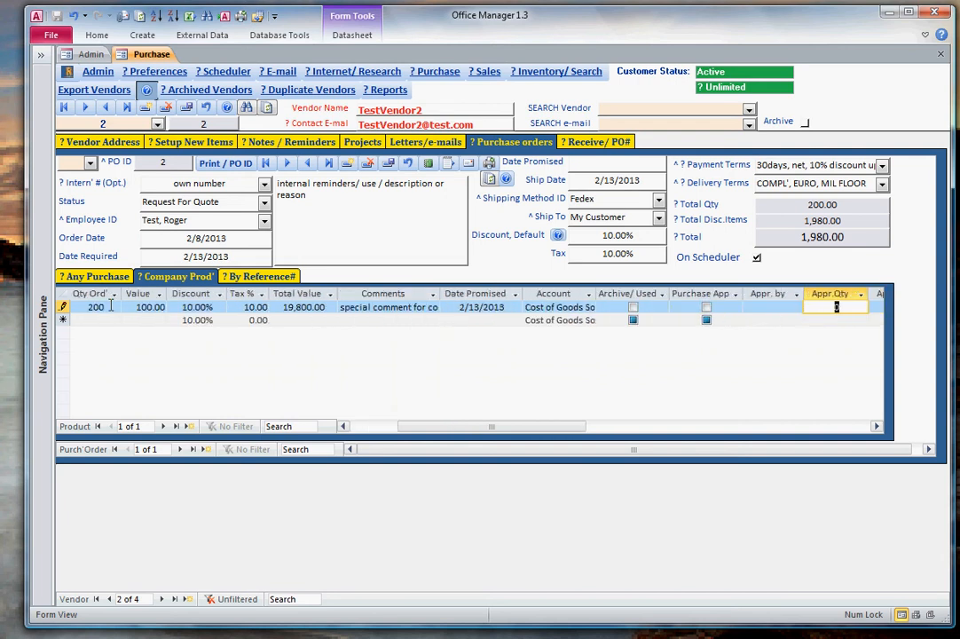
{"action": "key", "text": "Tab"}
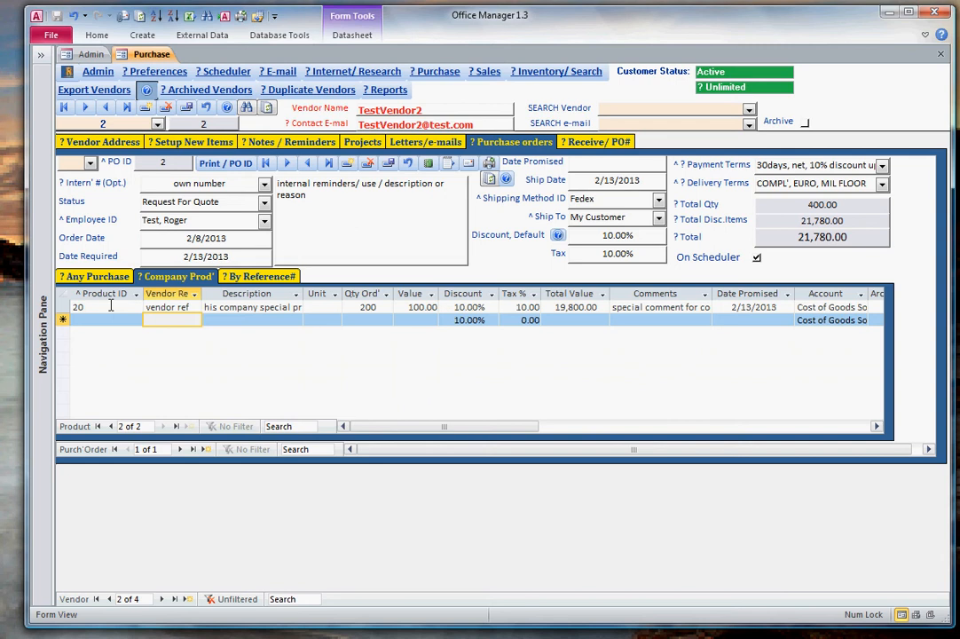
View the order's reference-based lines, the Internet/Research form and the Inventory & Search Items form, and return to the purchase order
{"action": "left_click", "coordinate": [258, 276]}
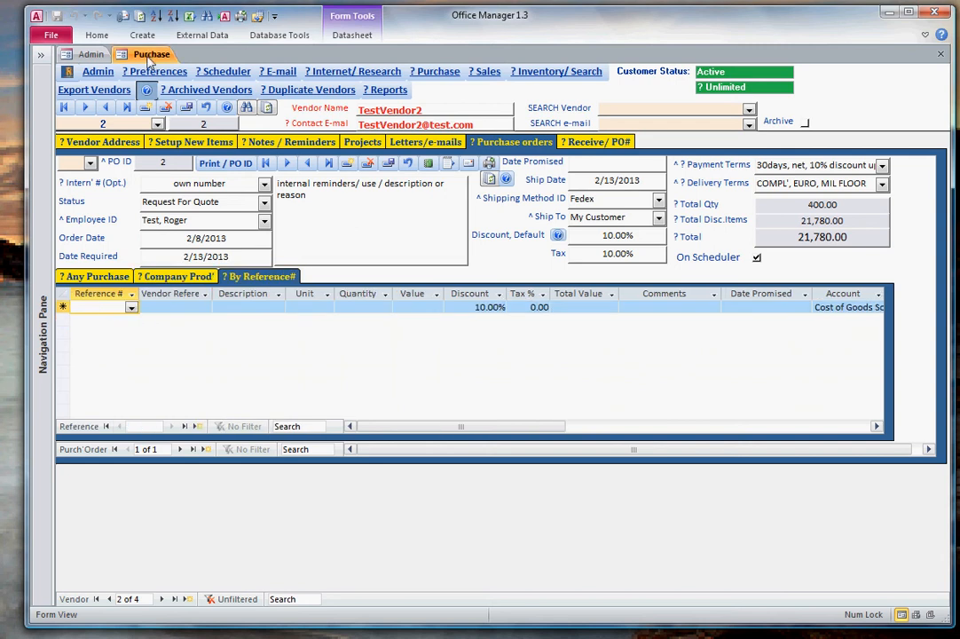
{"action": "left_click", "coordinate": [367, 76]}
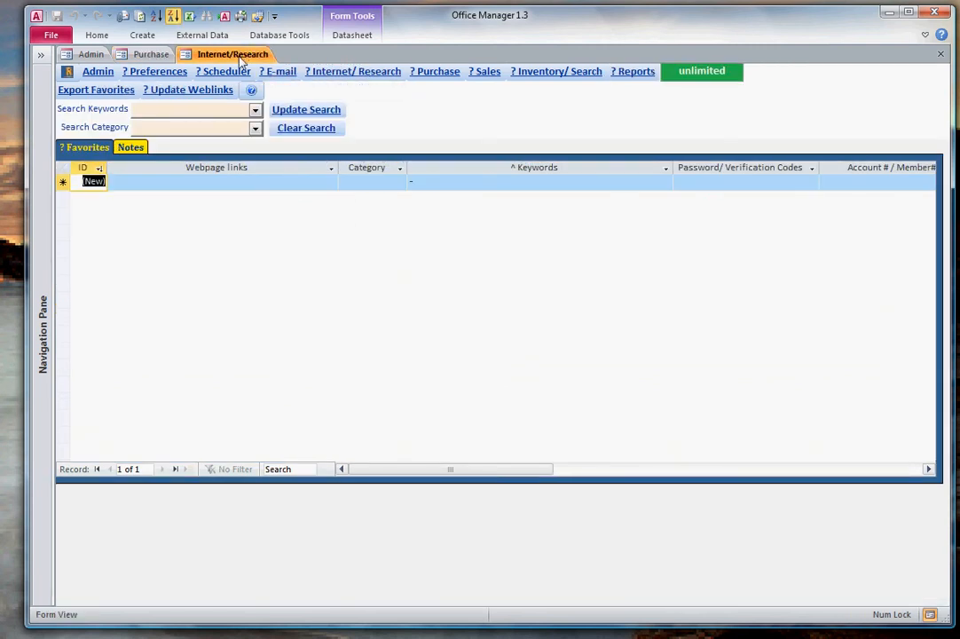
{"action": "left_click", "coordinate": [241, 57]}
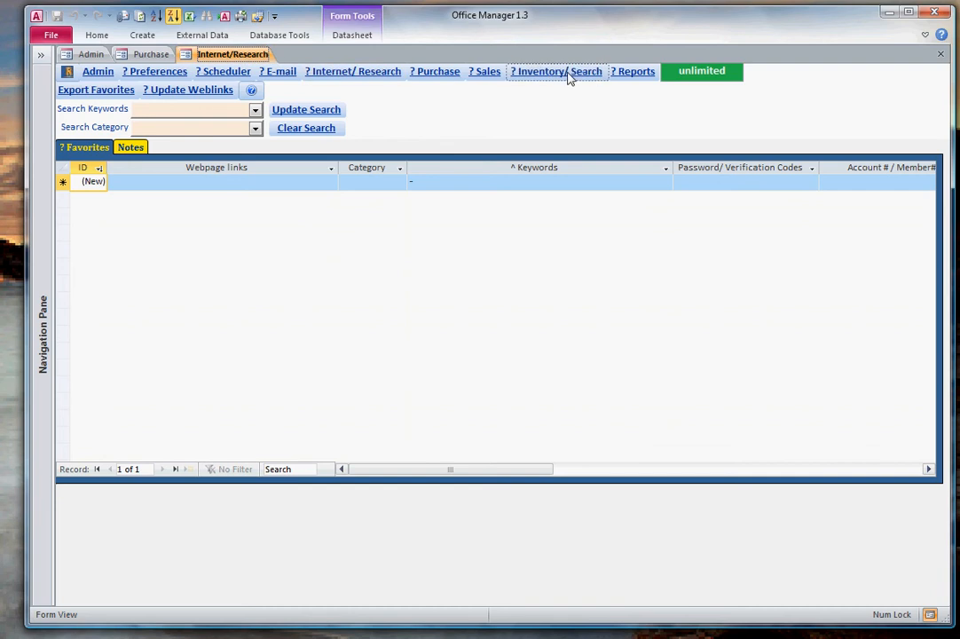
{"action": "left_click", "coordinate": [158, 73]}
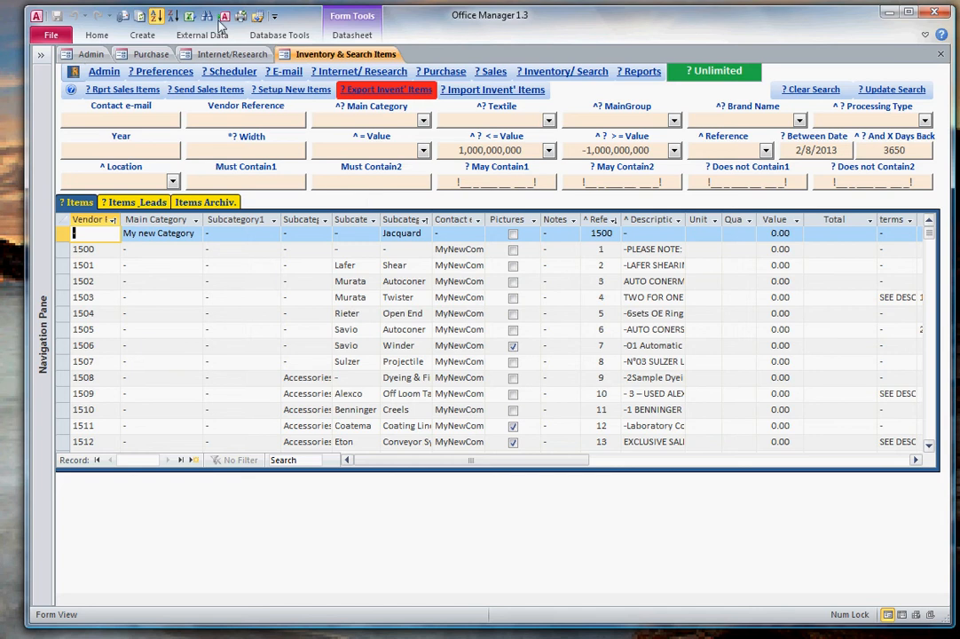
{"action": "left_click", "coordinate": [157, 55]}
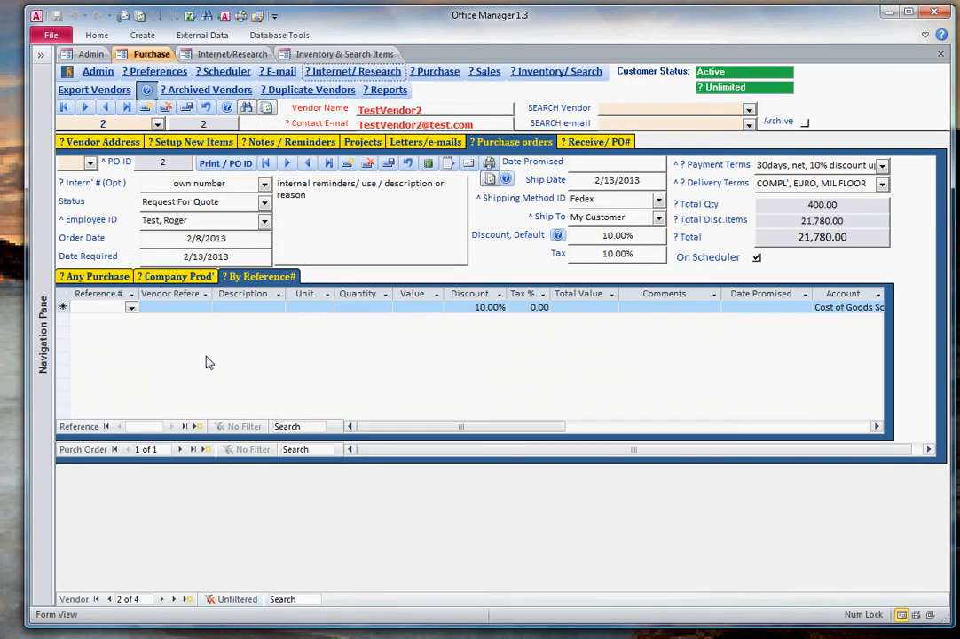
Add a reference-based line item to the purchase order using Reference # 1495
{"action": "left_click", "coordinate": [131, 307]}
{"action": "left_click", "coordinate": [130, 307]}
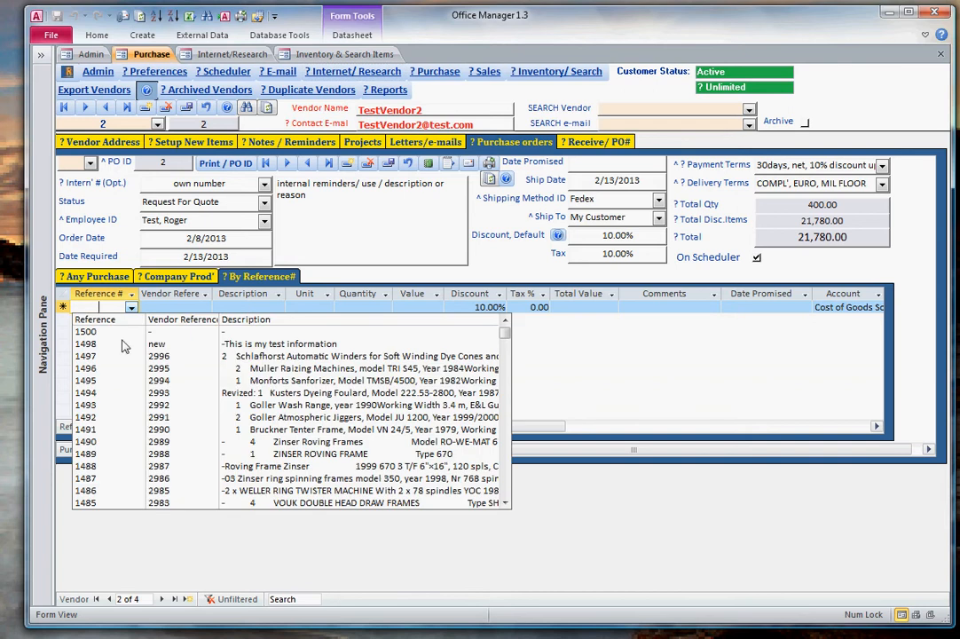
{"action": "left_click", "coordinate": [112, 386]}
Set the vendor reference of the Reference # 1495 line to 1495
{"action": "left_click", "coordinate": [174, 307]}
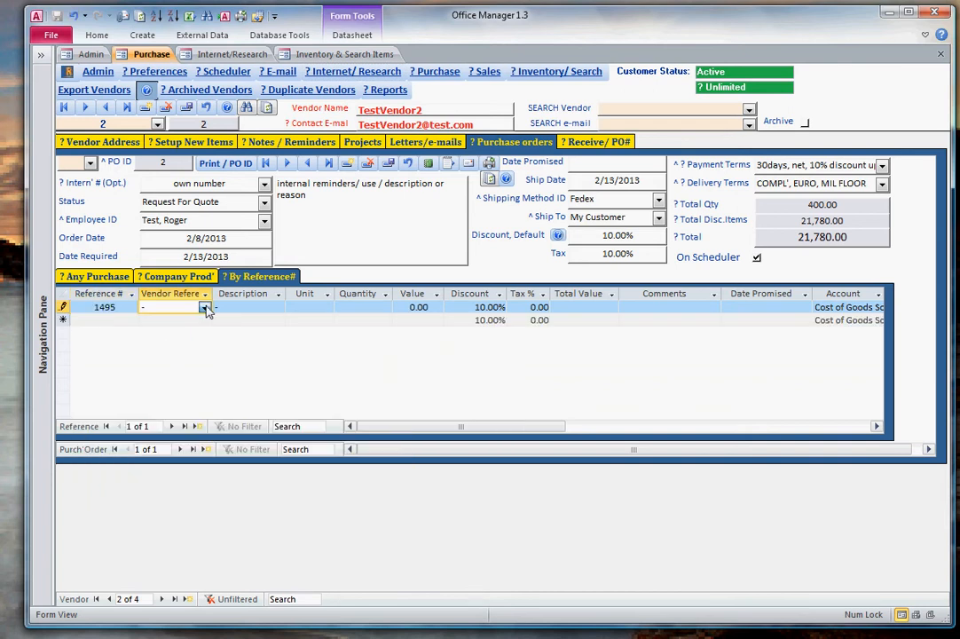
{"action": "left_click", "coordinate": [205, 307]}
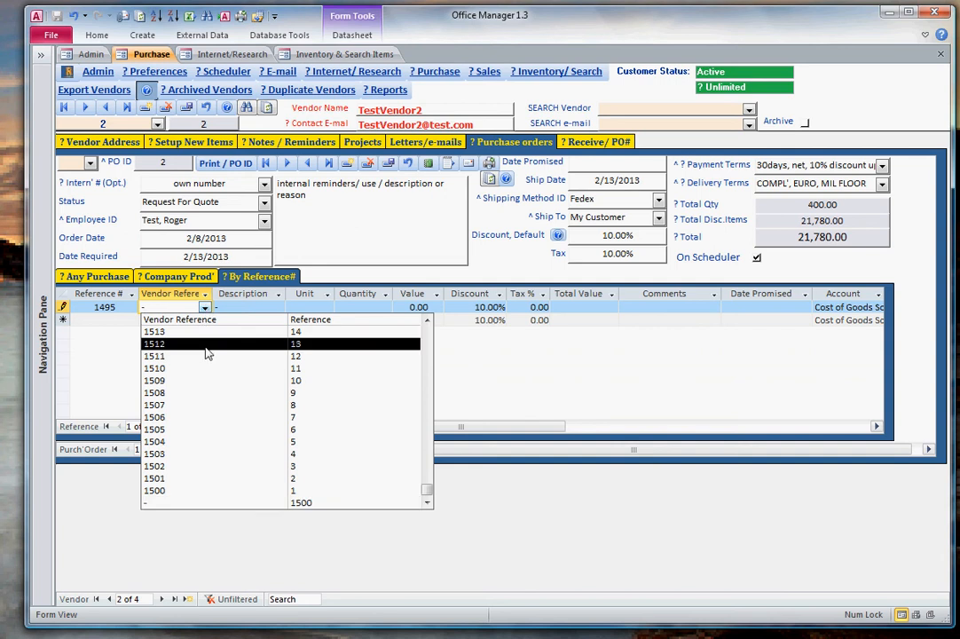
{"action": "left_click", "coordinate": [120, 308]}
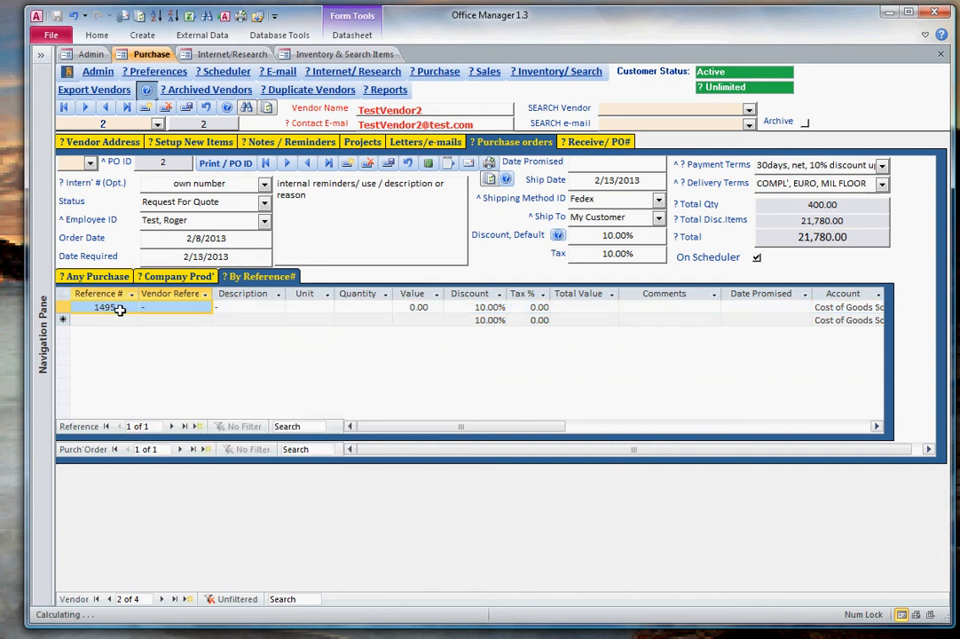
{"action": "type", "text": "14"}
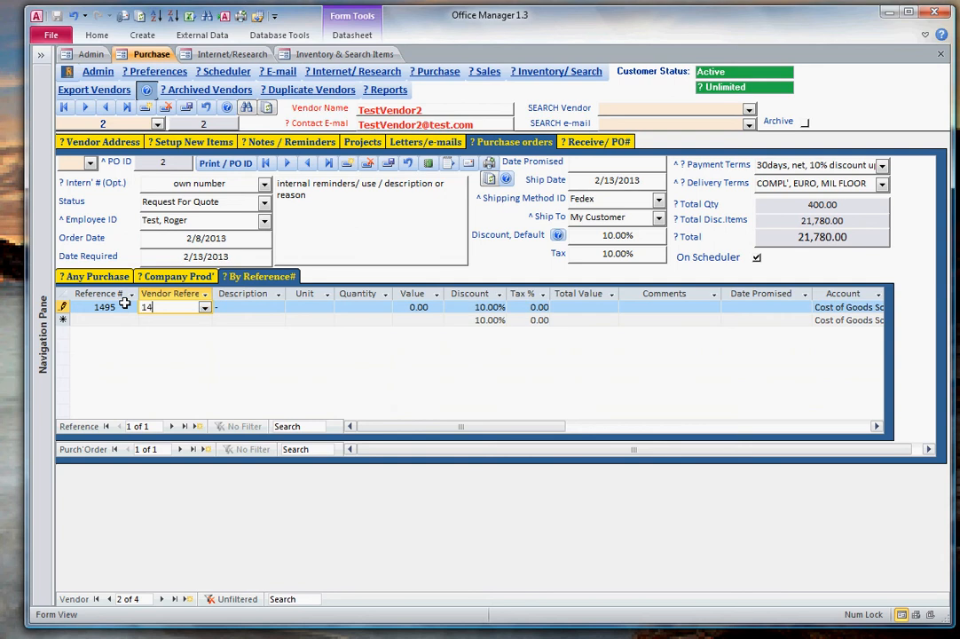
{"action": "type", "text": "95"}
{"action": "key", "text": "Tab"}
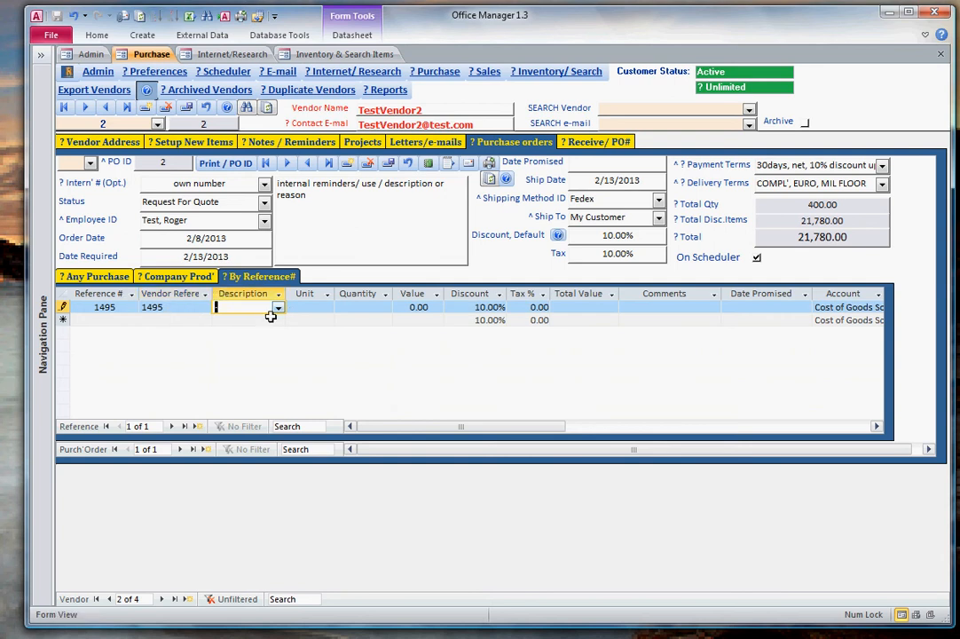
Choose the Monforts Sanforizer description for reference 1495 and set the line's unit to piece
{"action": "left_click", "coordinate": [278, 307]}
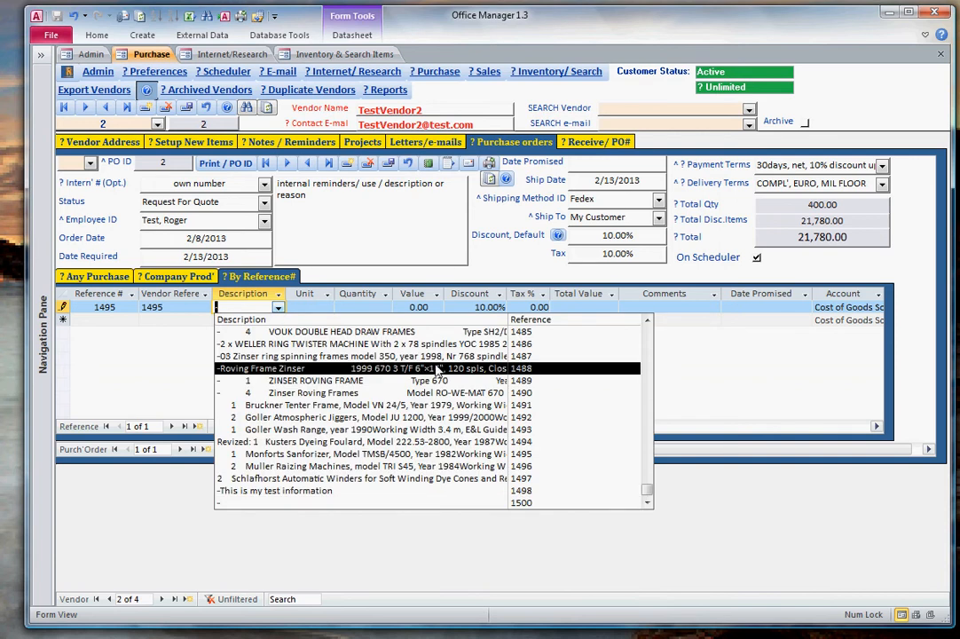
{"action": "left_click", "coordinate": [552, 453]}
{"action": "left_click", "coordinate": [302, 307]}
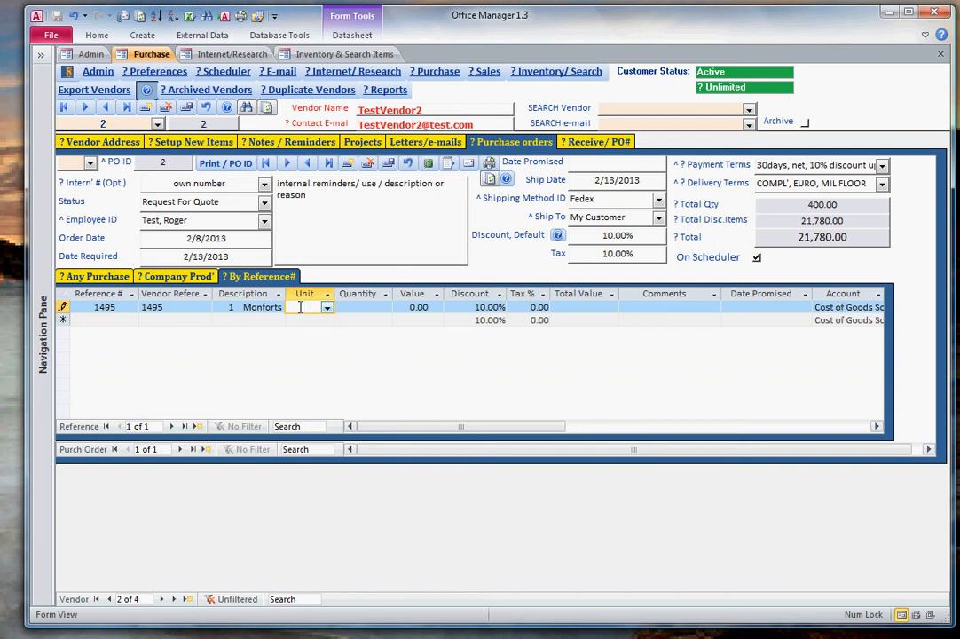
{"action": "left_click", "coordinate": [326, 307]}
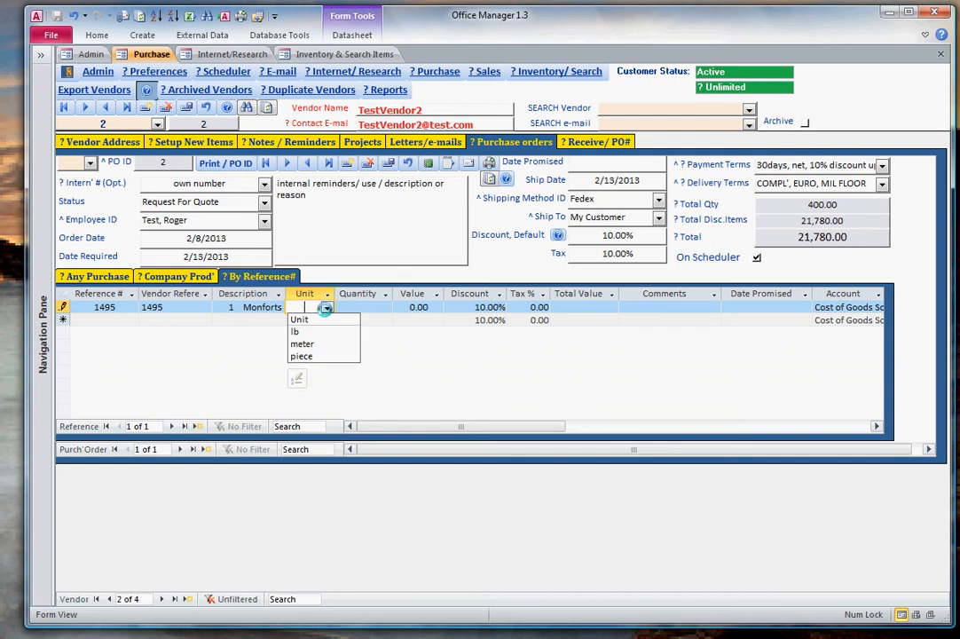
{"action": "left_click", "coordinate": [324, 356]}
Set the reference-based line's quantity to 1 and its value to 50,000, keeping the default discount and tax
{"action": "left_click", "coordinate": [366, 307]}
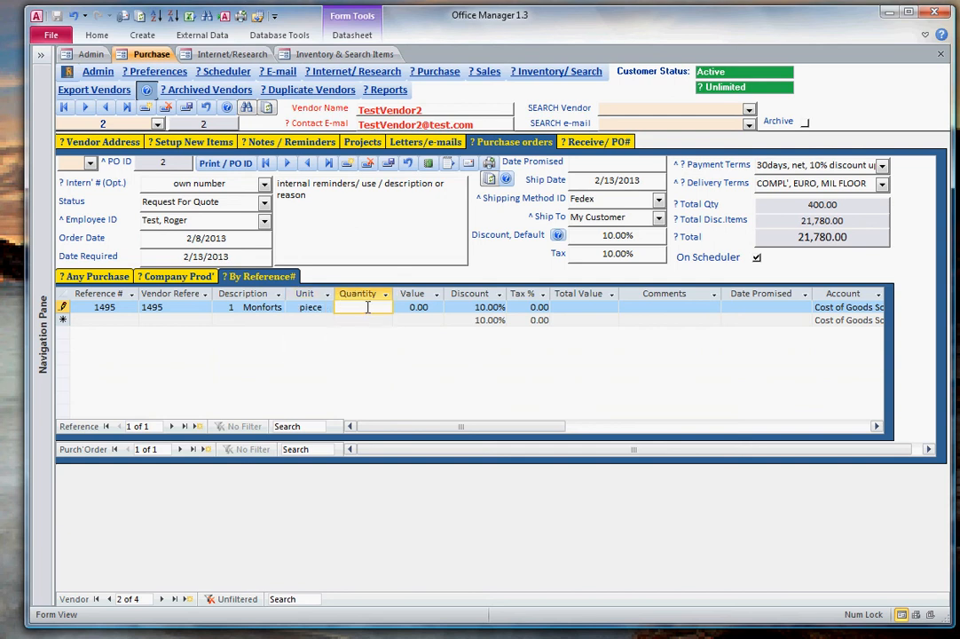
{"action": "key", "text": "Tab"}
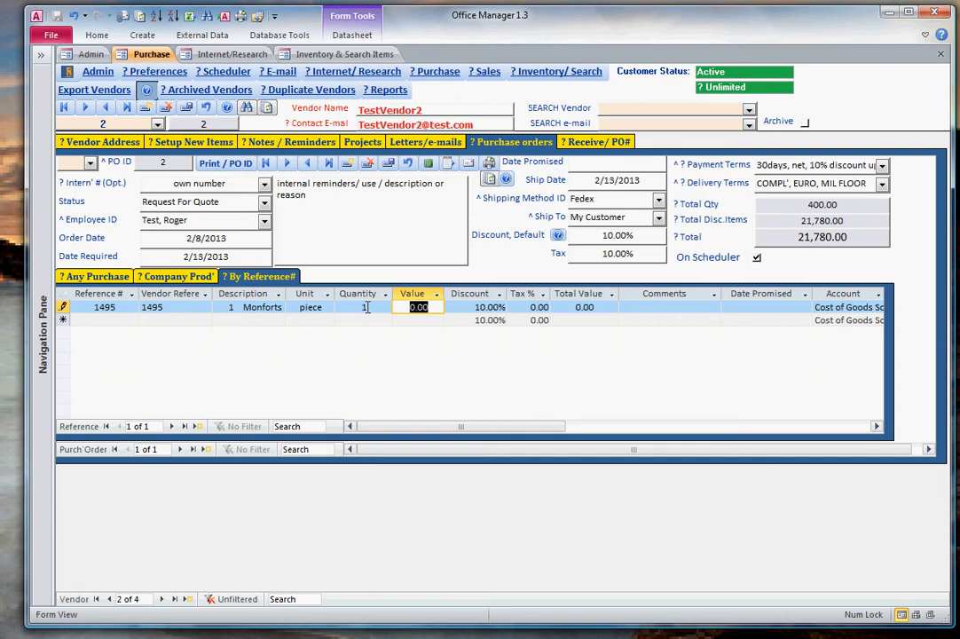
{"action": "type", "text": "50,000"}
{"action": "key", "text": "Tab"}
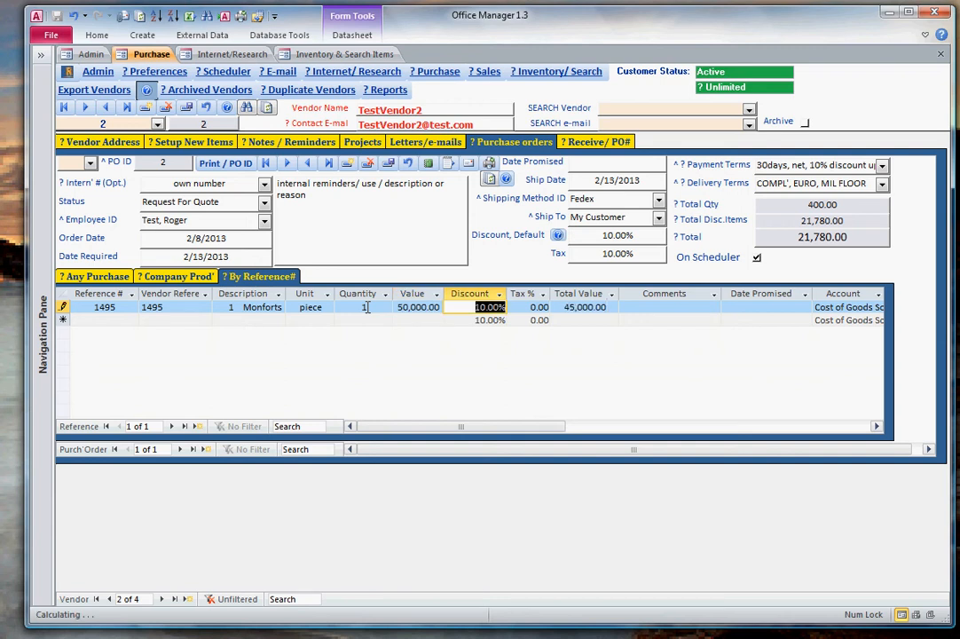
{"action": "key", "text": "Tab"}
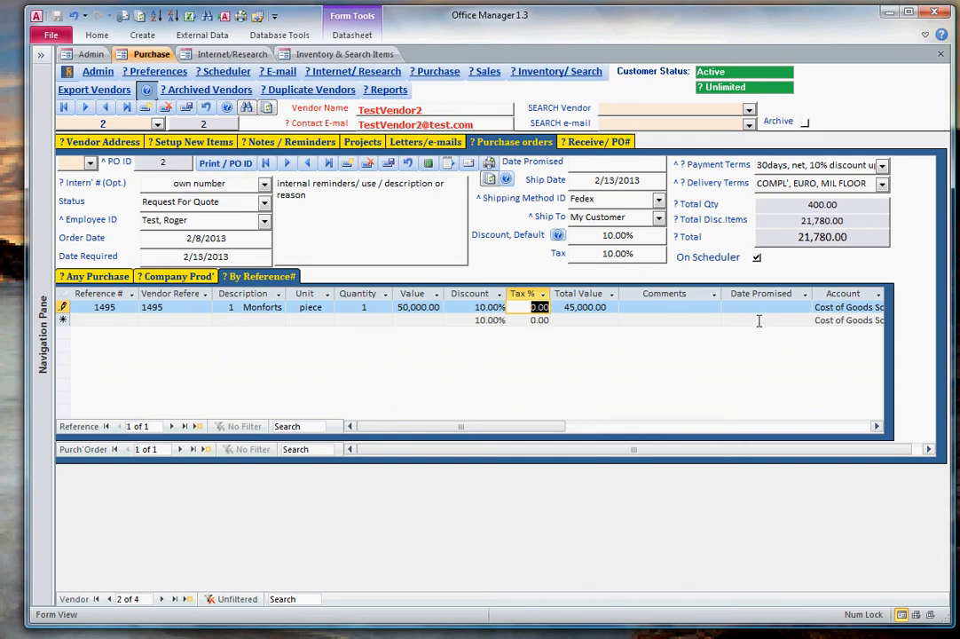
{"action": "key", "text": "Tab"}
{"action": "key", "text": "Tab"}
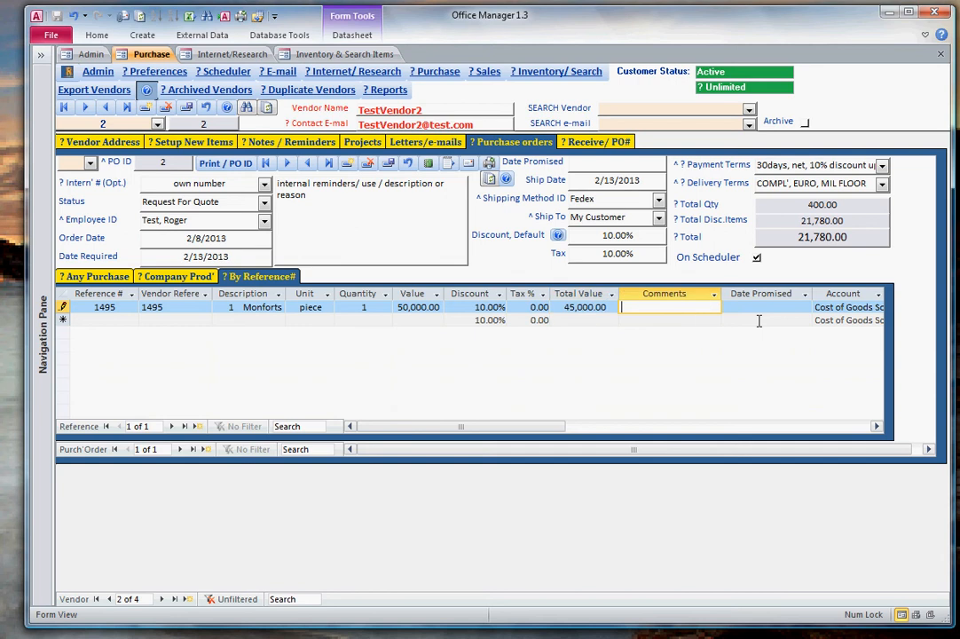
Add the comment "special comments for refencren number" to the reference-based line and set its promised date to 2/13/2013
{"action": "type", "text": "special comments for refencren number"}
{"action": "key", "text": "Tab"}
{"action": "type", "text": "02/13/13"}
Save the reference-based line with its account and archive fields left at their defaults
{"action": "key", "text": "Tab"}
{"action": "key", "text": "Tab"}
{"action": "key", "text": "Tab"}
{"action": "key", "text": "Tab"}
{"action": "key", "text": "Tab"}
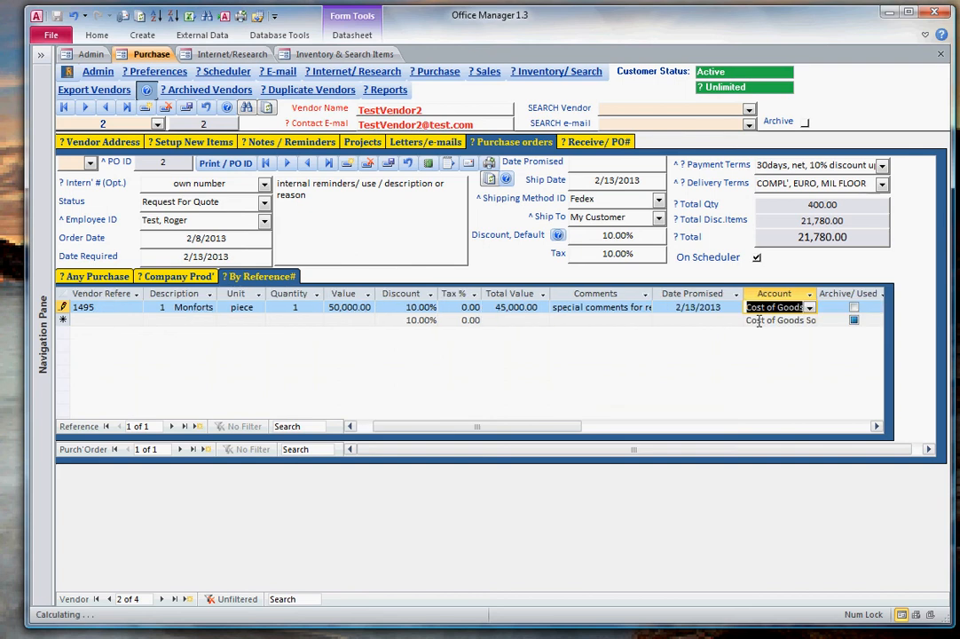
{"action": "key", "text": "Tab"}
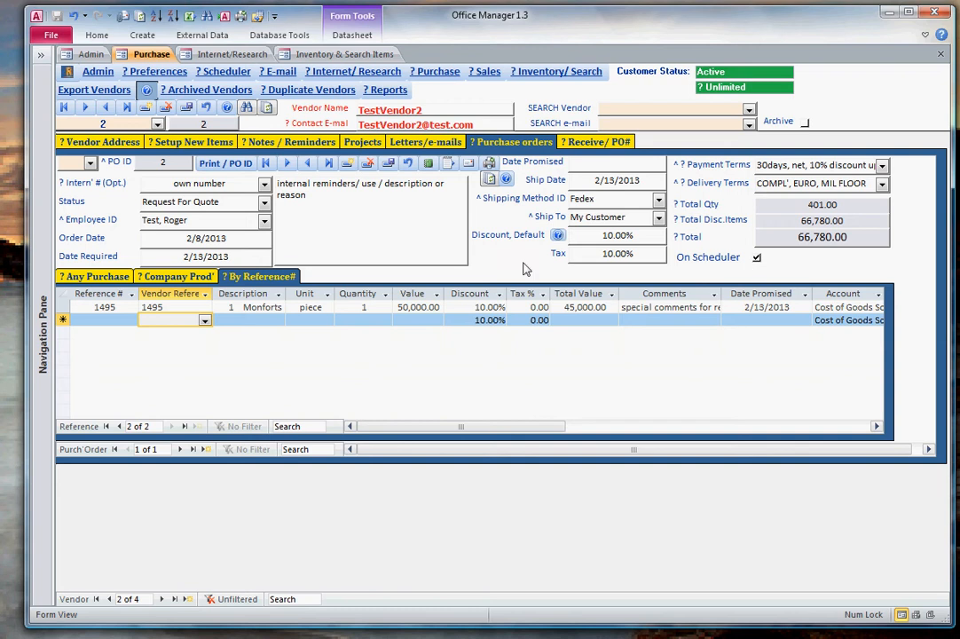
Preview the Request For Quote report, compare its header with the Admin form's company information, and close the preview
{"action": "left_click", "coordinate": [429, 164]}
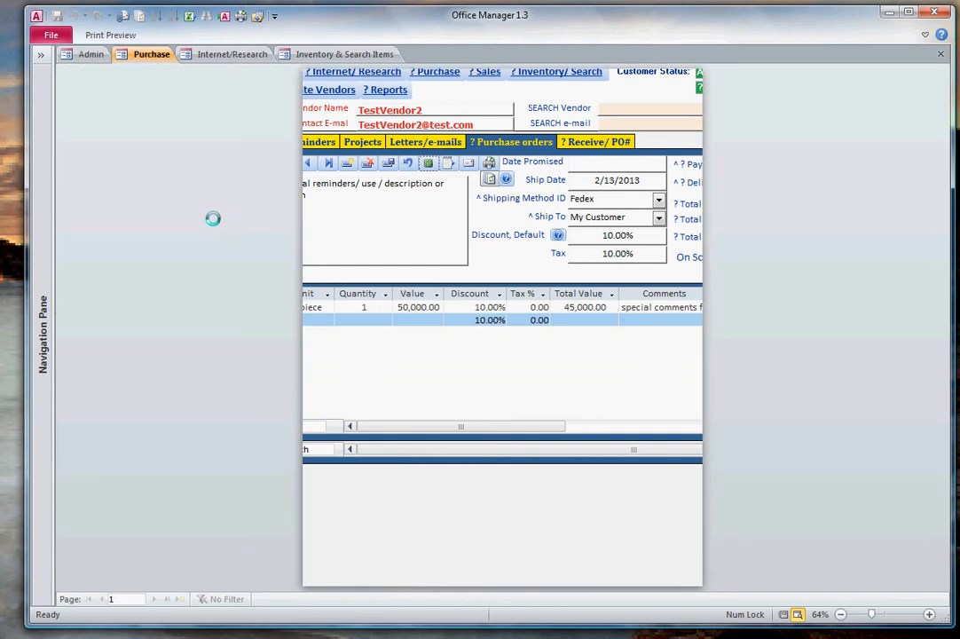
{"action": "left_click", "coordinate": [487, 95]}
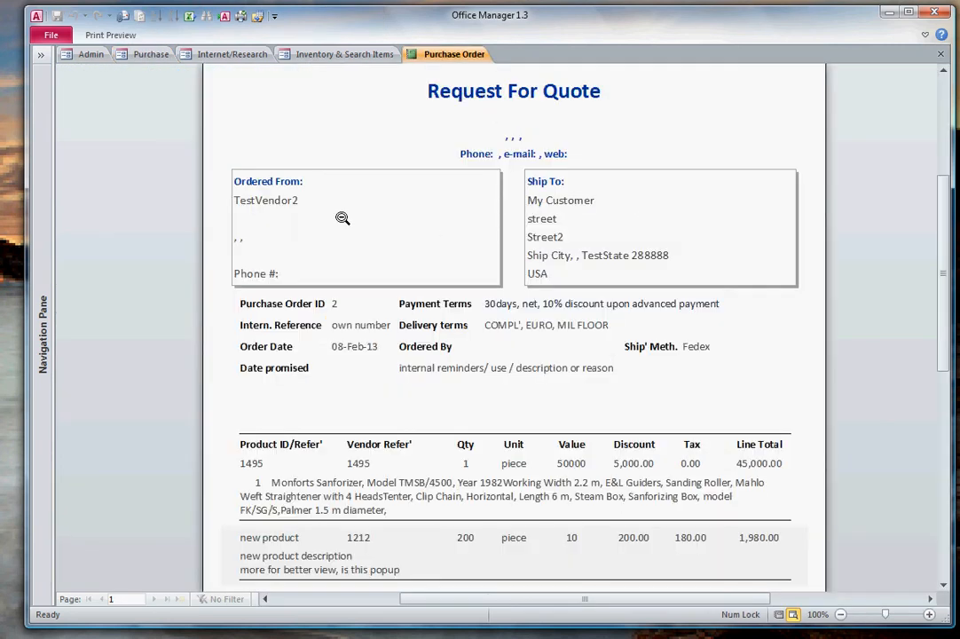
{"action": "left_click", "coordinate": [90, 55]}
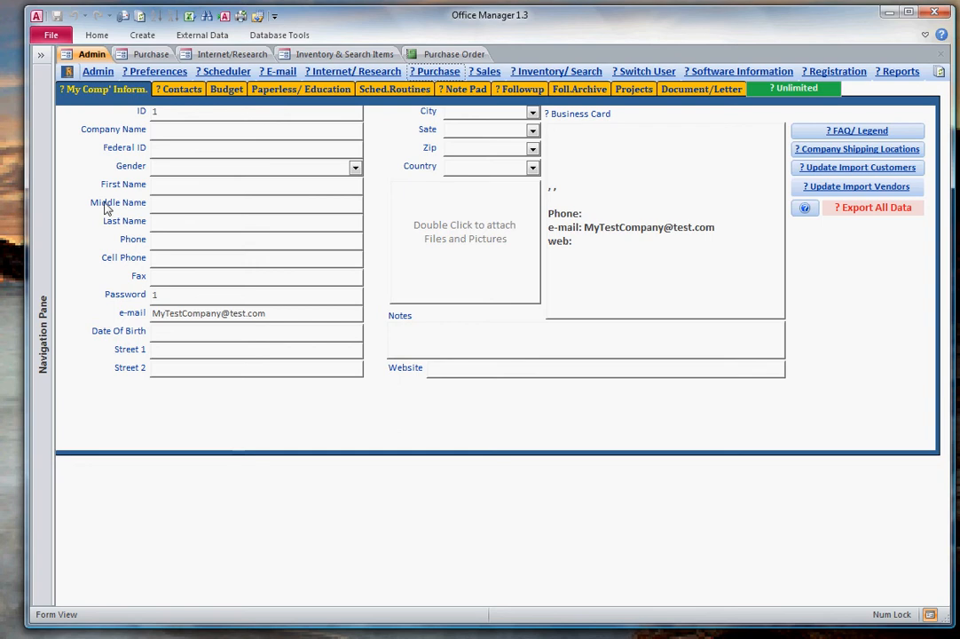
{"action": "left_click", "coordinate": [439, 54]}
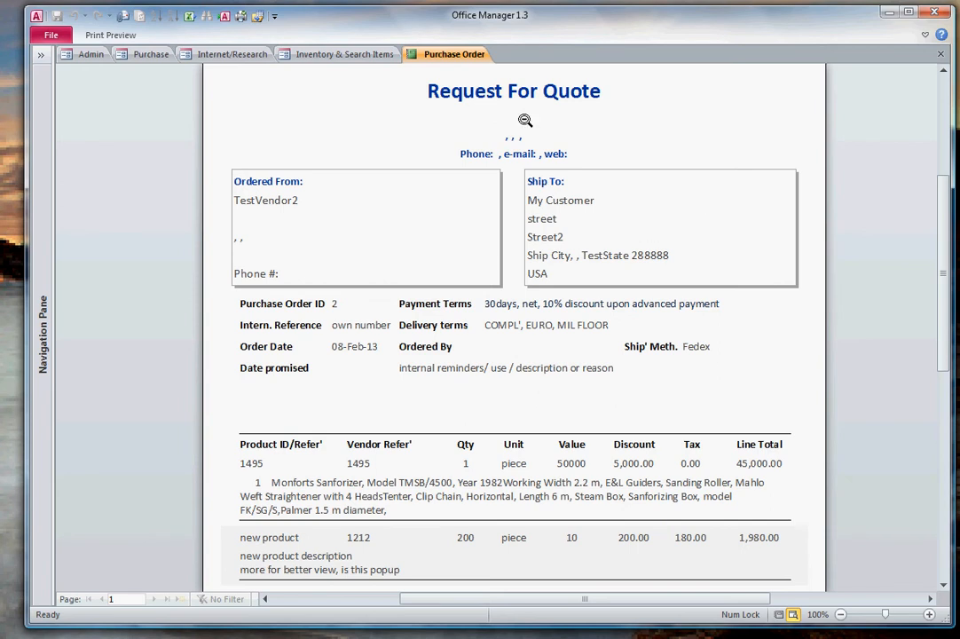
{"action": "left_click", "coordinate": [89, 55]}
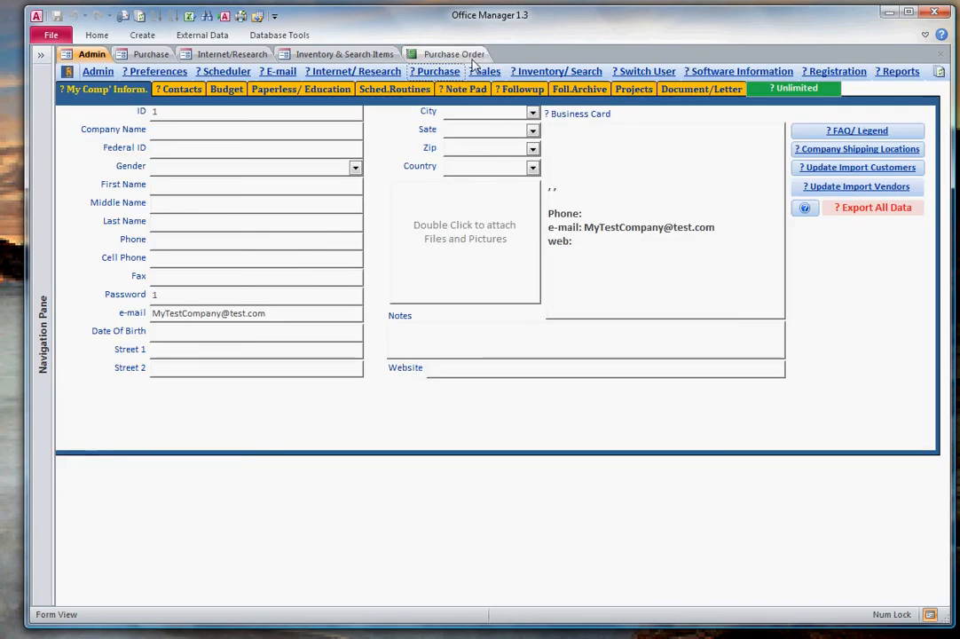
{"action": "left_click", "coordinate": [417, 54]}
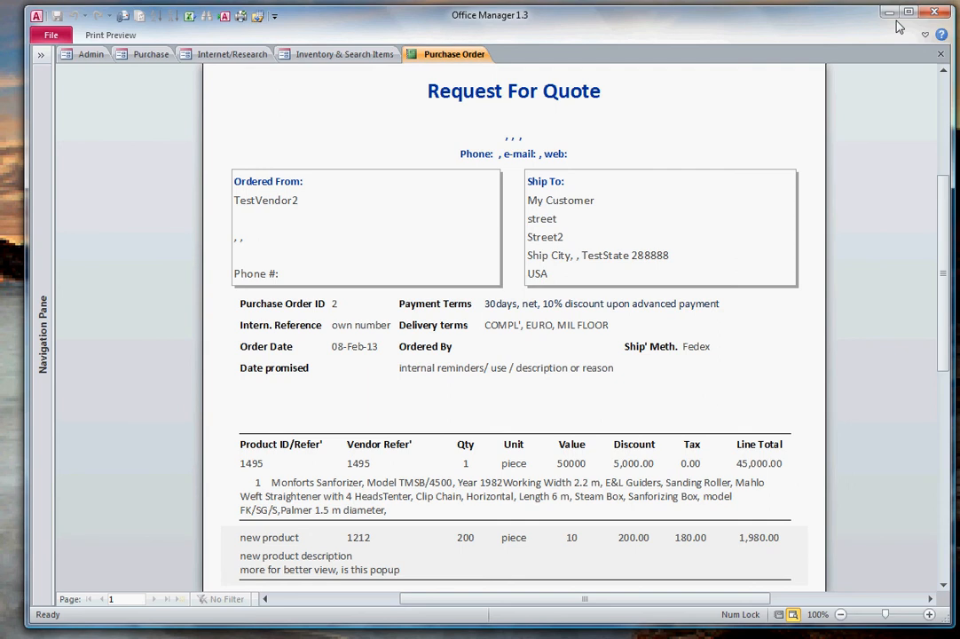
{"action": "left_click", "coordinate": [940, 55]}
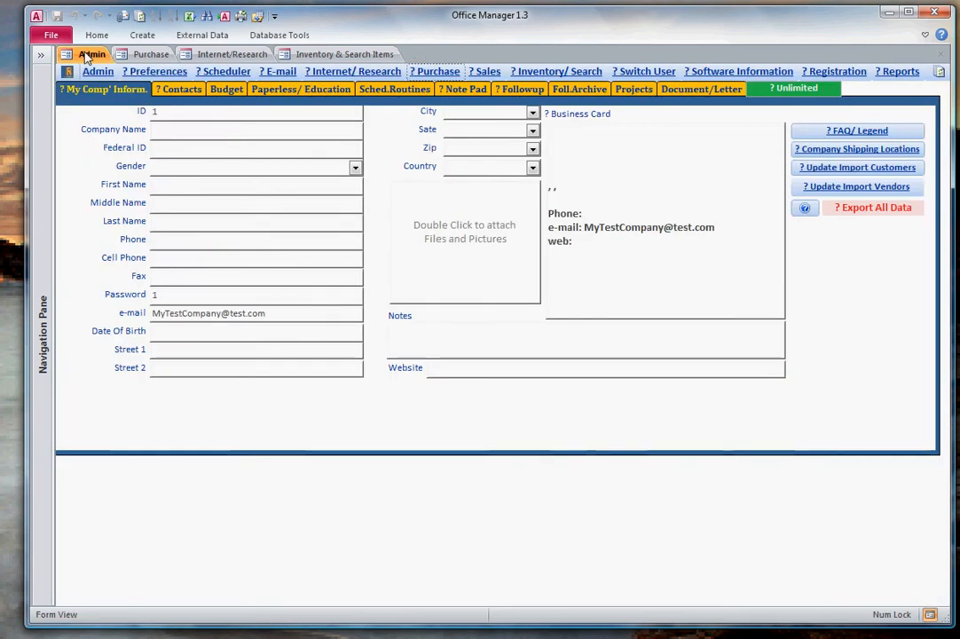
Enter "My great Purchaes company" as the Federal ID in the Admin form's company information
{"action": "left_click", "coordinate": [192, 149]}
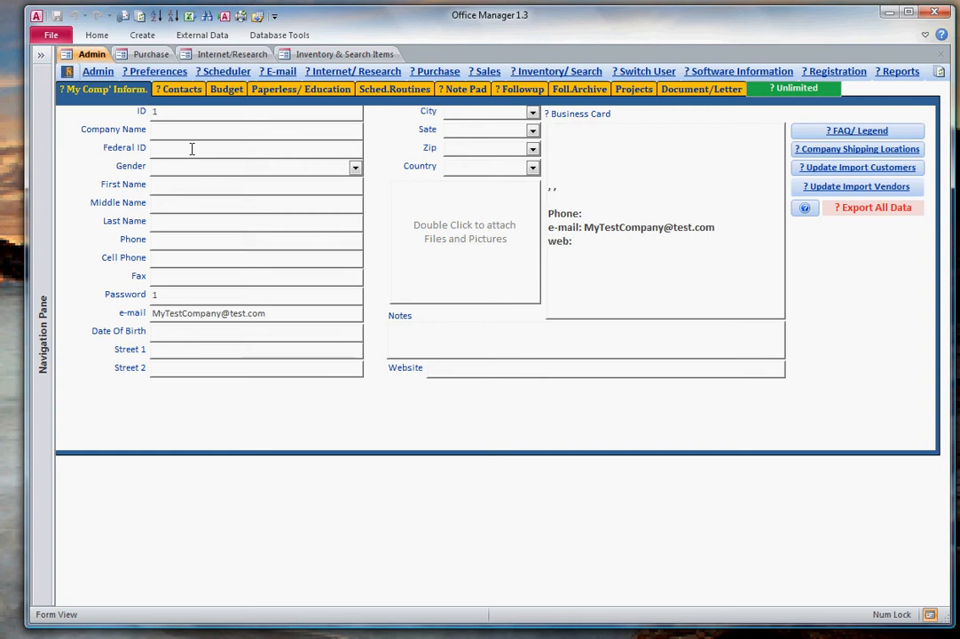
{"action": "type", "text": "My great Purchaes company"}
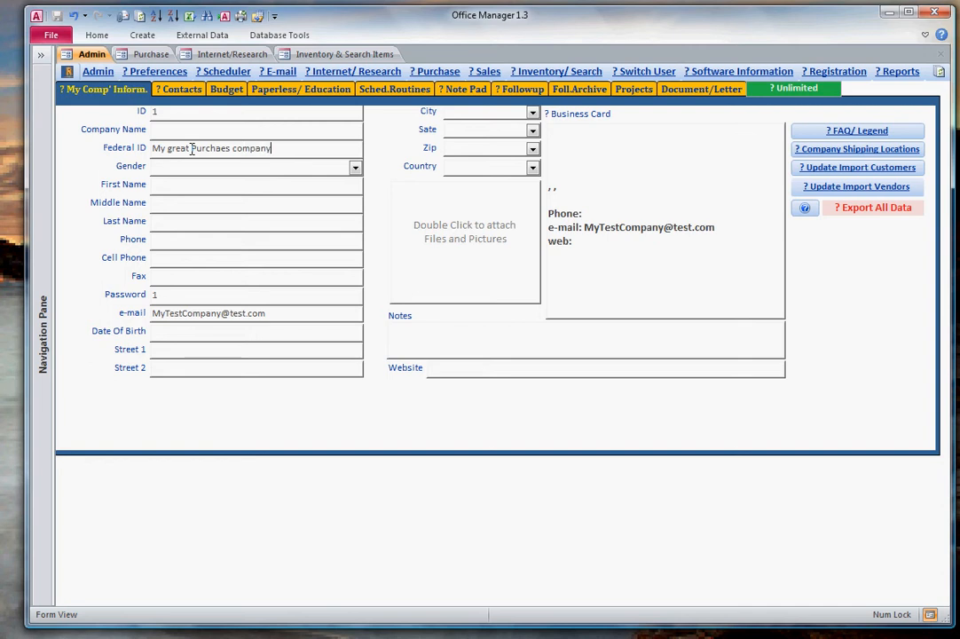
{"action": "key", "text": "Tab"}
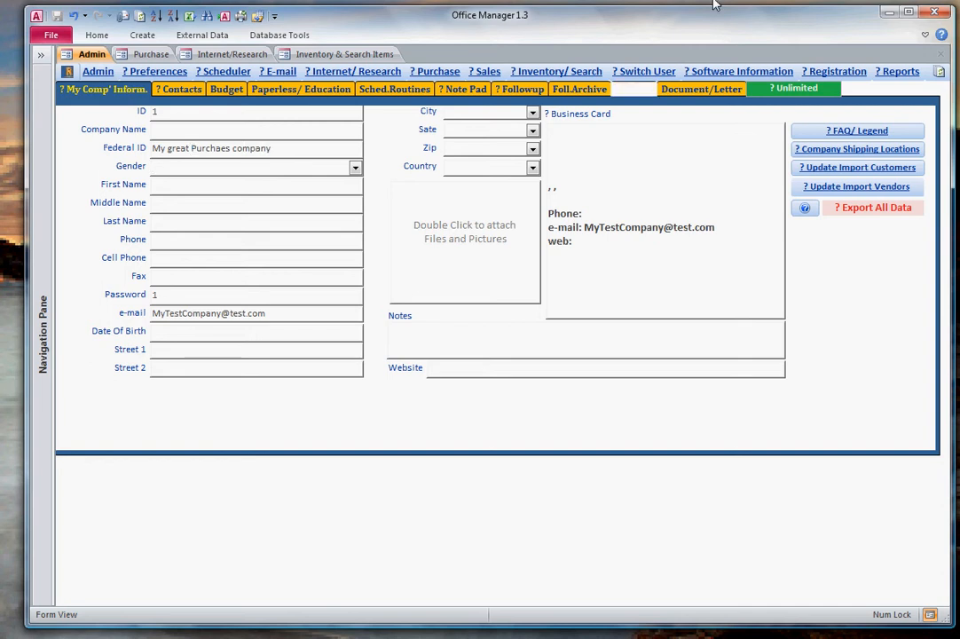
Return to the purchase form, preview the Request For Quote report again to check its company header, and close it
{"action": "left_click", "coordinate": [330, 55]}
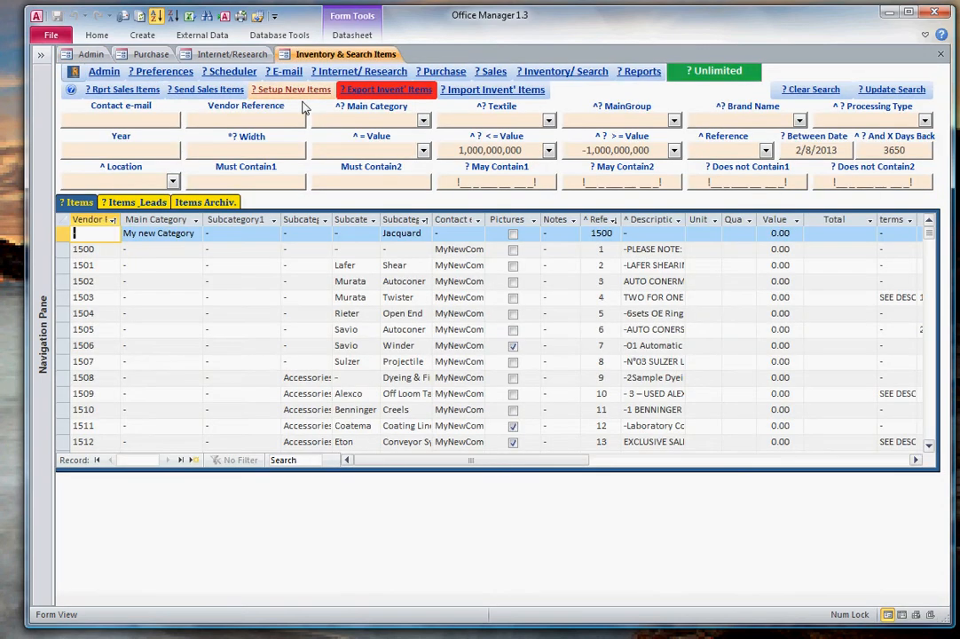
{"action": "left_click", "coordinate": [443, 72]}
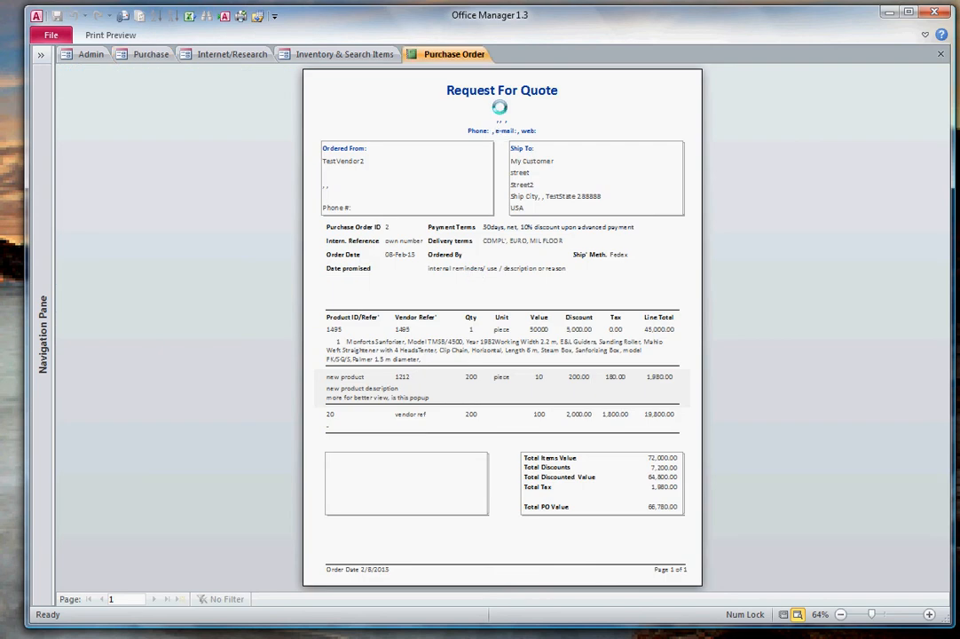
{"action": "left_click", "coordinate": [497, 107]}
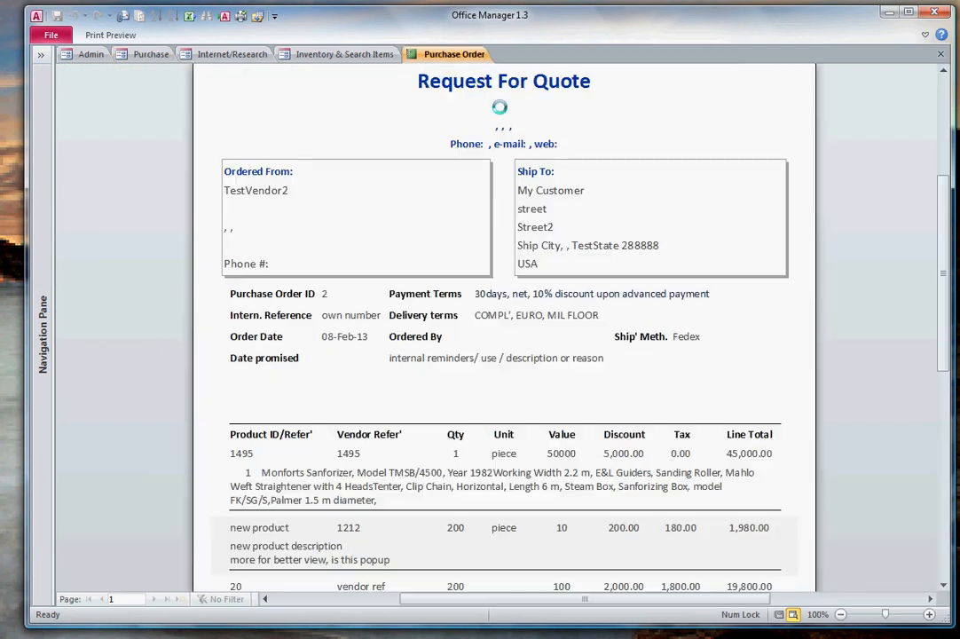
{"action": "left_click", "coordinate": [941, 54]}
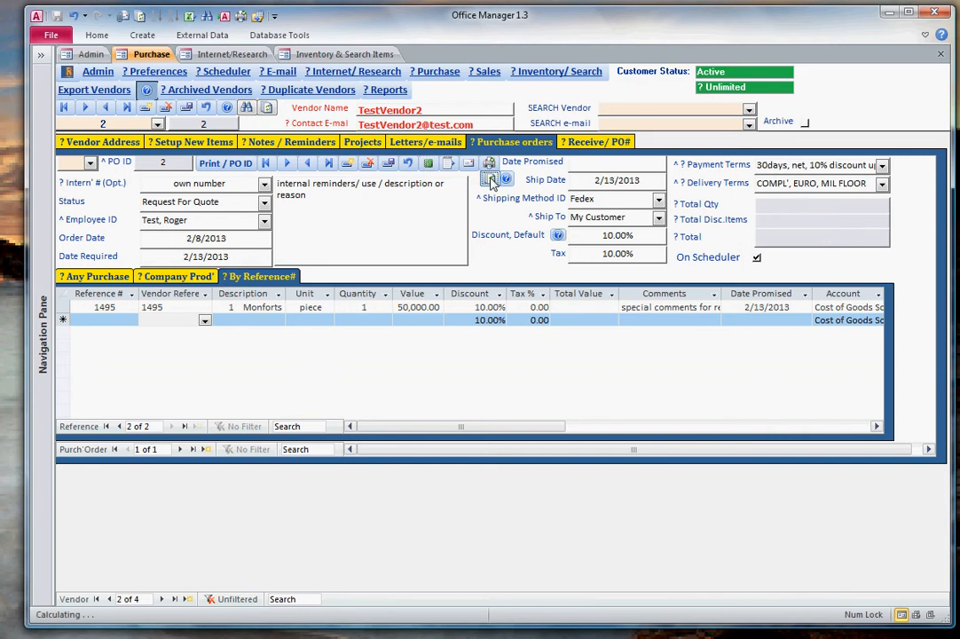
Review the company information on the Admin form, recheck the header in the purchase order preview, and close the preview
{"action": "left_click", "coordinate": [98, 71]}
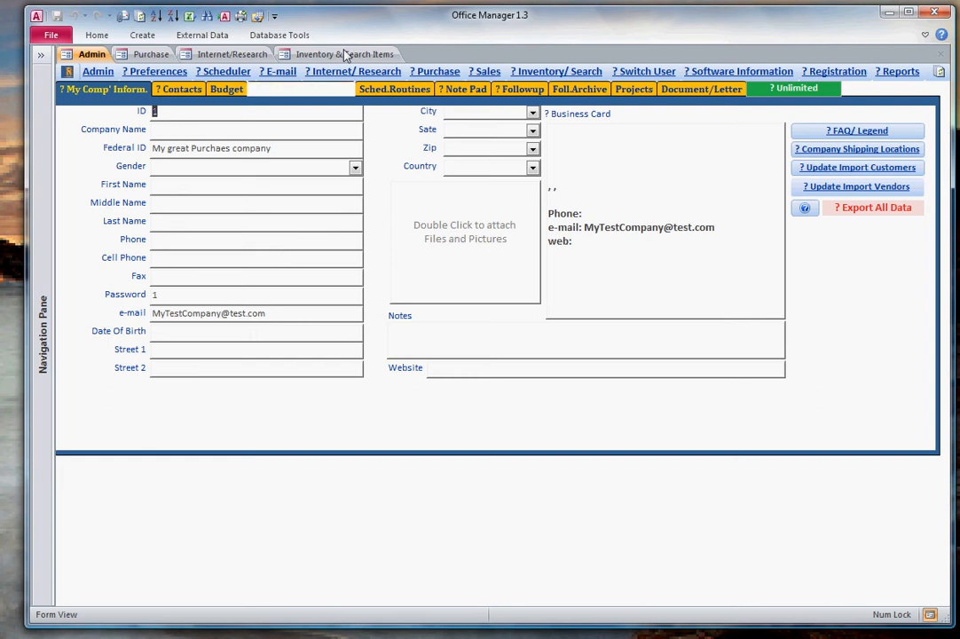
{"action": "left_click", "coordinate": [141, 56]}
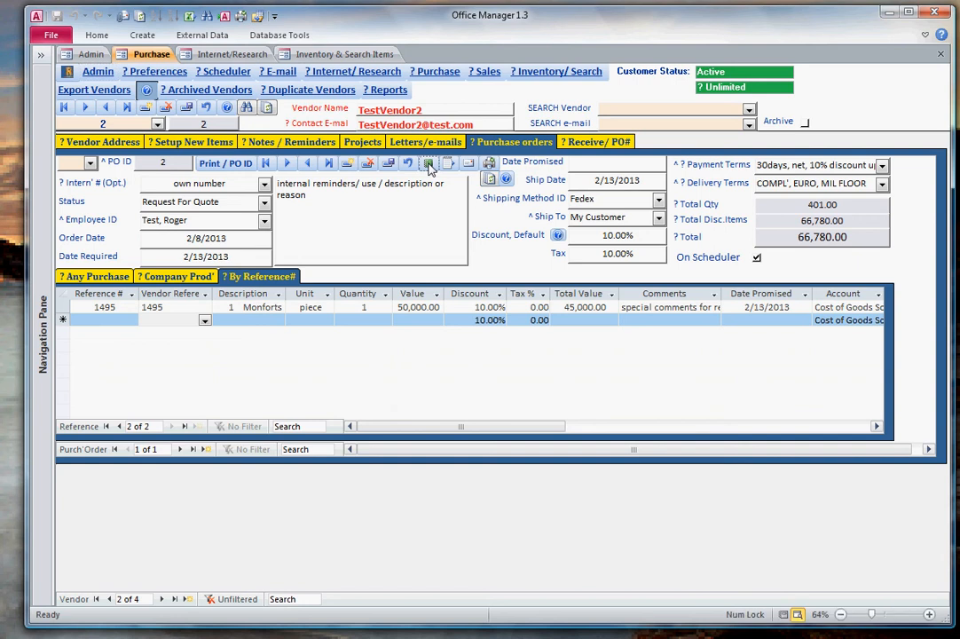
{"action": "left_click", "coordinate": [427, 165]}
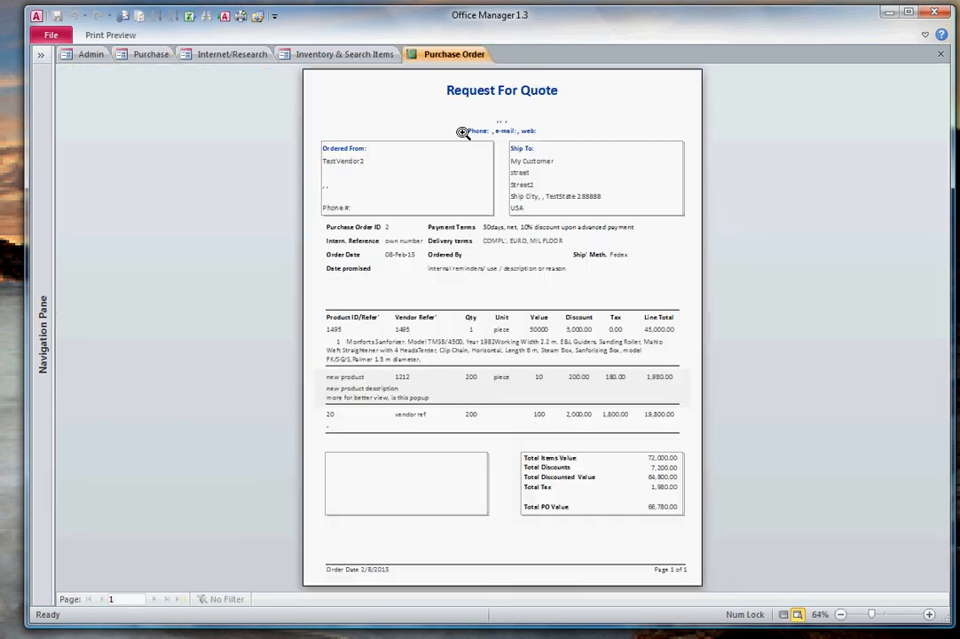
{"action": "left_click", "coordinate": [511, 98]}
{"action": "left_click", "coordinate": [533, 122]}
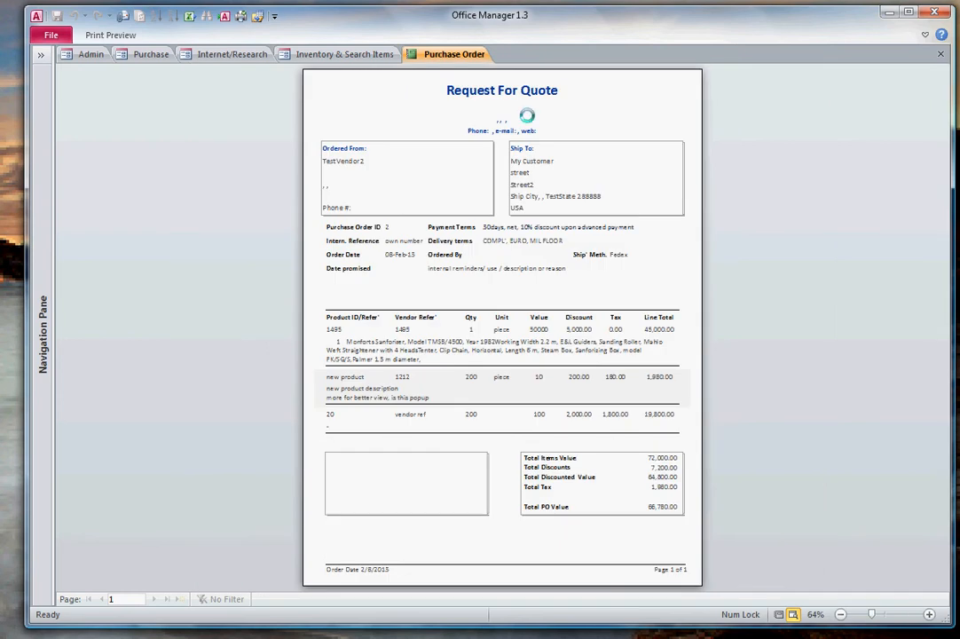
{"action": "left_click", "coordinate": [940, 54]}
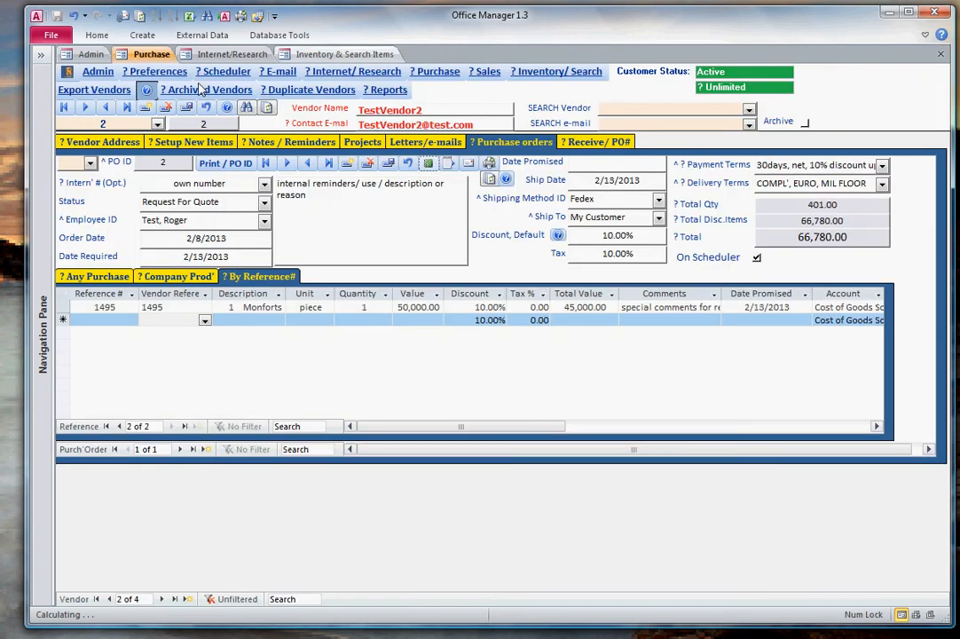
Open the user default settings and enter "My Great company" as the purchase form's company name, plus the contact's first and last name
{"action": "left_click", "coordinate": [164, 71]}
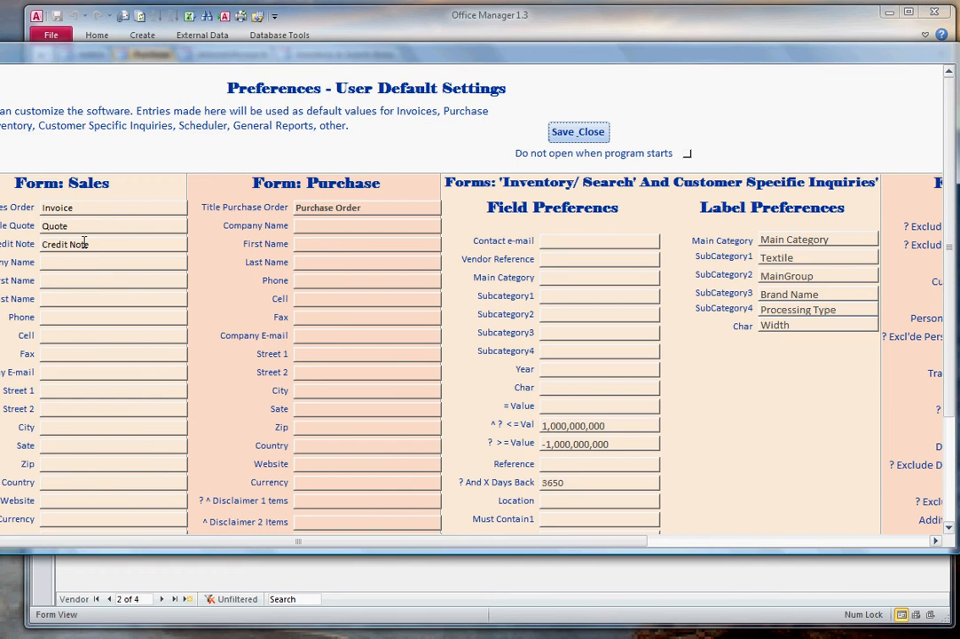
{"action": "left_click", "coordinate": [320, 224]}
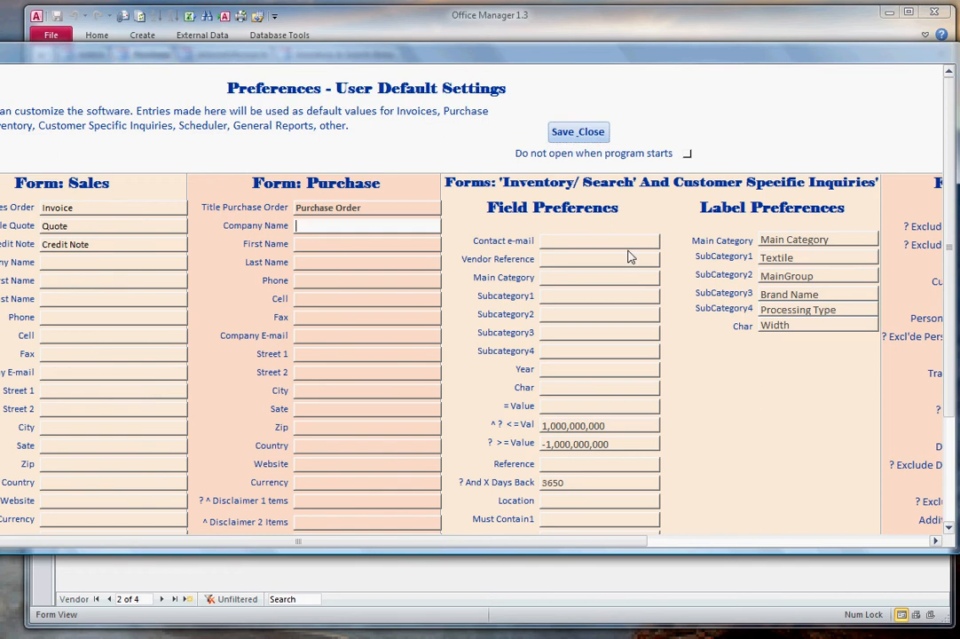
{"action": "type", "text": "My Great comp"}
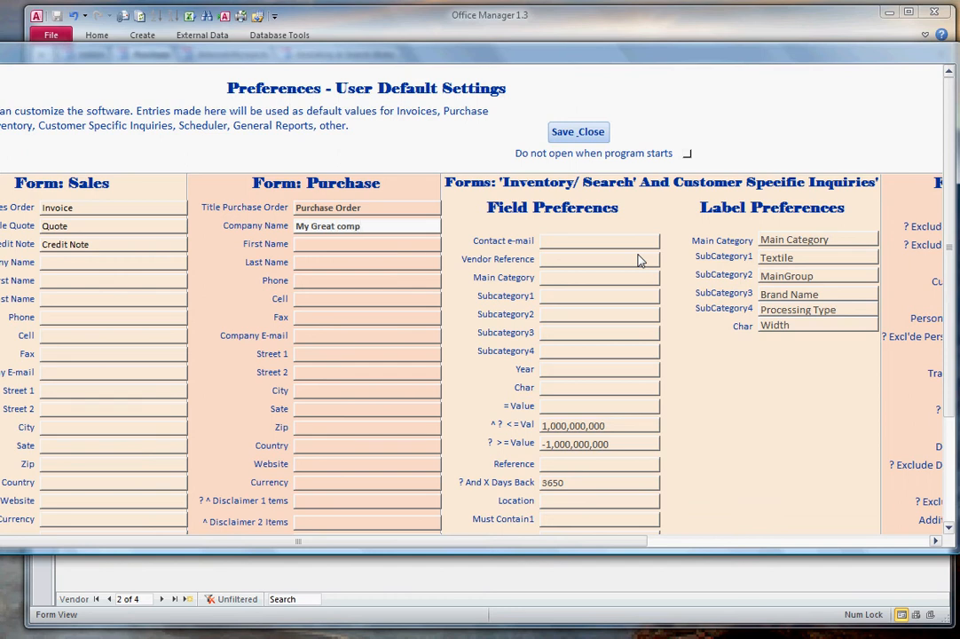
{"action": "type", "text": "any"}
{"action": "key", "text": "Tab"}
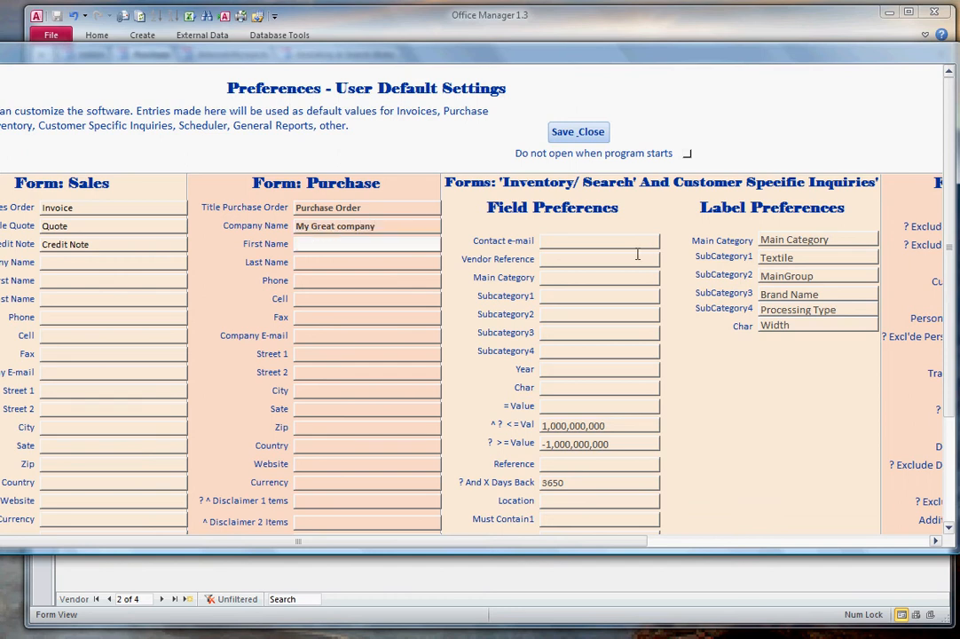
{"action": "type", "text": "Roger"}
{"action": "key", "text": "Tab"}
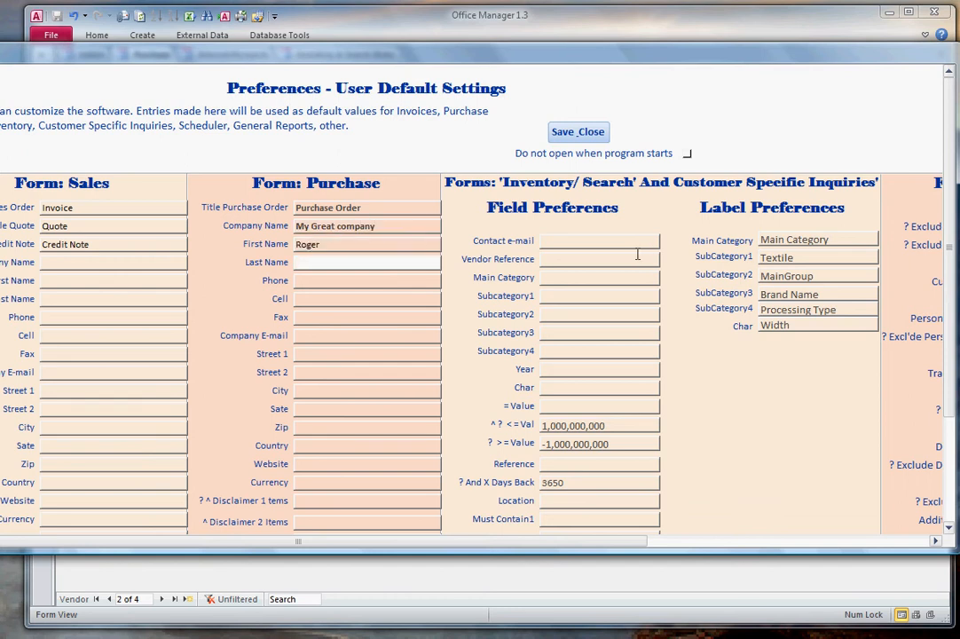
{"action": "type", "text": "Test"}
{"action": "key", "text": "Tab"}
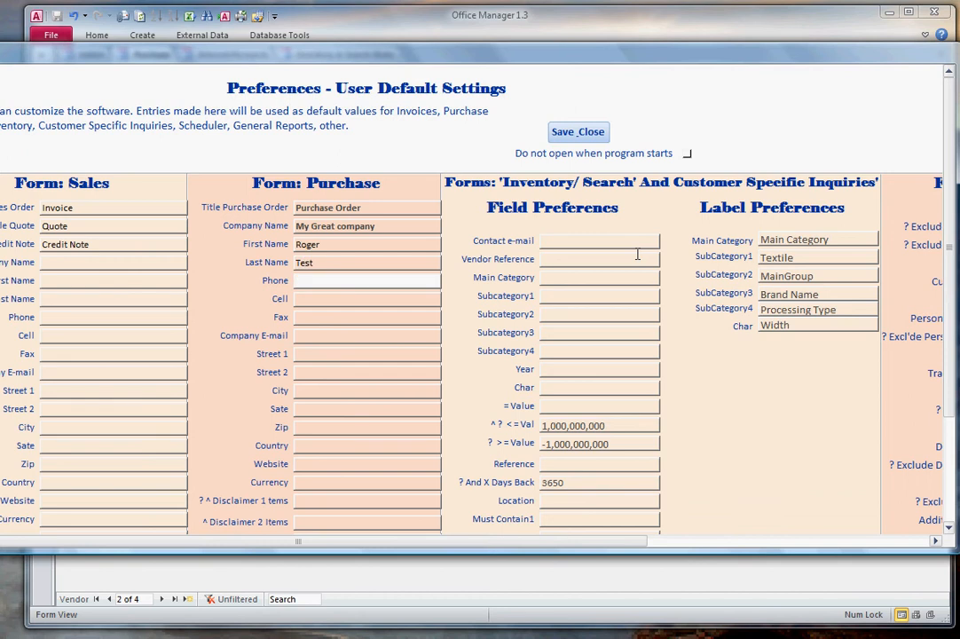
Enter "purchae street" as Street 1 and "purchase city" as the city in the purchase form defaults
{"action": "left_click", "coordinate": [363, 354]}
{"action": "type", "text": "purchae "}
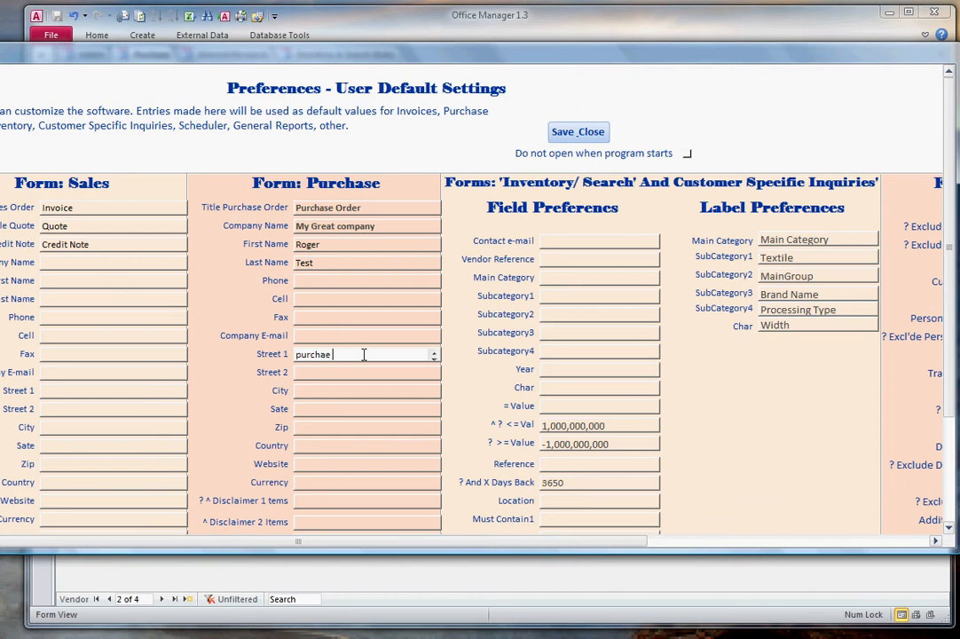
{"action": "type", "text": "steret"}
{"action": "key", "text": "Tab"}
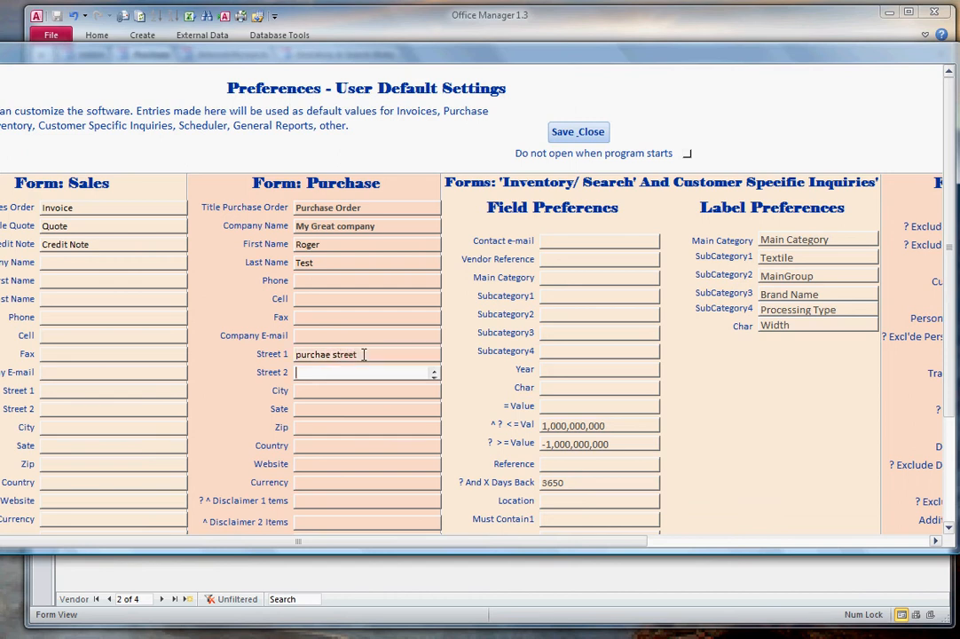
{"action": "key", "text": "Tab"}
{"action": "type", "text": "purchase "}
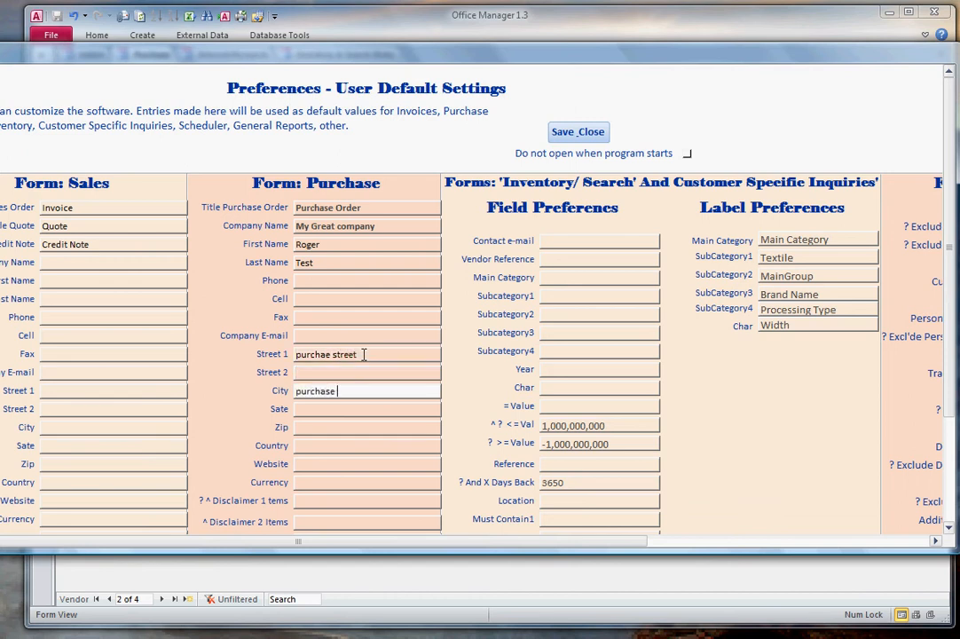
{"action": "type", "text": "city"}
{"action": "key", "text": "Tab"}
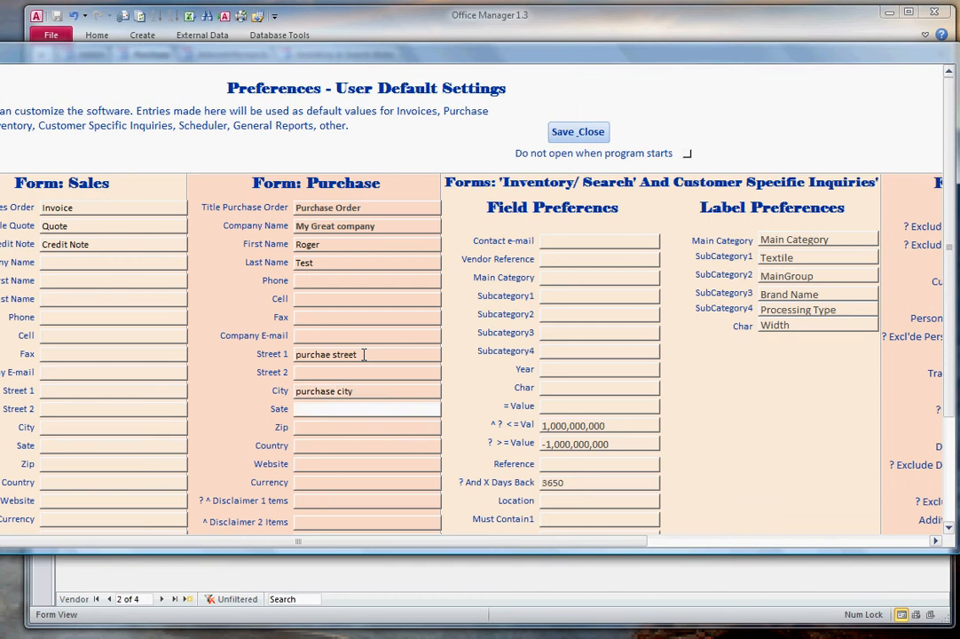
Fill the purchase form defaults' state with "state" and zip with "zip", and save the preferences
{"action": "type", "text": "state"}
{"action": "key", "text": "Tab"}
{"action": "type", "text": "zip"}
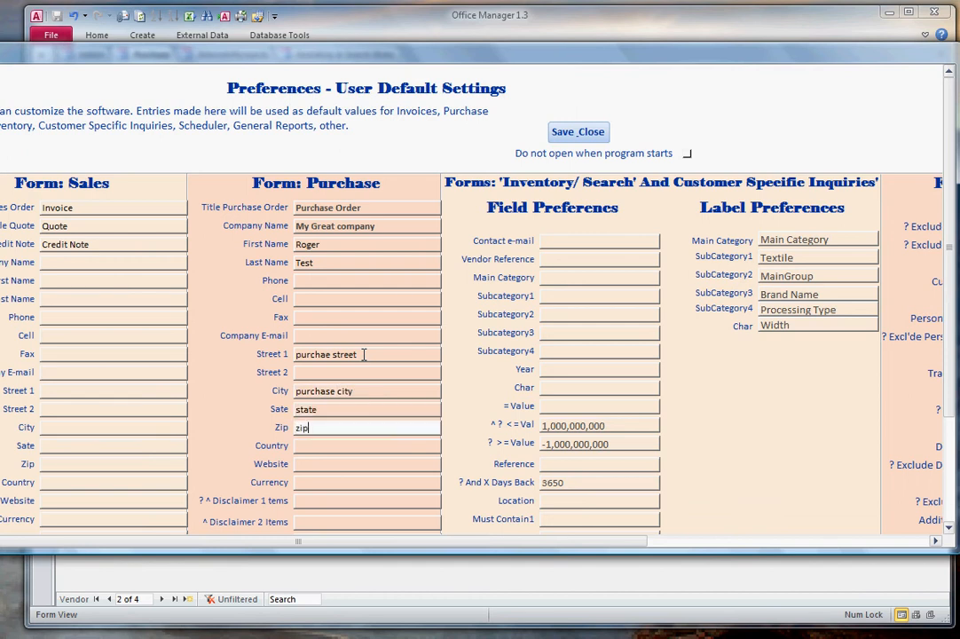
{"action": "left_click", "coordinate": [573, 134]}
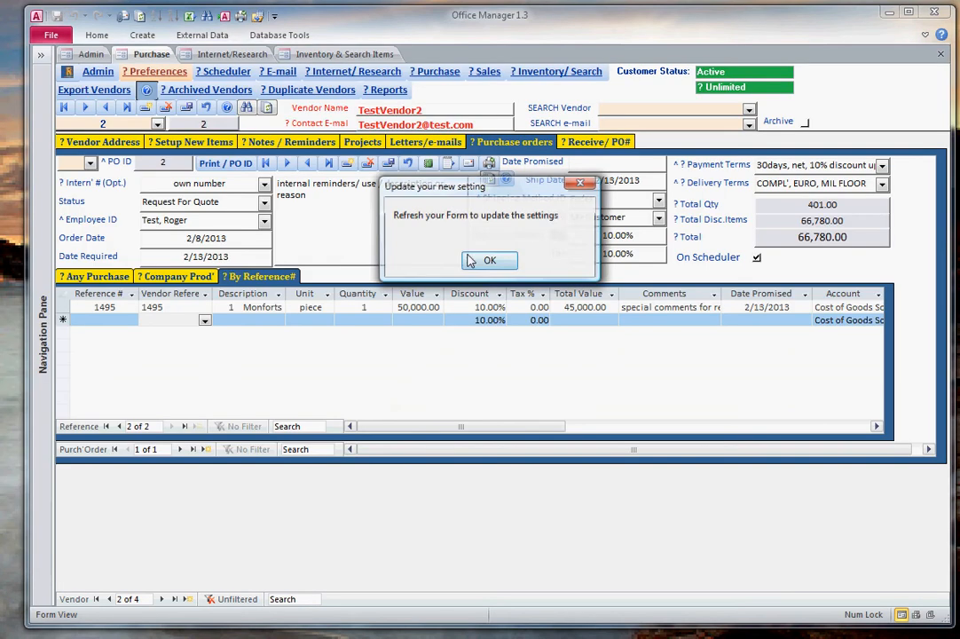
{"action": "left_click", "coordinate": [487, 262]}
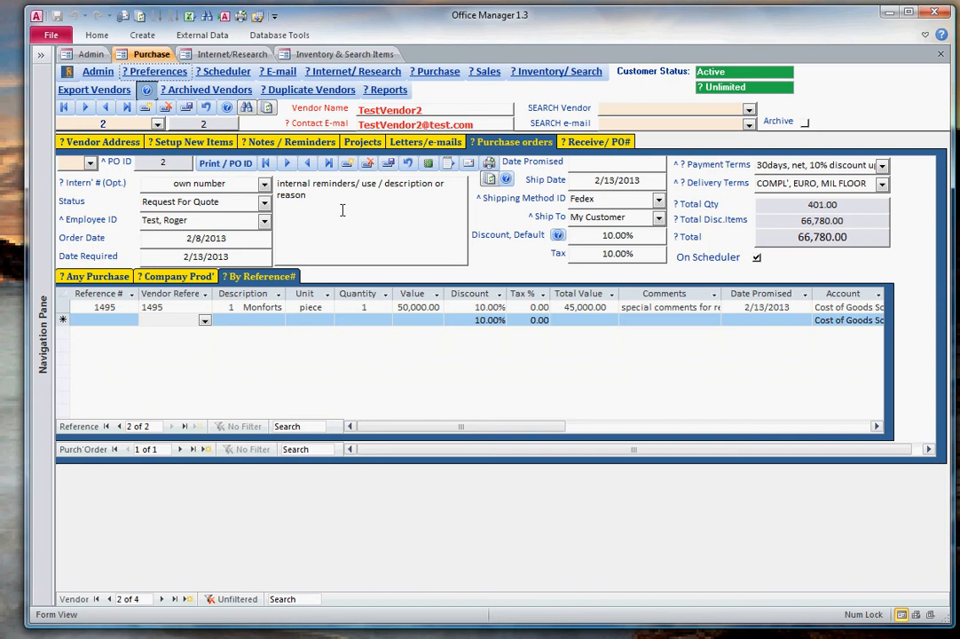
Preview the Request For Quote report, examine its company header, line items and totals up close, and close the preview
{"action": "left_click", "coordinate": [428, 164]}
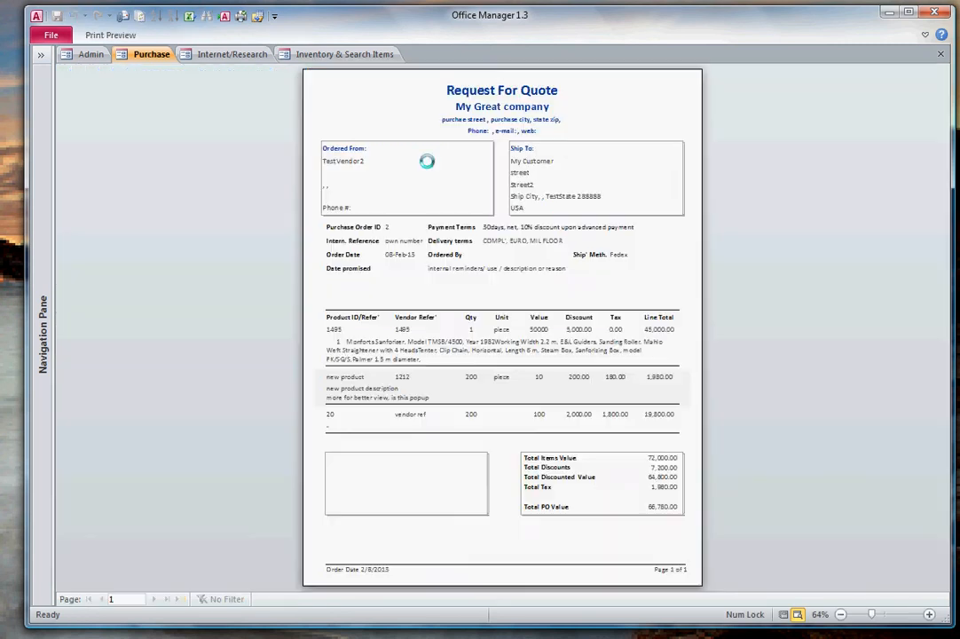
{"action": "left_click", "coordinate": [528, 124]}
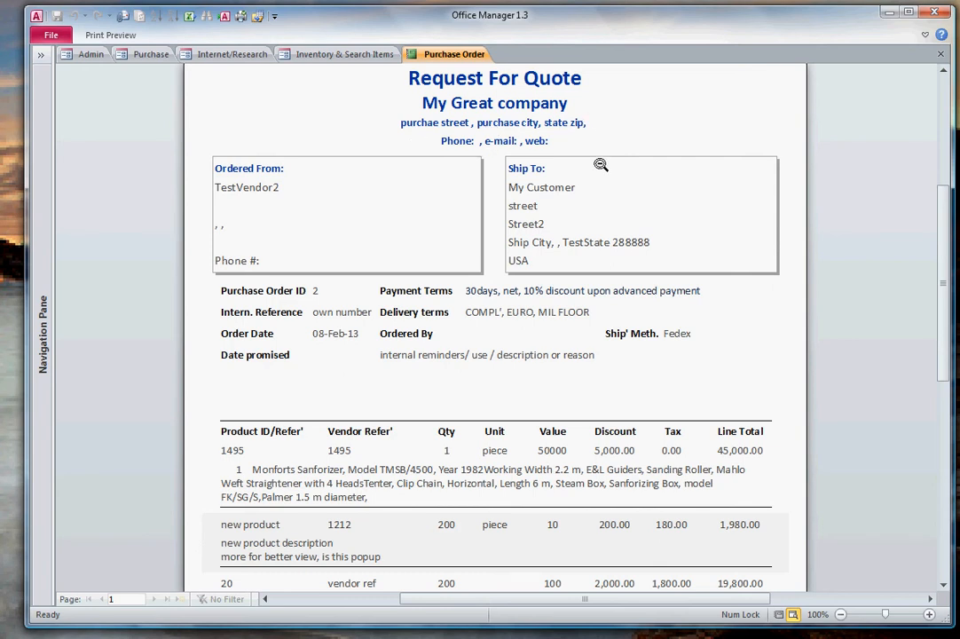
{"action": "scroll", "coordinate": [594, 173], "scroll_direction": "up", "scroll_amount": 1}
{"action": "scroll", "coordinate": [589, 175], "scroll_direction": "down", "scroll_amount": 5}
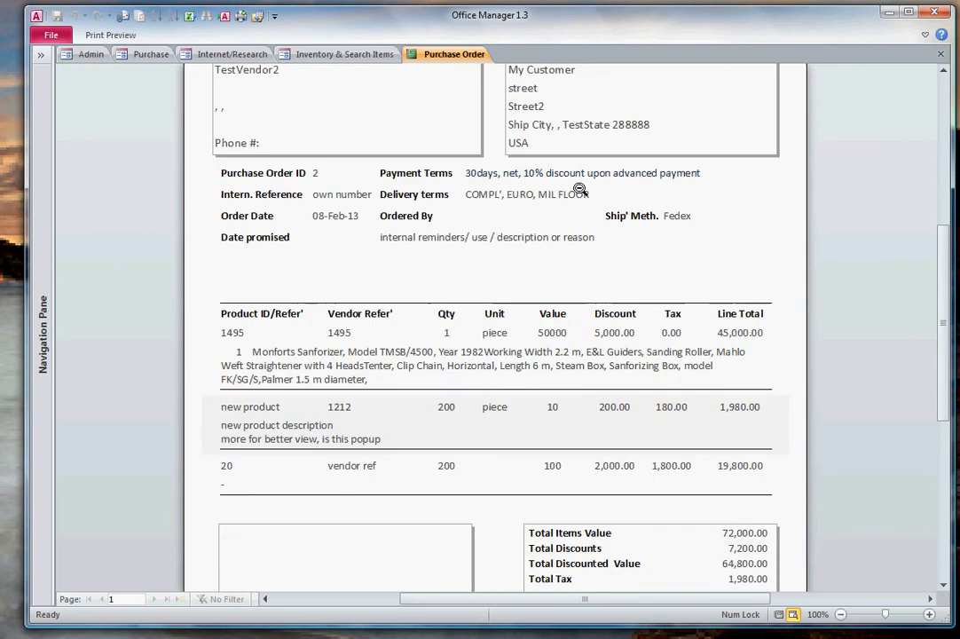
{"action": "scroll", "coordinate": [586, 311], "scroll_direction": "down", "scroll_amount": 1}
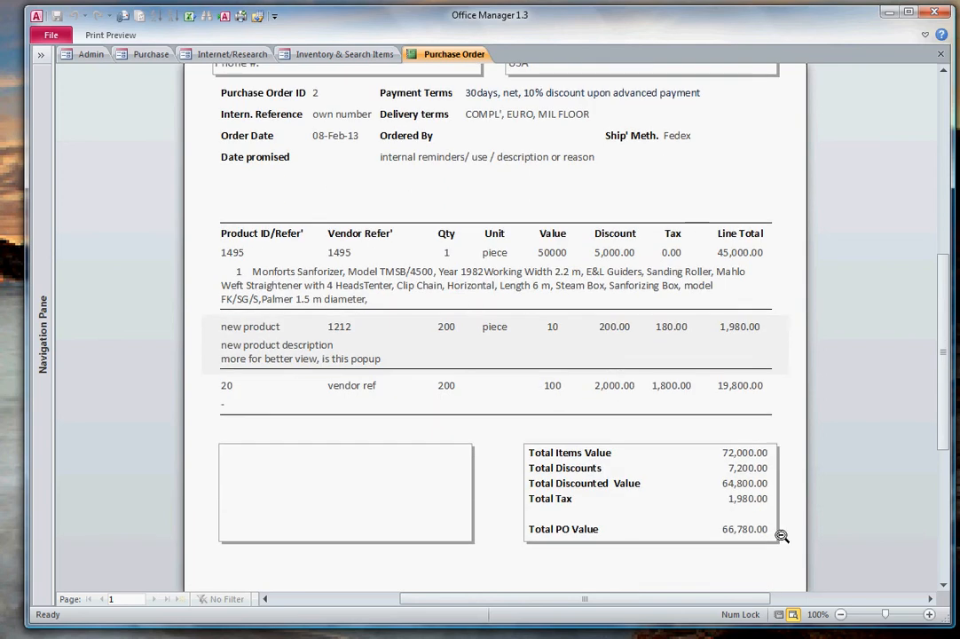
{"action": "left_click", "coordinate": [942, 58]}
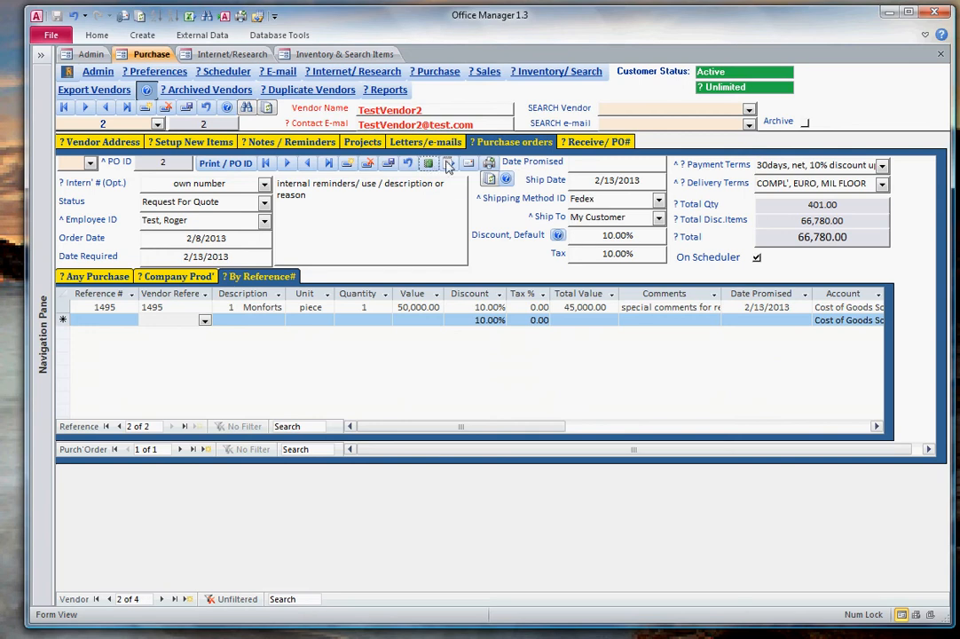
{"action": "left_click", "coordinate": [449, 167]}
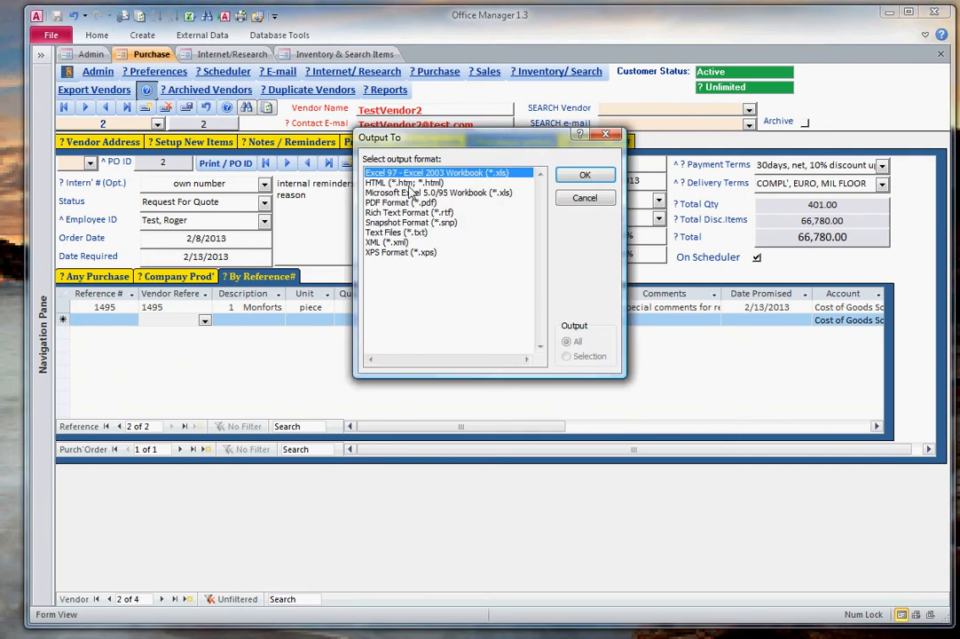
{"action": "left_click", "coordinate": [396, 202]}
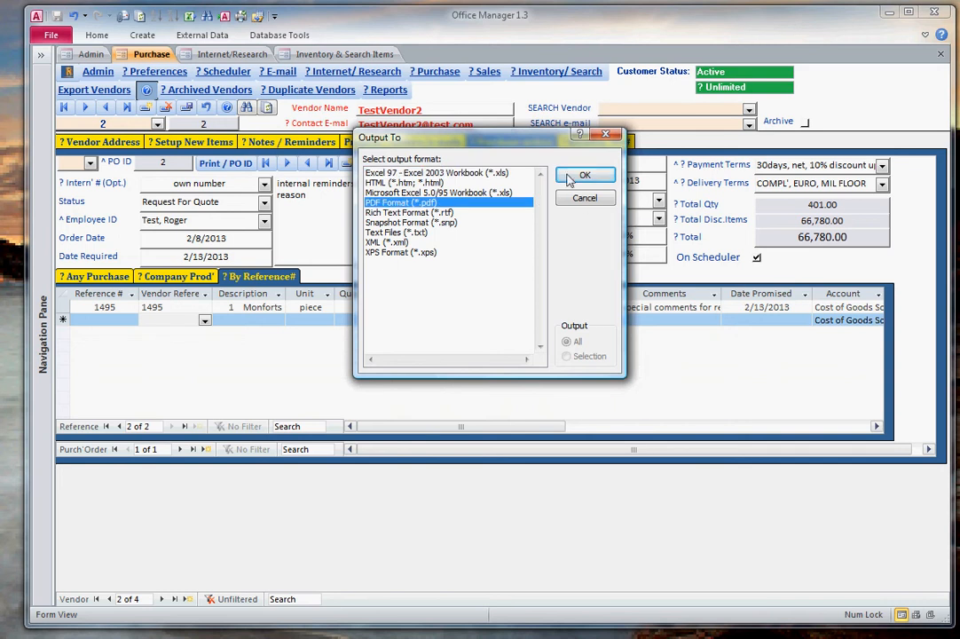
{"action": "left_click", "coordinate": [584, 200]}
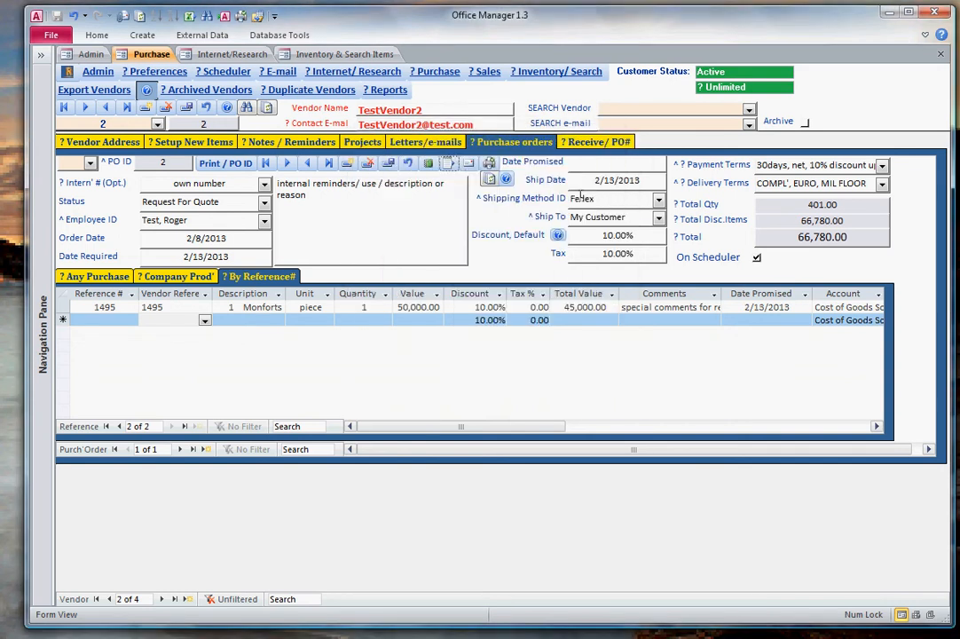
Attach the purchase order as a PDF to a new e-mail, examine the attached document, and close the message unsent
{"action": "left_click", "coordinate": [469, 164]}
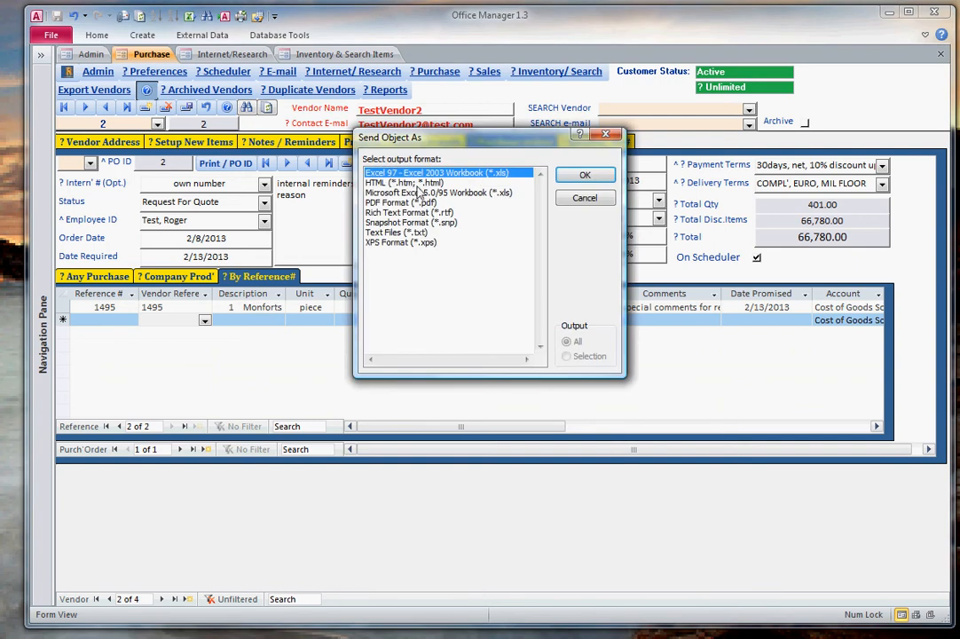
{"action": "double_click", "coordinate": [404, 204]}
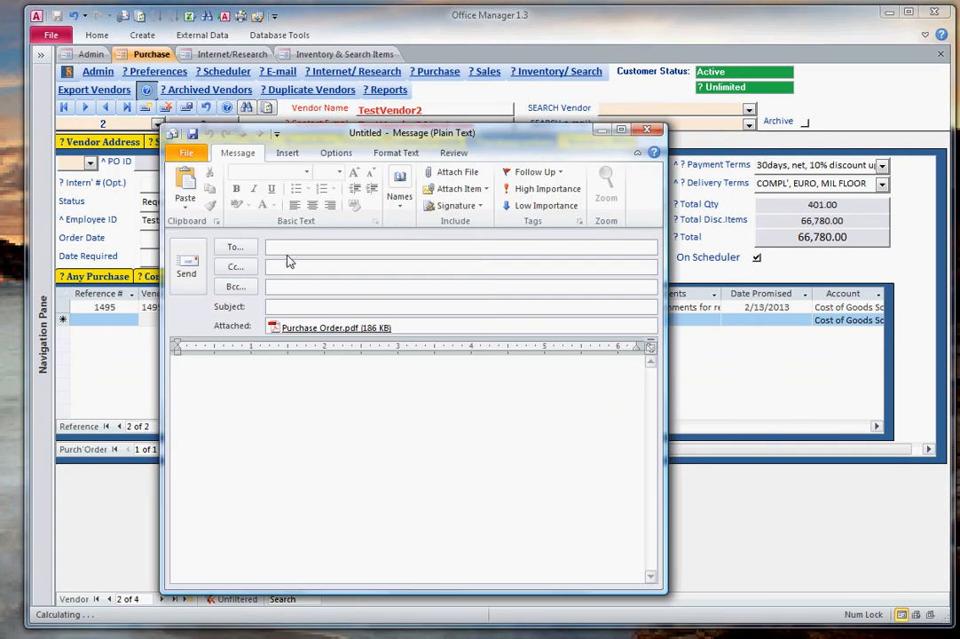
{"action": "left_click", "coordinate": [335, 328]}
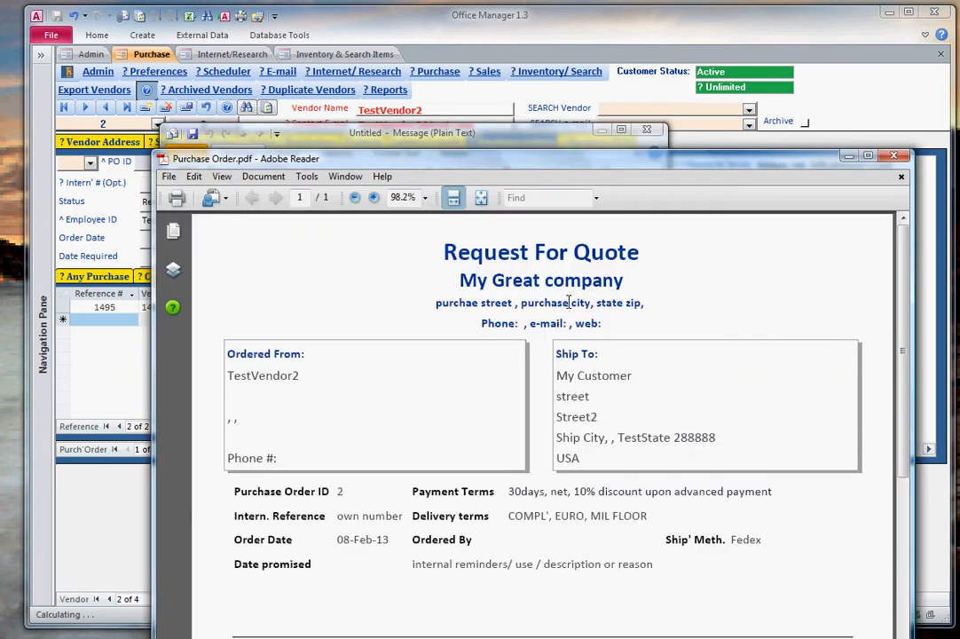
{"action": "scroll", "coordinate": [532, 479], "scroll_direction": "down", "scroll_amount": 1}
{"action": "scroll", "coordinate": [536, 472], "scroll_direction": "up", "scroll_amount": 1}
{"action": "scroll", "coordinate": [537, 470], "scroll_direction": "down", "scroll_amount": 10}
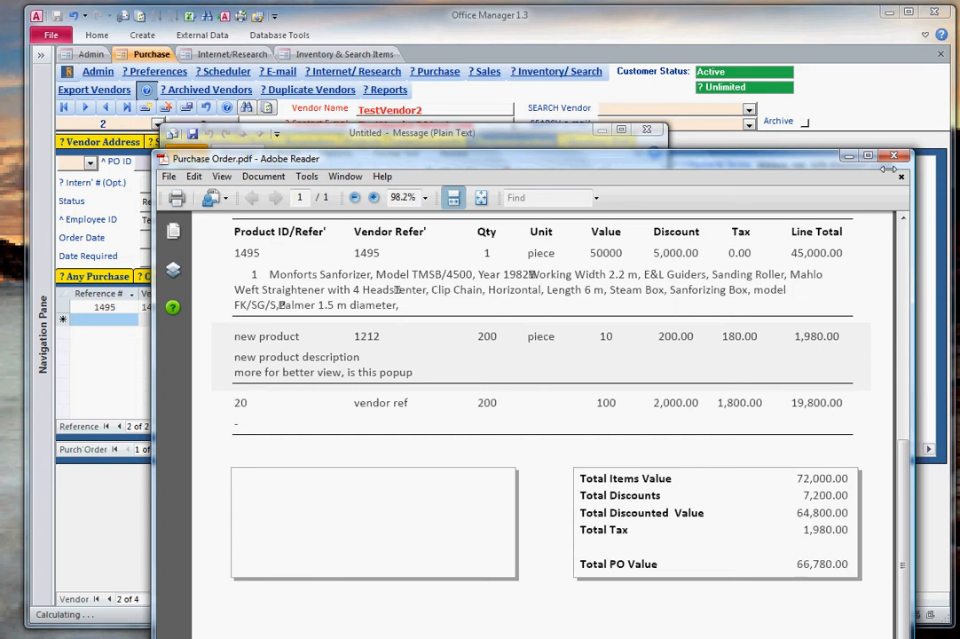
{"action": "left_click", "coordinate": [894, 156]}
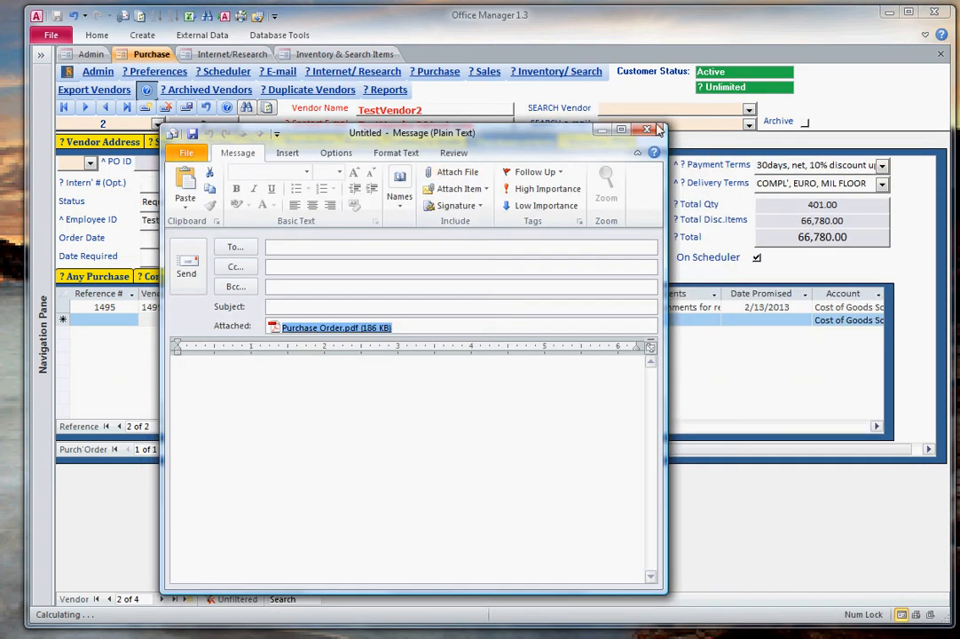
{"action": "left_click", "coordinate": [655, 130]}
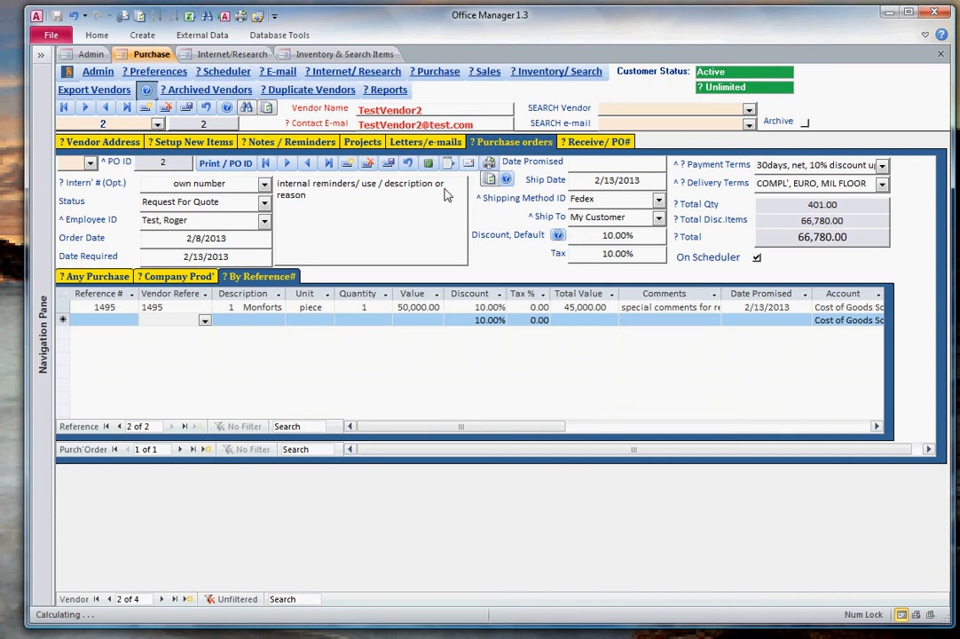
Read the help for the purchase orders form, and preview the order through its PO ID before closing the report
{"action": "left_click", "coordinate": [506, 180]}
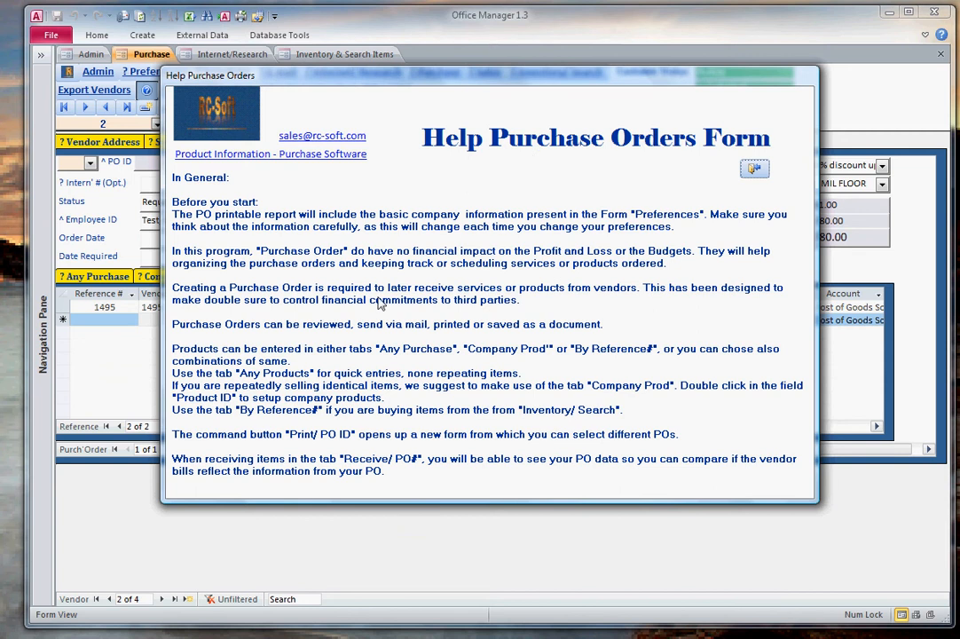
{"action": "left_click", "coordinate": [754, 170]}
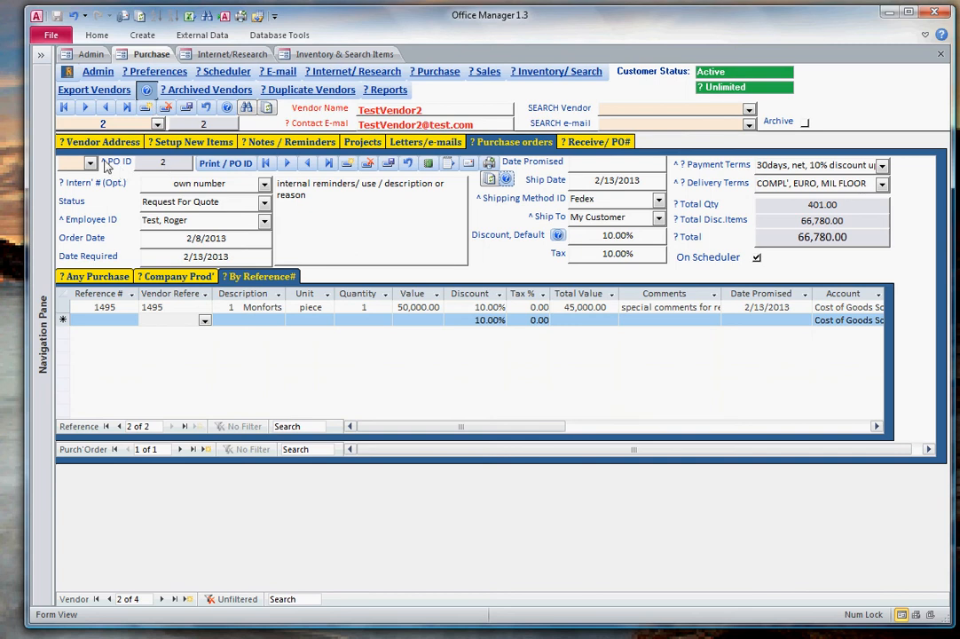
{"action": "left_click", "coordinate": [168, 165]}
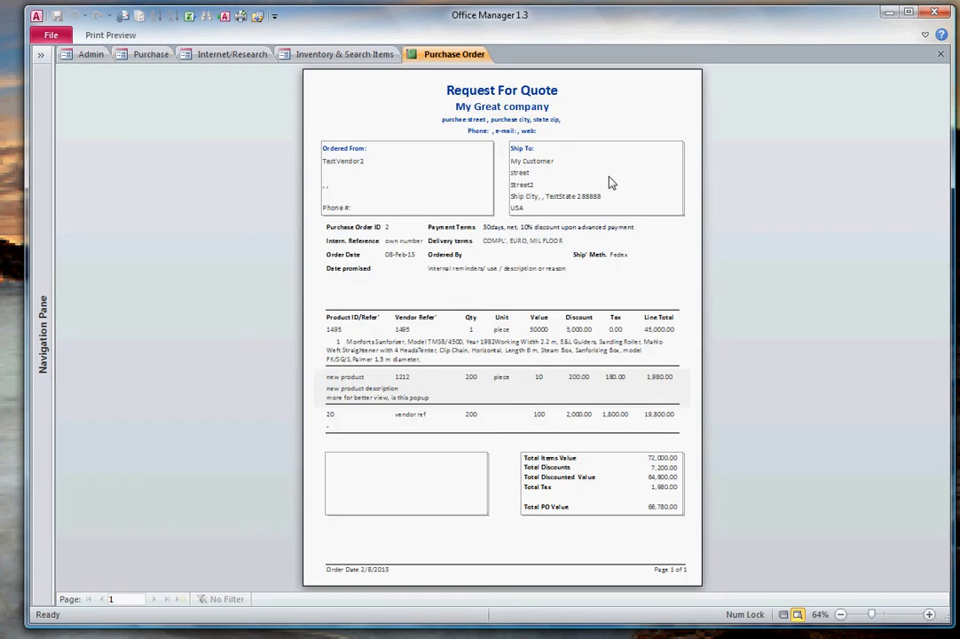
{"action": "left_click", "coordinate": [940, 55]}
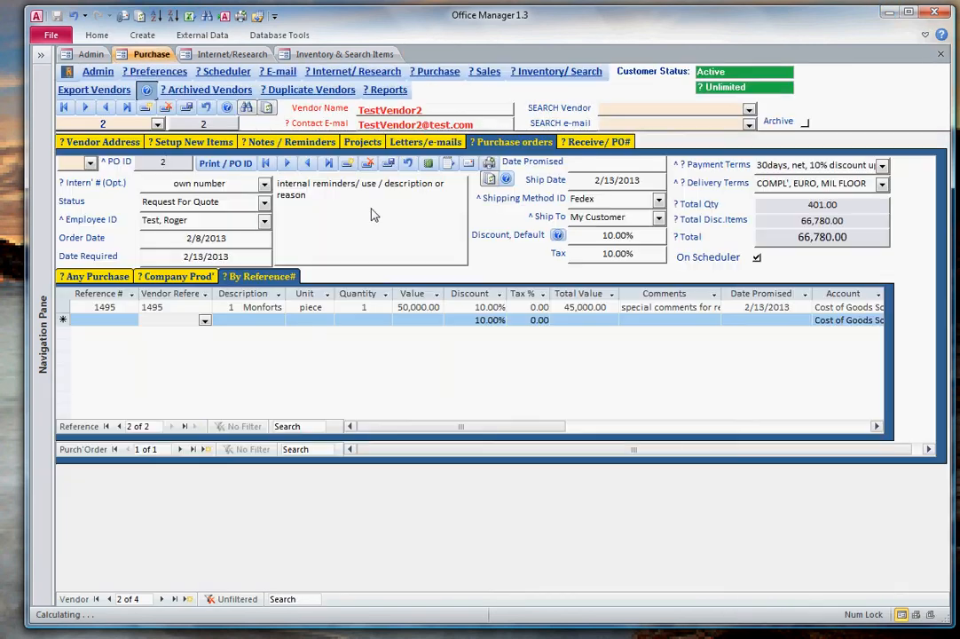
Change the order's status to Purchase Order, acknowledge the data change, and preview the updated report
{"action": "left_click", "coordinate": [263, 203]}
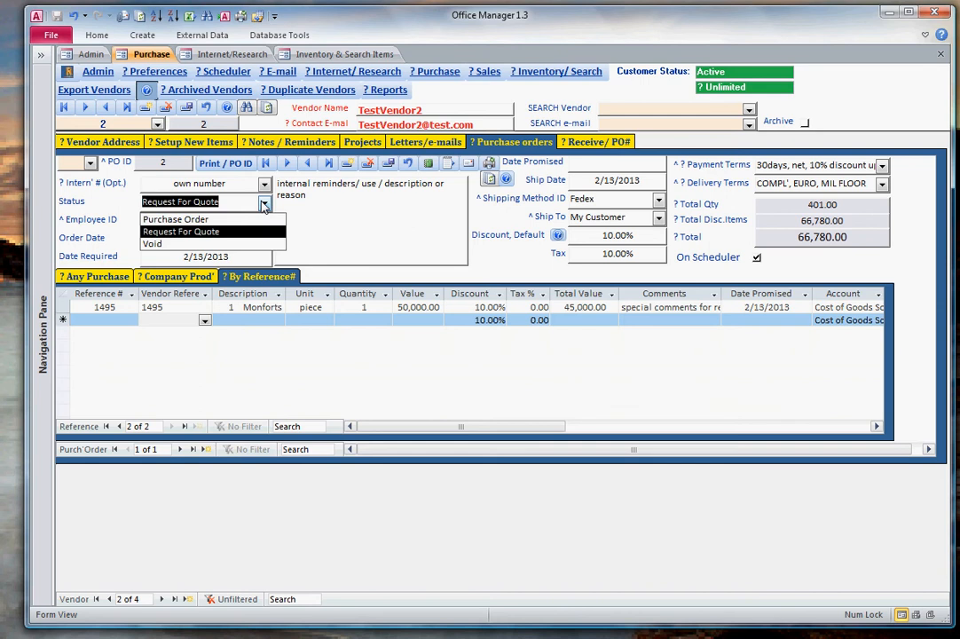
{"action": "left_click", "coordinate": [182, 220]}
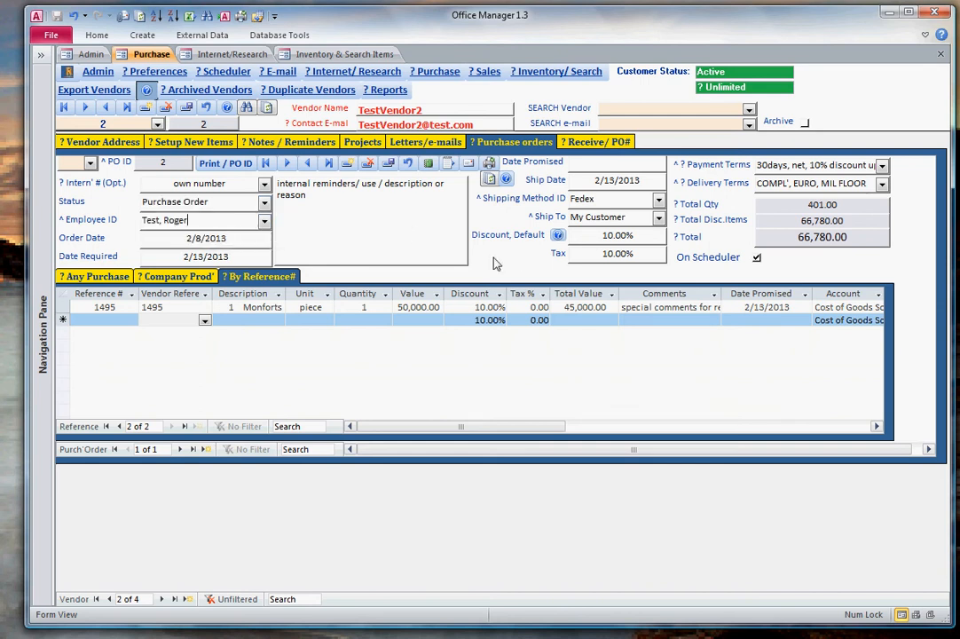
{"action": "left_click", "coordinate": [430, 165]}
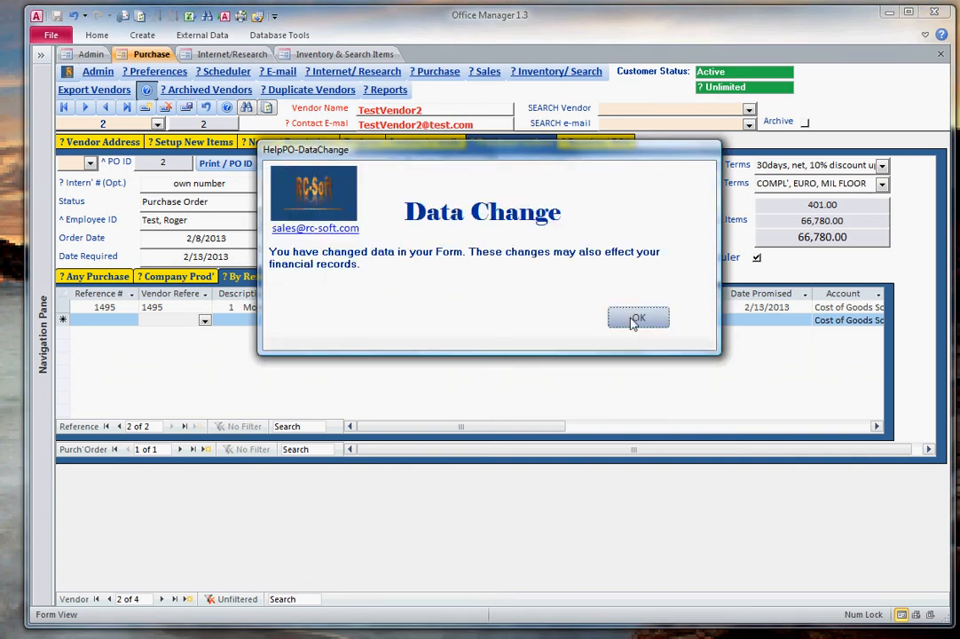
{"action": "left_click", "coordinate": [635, 321]}
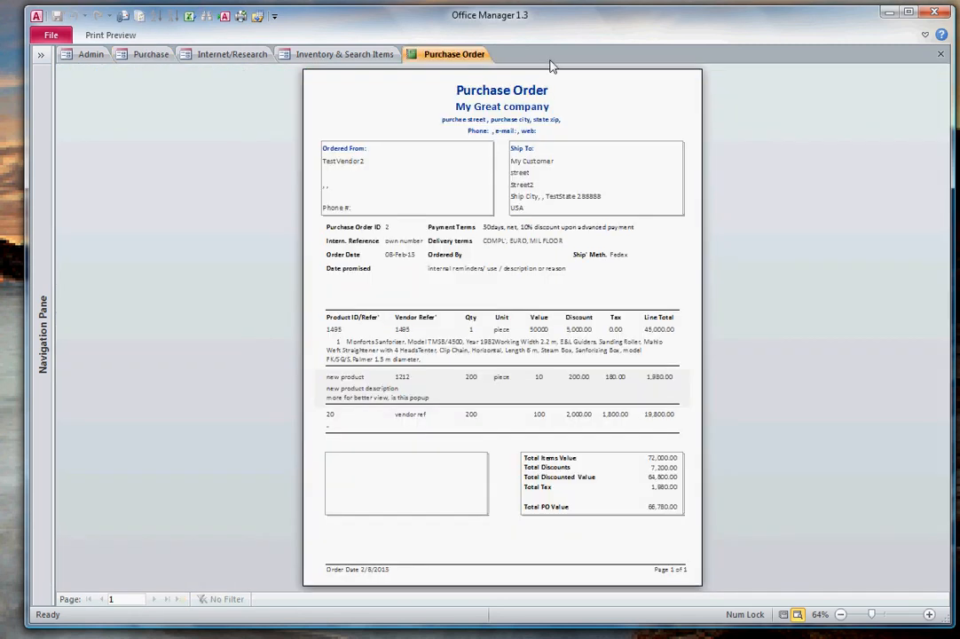
Set the purchase order title to Requisition in the purchase preferences, save them, and preview the updated report
{"action": "left_click", "coordinate": [940, 56]}
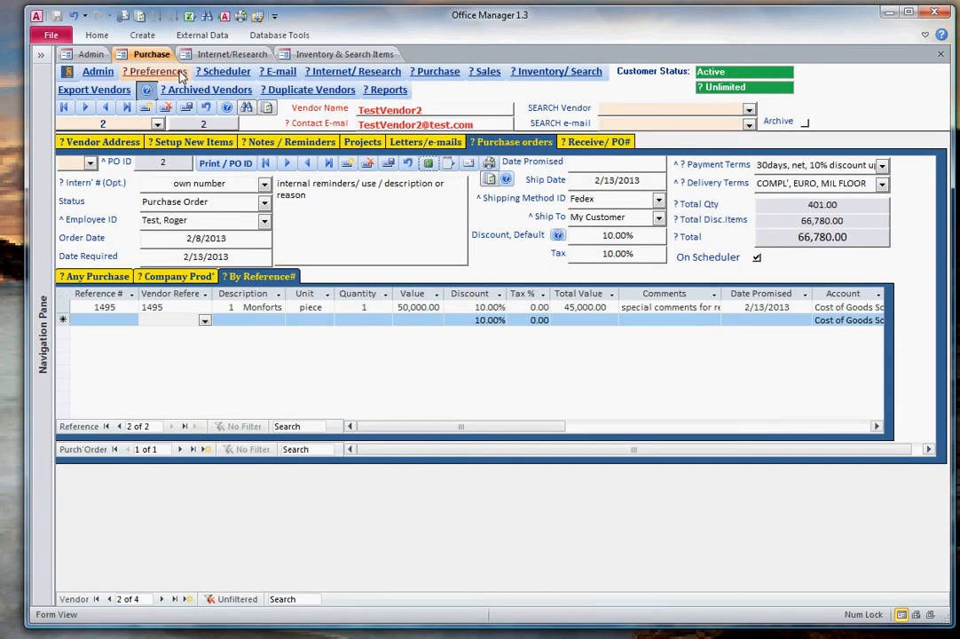
{"action": "left_click", "coordinate": [182, 74]}
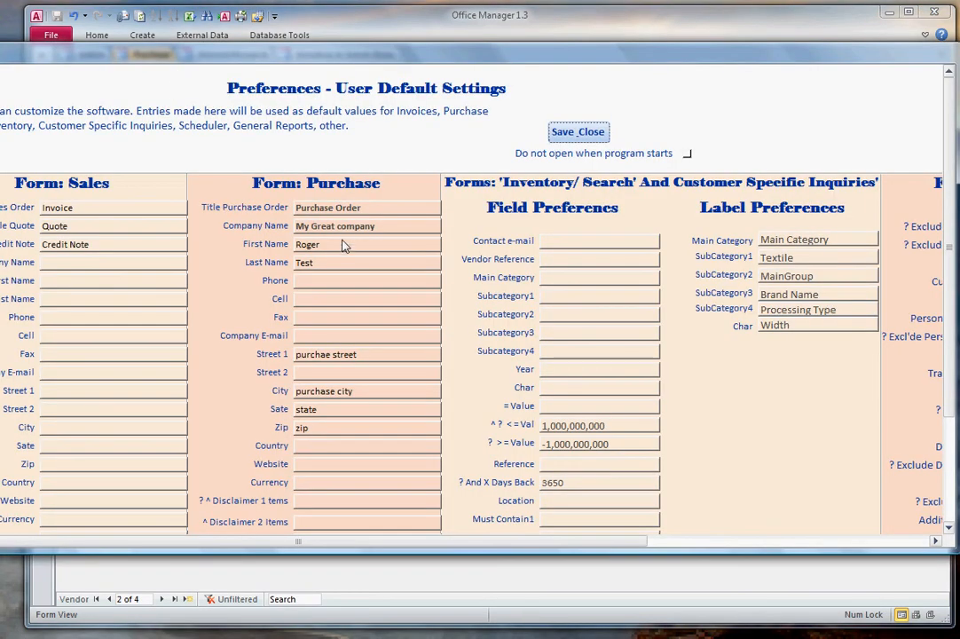
{"action": "left_click", "coordinate": [282, 207]}
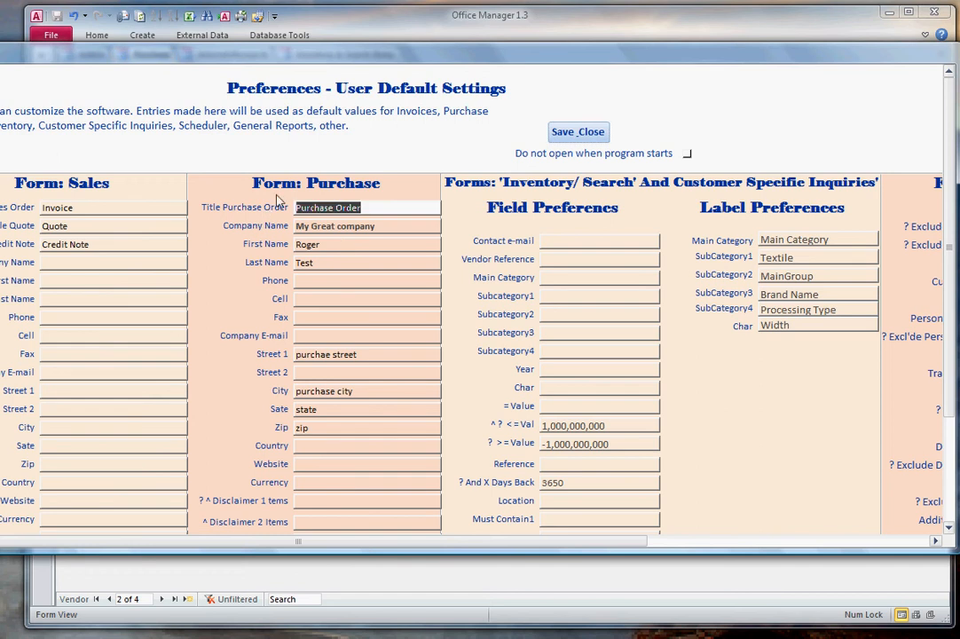
{"action": "key", "text": "BackSpace"}
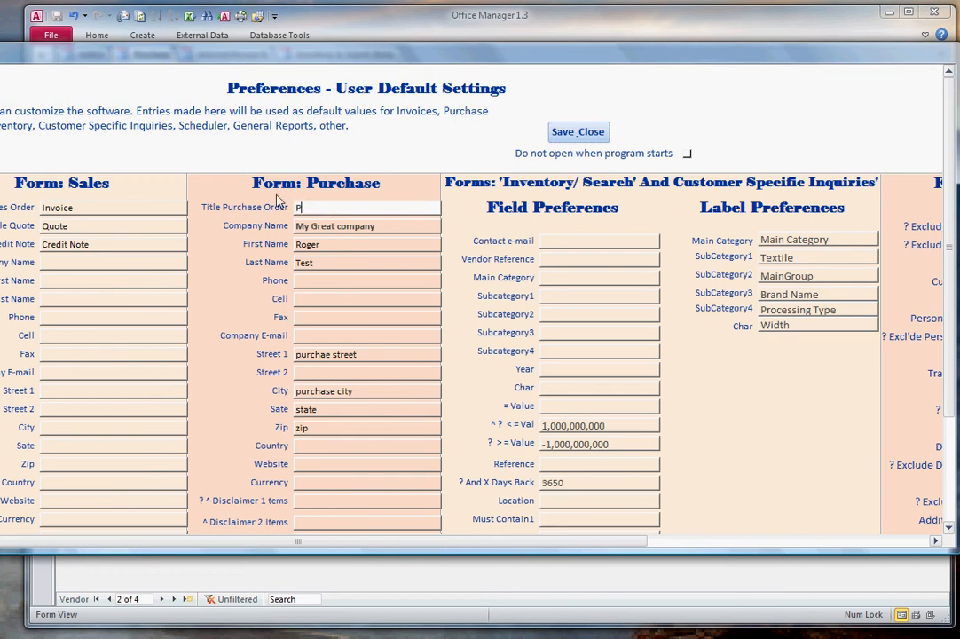
{"action": "type", "text": "Requisition"}
{"action": "left_click", "coordinate": [575, 134]}
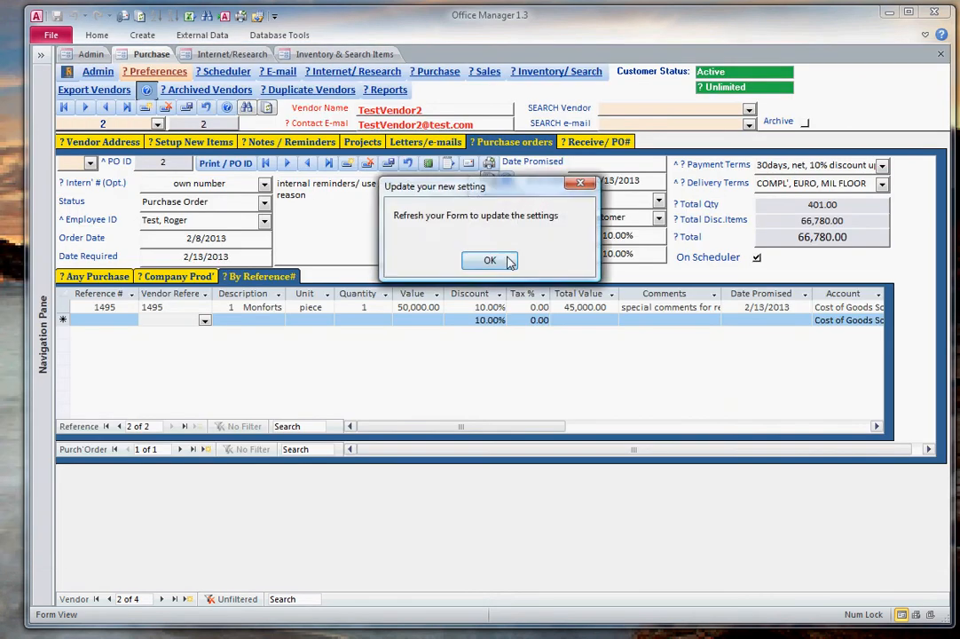
{"action": "left_click", "coordinate": [489, 257]}
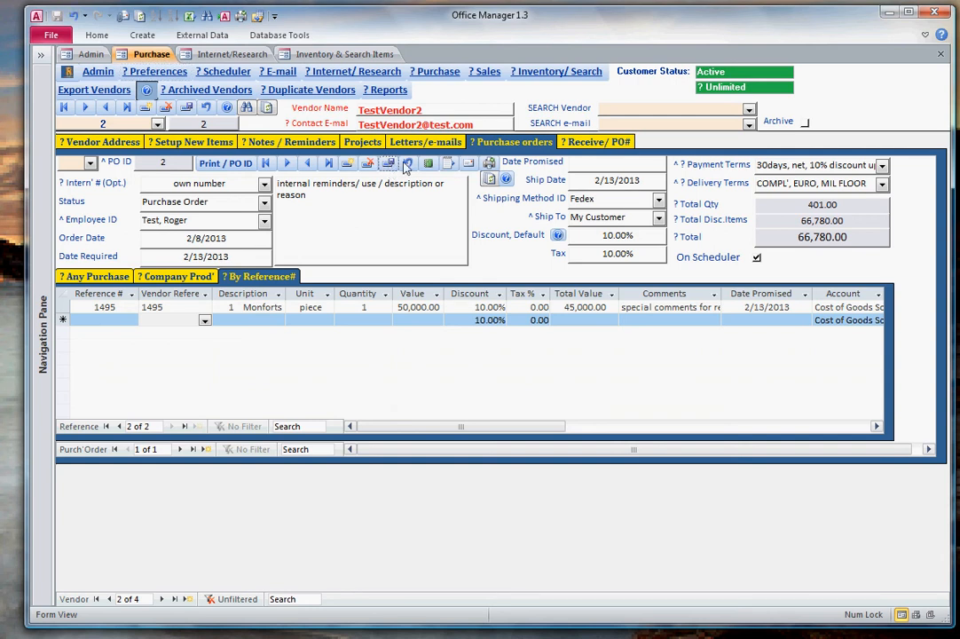
{"action": "left_click", "coordinate": [427, 166]}
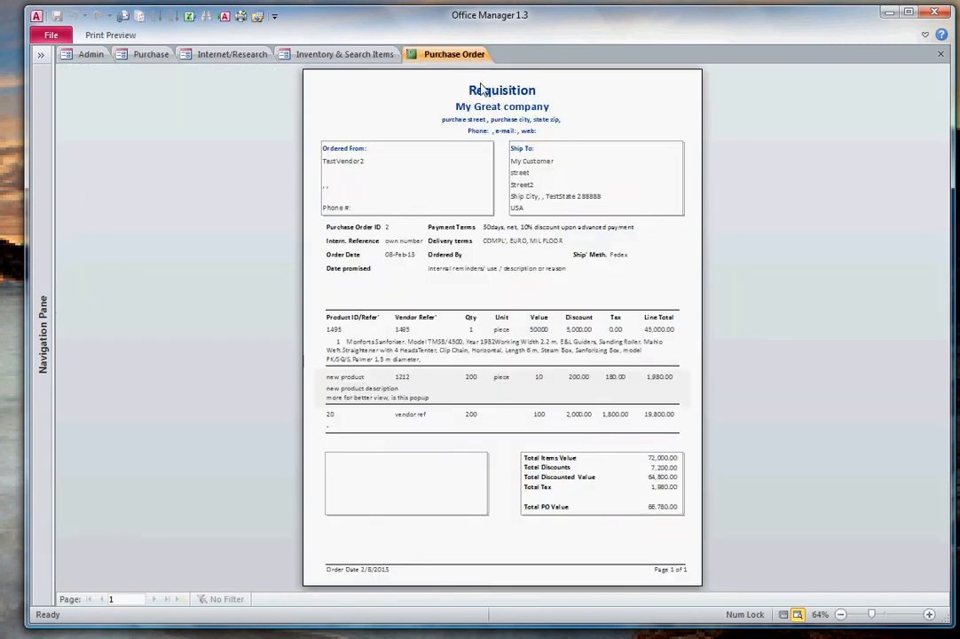
{"action": "left_click", "coordinate": [494, 89]}
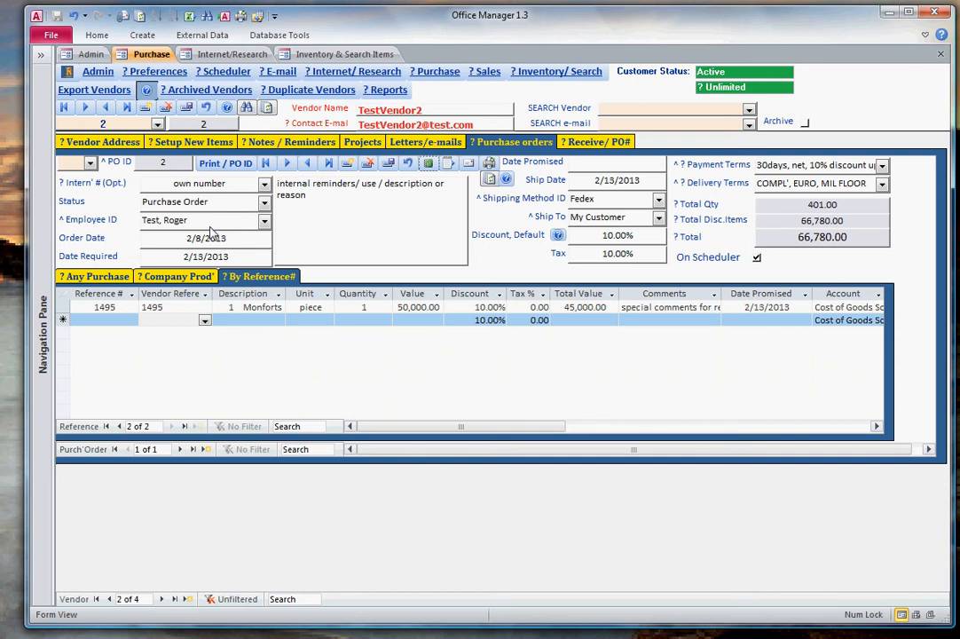
Start a receiving record for TestVendor2 with a bill amount of 70000 and link it to the vendor's existing purchase order
{"action": "left_click", "coordinate": [609, 144]}
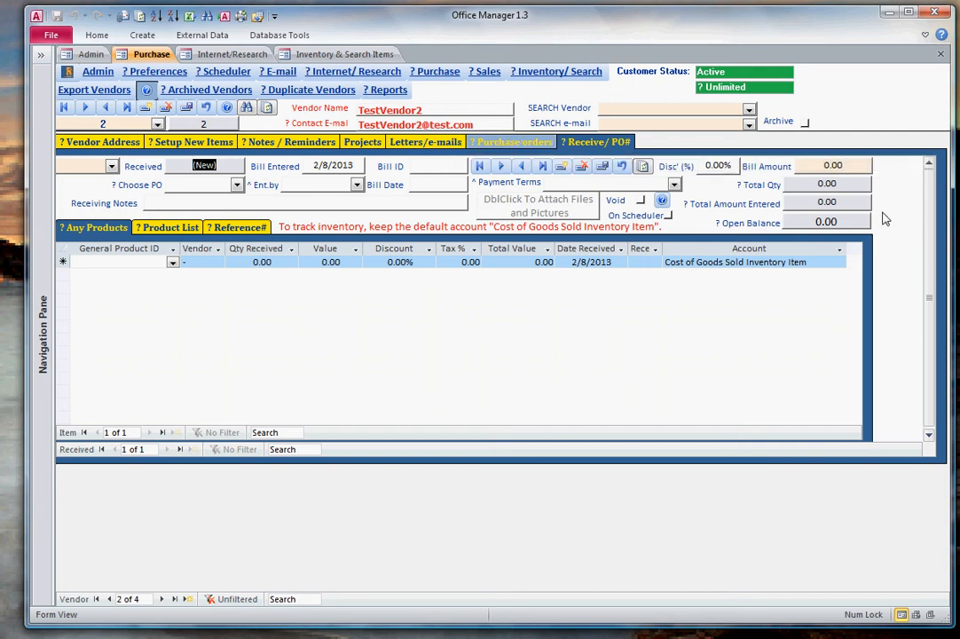
{"action": "left_click", "coordinate": [508, 143]}
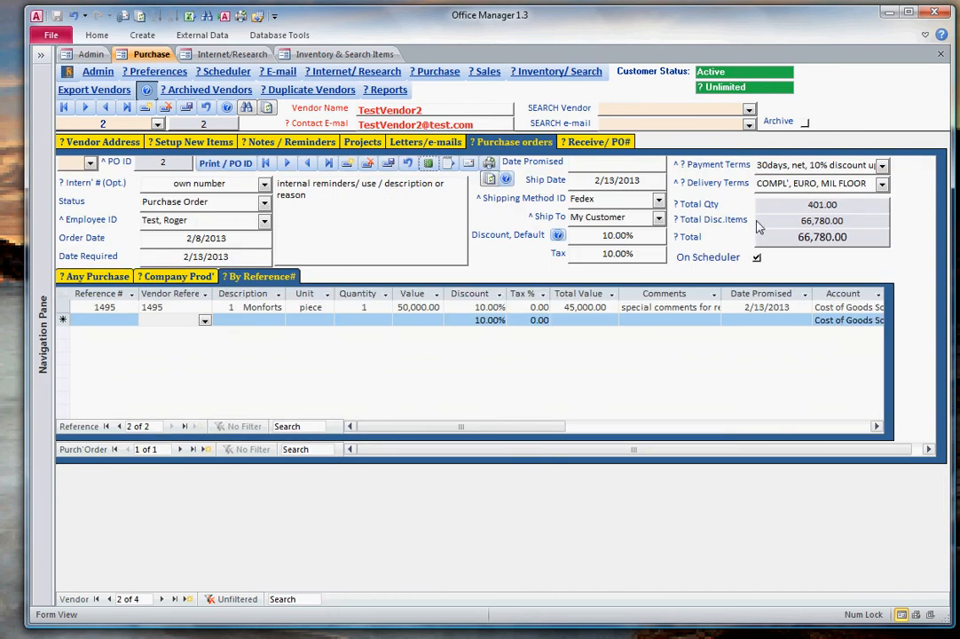
{"action": "left_click", "coordinate": [609, 144]}
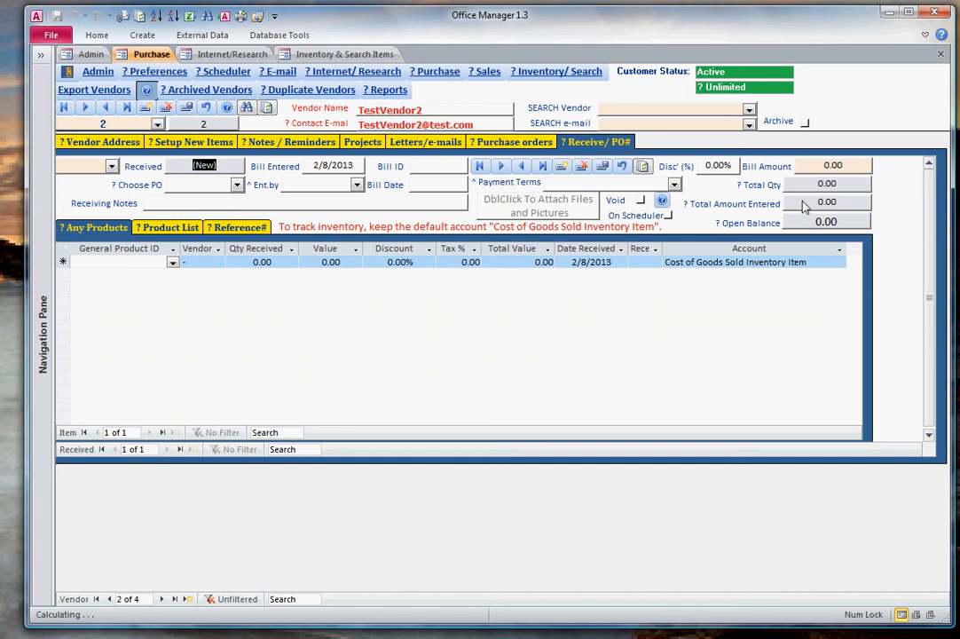
{"action": "left_click", "coordinate": [801, 171]}
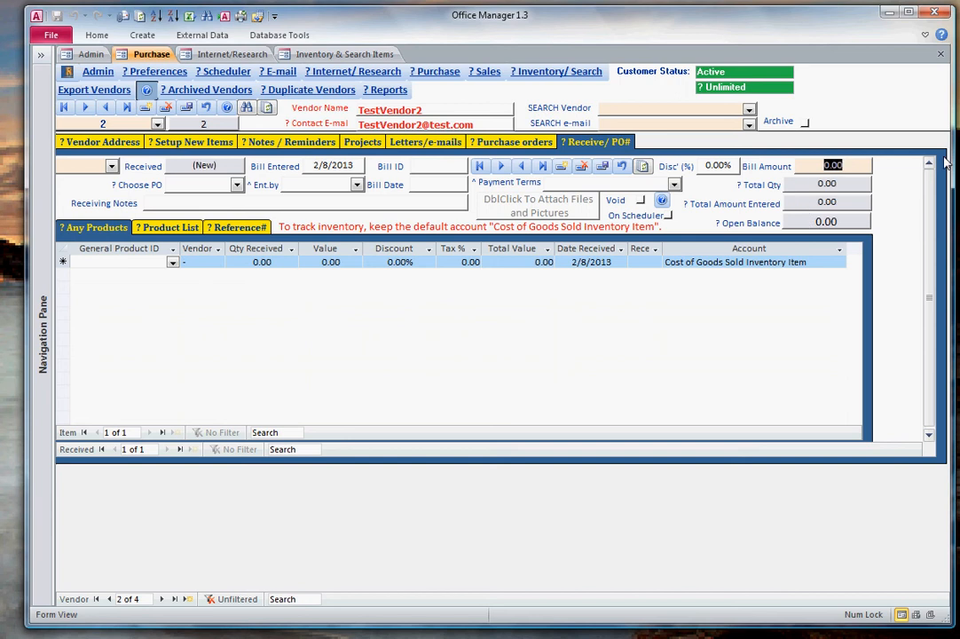
{"action": "type", "text": "70000"}
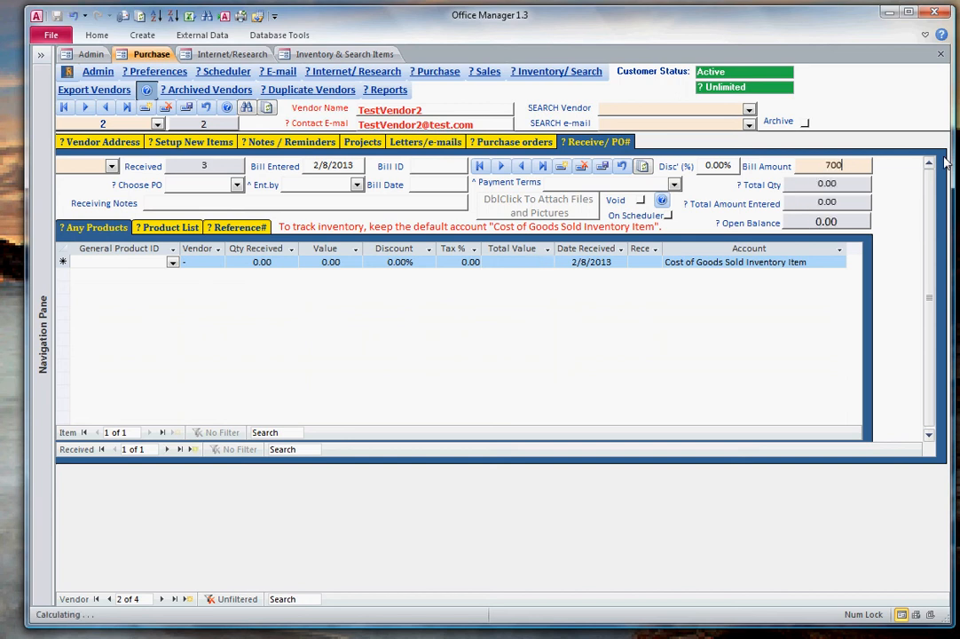
{"action": "left_click", "coordinate": [203, 184]}
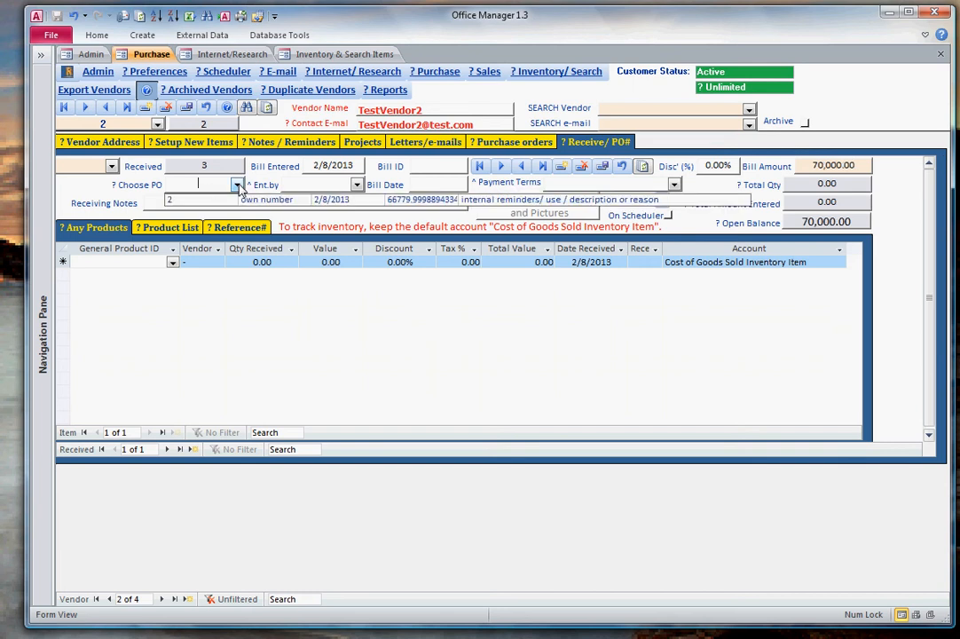
{"action": "left_click", "coordinate": [217, 200]}
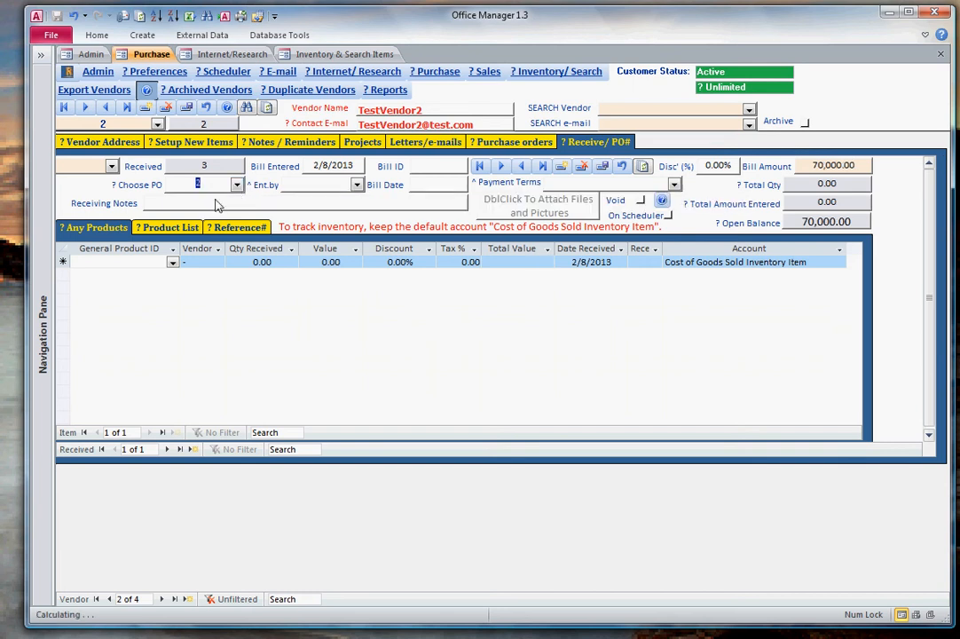
Enter "only internatl use" as the receiving note and fill in the vendor's bill ID
{"action": "left_click", "coordinate": [215, 205]}
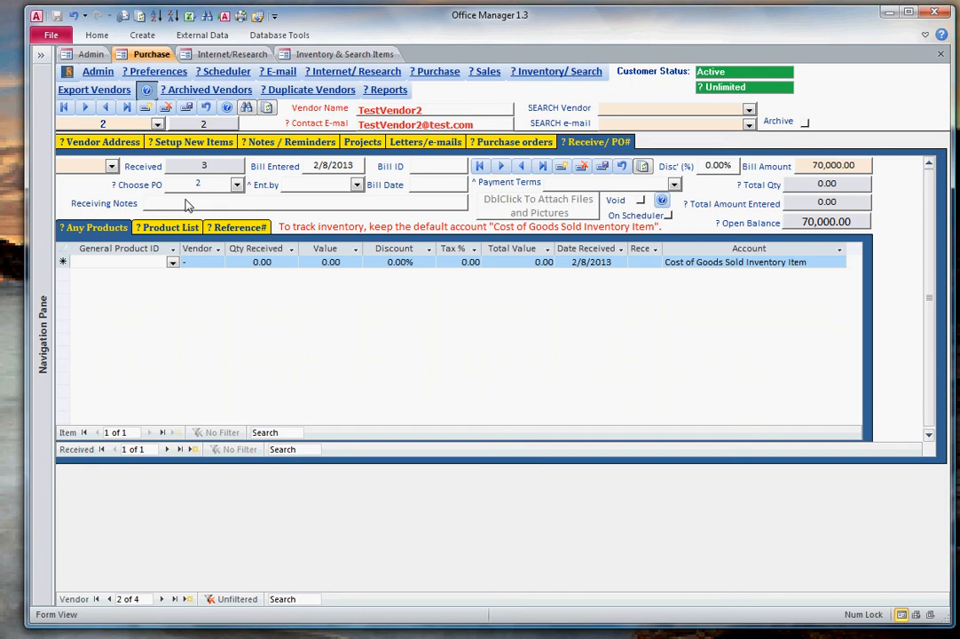
{"action": "type", "text": "only internet"}
{"action": "type", "text": " use"}
{"action": "key", "text": "Tab"}
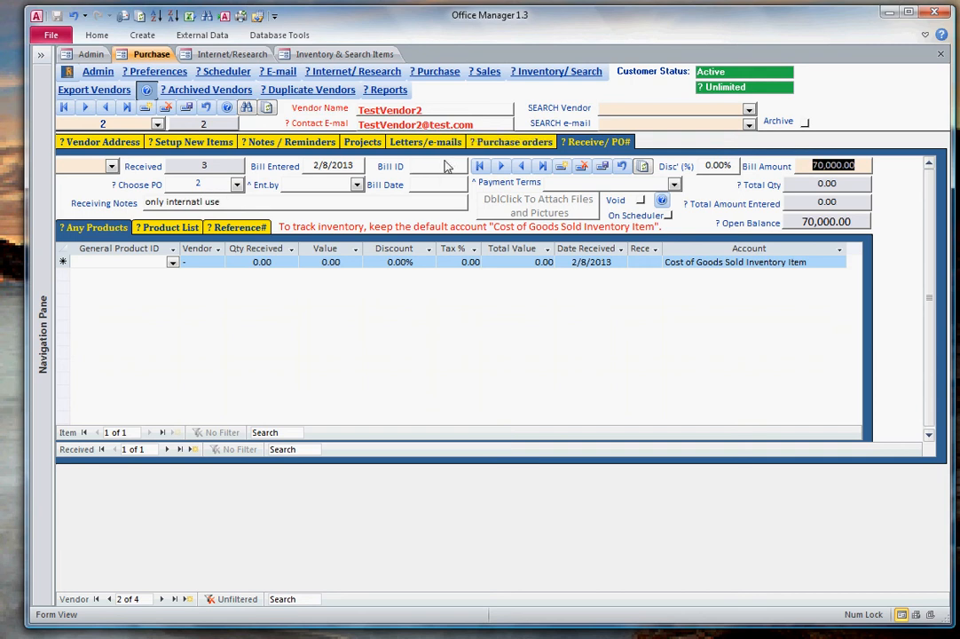
{"action": "left_click", "coordinate": [434, 169]}
{"action": "type", "text": "234"}
{"action": "key", "text": "Tab"}
Try to set the bill date to 02/13/13
{"action": "type", "text": "02/13/1"}
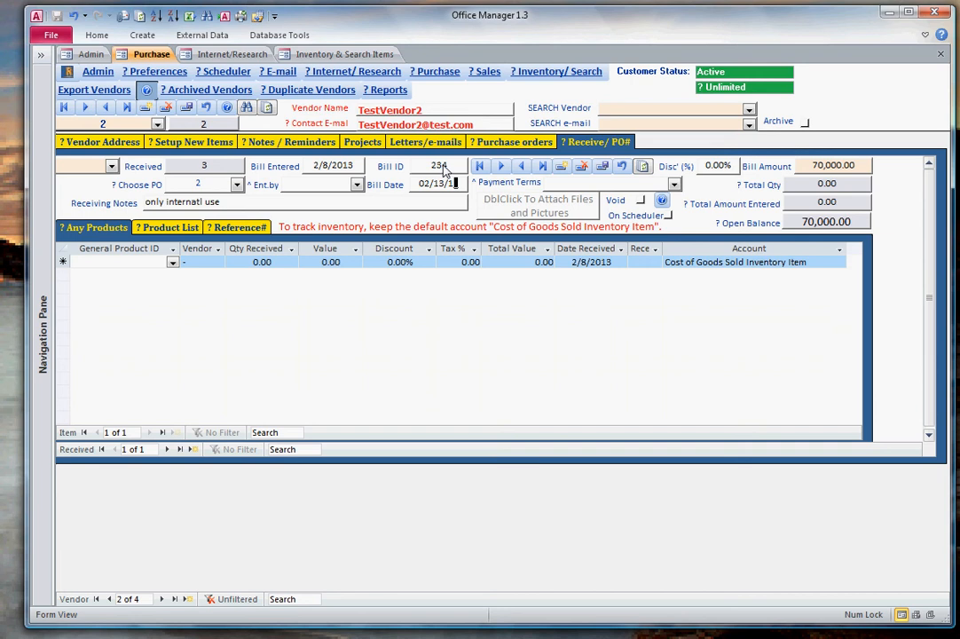
{"action": "type", "text": "3"}
{"action": "key", "text": "Tab"}
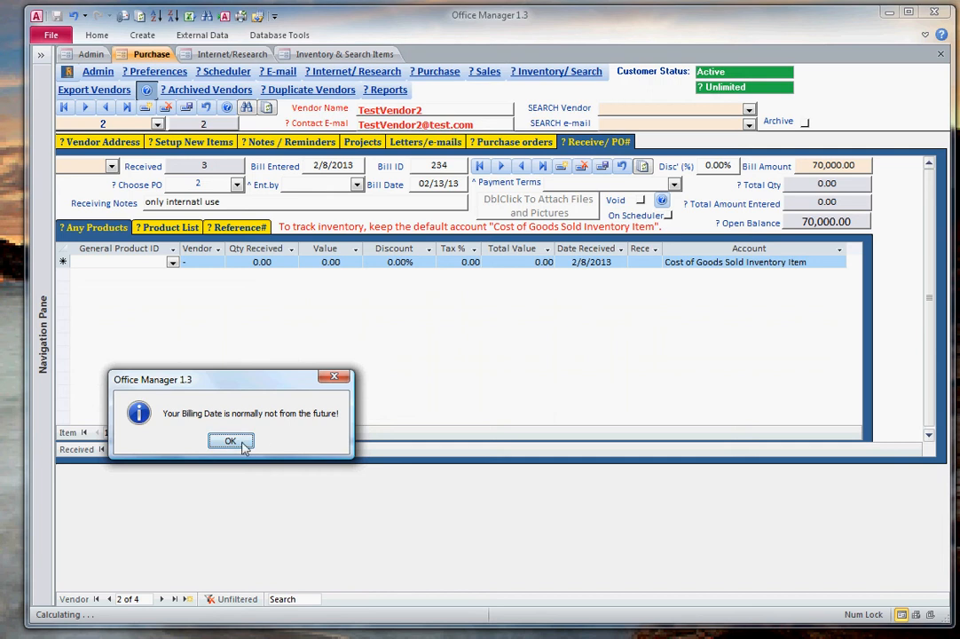
{"action": "left_click", "coordinate": [231, 444]}
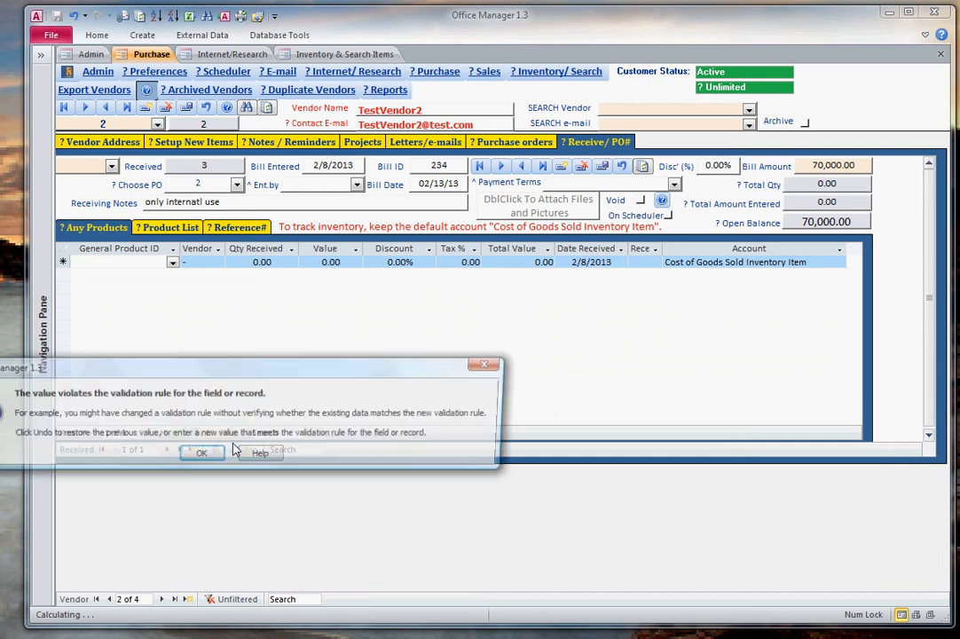
{"action": "key", "text": "Return"}
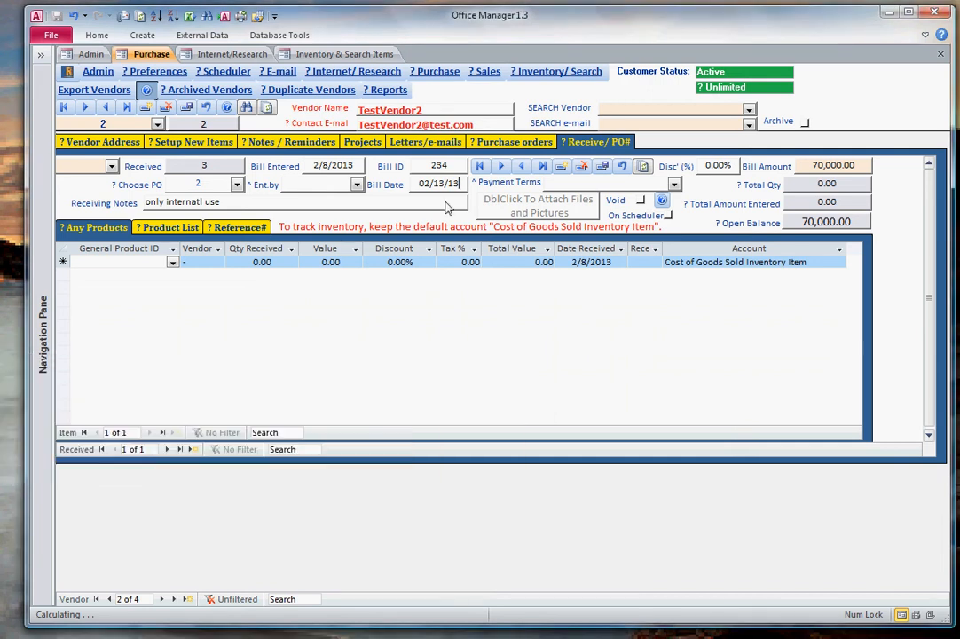
Set the bill date to 02/08/13 and choose the employee who entered the bill
{"action": "left_click", "coordinate": [390, 184]}
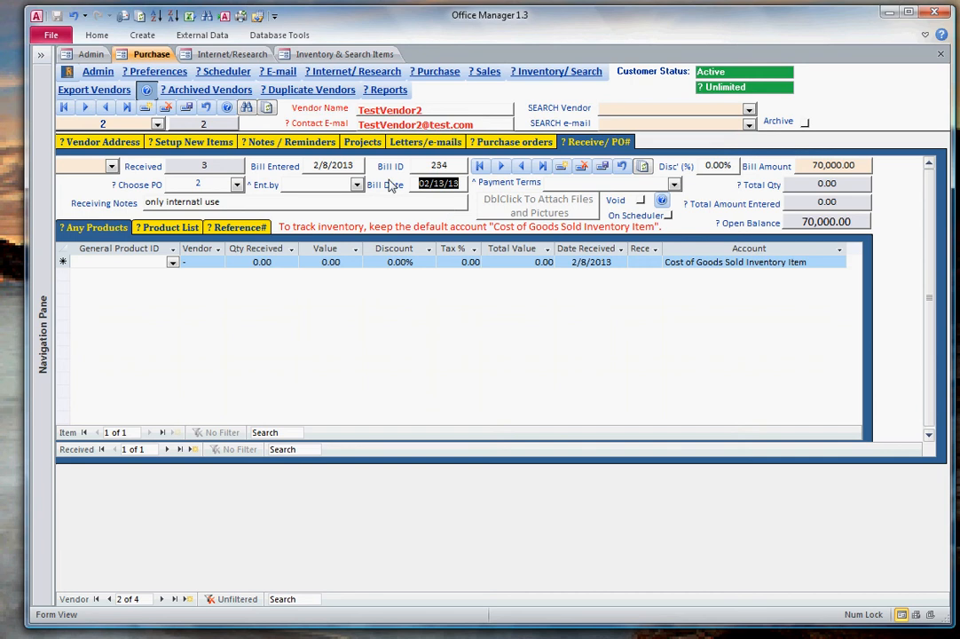
{"action": "type", "text": "02/08/13"}
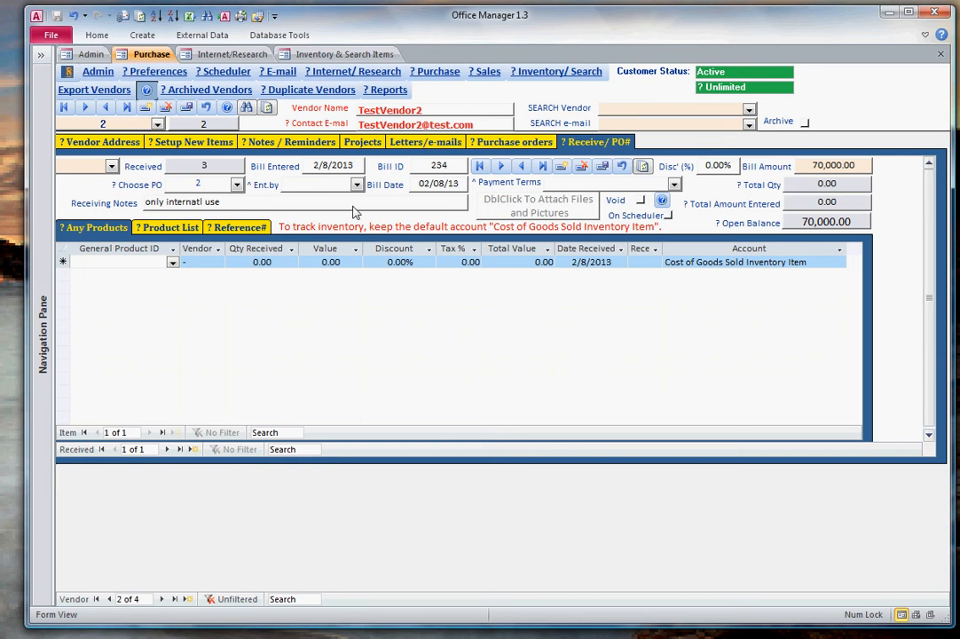
{"action": "key", "text": "Tab"}
{"action": "left_click", "coordinate": [356, 185]}
{"action": "left_click", "coordinate": [330, 202]}
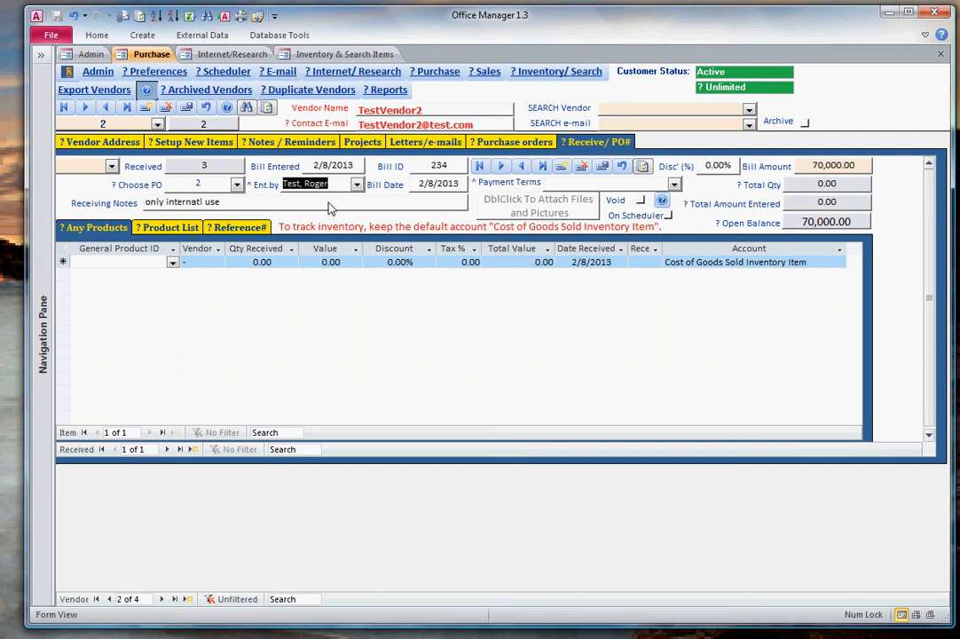
{"action": "left_click", "coordinate": [328, 206]}
Attach Sales Orders2.pdf from the Tutorial folder to the bill, and choose the 30 days net, 10% discount payment terms
{"action": "double_click", "coordinate": [532, 213]}
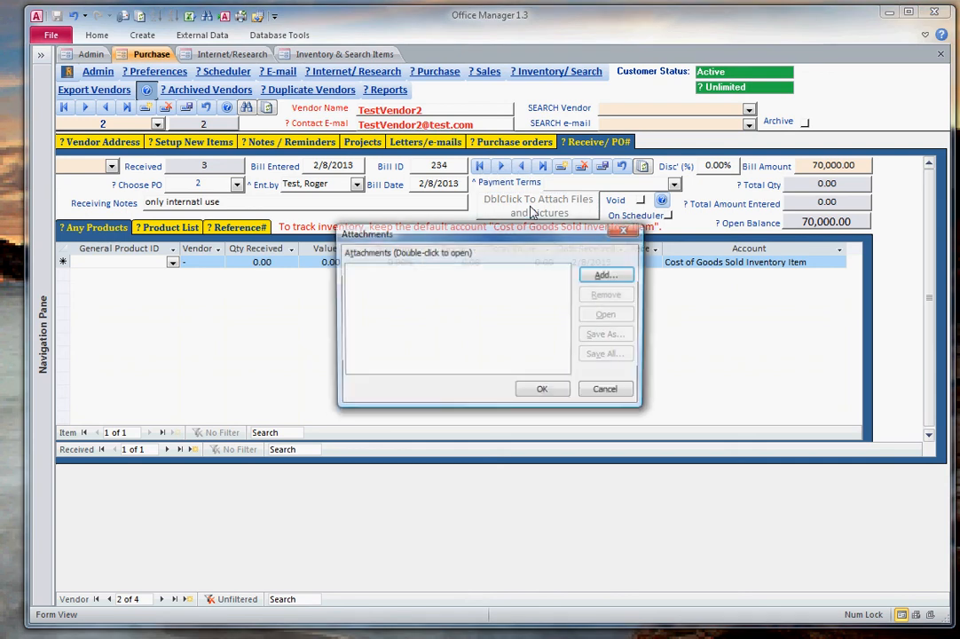
{"action": "left_click", "coordinate": [607, 278]}
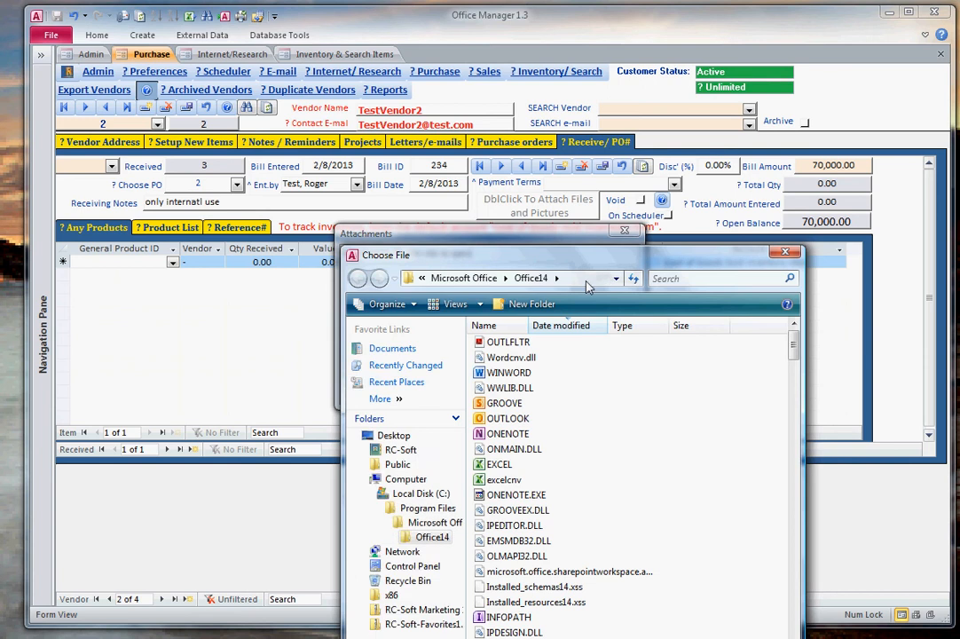
{"action": "left_click", "coordinate": [394, 349]}
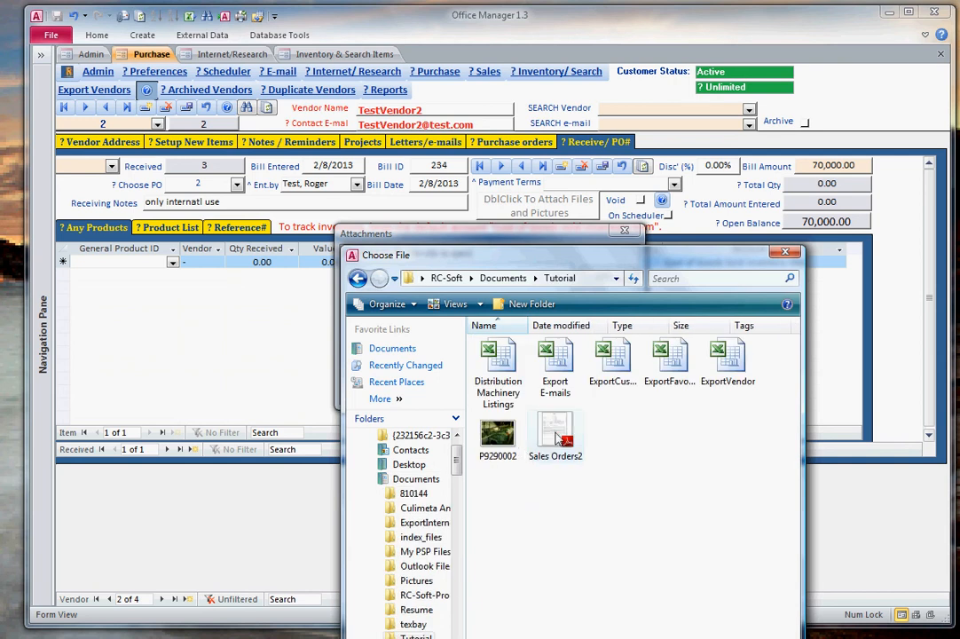
{"action": "left_click", "coordinate": [555, 433]}
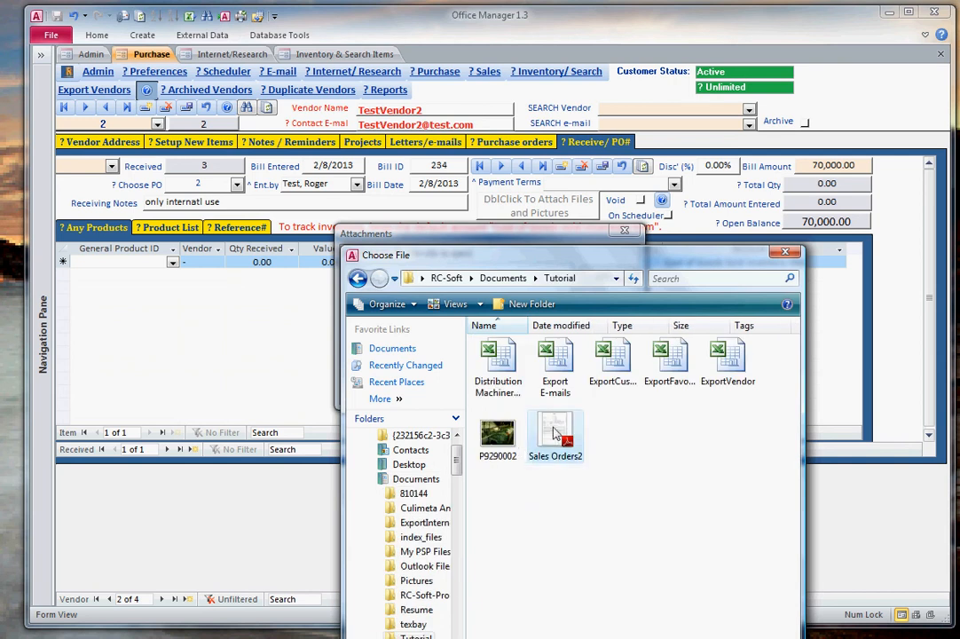
{"action": "double_click", "coordinate": [555, 433]}
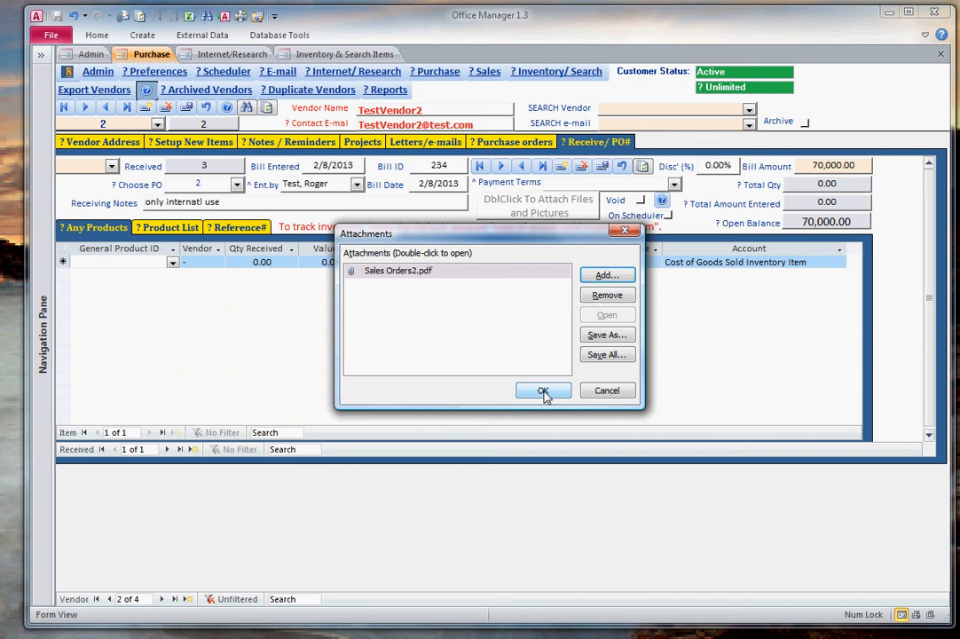
{"action": "left_click", "coordinate": [543, 391]}
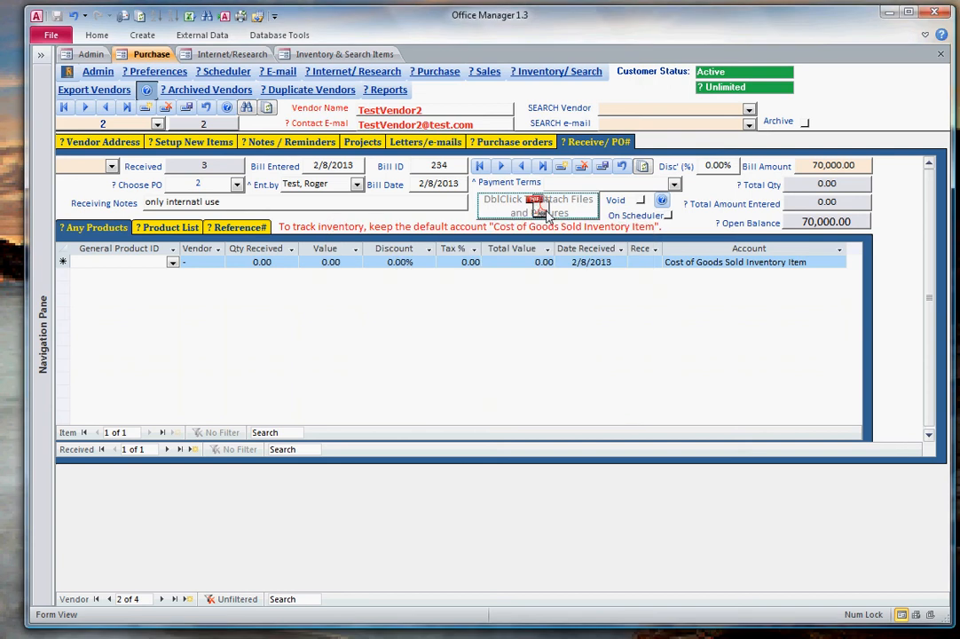
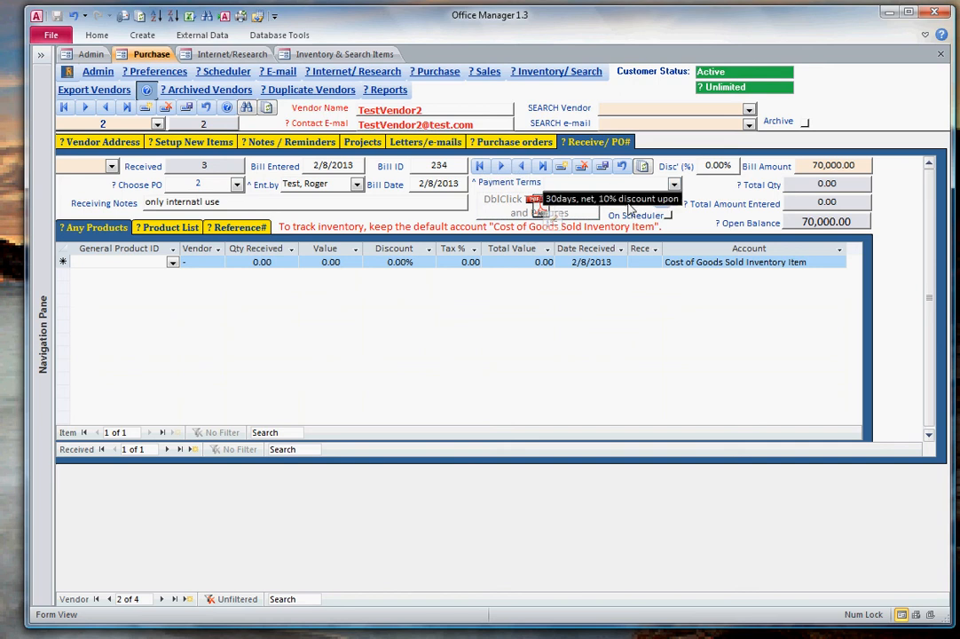
{"action": "left_click", "coordinate": [637, 201]}
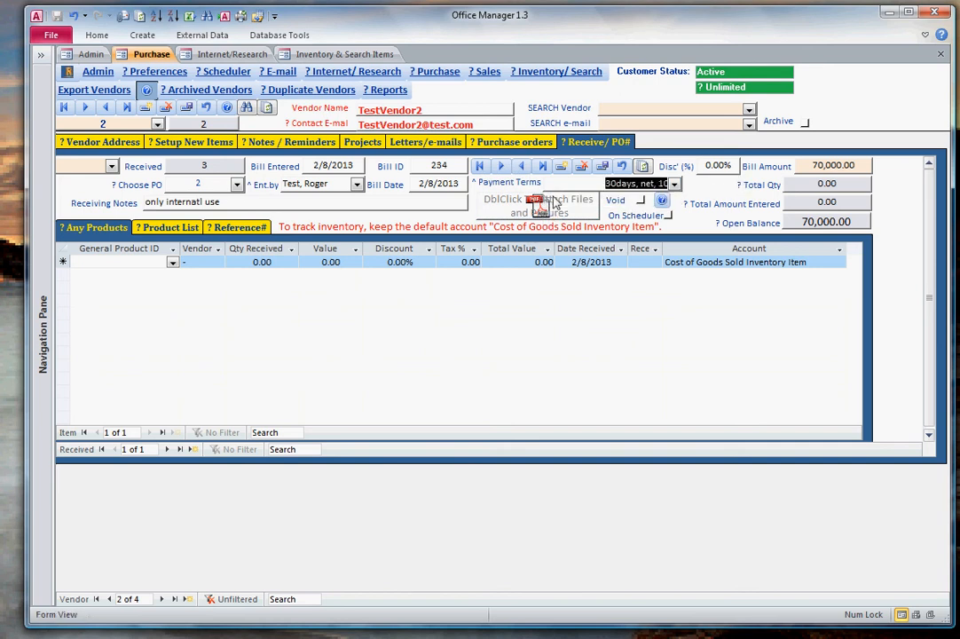
Add "new product" with vendor reference 1212 as the first received item on the bill
{"action": "left_click", "coordinate": [173, 262]}
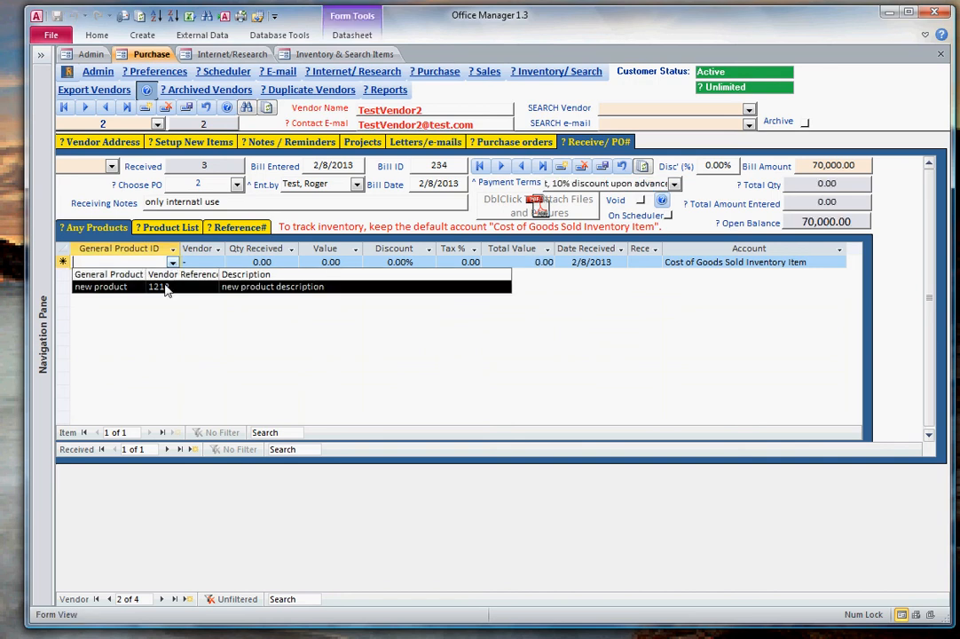
{"action": "left_click", "coordinate": [165, 287]}
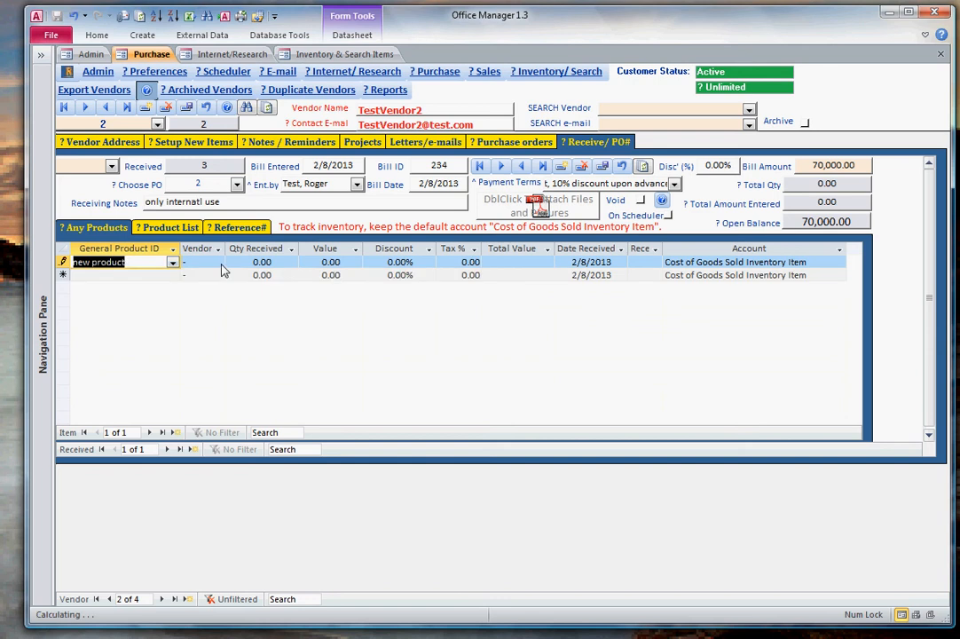
{"action": "left_click", "coordinate": [213, 265]}
{"action": "left_click", "coordinate": [216, 289]}
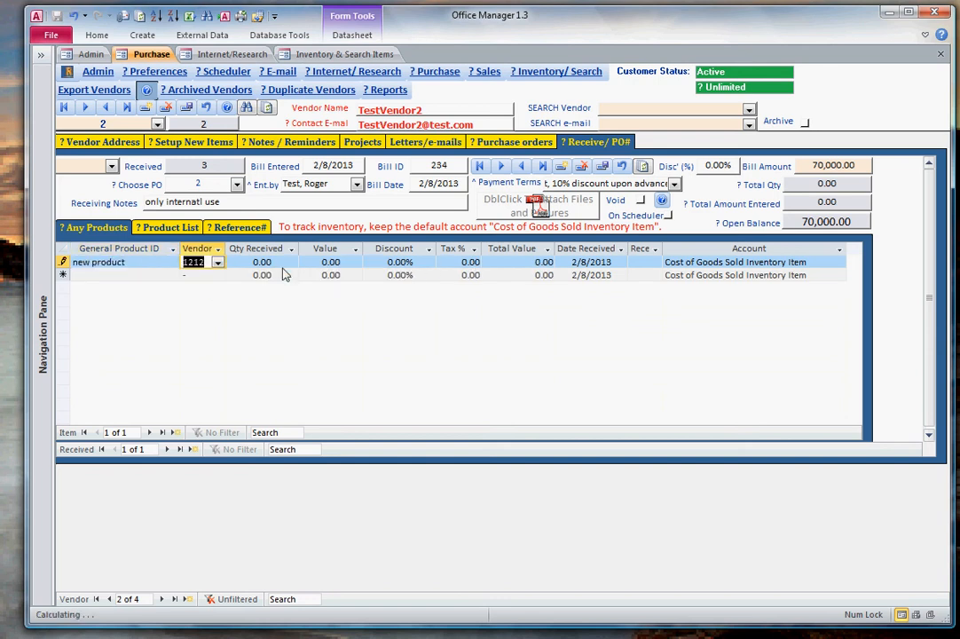
{"action": "key", "text": "Tab"}
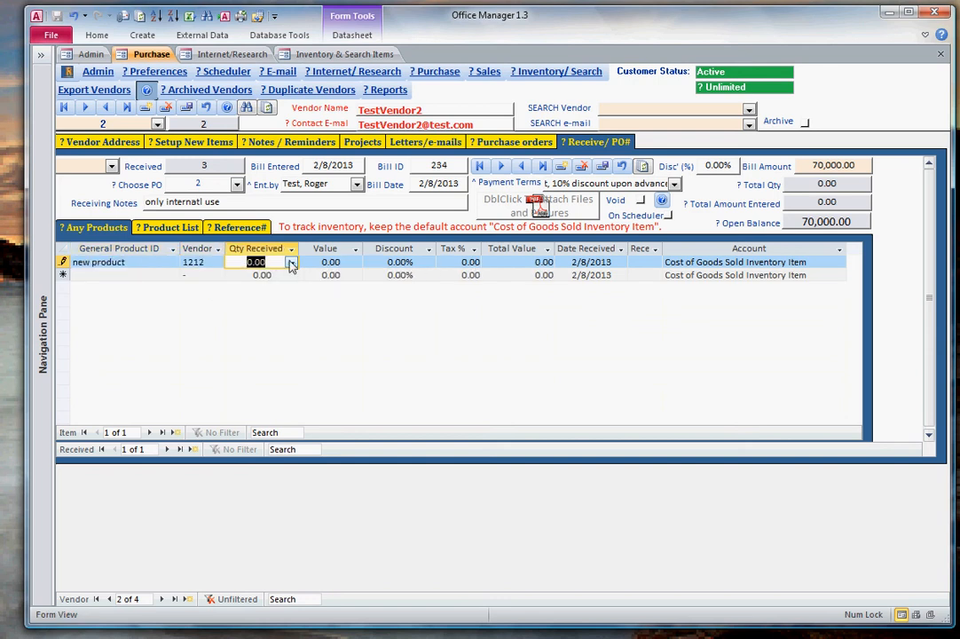
Check the ordered quantity for "new product" and set its quantity received to 200
{"action": "left_click", "coordinate": [291, 263]}
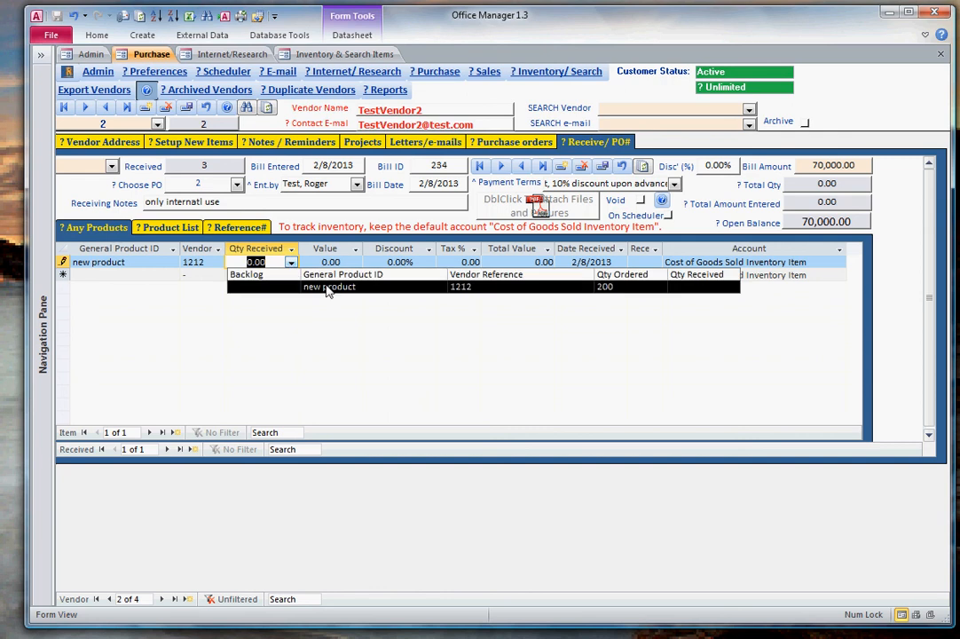
{"action": "left_click", "coordinate": [329, 291]}
{"action": "left_click", "coordinate": [232, 441]}
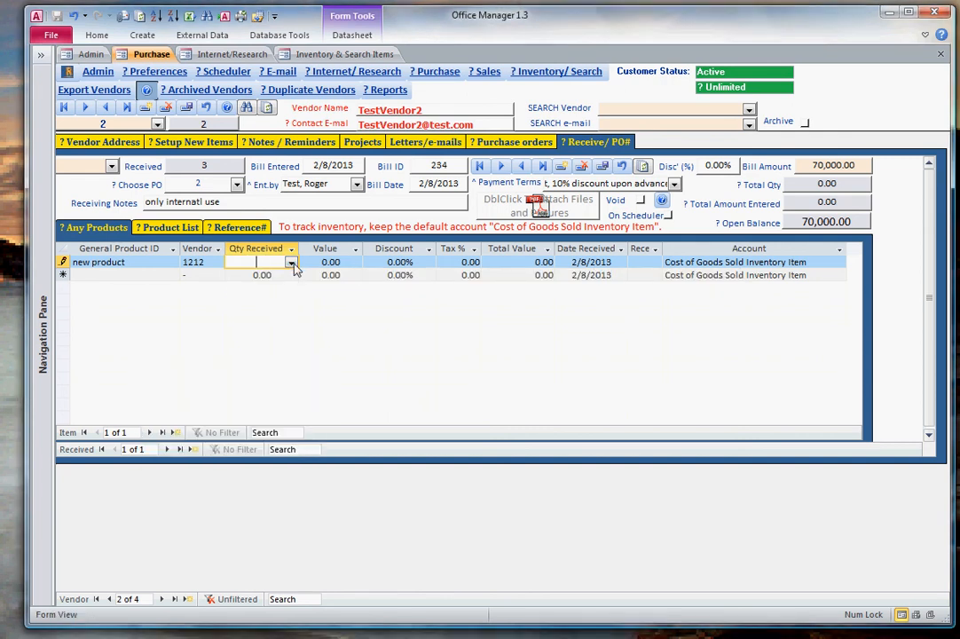
{"action": "left_click", "coordinate": [291, 264]}
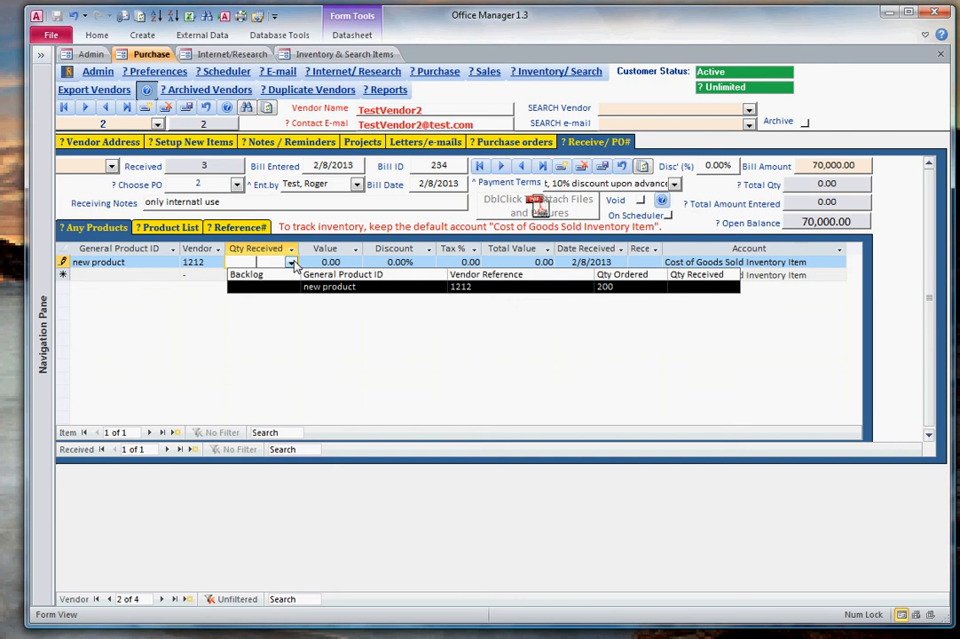
{"action": "left_click", "coordinate": [615, 291]}
{"action": "key", "text": "Return"}
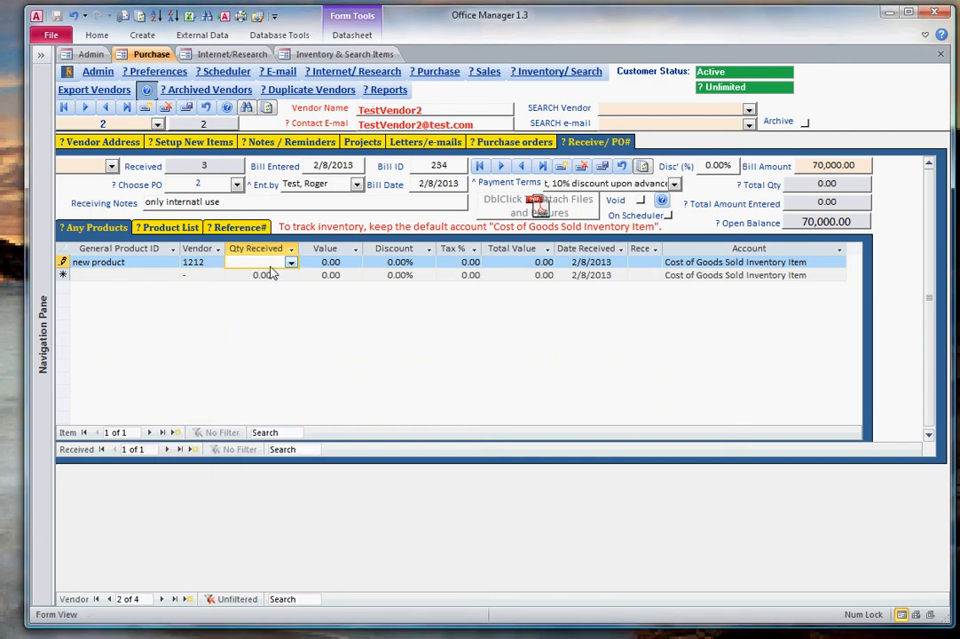
{"action": "type", "text": "200"}
{"action": "key", "text": "Tab"}
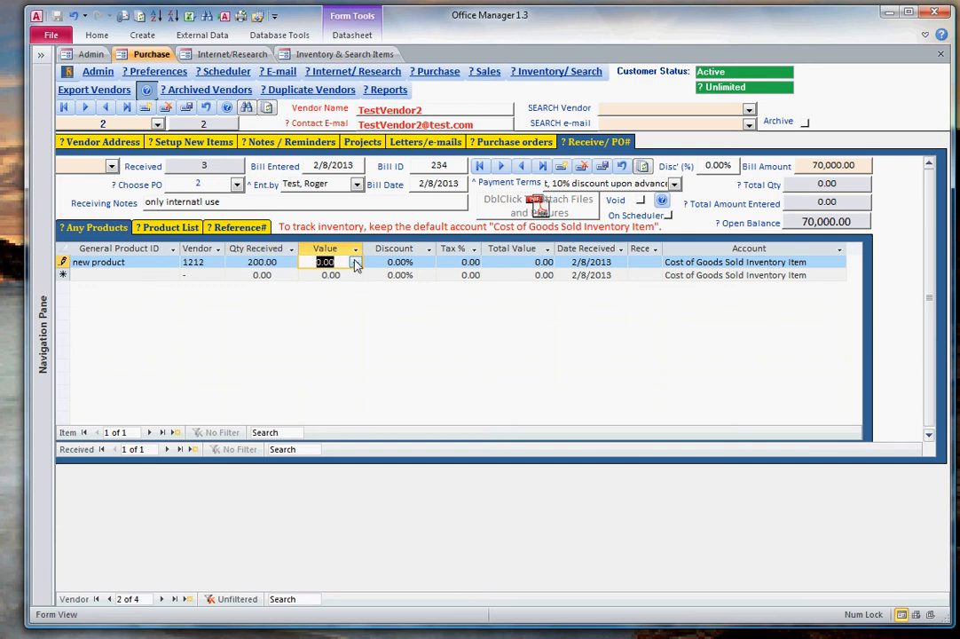
Give the "new product" line a value of 10.00, a 10% discount and 10% tax, and save the line
{"action": "left_click", "coordinate": [355, 263]}
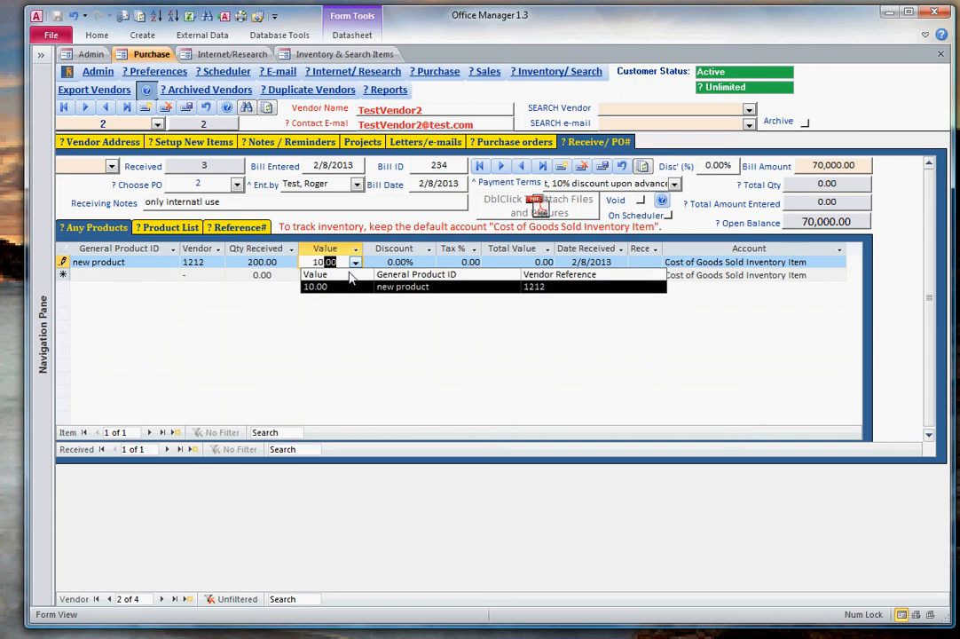
{"action": "left_click", "coordinate": [359, 286]}
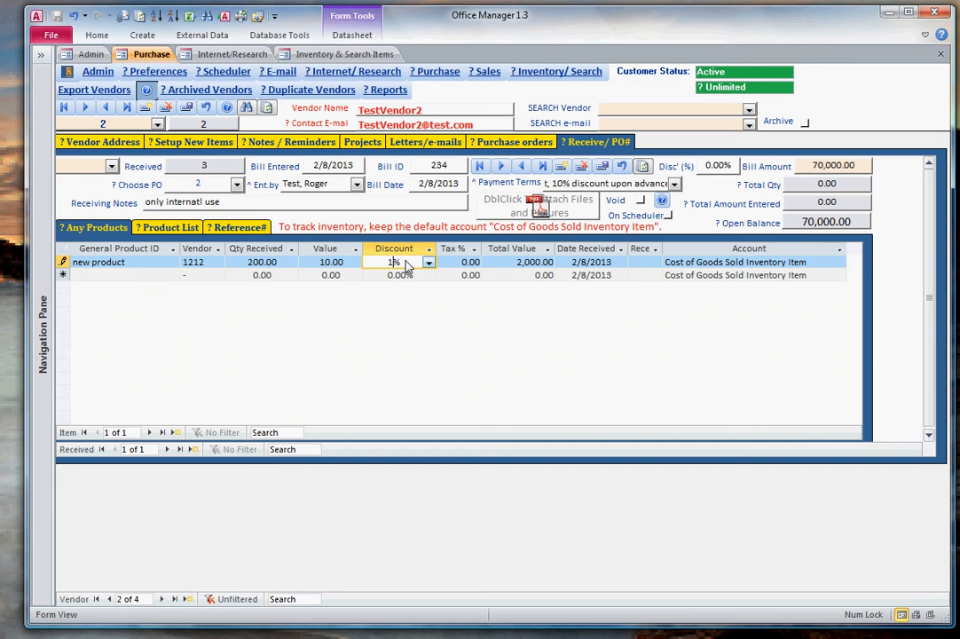
{"action": "type", "text": "10%"}
{"action": "key", "text": "Tab"}
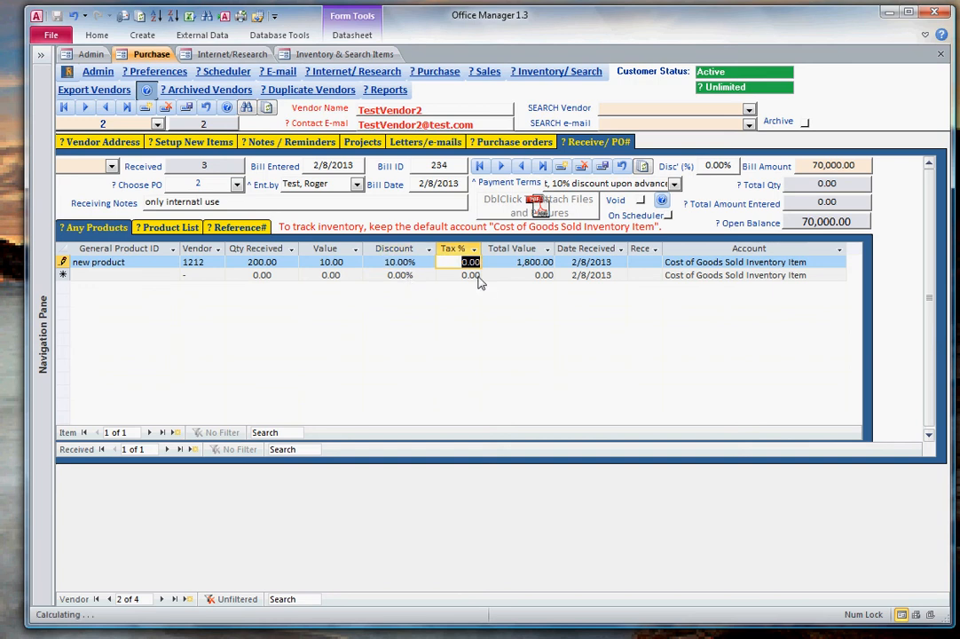
{"action": "type", "text": "10"}
{"action": "key", "text": "Tab"}
{"action": "key", "text": "Tab"}
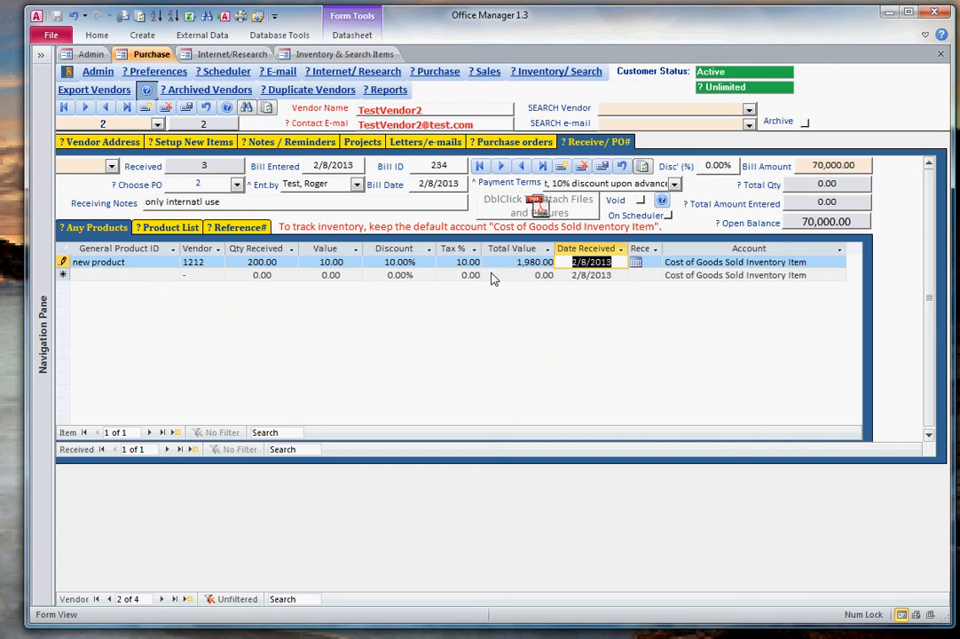
{"action": "key", "text": "Tab"}
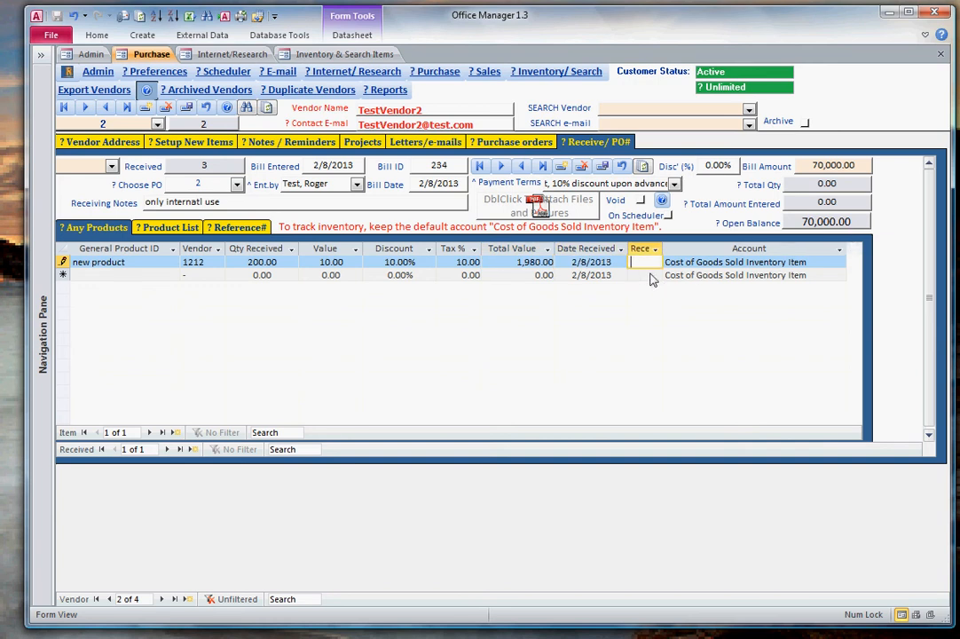
{"action": "key", "text": "Tab"}
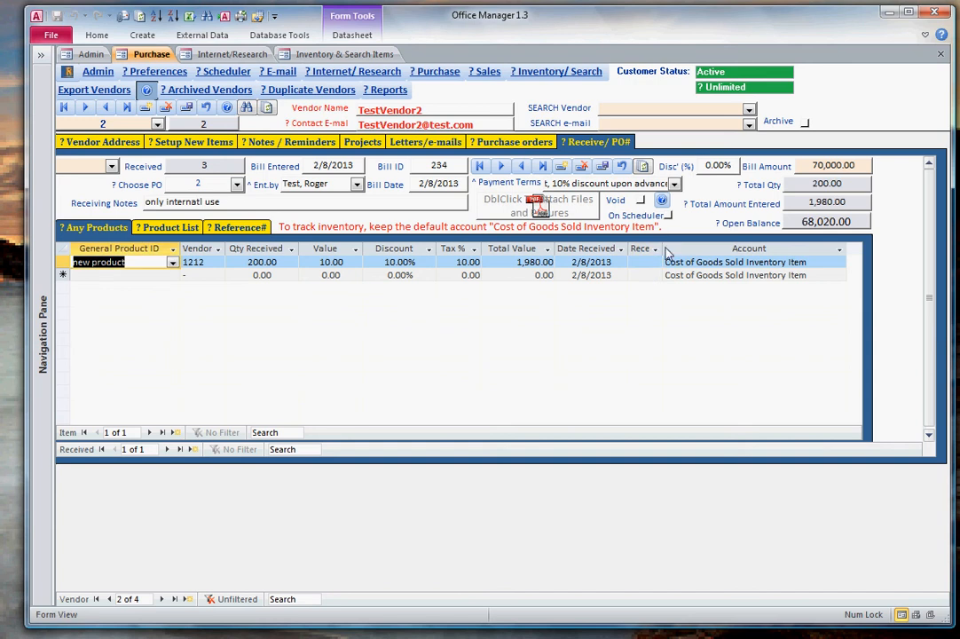
Widen the receiving notes column and enter "something went wrong with this tiem in the box, put in a claim" for "new product"
{"action": "left_click_drag", "start_coordinate": [662, 250], "coordinate": [700, 253]}
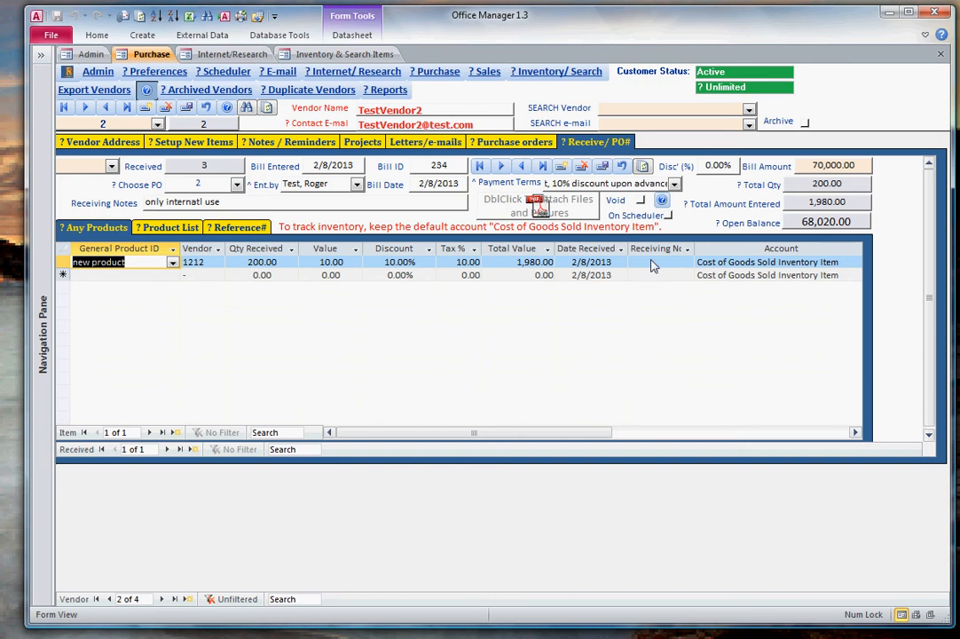
{"action": "left_click", "coordinate": [661, 262]}
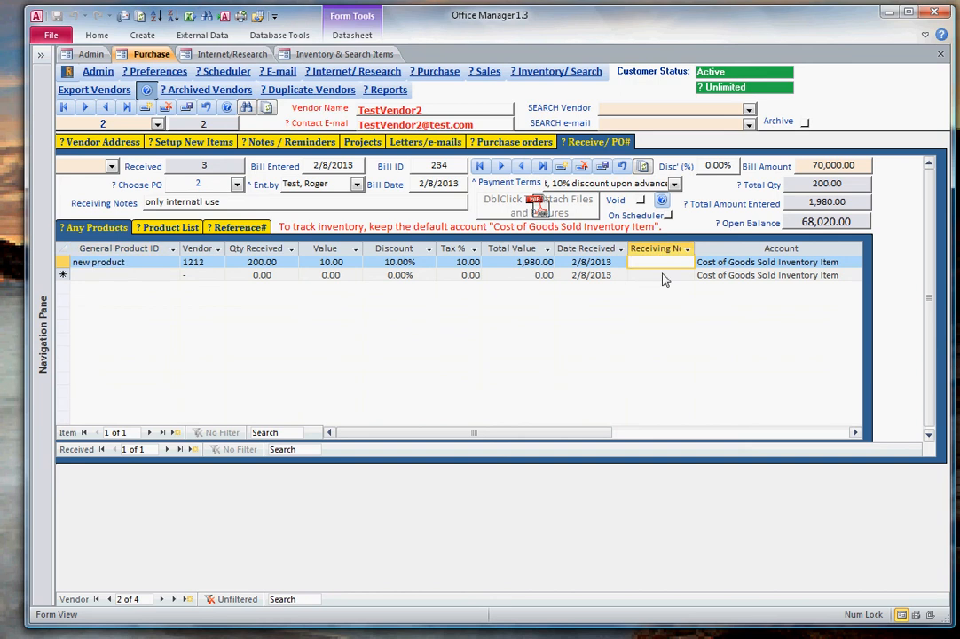
{"action": "type", "text": "something went wr"}
{"action": "type", "text": "ong with t"}
{"action": "type", "text": "his tiem in the"}
{"action": "type", "text": " box"}
{"action": "type", "text": ", put in a"}
{"action": "type", "text": " claim"}
{"action": "key", "text": "Tab"}
{"action": "key", "text": "Tab"}
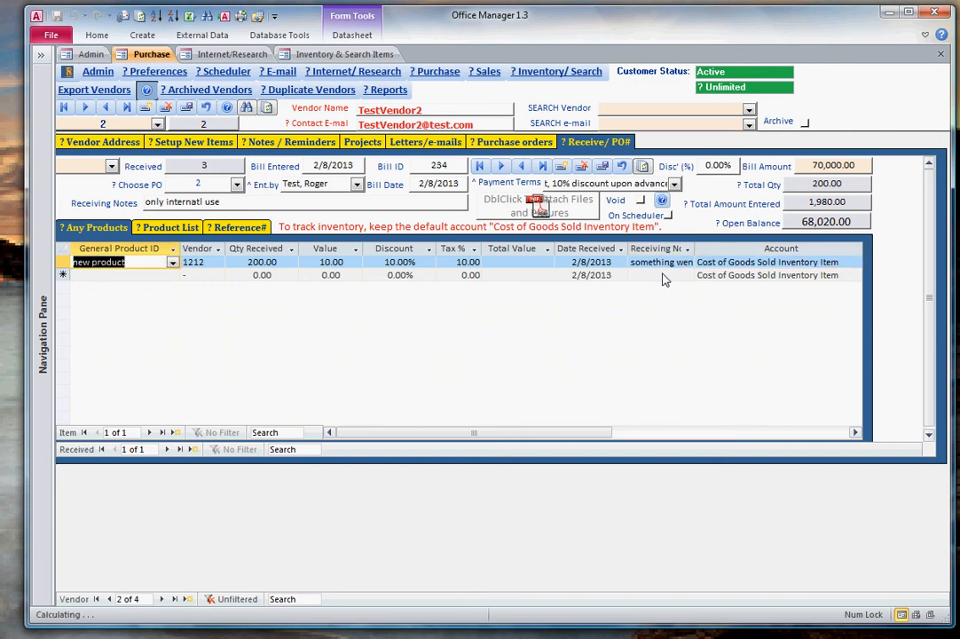
Add product 20 with vendor reference "vendor ref" to the received items based on the product list
{"action": "left_click", "coordinate": [151, 227]}
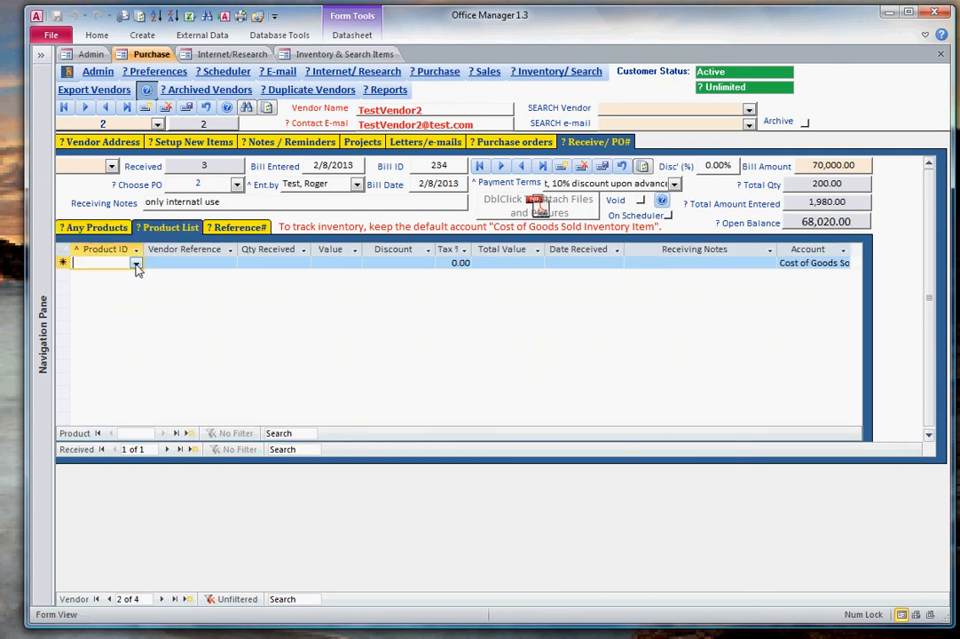
{"action": "left_click", "coordinate": [135, 262]}
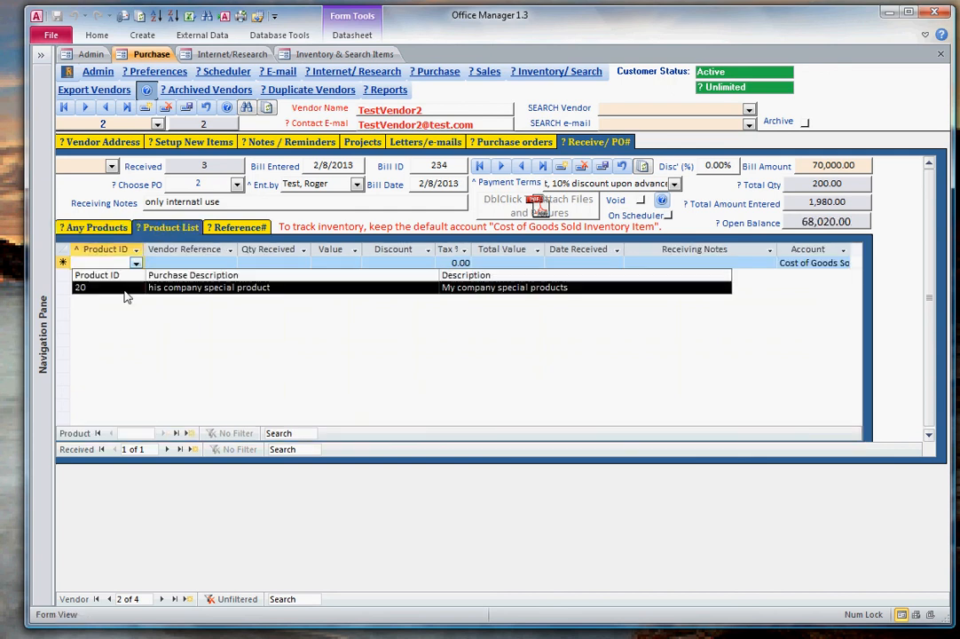
{"action": "left_click", "coordinate": [125, 288]}
{"action": "left_click", "coordinate": [204, 263]}
{"action": "left_click", "coordinate": [230, 264]}
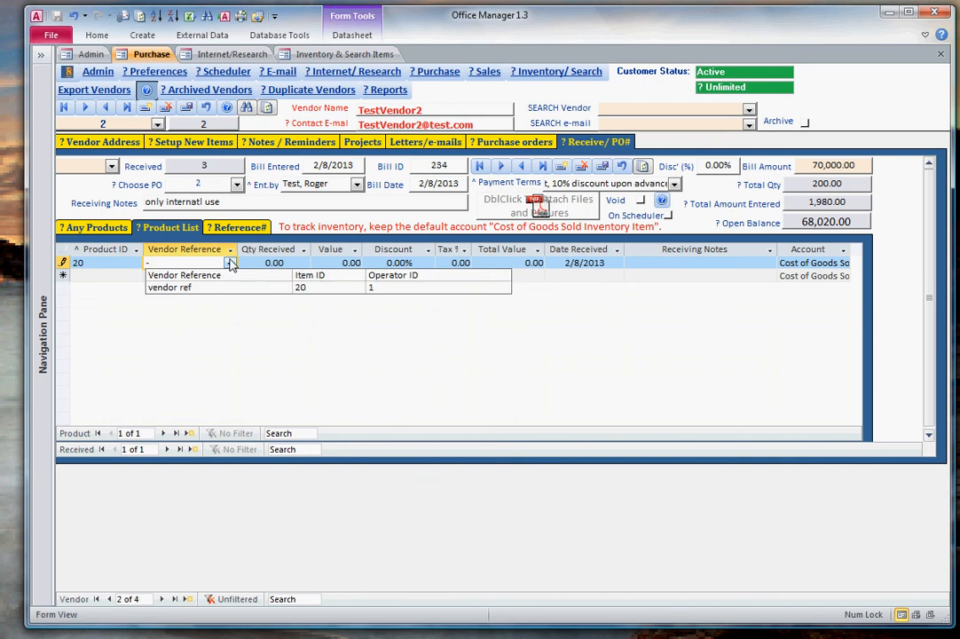
{"action": "left_click", "coordinate": [213, 289]}
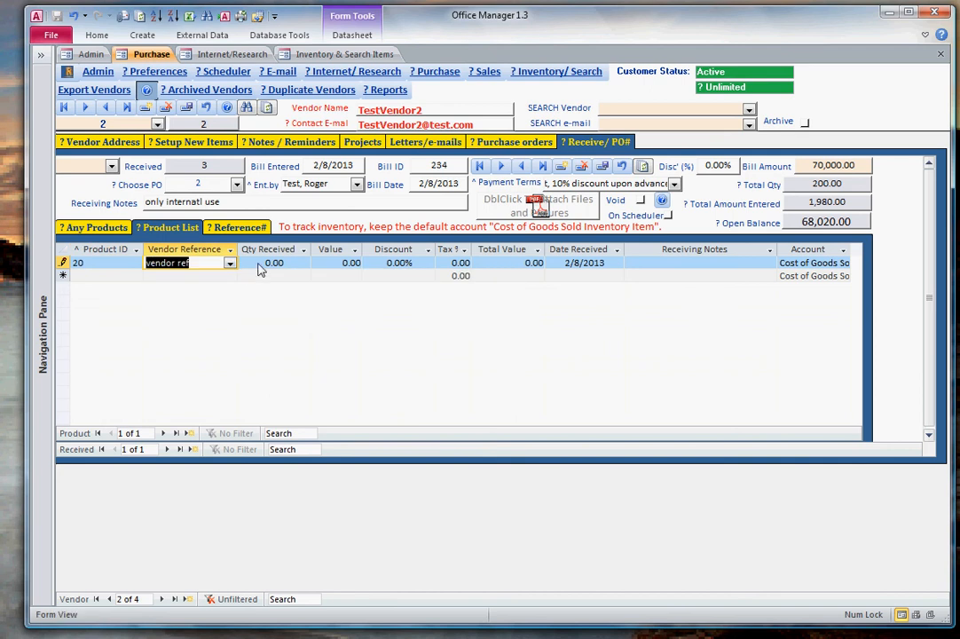
Look up the backlog for product 20 and set its quantity received to 10
{"action": "left_click", "coordinate": [269, 263]}
{"action": "left_click", "coordinate": [303, 264]}
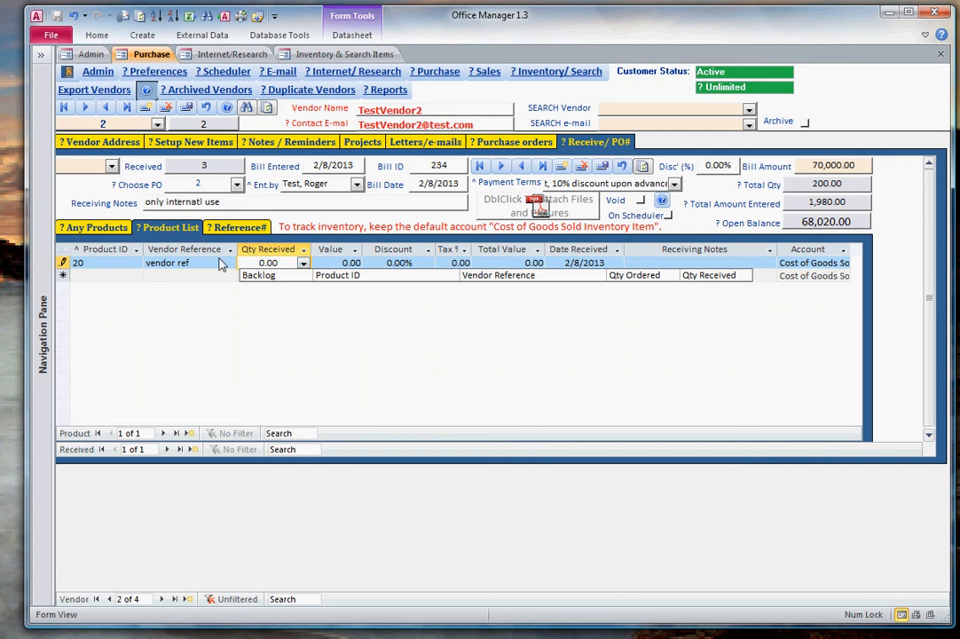
{"action": "left_click_drag", "start_coordinate": [254, 262], "coordinate": [368, 264]}
{"action": "type", "text": "10"}
Set product 20's value to 100.00 and its quantity received to 200
{"action": "left_click", "coordinate": [344, 264]}
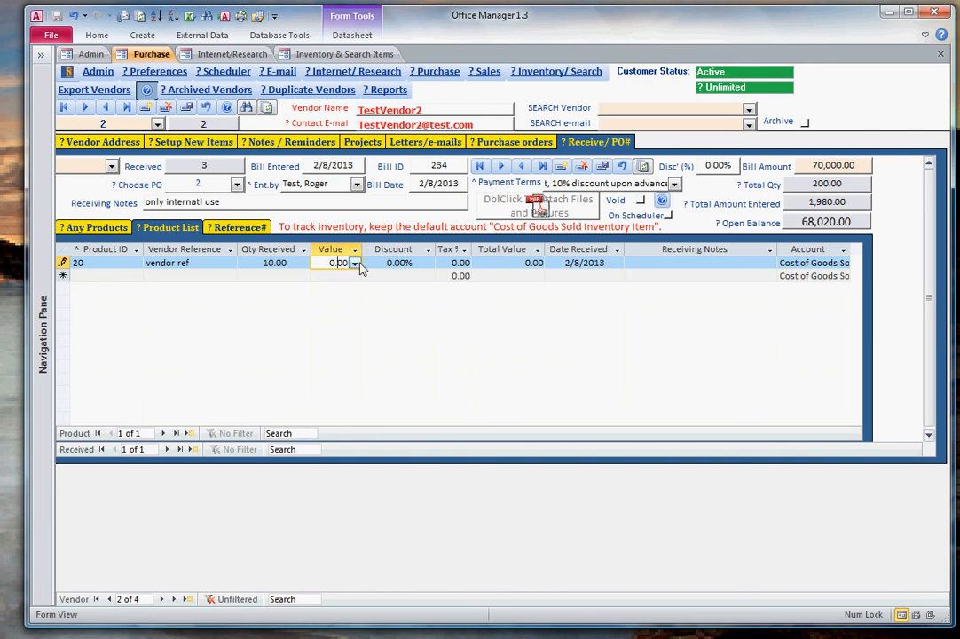
{"action": "left_click", "coordinate": [354, 264]}
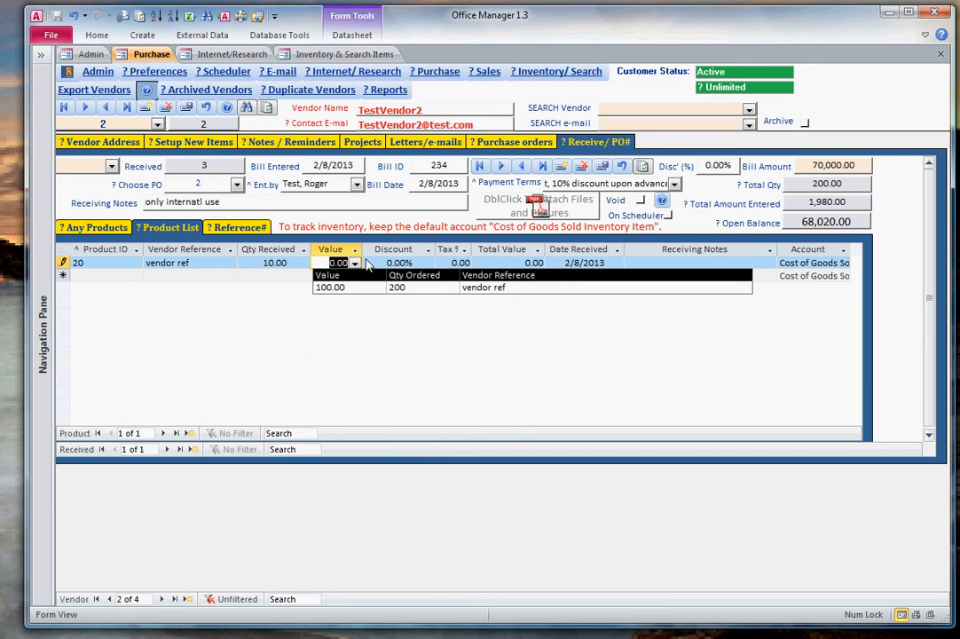
{"action": "type", "text": "10"}
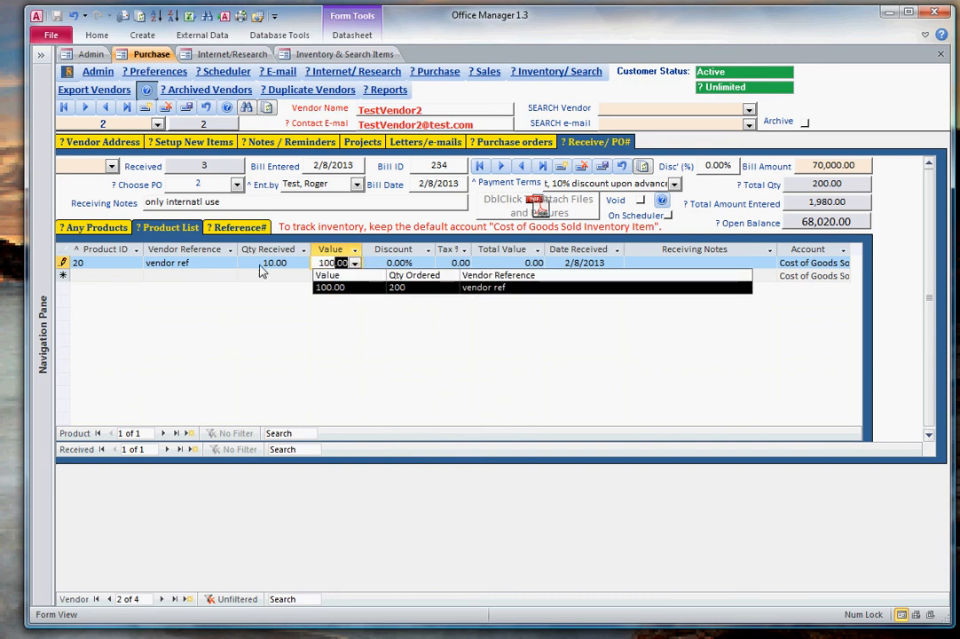
{"action": "left_click", "coordinate": [263, 263]}
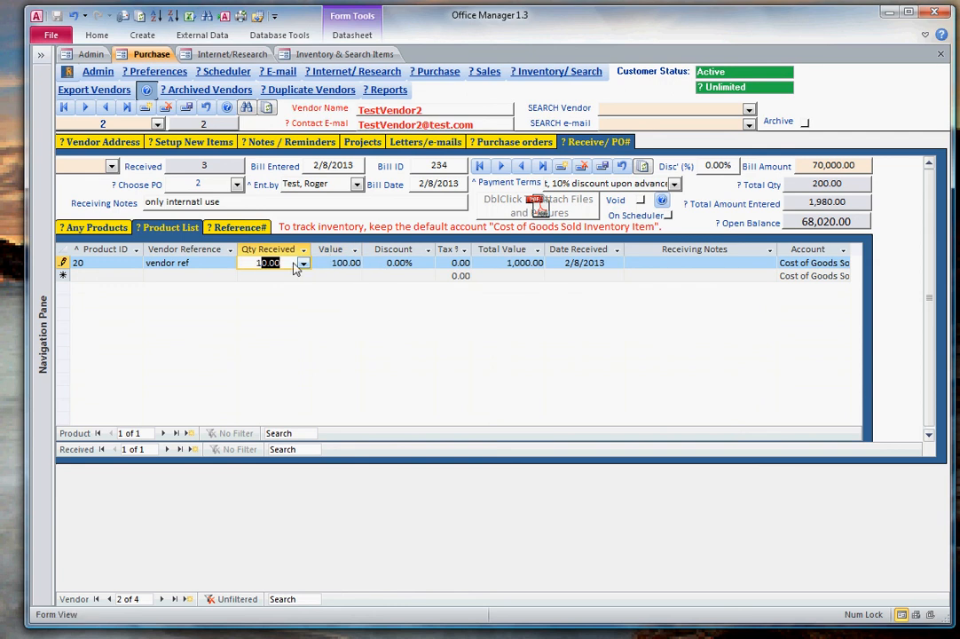
{"action": "type", "text": "200"}
{"action": "key", "text": "Tab"}
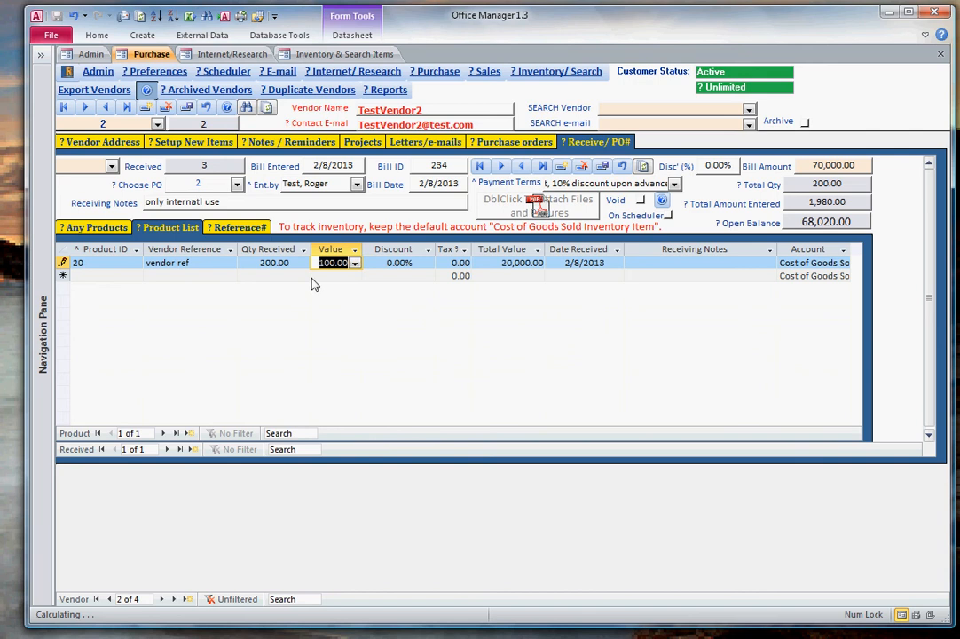
Apply the 0.10 order discount to product 20 and save the received line with the tax and date defaults
{"action": "key", "text": "Tab"}
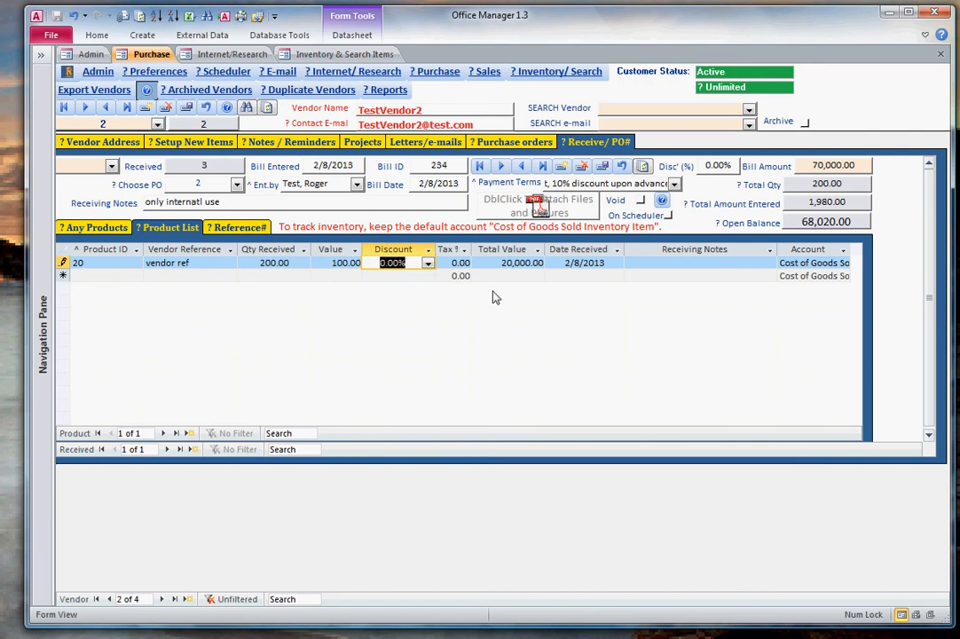
{"action": "left_click", "coordinate": [428, 263]}
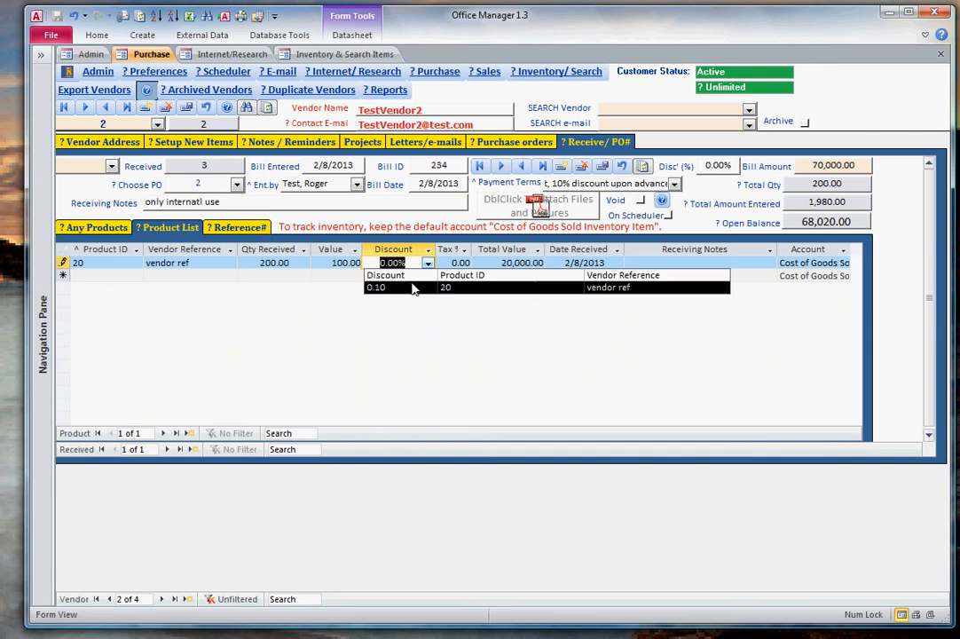
{"action": "left_click", "coordinate": [399, 287]}
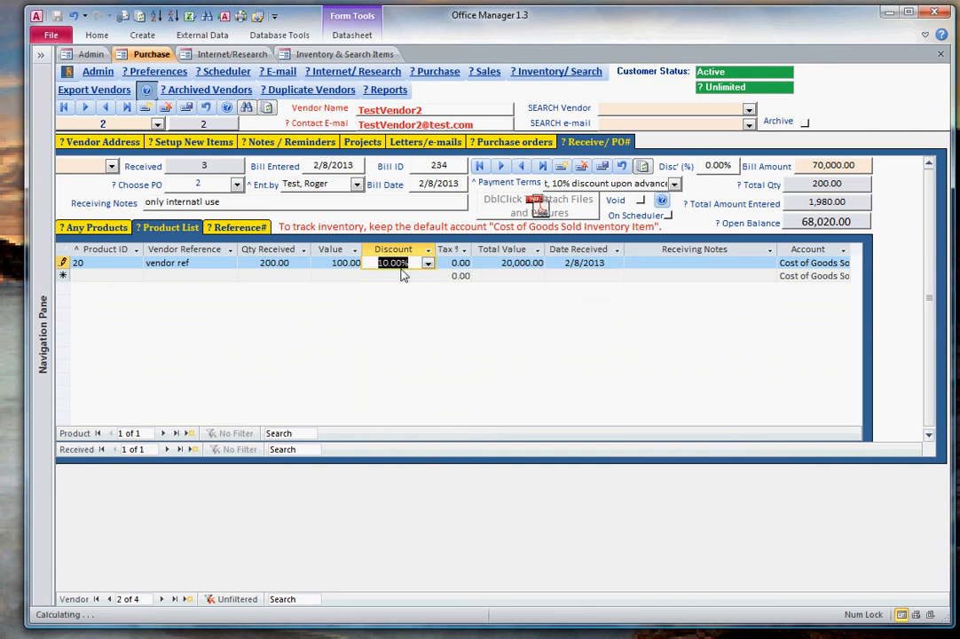
{"action": "key", "text": "Tab"}
{"action": "key", "text": "Tab"}
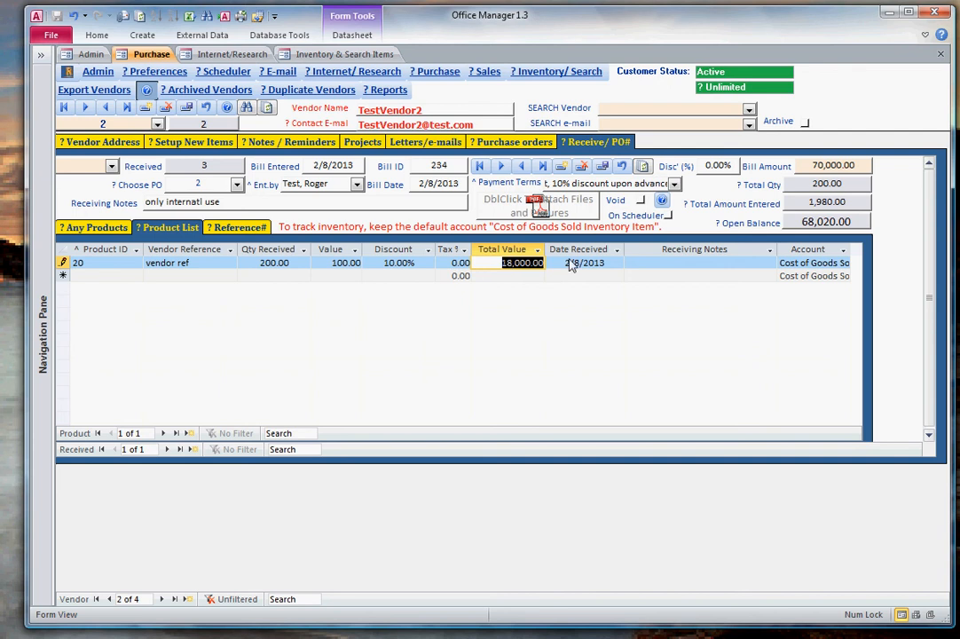
{"action": "key", "text": "Tab"}
{"action": "key", "text": "Tab"}
{"action": "key", "text": "Tab"}
{"action": "key", "text": "Tab"}
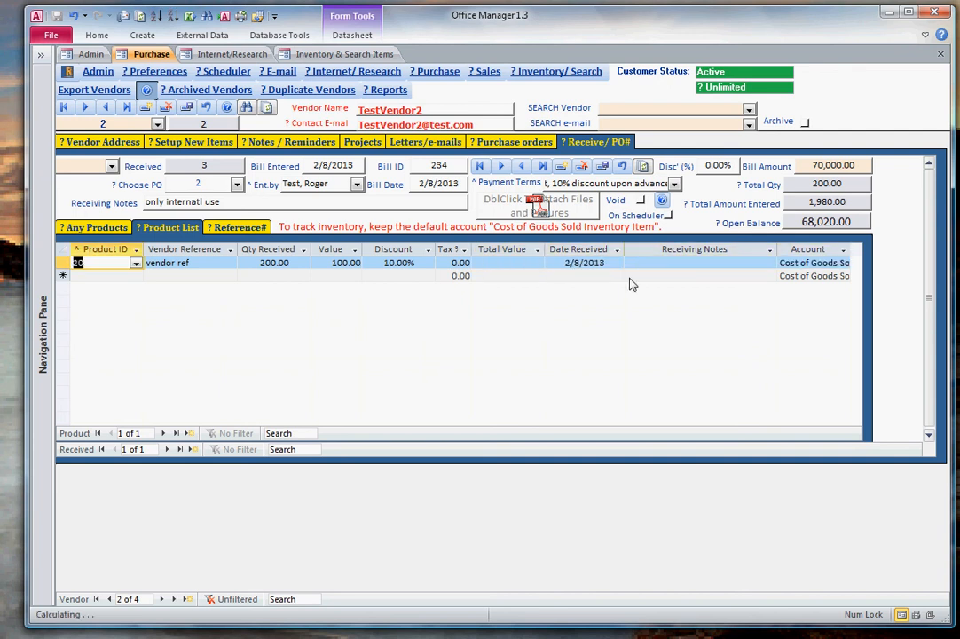
Review the accounts available for product 20's received line, keeping the default Cost of Goods Sold Inventory Item
{"action": "left_click", "coordinate": [752, 279]}
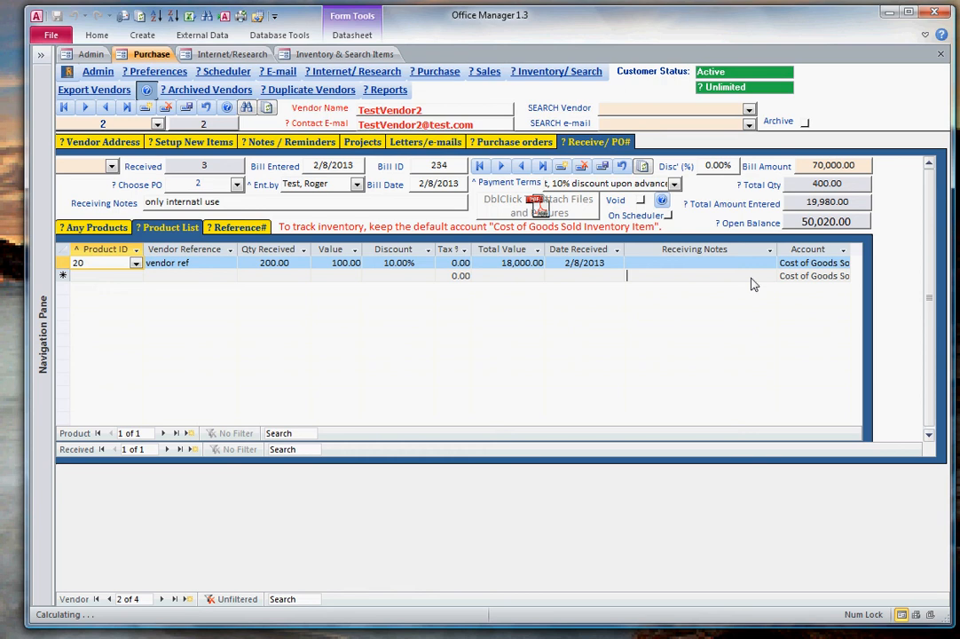
{"action": "left_click", "coordinate": [803, 264]}
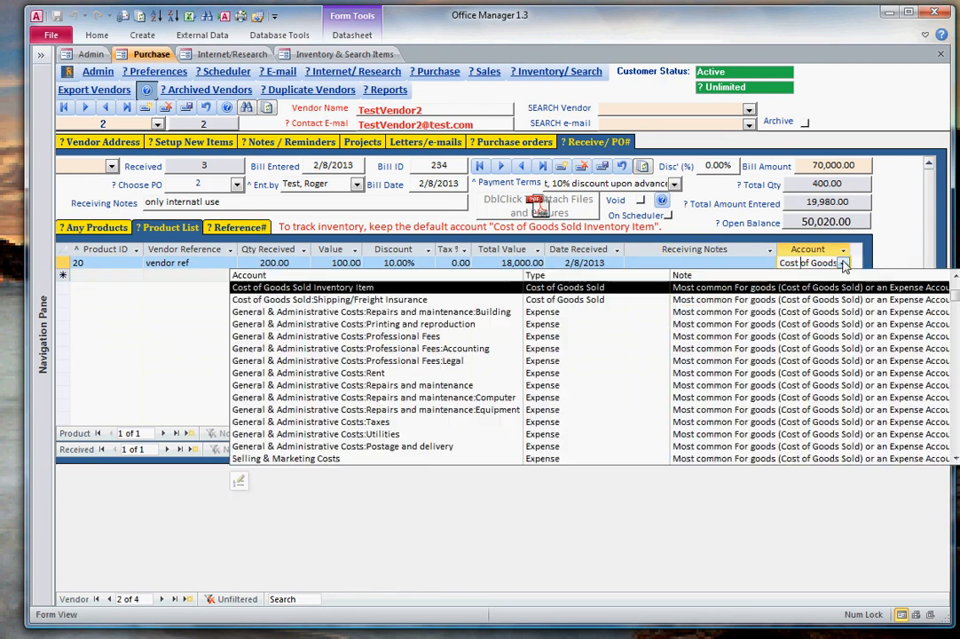
{"action": "left_click", "coordinate": [842, 264]}
{"action": "left_click", "coordinate": [843, 263]}
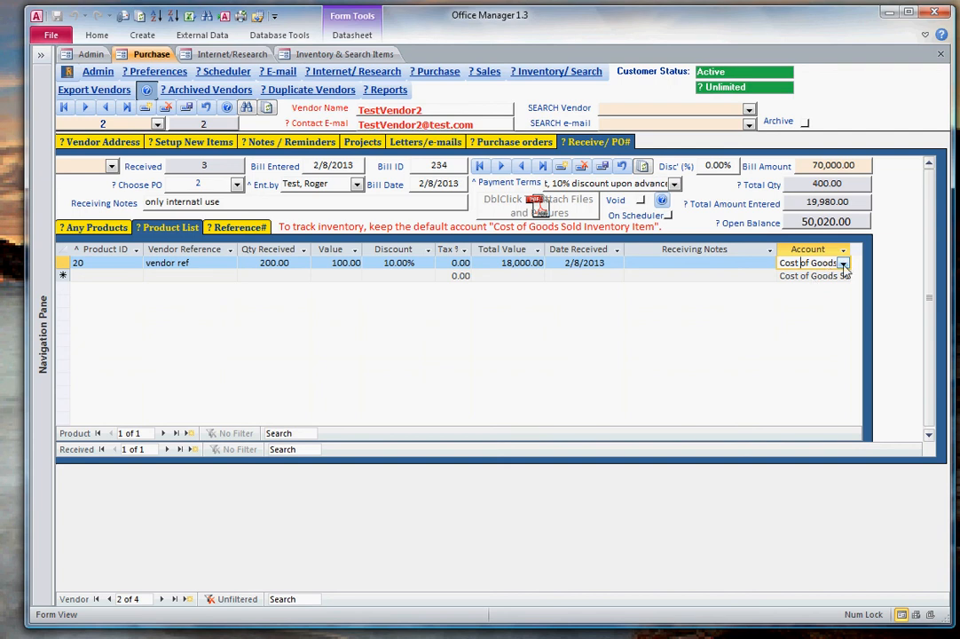
{"action": "left_click", "coordinate": [843, 264]}
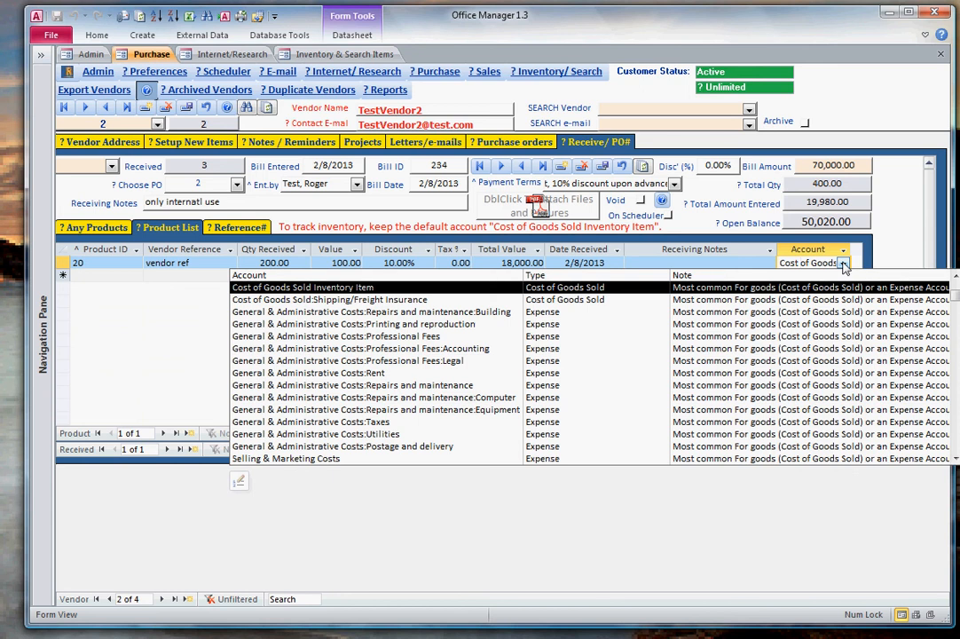
{"action": "left_click", "coordinate": [843, 265]}
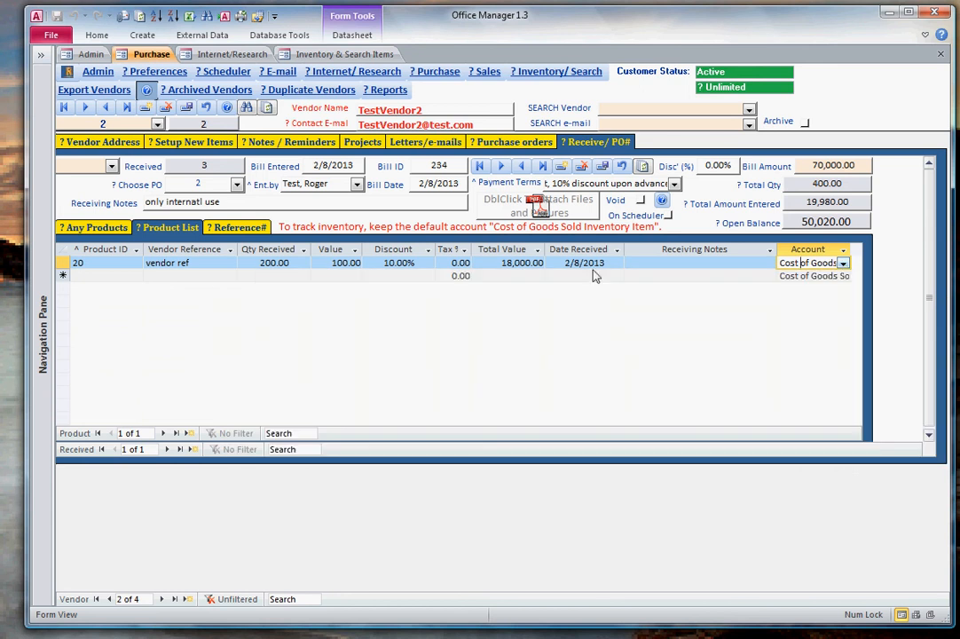
{"action": "left_click", "coordinate": [199, 275]}
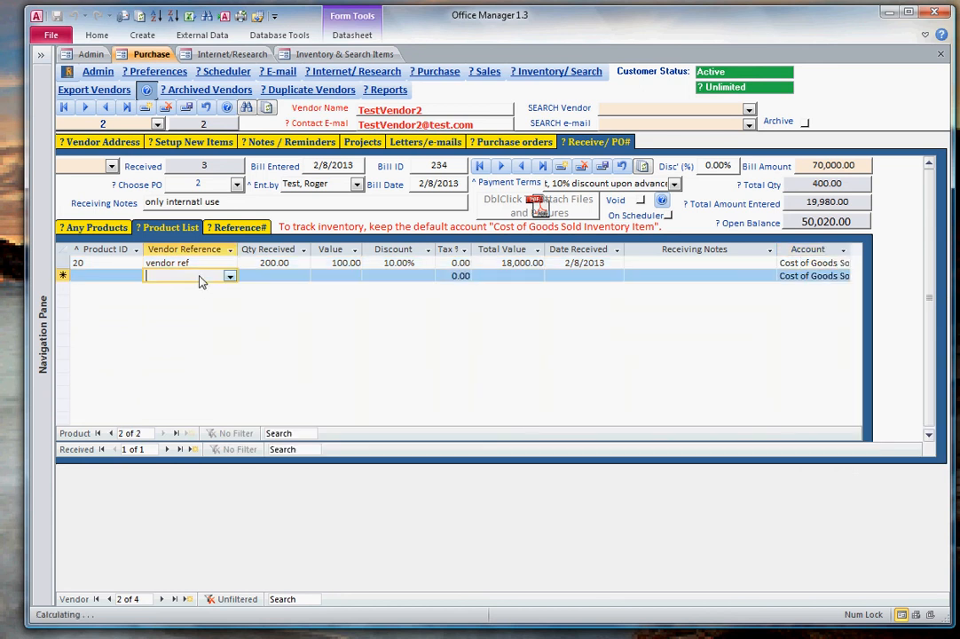
Add a received item by reference, using marketing reference 1495 and vendor reference 2994
{"action": "left_click", "coordinate": [236, 228]}
{"action": "left_click", "coordinate": [136, 263]}
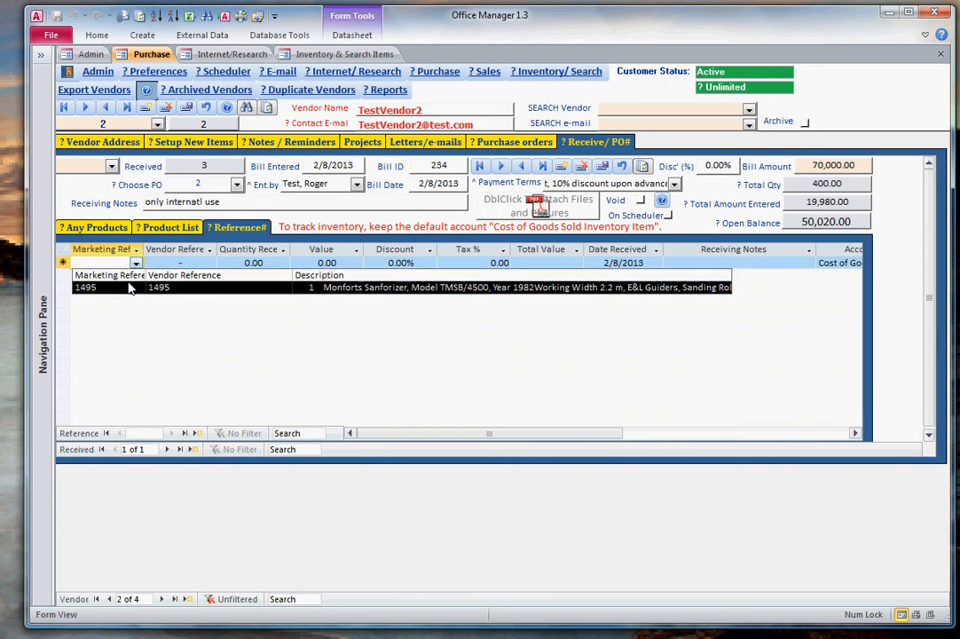
{"action": "left_click", "coordinate": [107, 287]}
{"action": "left_click", "coordinate": [210, 263]}
{"action": "left_click", "coordinate": [179, 289]}
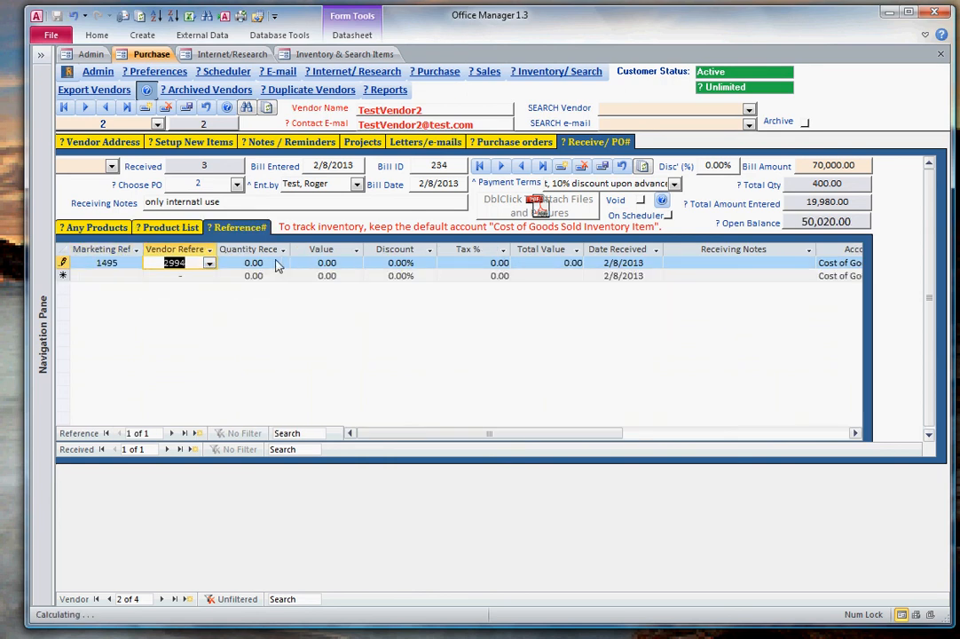
{"action": "left_click", "coordinate": [282, 262]}
{"action": "left_click", "coordinate": [303, 289]}
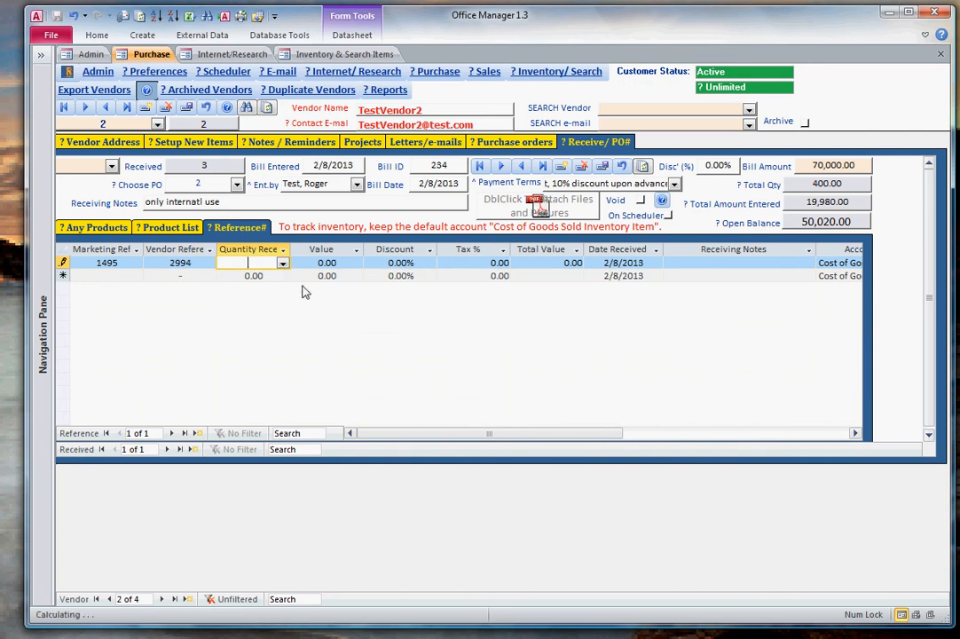
Check the order's entries for reference 1495 and set its quantity received to 1
{"action": "left_click", "coordinate": [282, 262]}
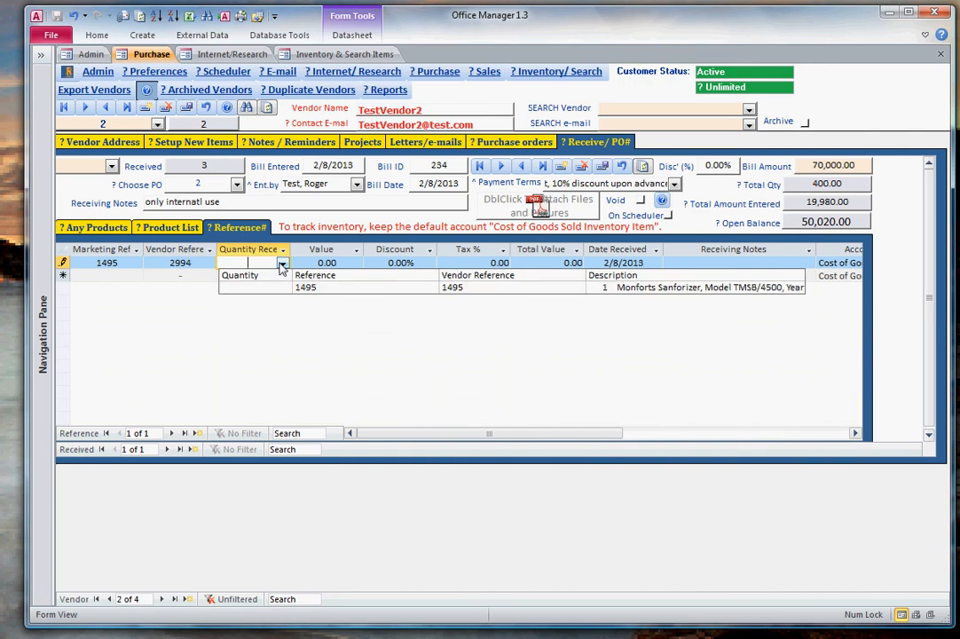
{"action": "left_click", "coordinate": [206, 264]}
{"action": "left_click", "coordinate": [209, 263]}
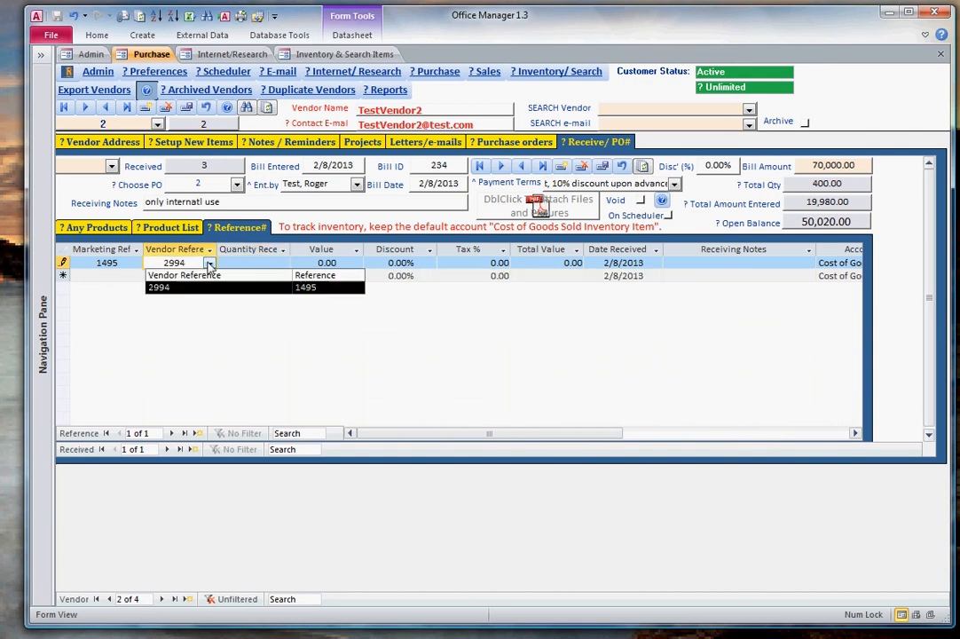
{"action": "left_click", "coordinate": [209, 264]}
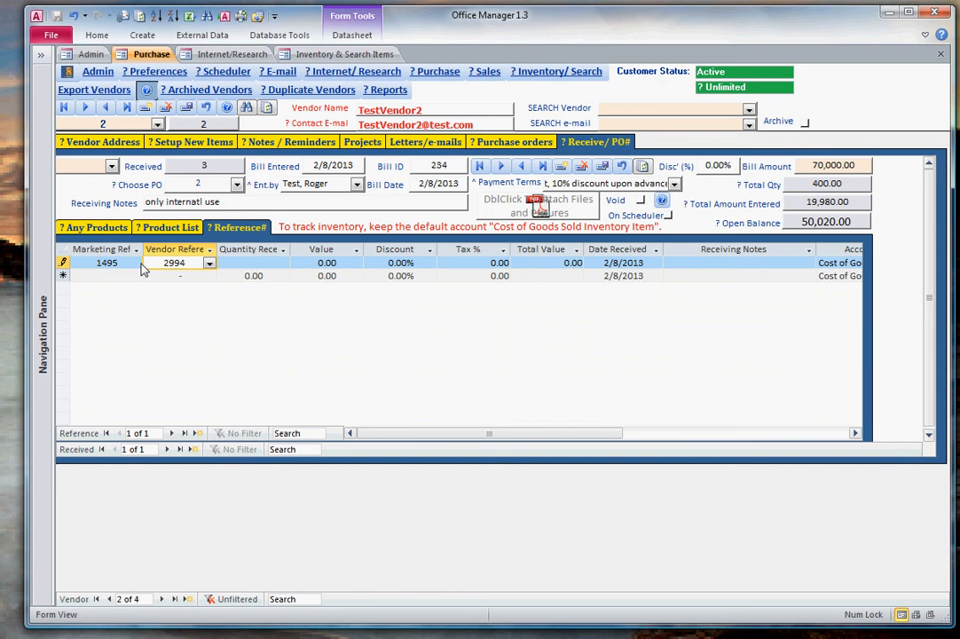
{"action": "left_click", "coordinate": [134, 263]}
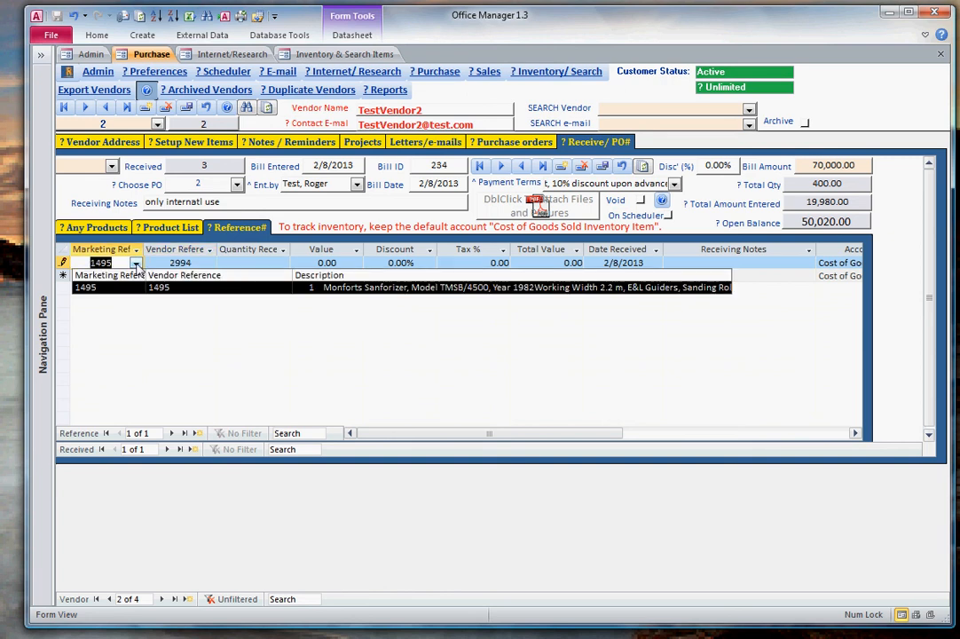
{"action": "left_click", "coordinate": [137, 264]}
{"action": "left_click", "coordinate": [287, 263]}
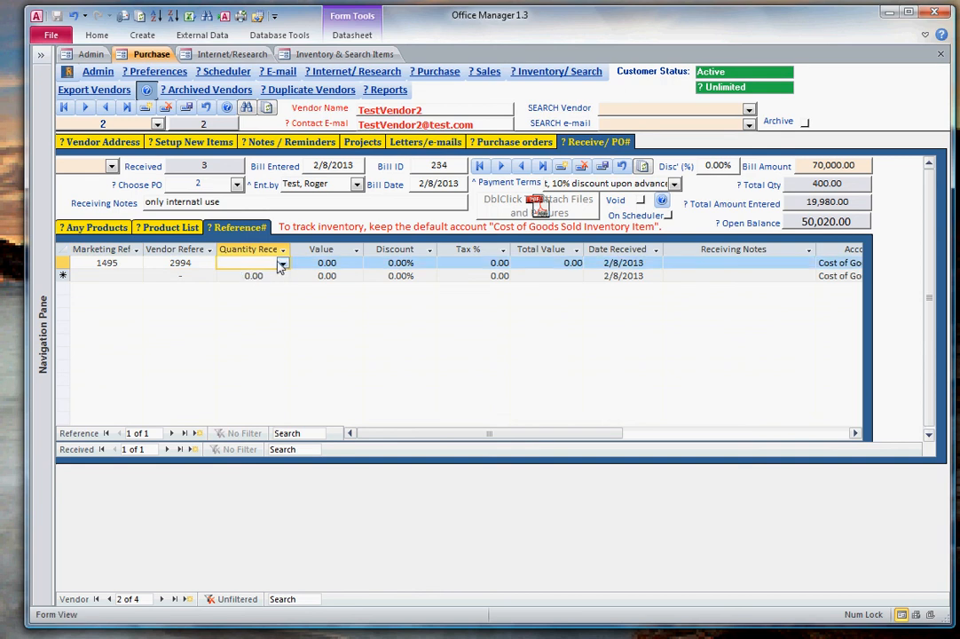
{"action": "left_click", "coordinate": [281, 264]}
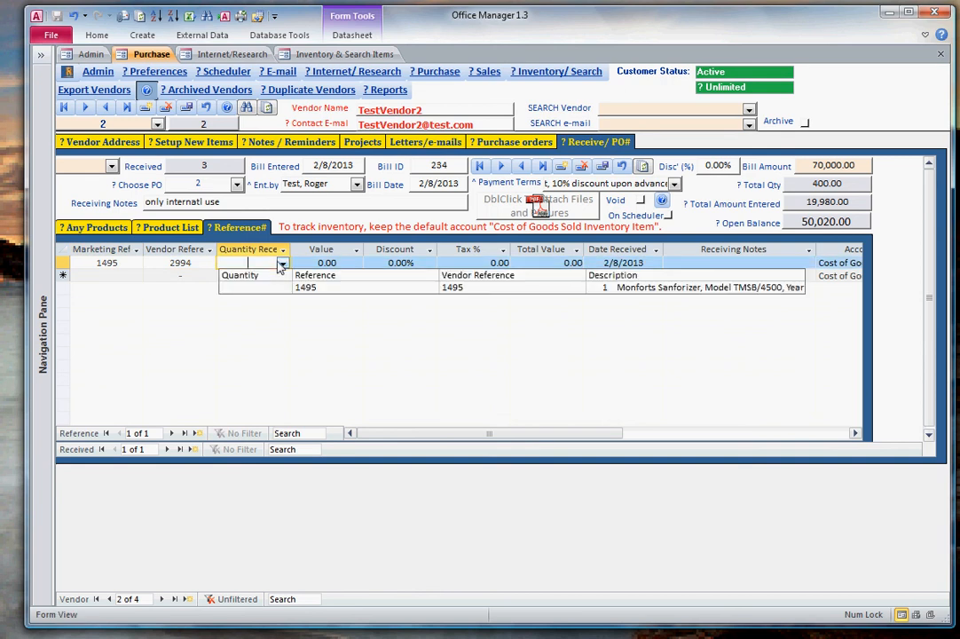
{"action": "left_click", "coordinate": [280, 264]}
{"action": "type", "text": "1"}
{"action": "key", "text": "Tab"}
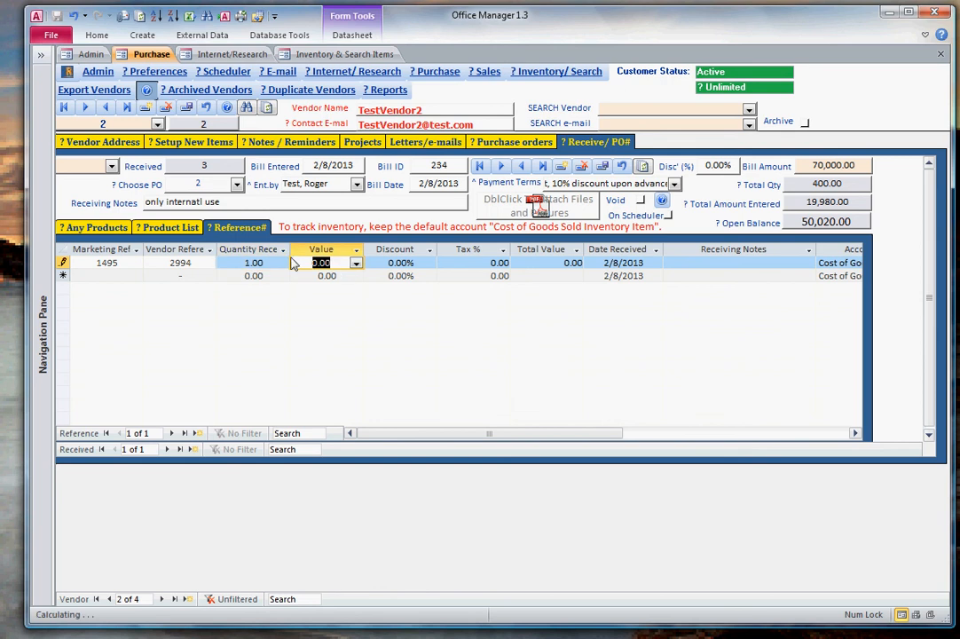
Set reference 1495's value to 10 and discount to 10%, saving the received line with the remaining defaults
{"action": "left_click", "coordinate": [354, 263]}
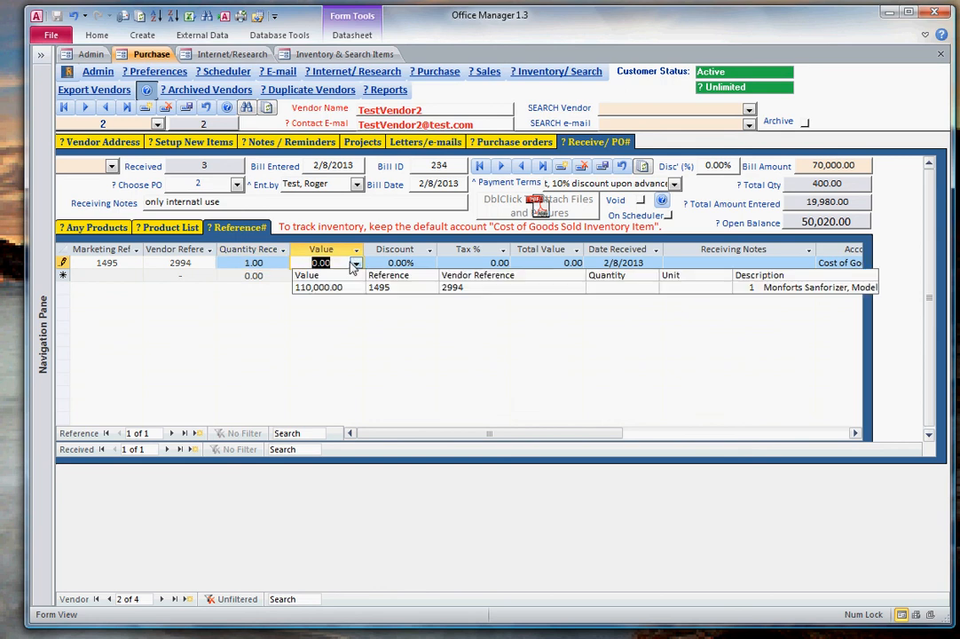
{"action": "left_click", "coordinate": [352, 267]}
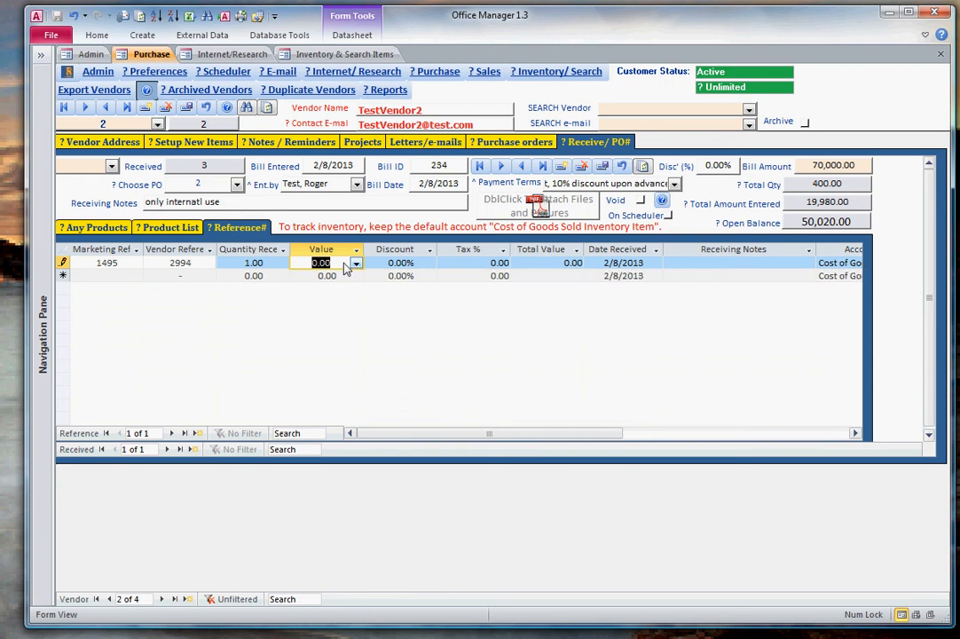
{"action": "type", "text": "10"}
{"action": "key", "text": "Tab"}
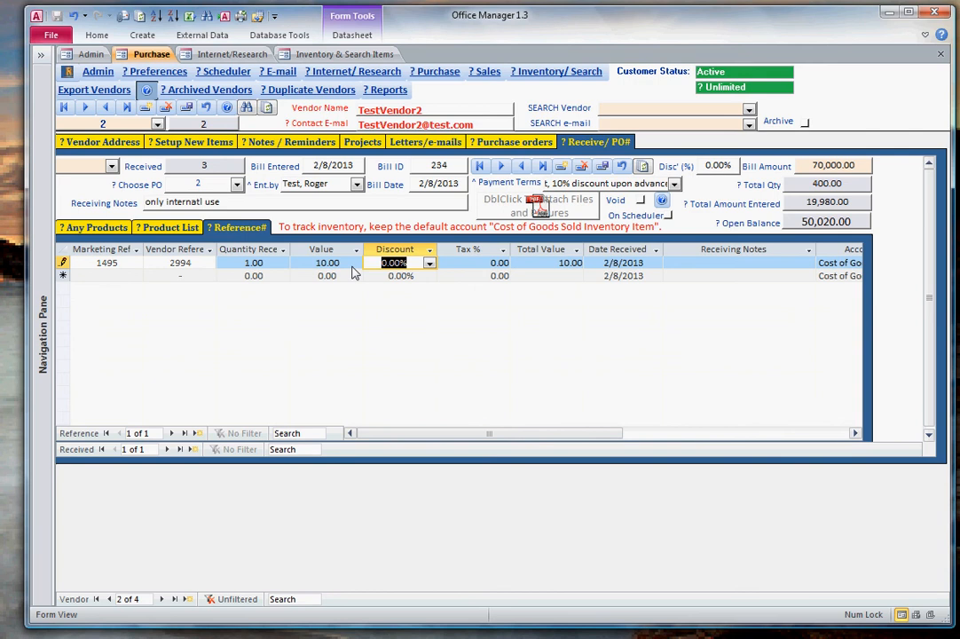
{"action": "type", "text": "10"}
{"action": "key", "text": "Tab"}
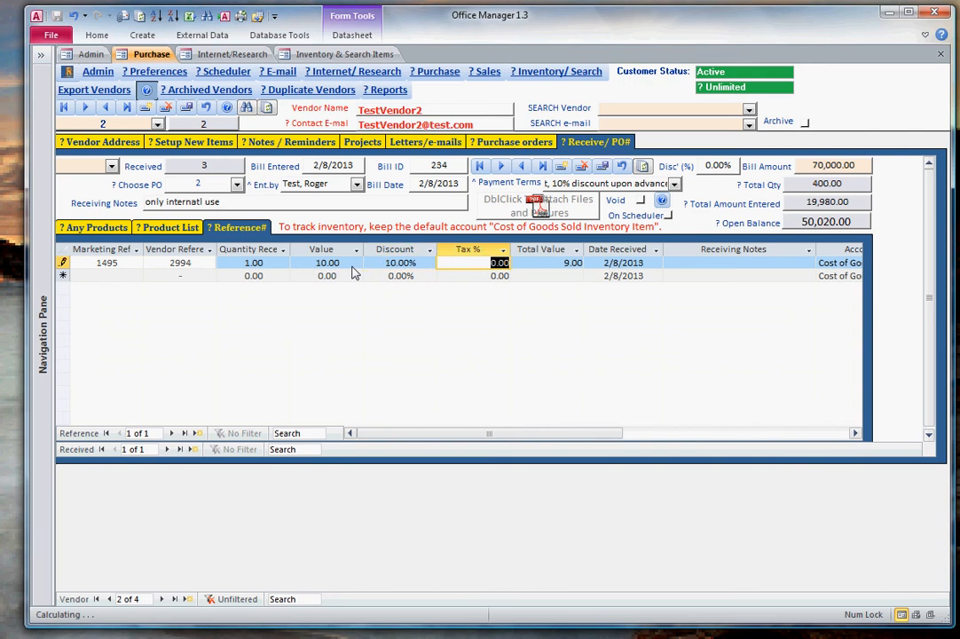
{"action": "key", "text": "Tab"}
{"action": "key", "text": "Tab"}
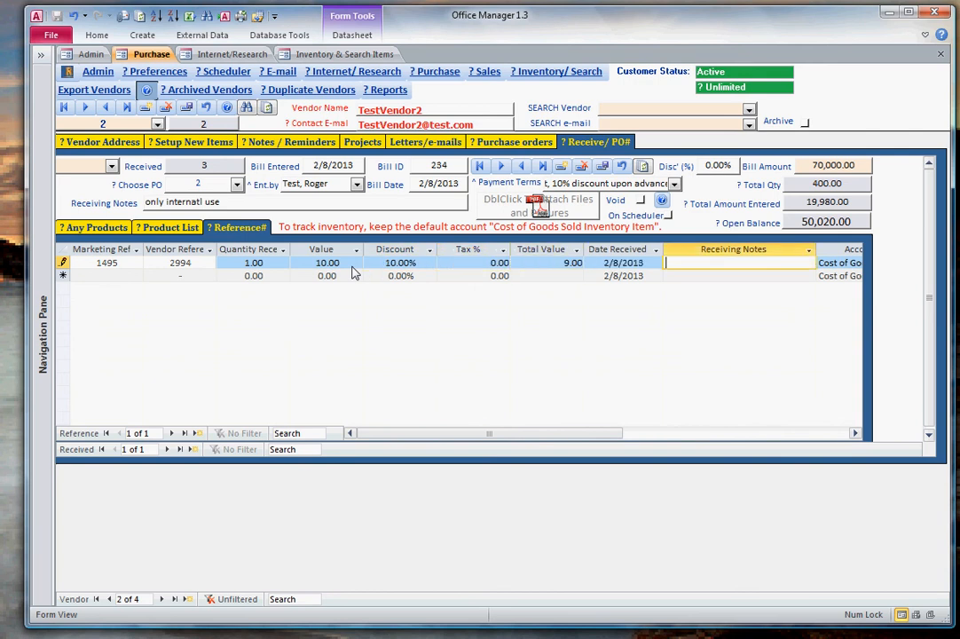
{"action": "key", "text": "Down"}
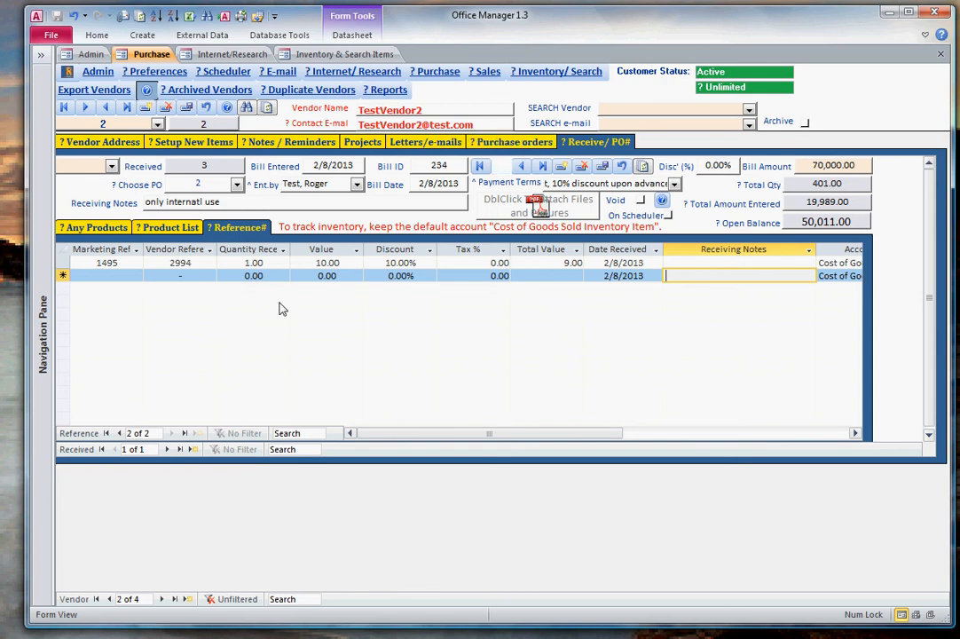
Compare the purchase order's general and company product lines with the general product line received on the bill
{"action": "left_click", "coordinate": [174, 228]}
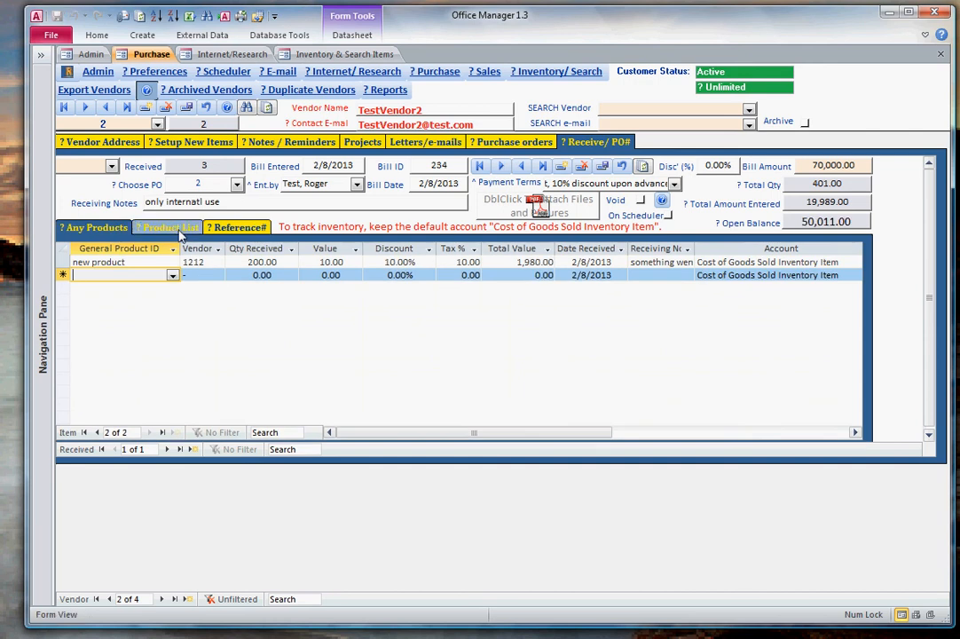
{"action": "left_click", "coordinate": [504, 143]}
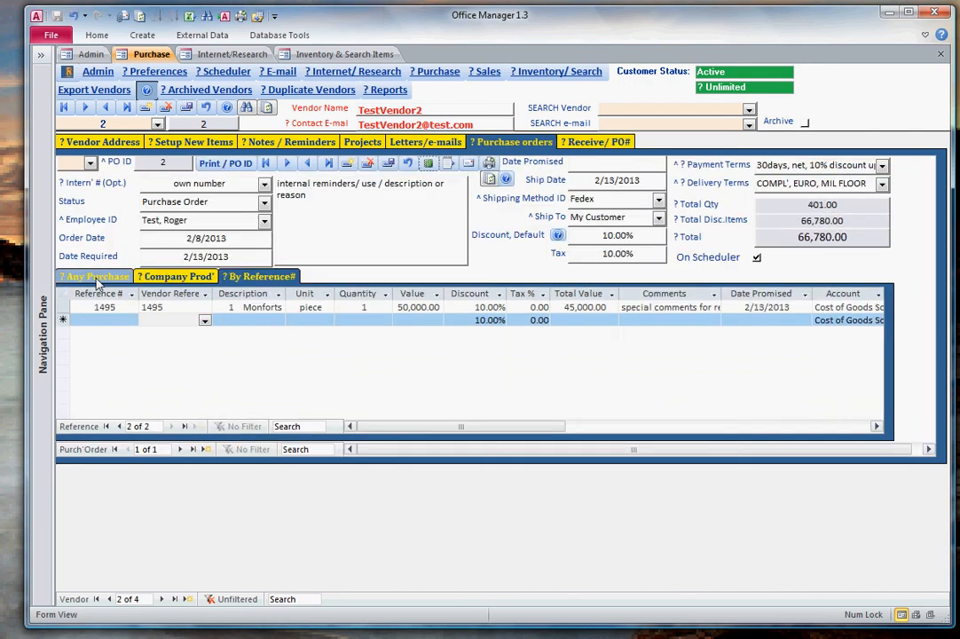
{"action": "left_click", "coordinate": [96, 277]}
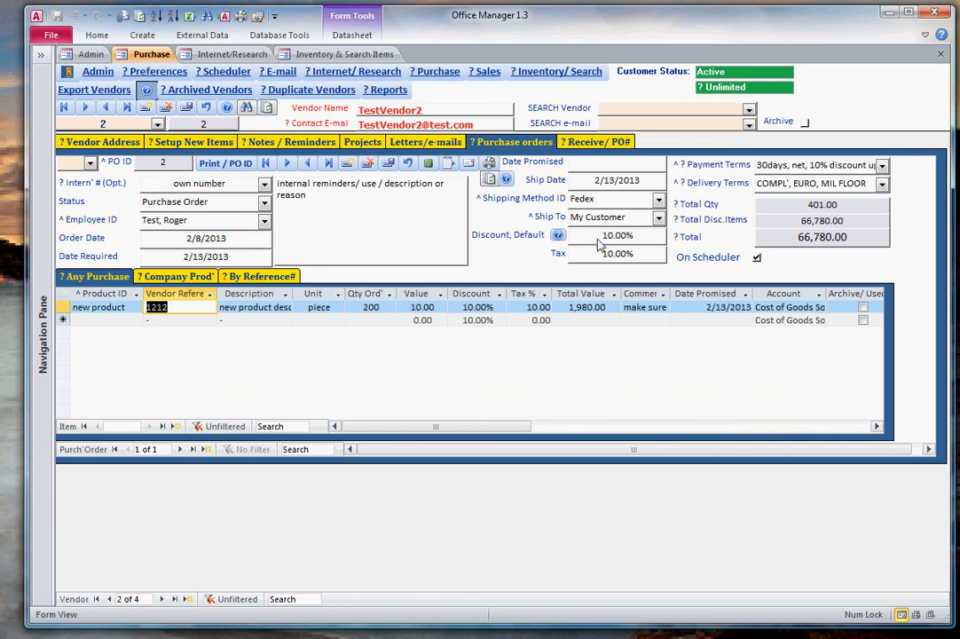
{"action": "left_click", "coordinate": [570, 145]}
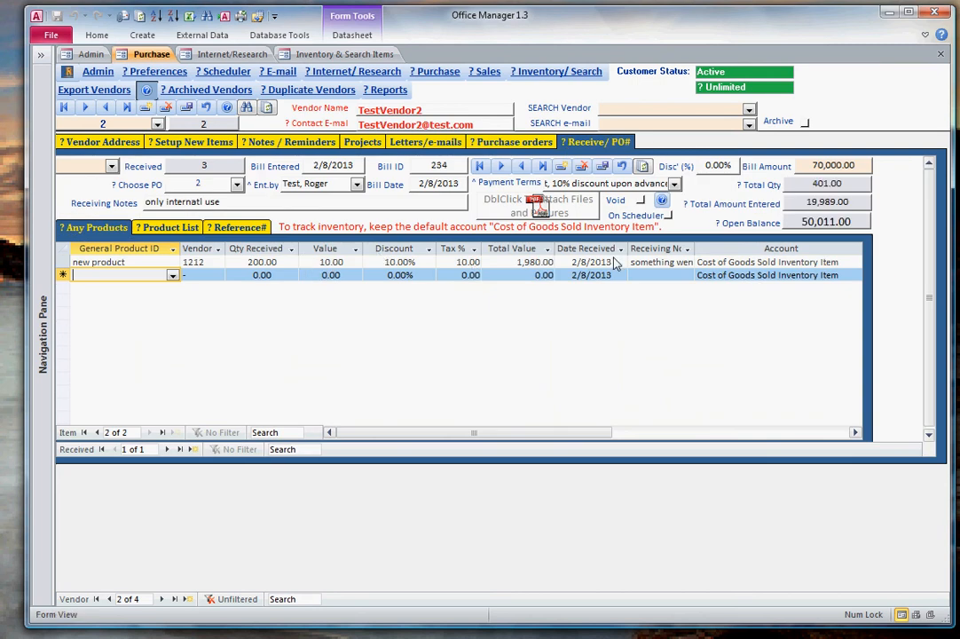
{"action": "left_click", "coordinate": [508, 146]}
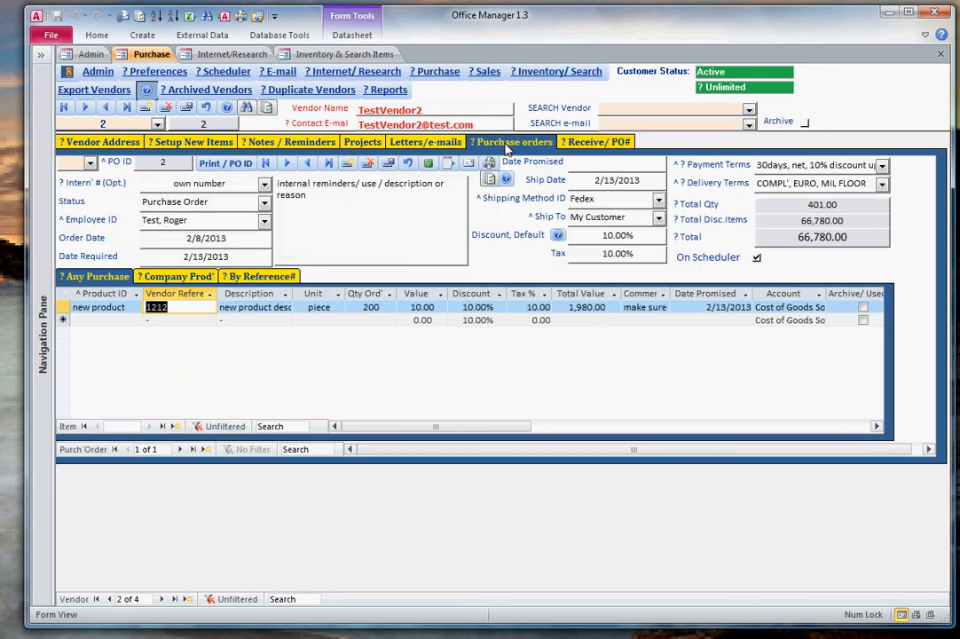
{"action": "left_click", "coordinate": [186, 277]}
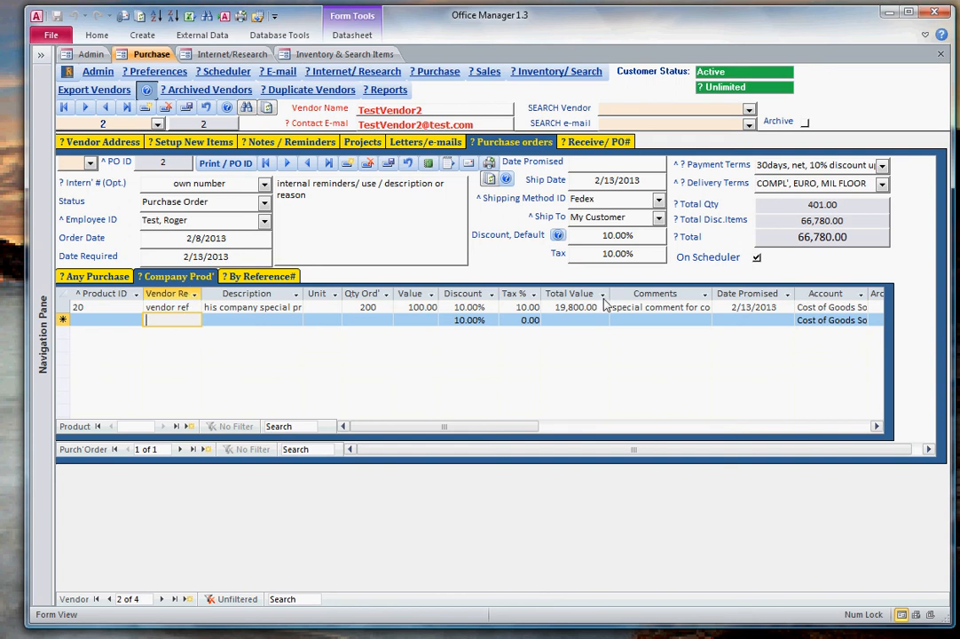
Set the tax on the received general product "new product" to 0 and save the line
{"action": "left_click", "coordinate": [470, 162]}
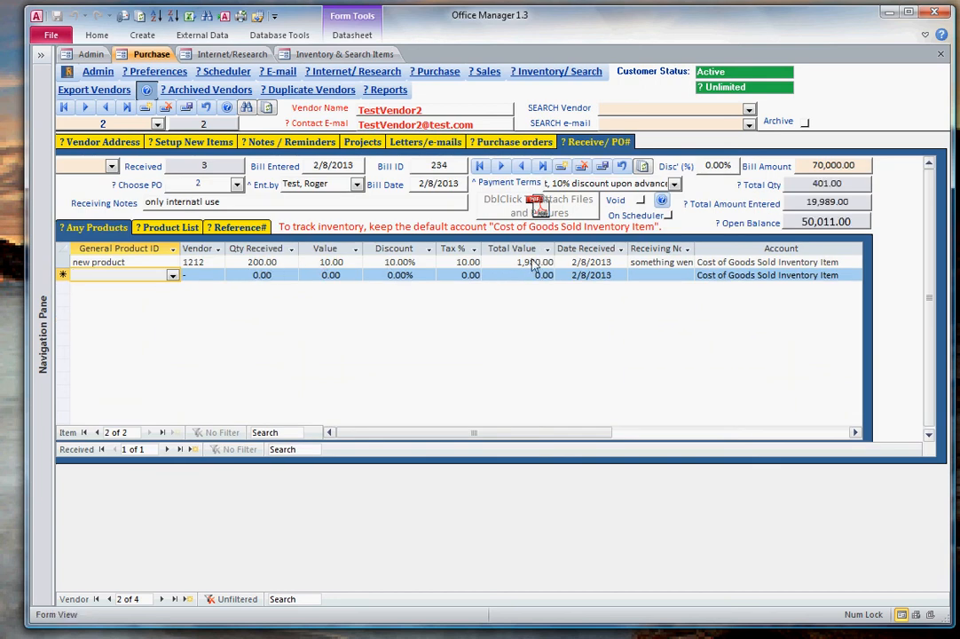
{"action": "left_click", "coordinate": [467, 262]}
{"action": "type", "text": "0"}
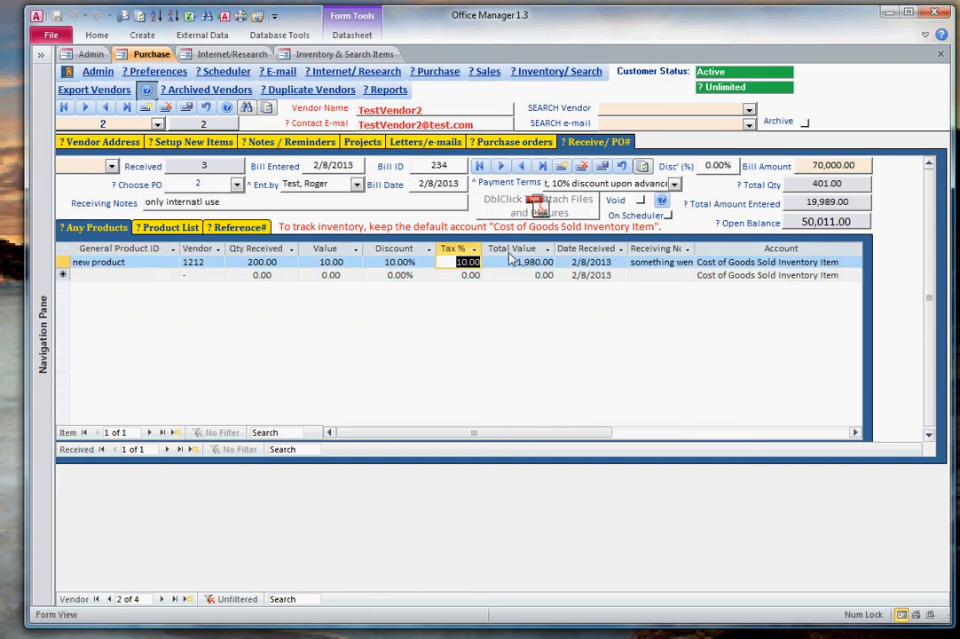
{"action": "key", "text": "Tab"}
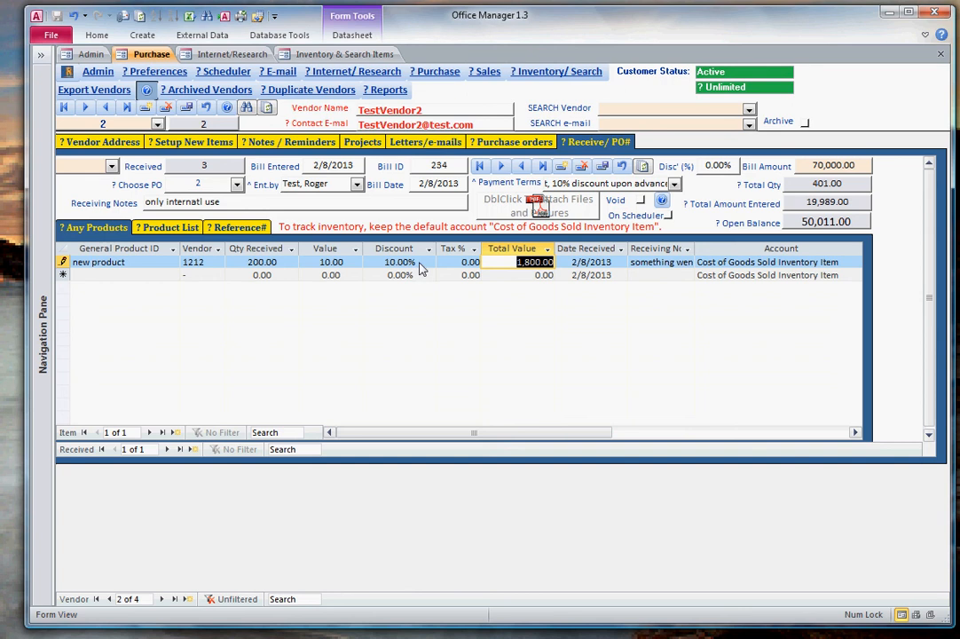
{"action": "left_click", "coordinate": [404, 276]}
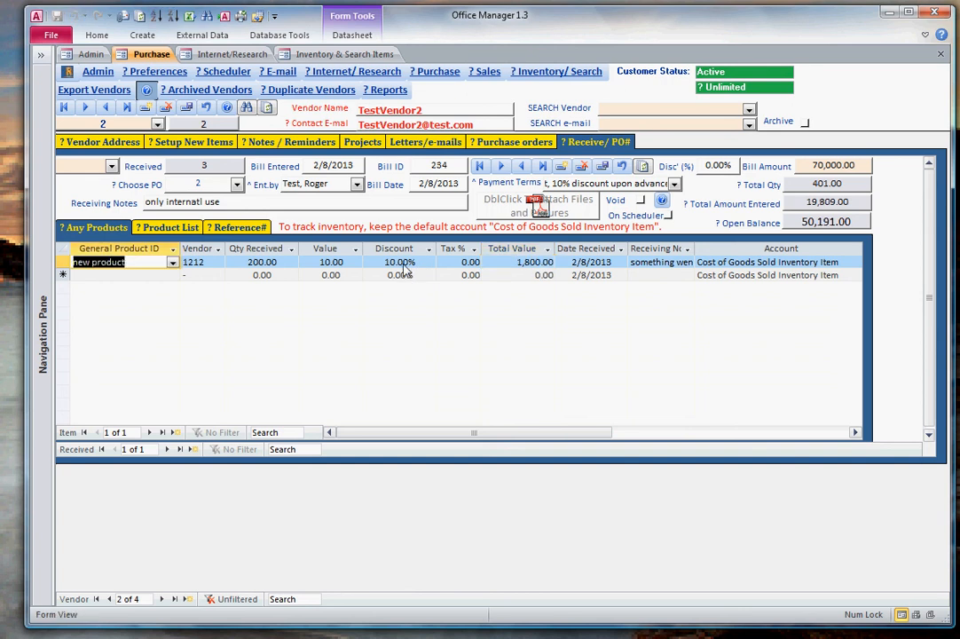
Compare the order's company product line with product 20's received line, and review the received general product line
{"action": "left_click", "coordinate": [518, 144]}
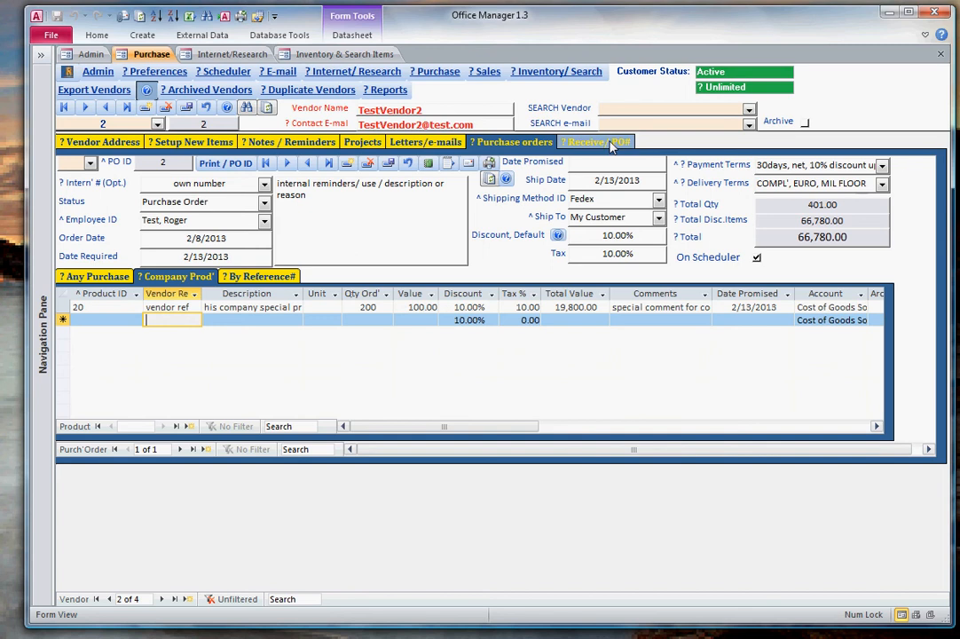
{"action": "left_click", "coordinate": [593, 143]}
{"action": "left_click", "coordinate": [169, 228]}
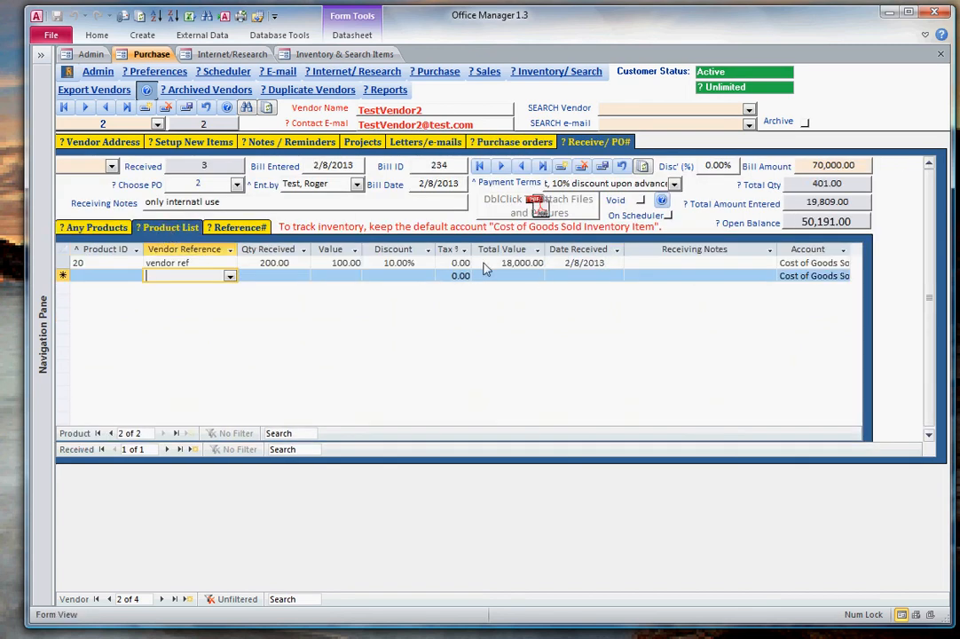
{"action": "left_click", "coordinate": [87, 228]}
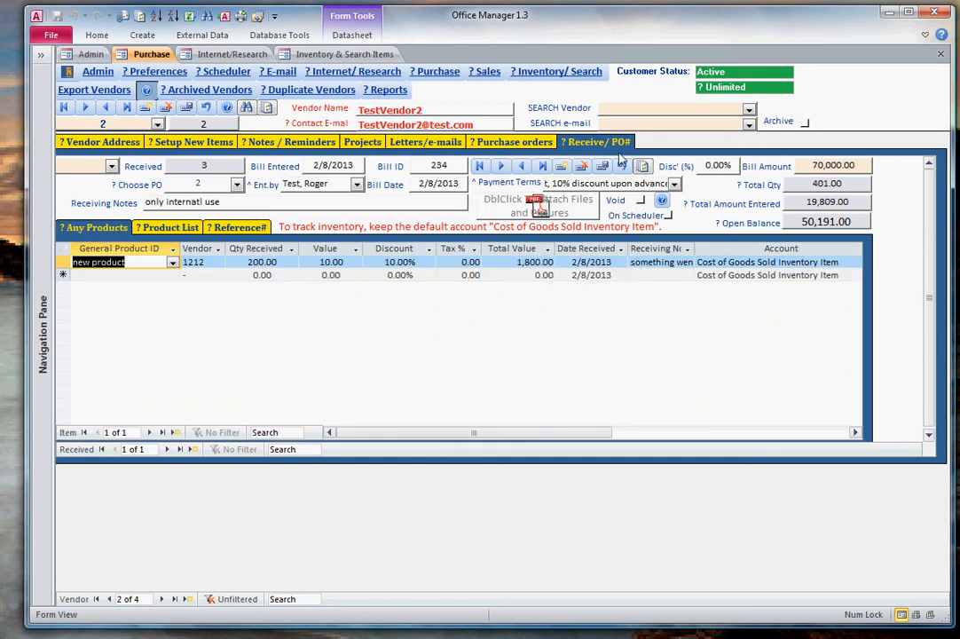
Check the order's general product line and set the tax on the received general product "new product" to 10
{"action": "left_click", "coordinate": [524, 143]}
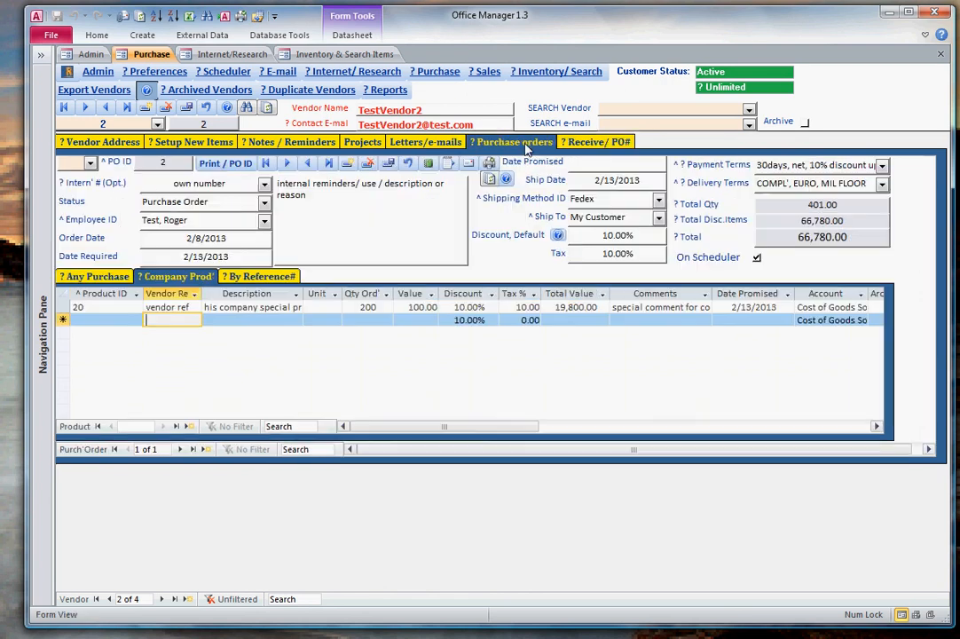
{"action": "left_click", "coordinate": [95, 275]}
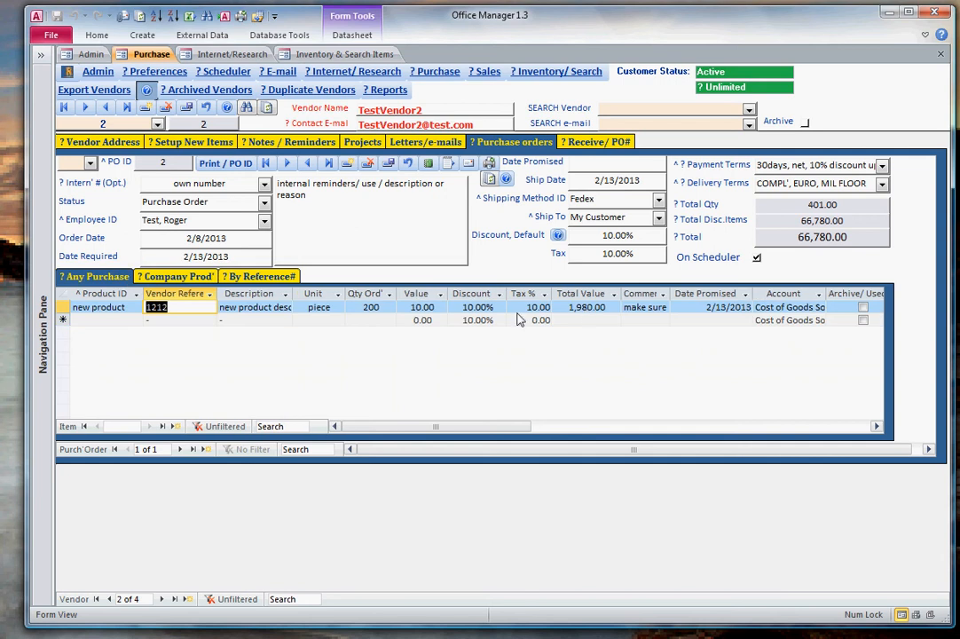
{"action": "left_click", "coordinate": [595, 144]}
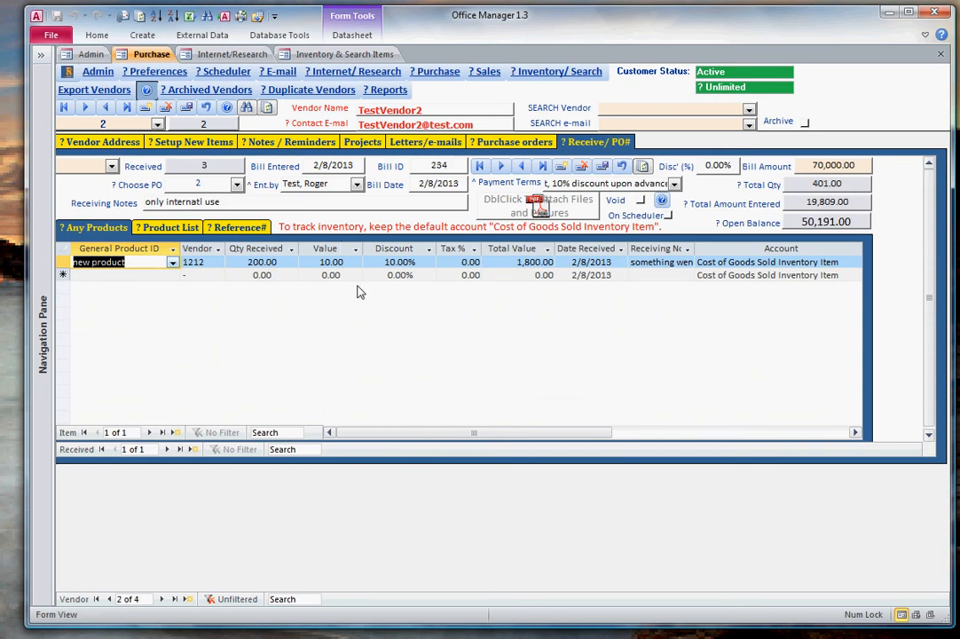
{"action": "left_click", "coordinate": [454, 264]}
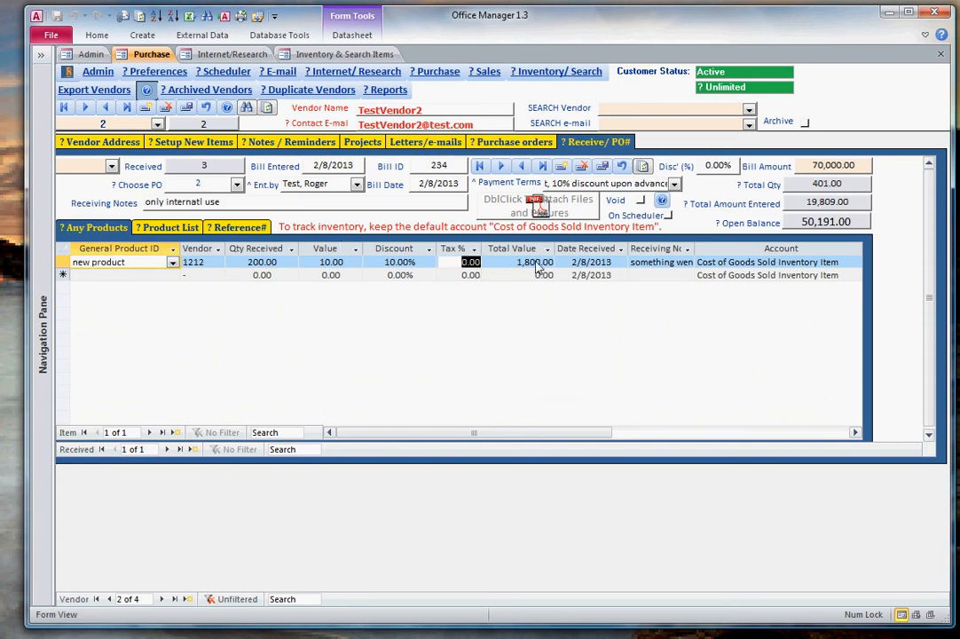
{"action": "type", "text": "10"}
{"action": "key", "text": "Tab"}
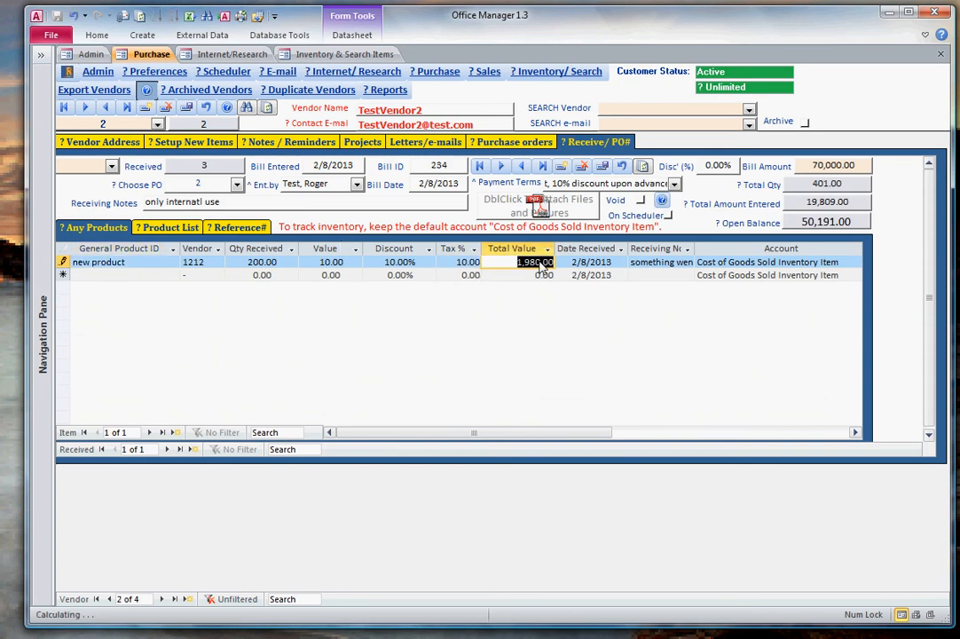
Compare product 20's received line with the purchase order's company product line
{"action": "left_click", "coordinate": [167, 228]}
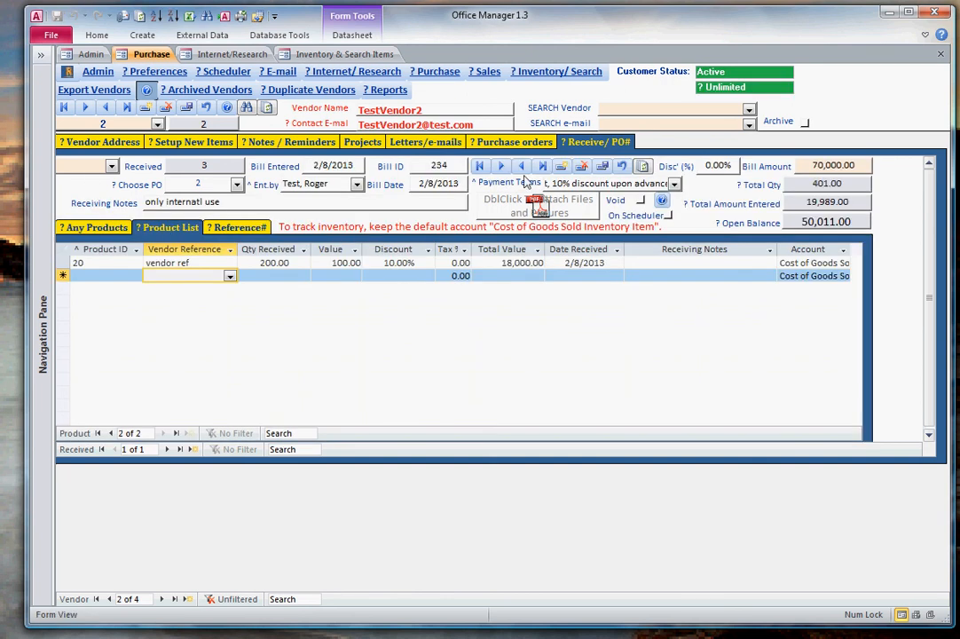
{"action": "left_click", "coordinate": [511, 142]}
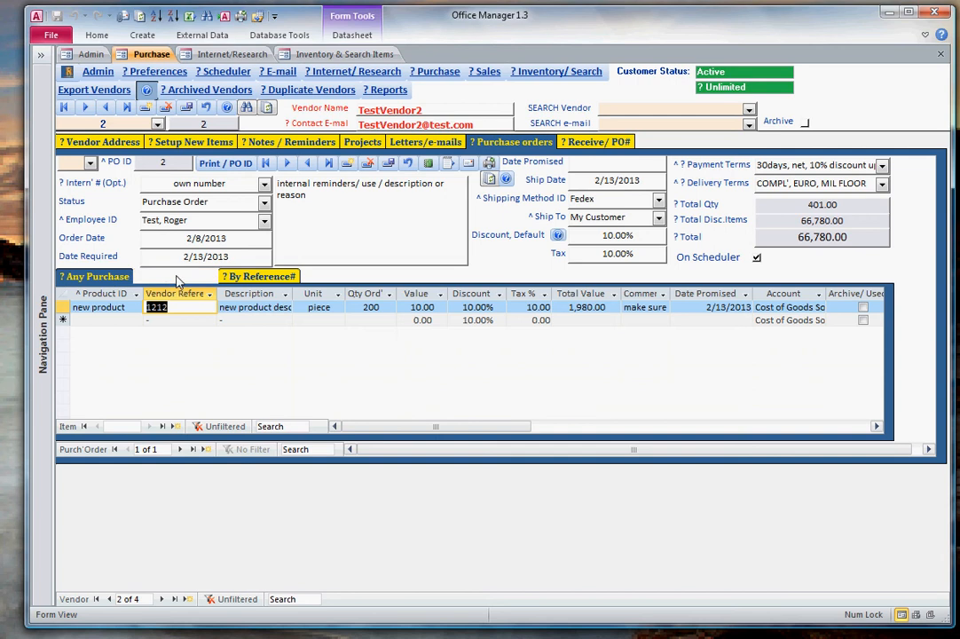
{"action": "left_click", "coordinate": [178, 276]}
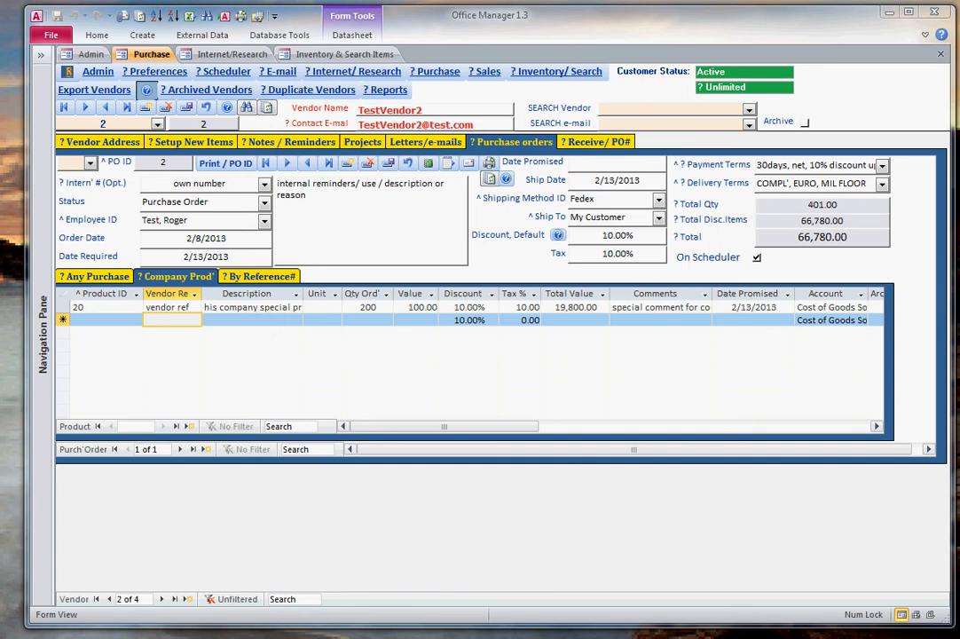
{"action": "left_click", "coordinate": [593, 142]}
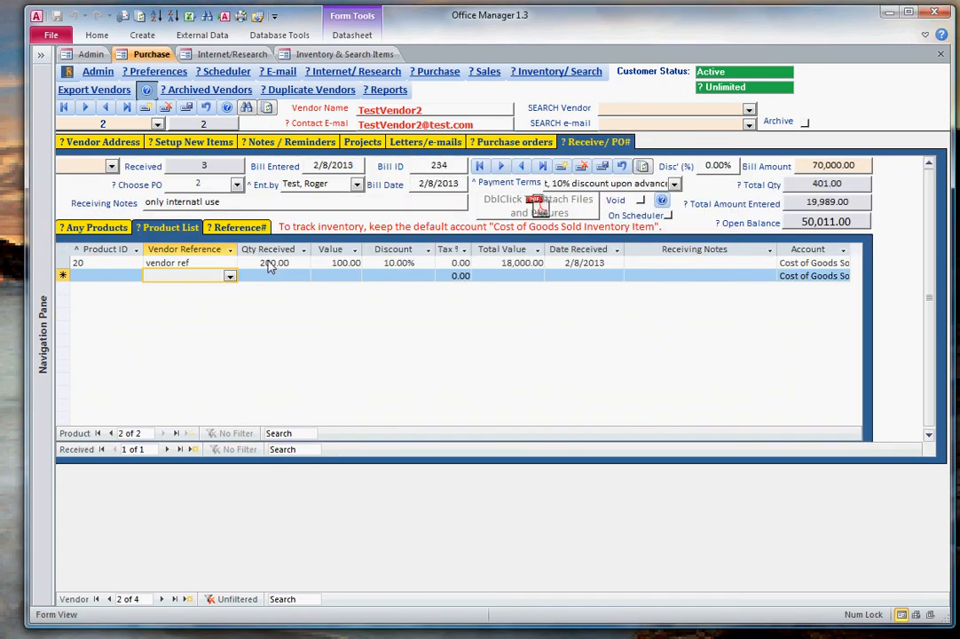
Check reference 1495 against its purchase order line, set its received value to 50000 and save the line
{"action": "left_click", "coordinate": [229, 229]}
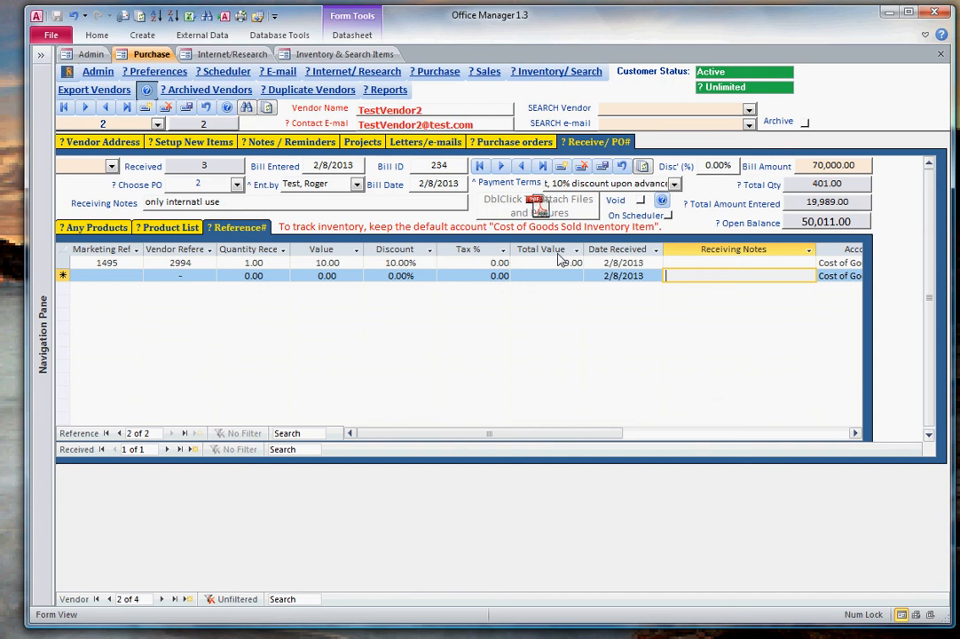
{"action": "left_click", "coordinate": [511, 141]}
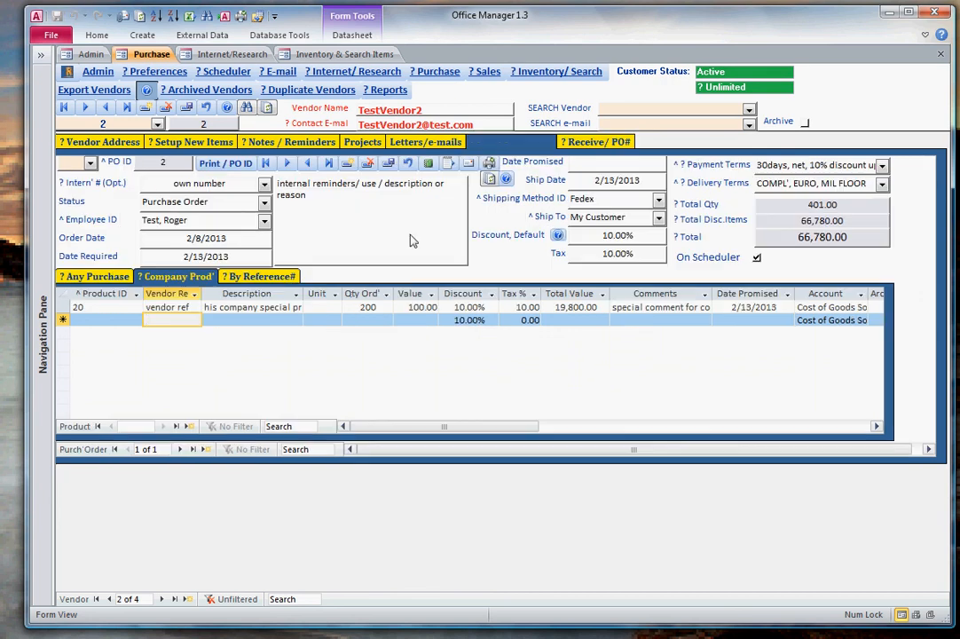
{"action": "left_click", "coordinate": [286, 278]}
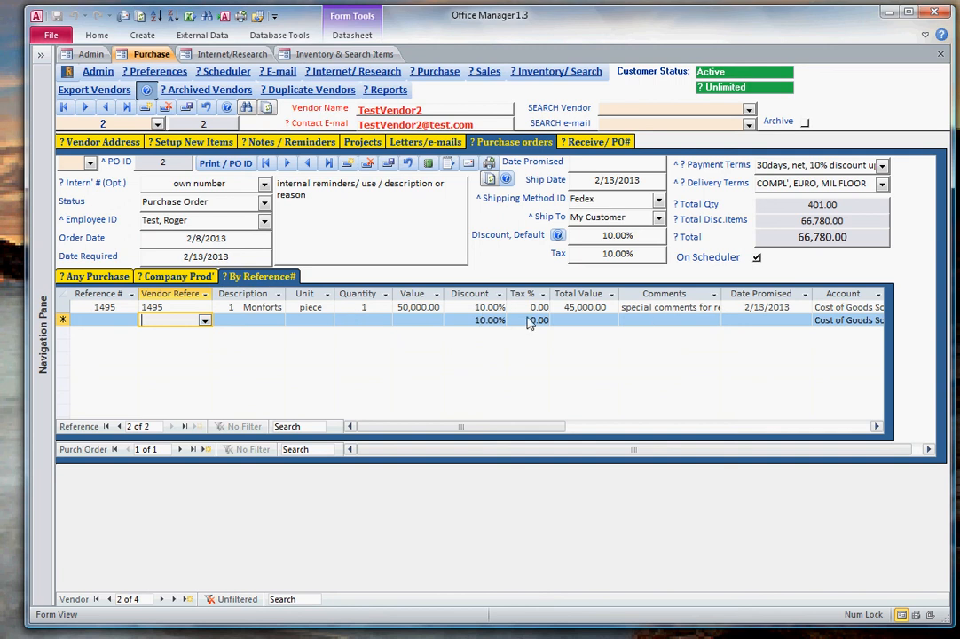
{"action": "left_click", "coordinate": [609, 147]}
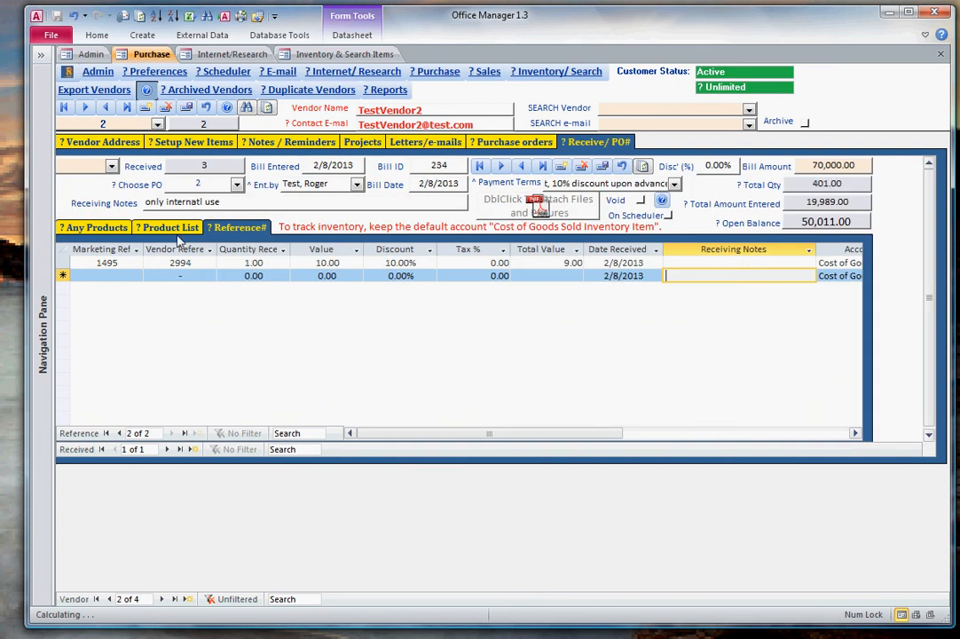
{"action": "left_click", "coordinate": [133, 262]}
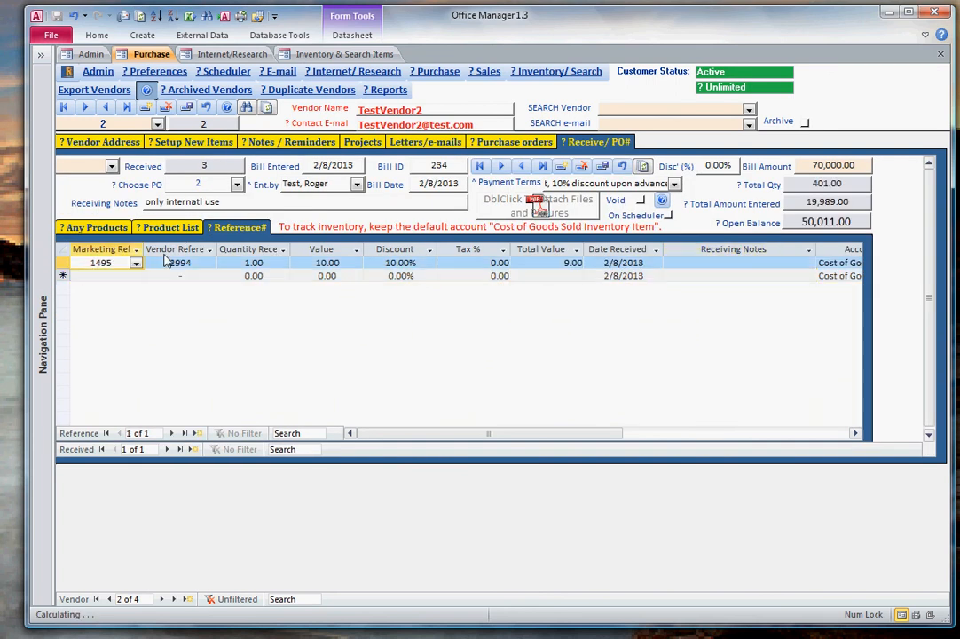
{"action": "left_click_drag", "start_coordinate": [307, 263], "coordinate": [432, 262]}
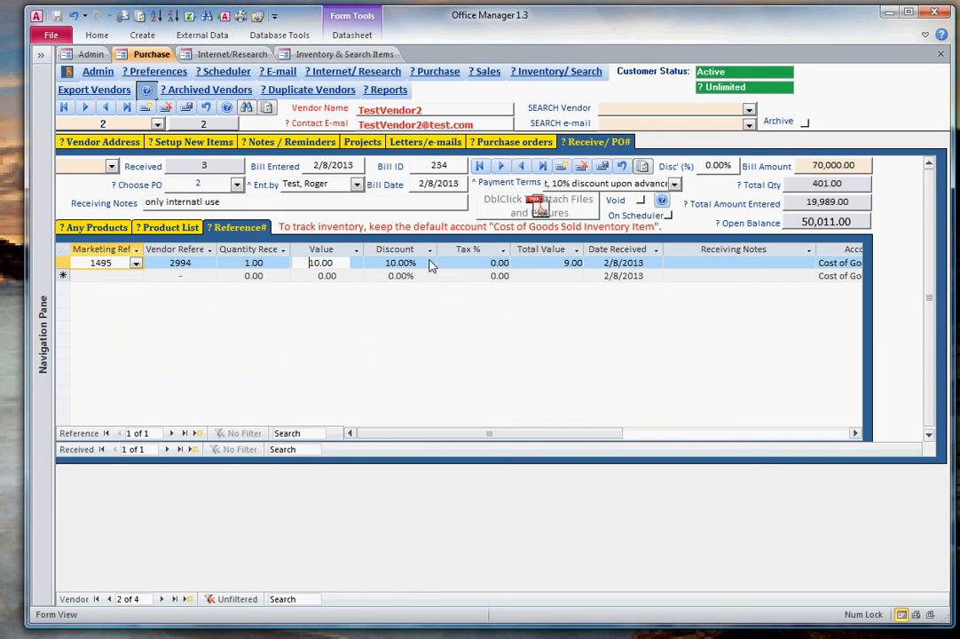
{"action": "type", "text": "50000"}
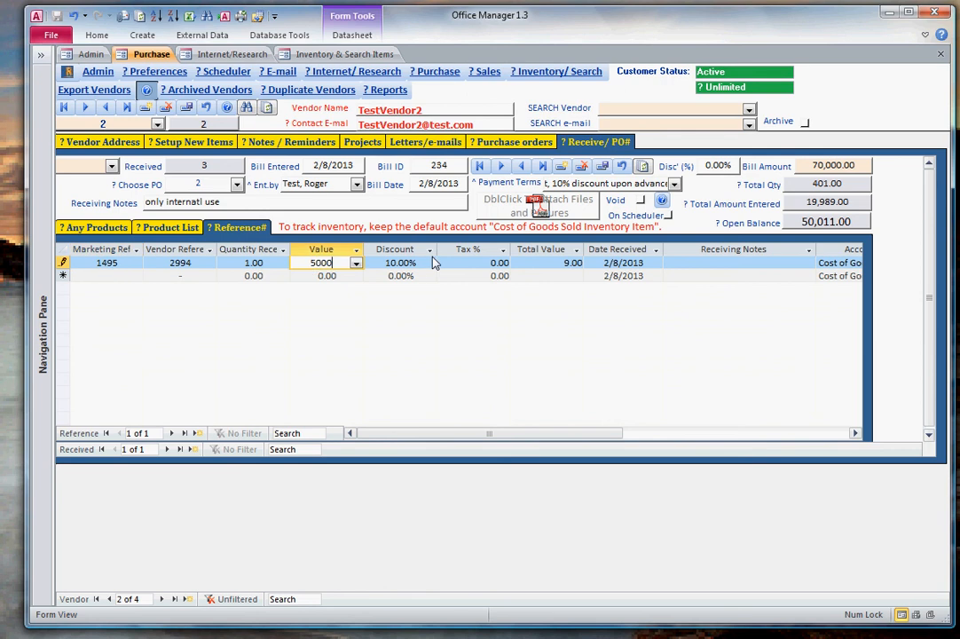
{"action": "key", "text": "Tab"}
{"action": "key", "text": "Tab"}
{"action": "key", "text": "Tab"}
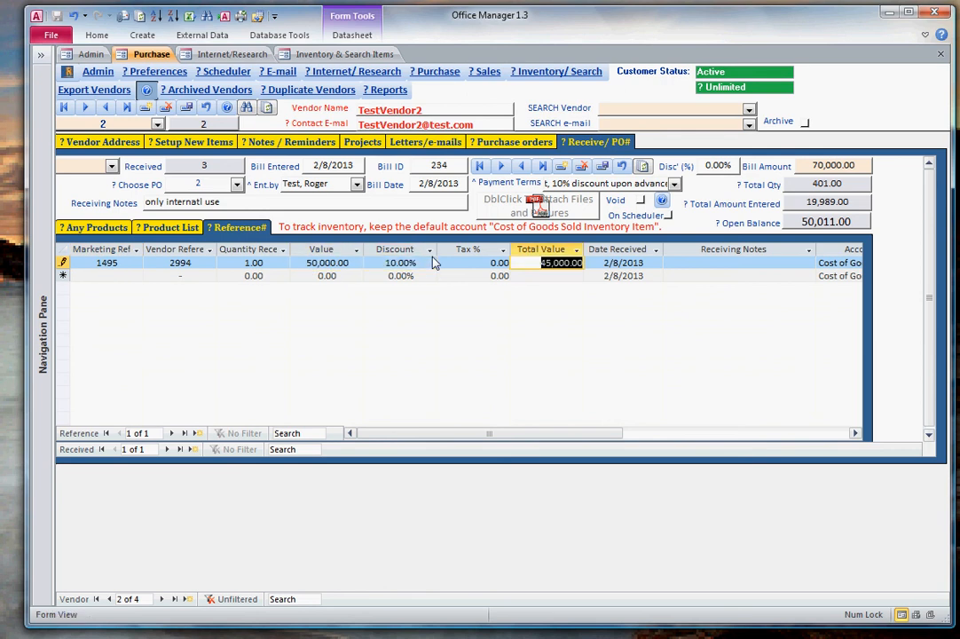
{"action": "key", "text": "Down"}
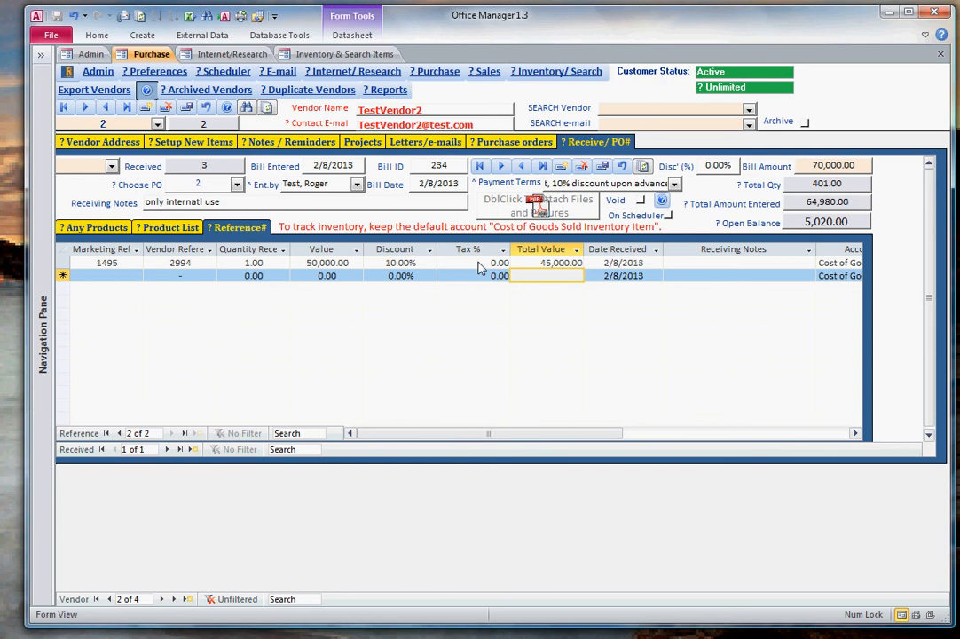
Review the order's reference and company product lines, set the tax on product 20's received line to 10 and save it
{"action": "left_click", "coordinate": [513, 142]}
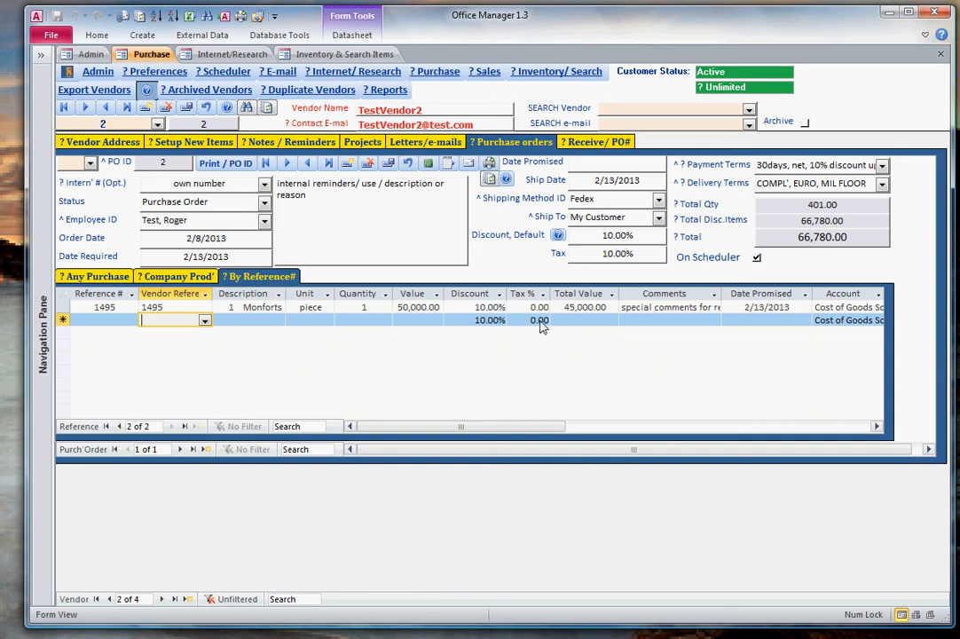
{"action": "left_click", "coordinate": [586, 145]}
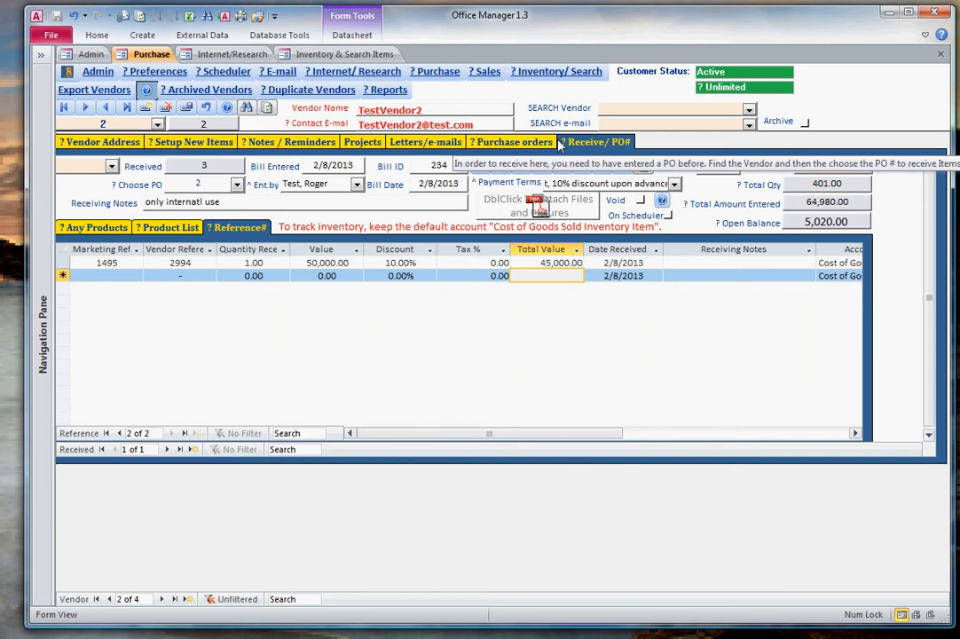
{"action": "left_click", "coordinate": [539, 145]}
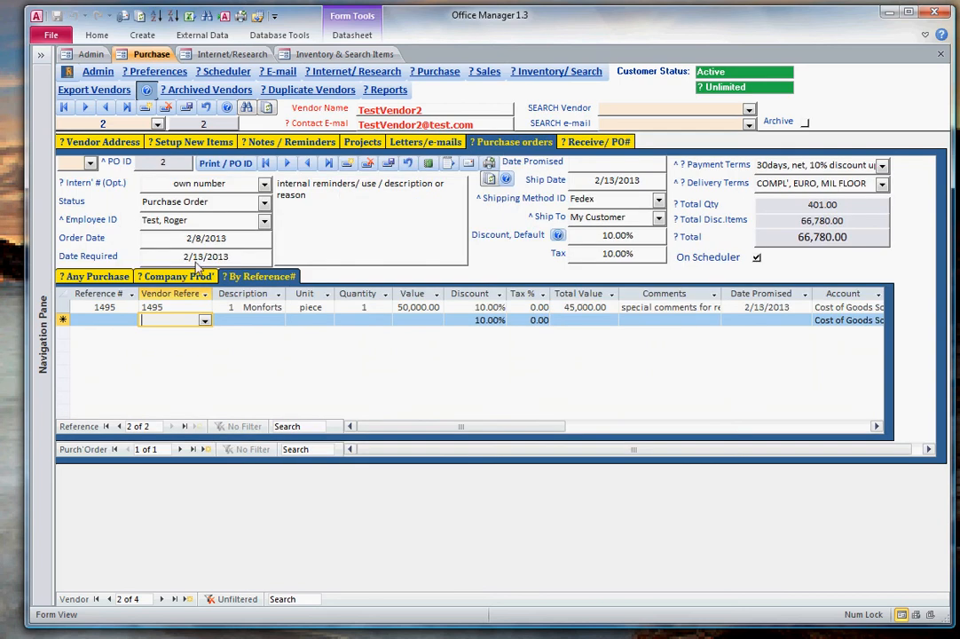
{"action": "left_click", "coordinate": [186, 279]}
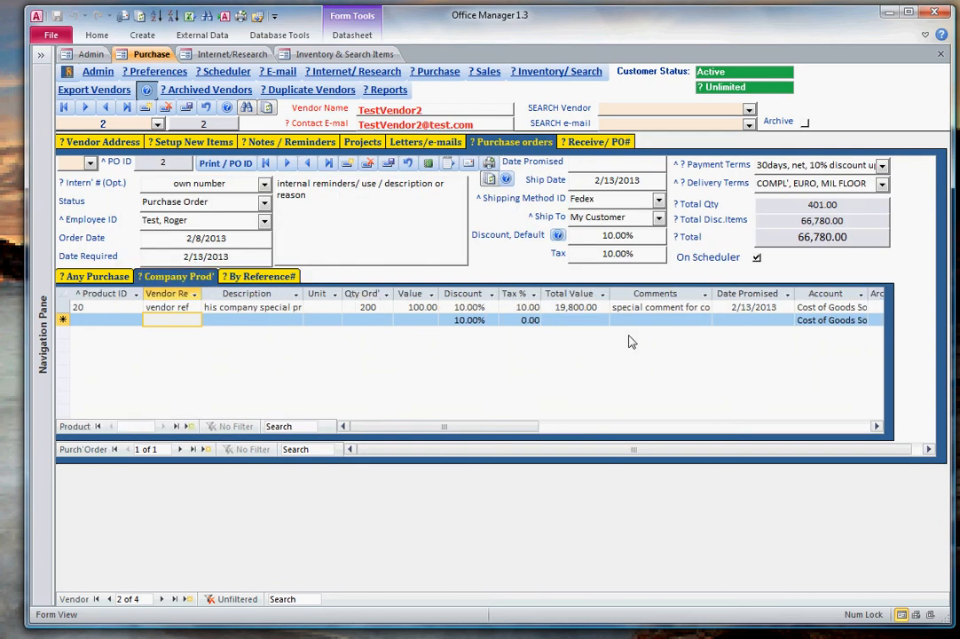
{"action": "left_click", "coordinate": [605, 145]}
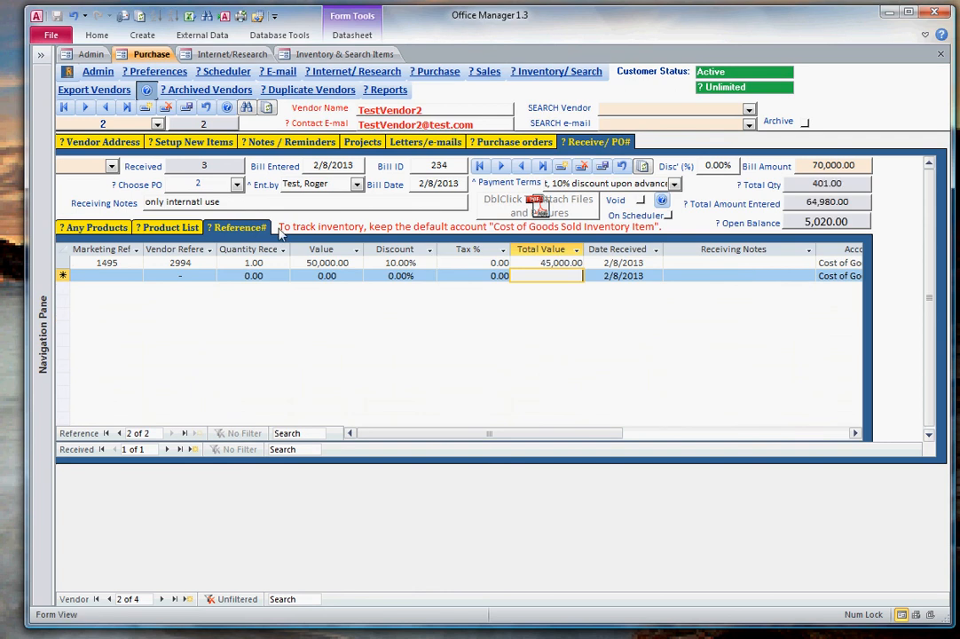
{"action": "left_click", "coordinate": [186, 229]}
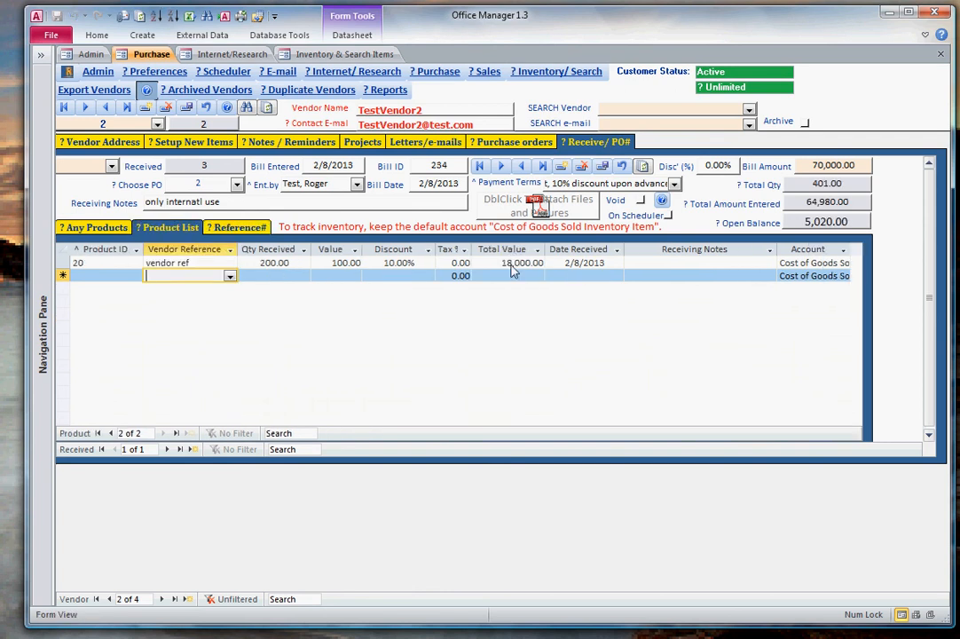
{"action": "left_click", "coordinate": [451, 262]}
{"action": "type", "text": "10"}
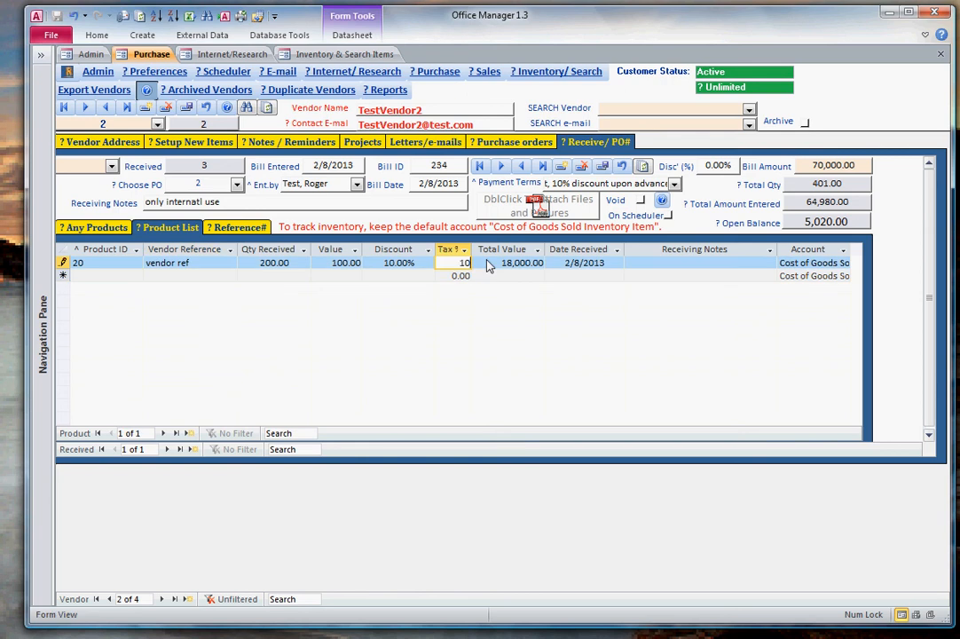
{"action": "left_click", "coordinate": [486, 261]}
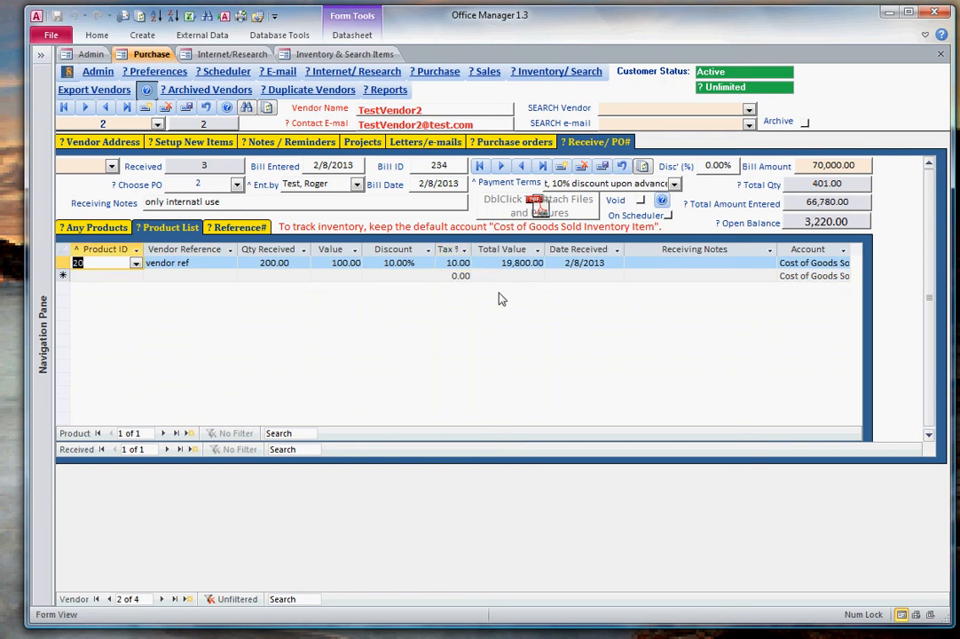
{"action": "left_click", "coordinate": [457, 275]}
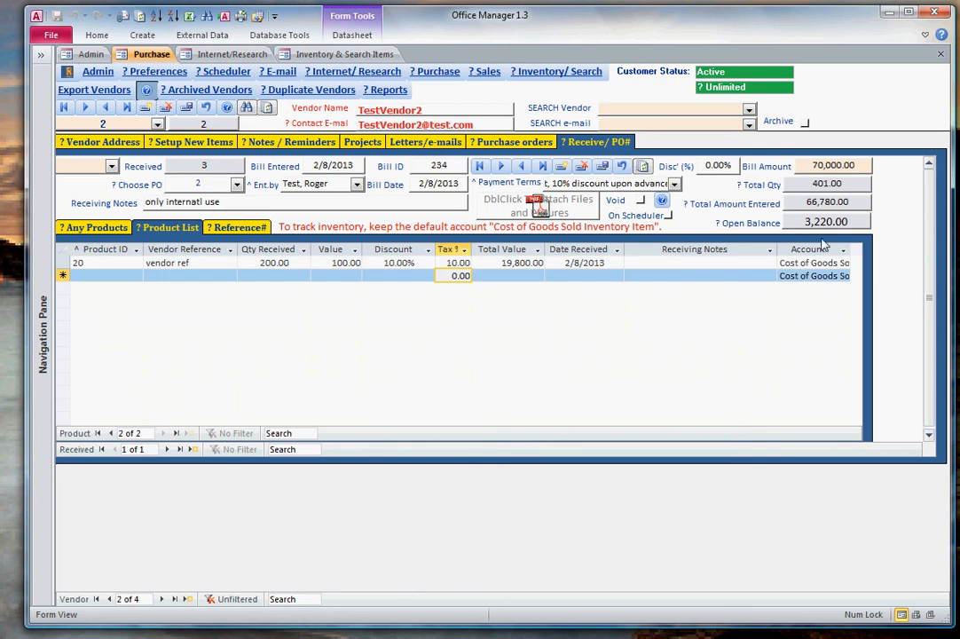
Compare the received general product line with its purchase order line, and examine the order's reference line and totals
{"action": "left_click", "coordinate": [89, 227]}
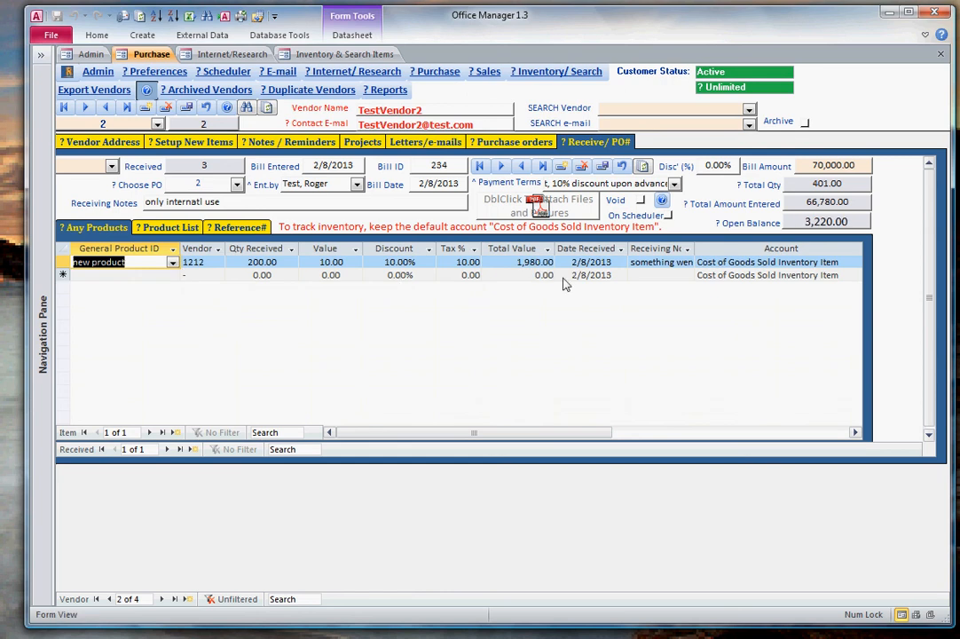
{"action": "left_click", "coordinate": [515, 145]}
{"action": "left_click", "coordinate": [98, 277]}
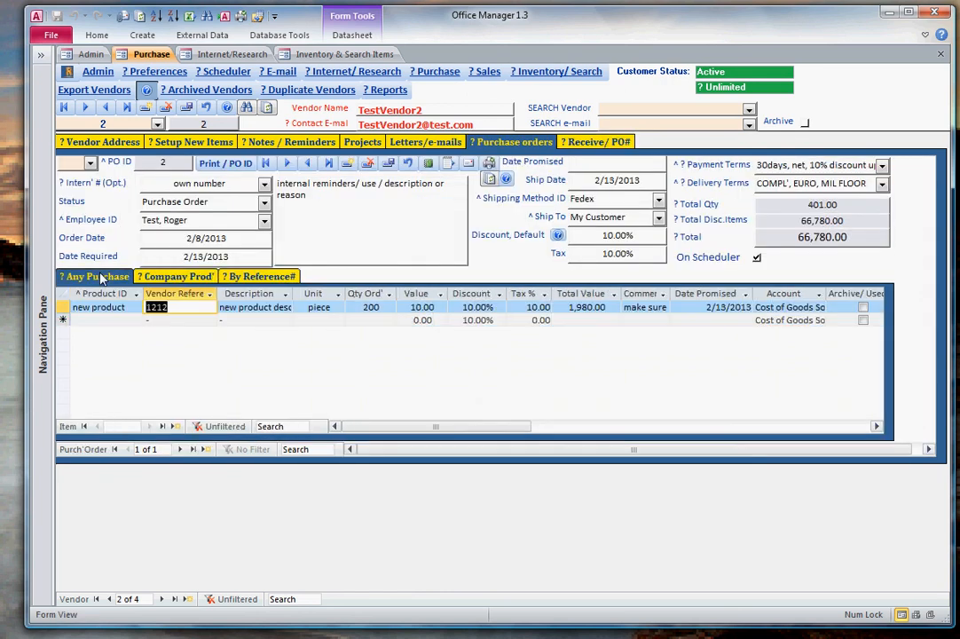
{"action": "left_click", "coordinate": [540, 321]}
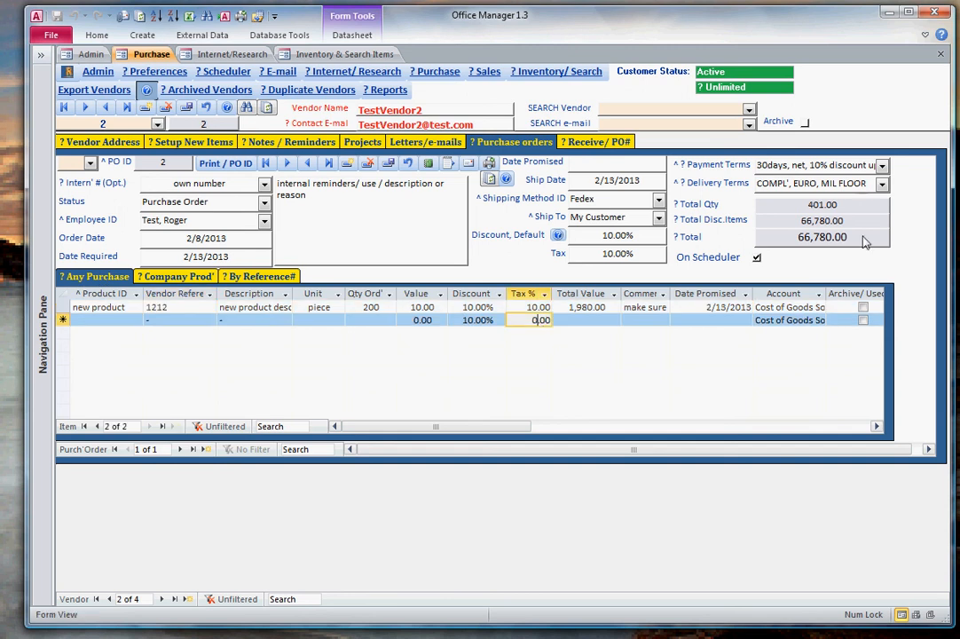
{"action": "left_click", "coordinate": [534, 309]}
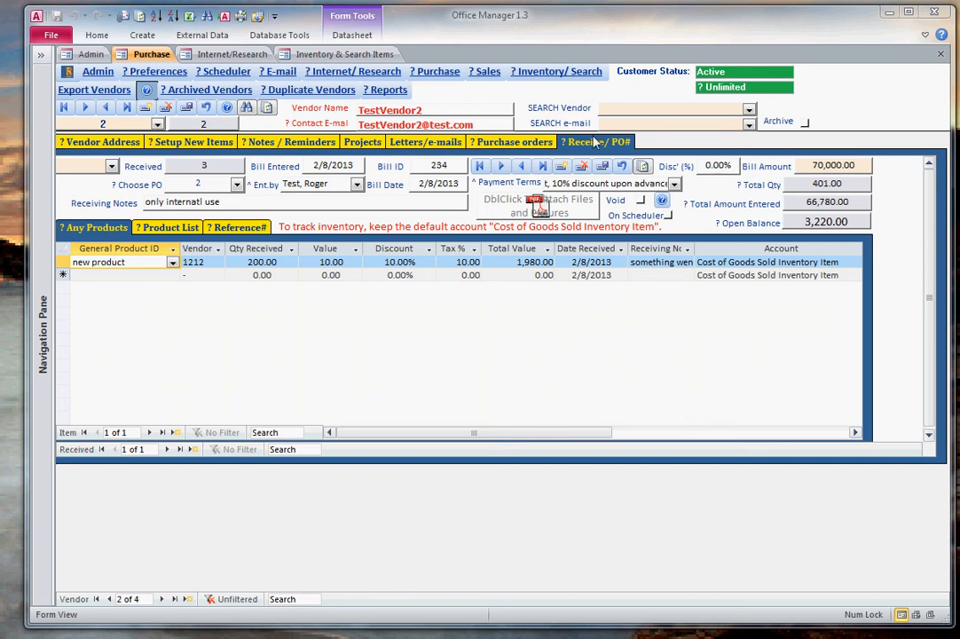
{"action": "left_click", "coordinate": [510, 142]}
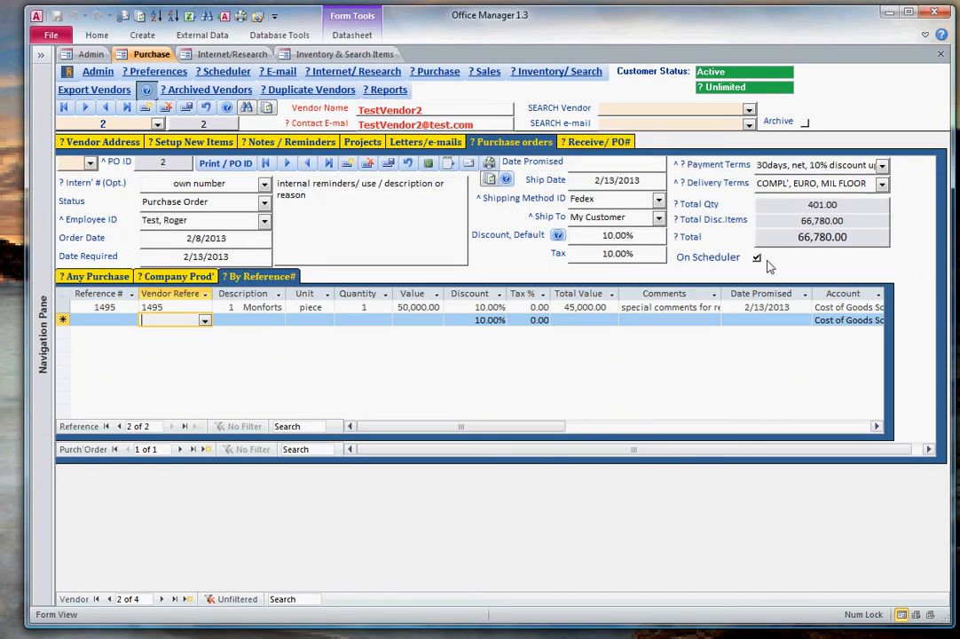
Set the received bill's amount to 66780 so it matches the purchase order total
{"action": "left_click", "coordinate": [601, 144]}
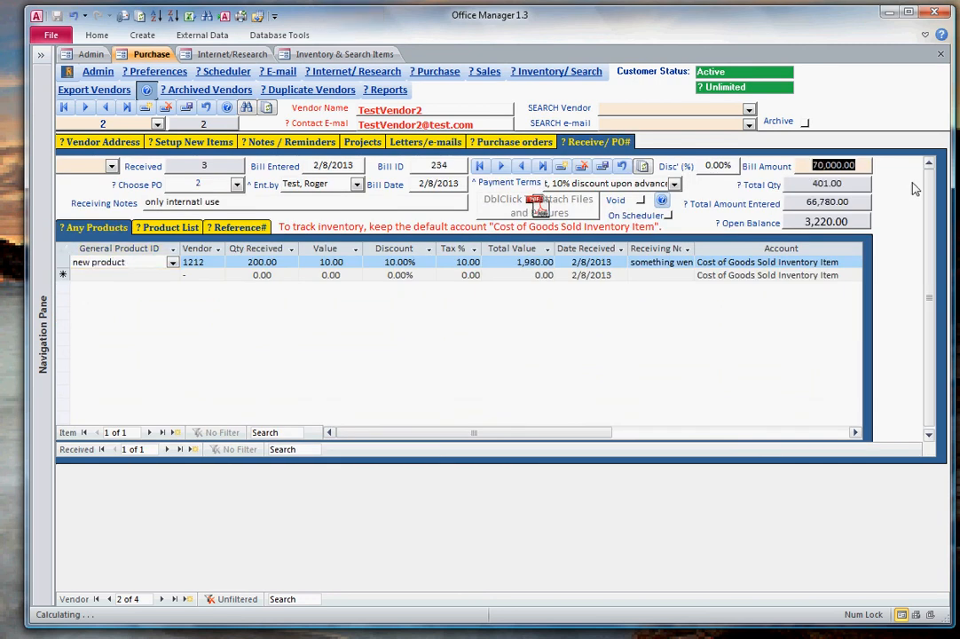
{"action": "type", "text": "66780"}
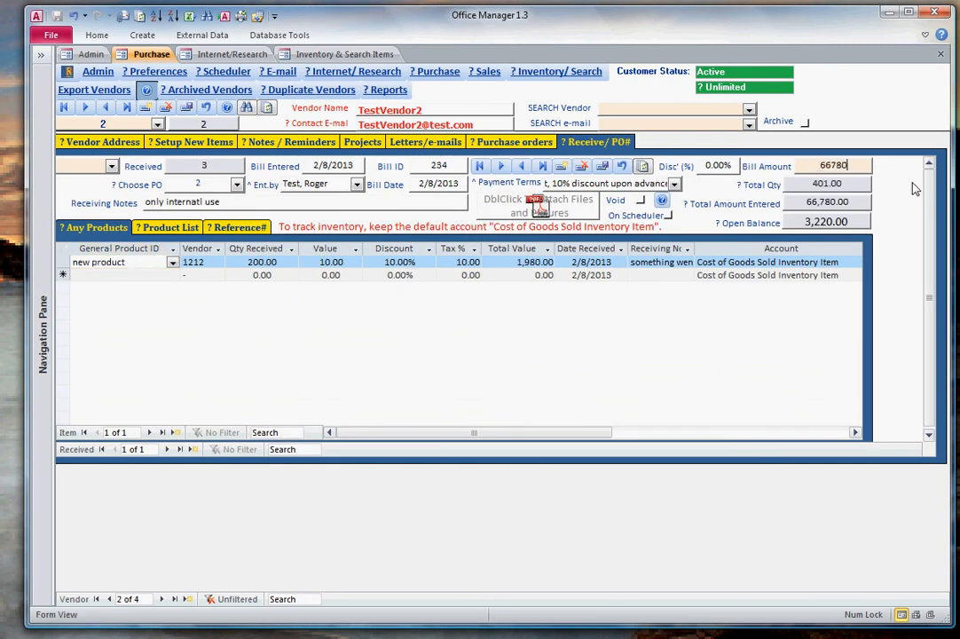
{"action": "left_click", "coordinate": [812, 203]}
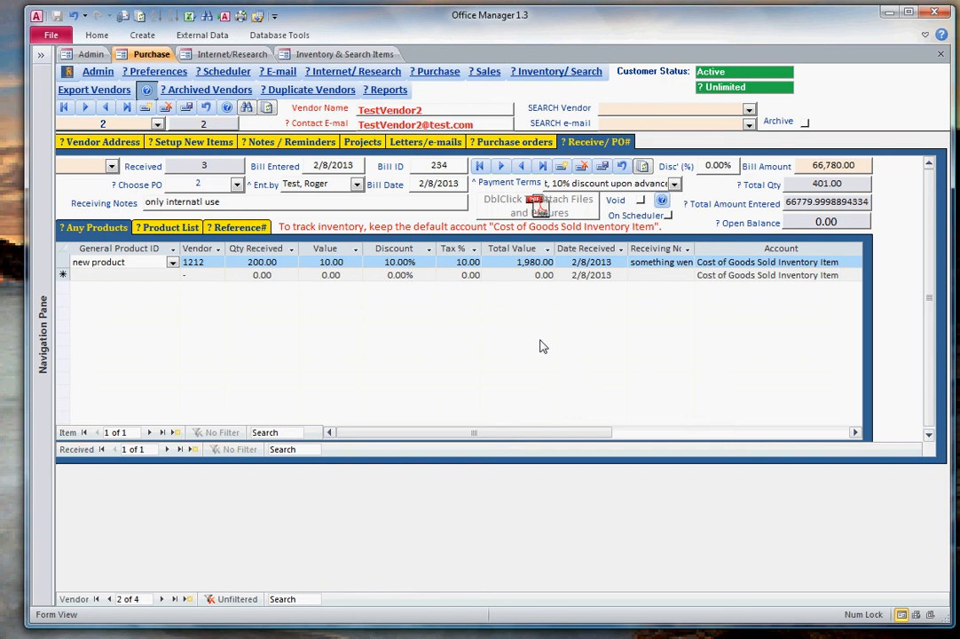
Start a new received bill for TestVendor2, choose its existing purchase order, and delete that bill
{"action": "left_click", "coordinate": [460, 276]}
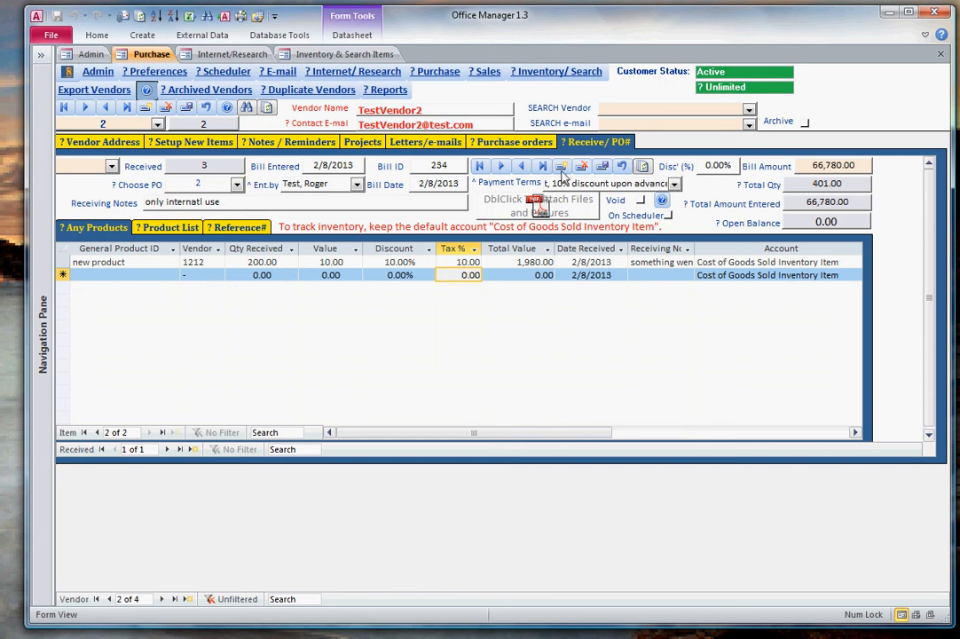
{"action": "left_click", "coordinate": [561, 165]}
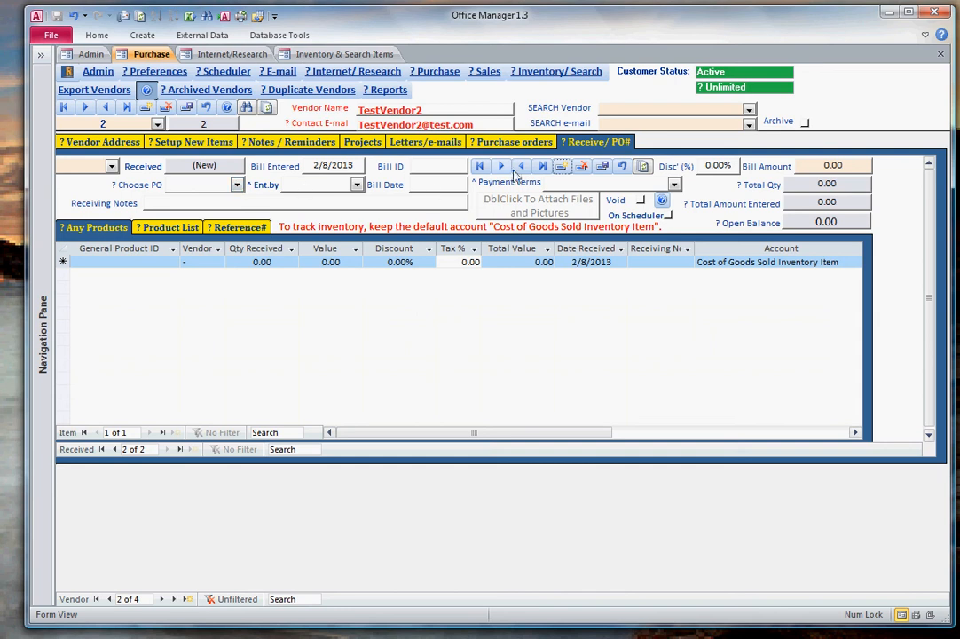
{"action": "left_click", "coordinate": [237, 184]}
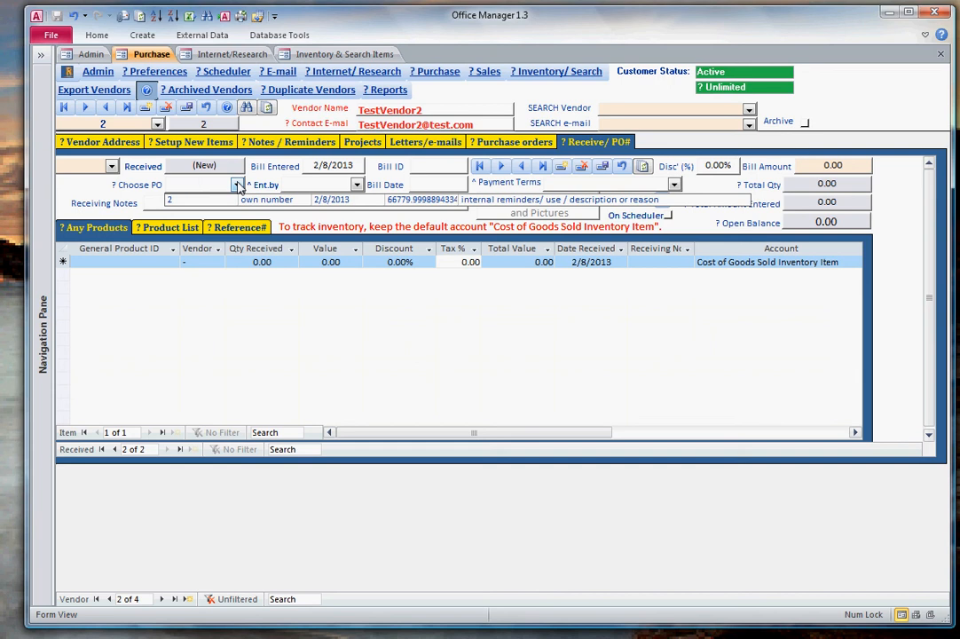
{"action": "left_click", "coordinate": [233, 199]}
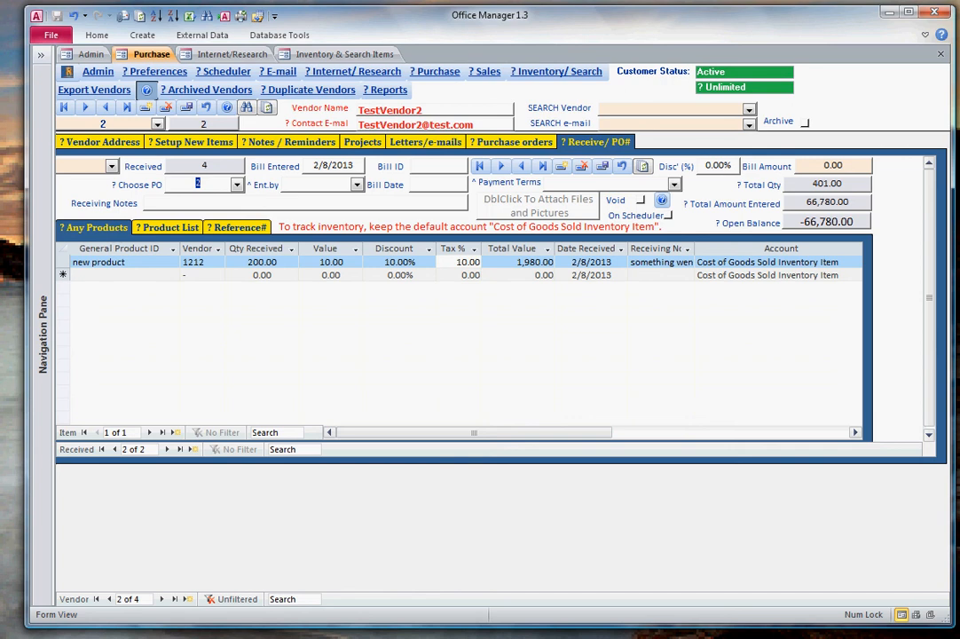
{"action": "left_click", "coordinate": [581, 166]}
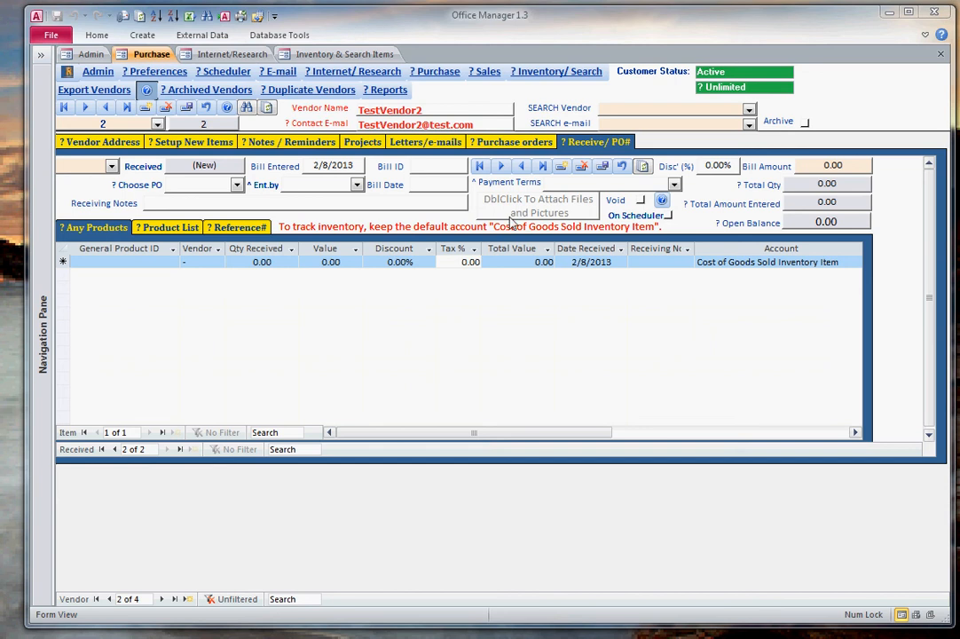
Check the purchase orders offered for selection on the new received bill
{"action": "left_click", "coordinate": [238, 186]}
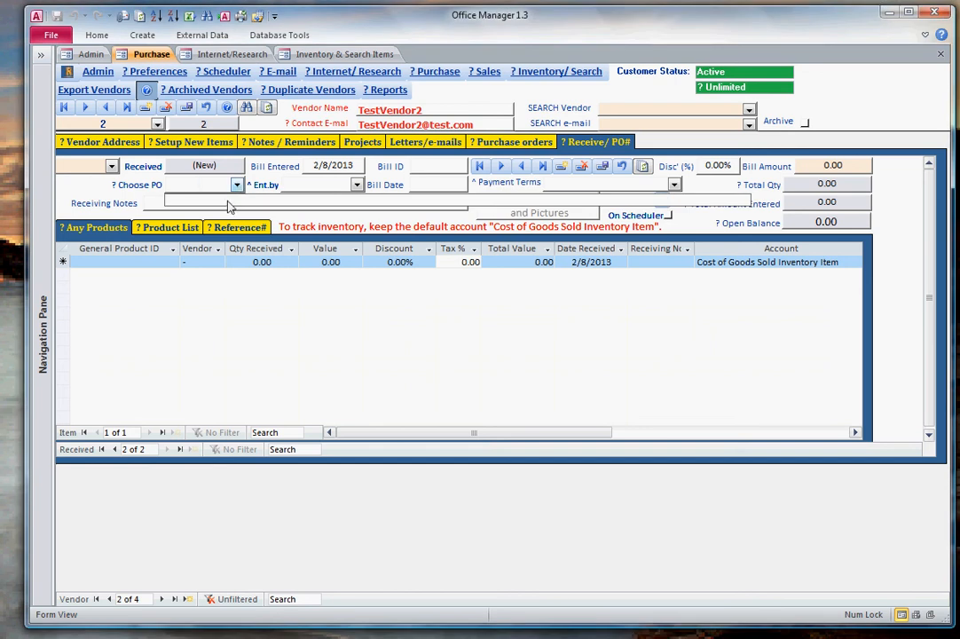
{"action": "left_click", "coordinate": [237, 187]}
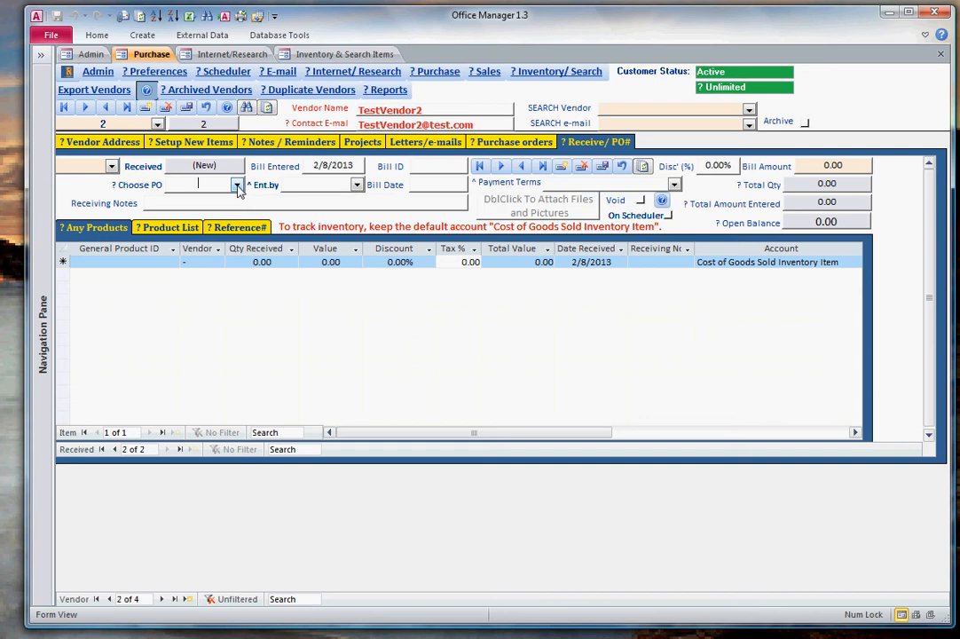
{"action": "left_click", "coordinate": [237, 187]}
{"action": "left_click", "coordinate": [237, 186]}
{"action": "left_click", "coordinate": [237, 186]}
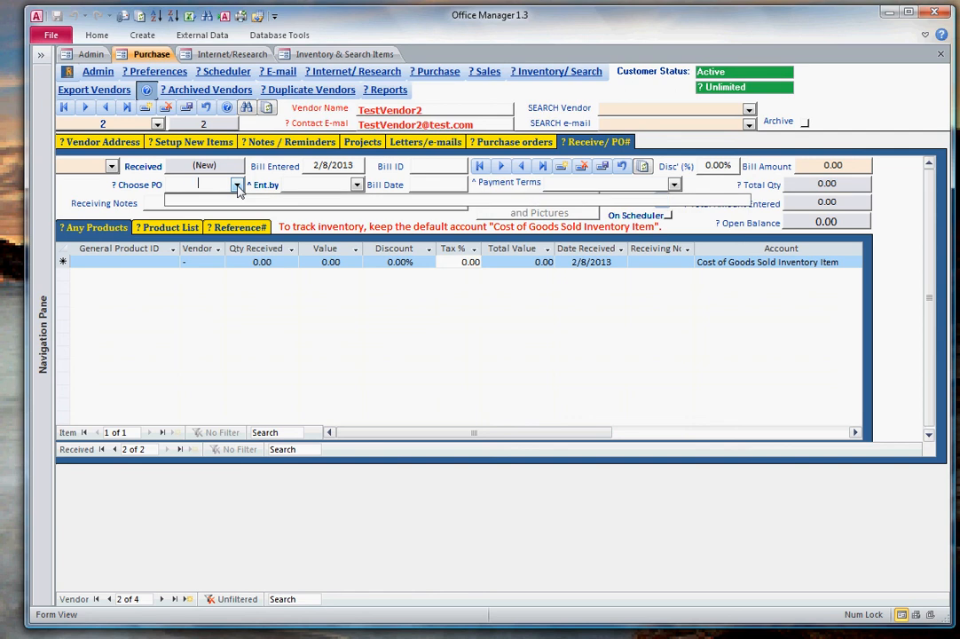
{"action": "left_click", "coordinate": [237, 186]}
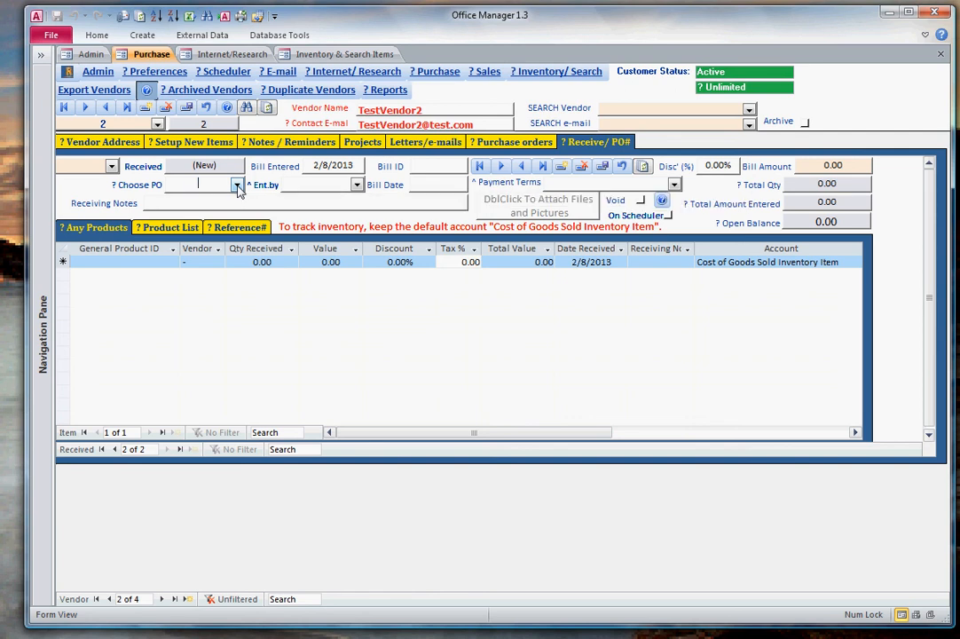
Return to the existing received bill, set the general product's received quantity to 100, and save the line
{"action": "left_click", "coordinate": [523, 170]}
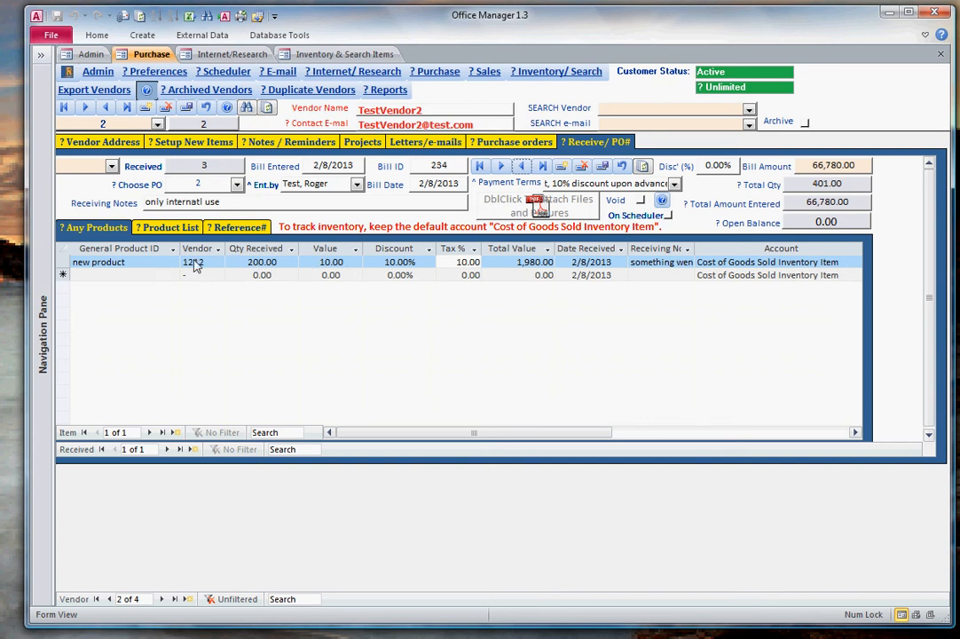
{"action": "left_click_drag", "start_coordinate": [250, 267], "coordinate": [315, 272]}
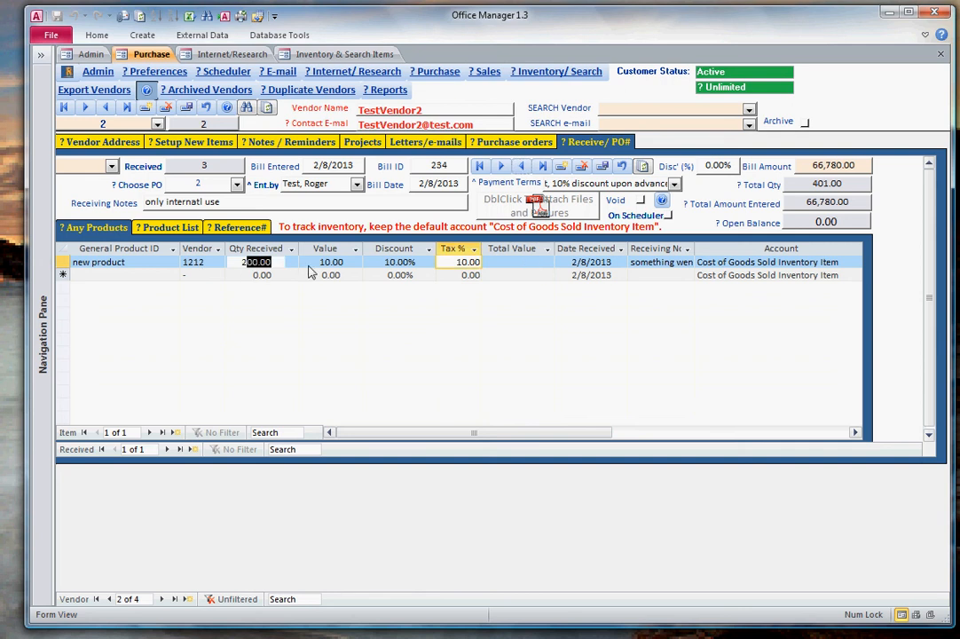
{"action": "type", "text": "100"}
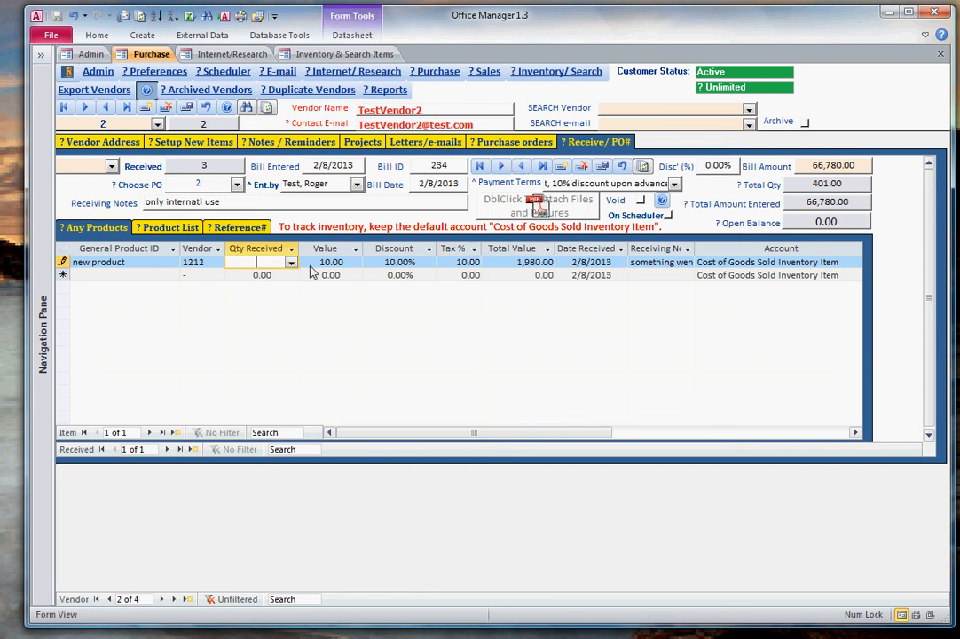
{"action": "key", "text": "Return"}
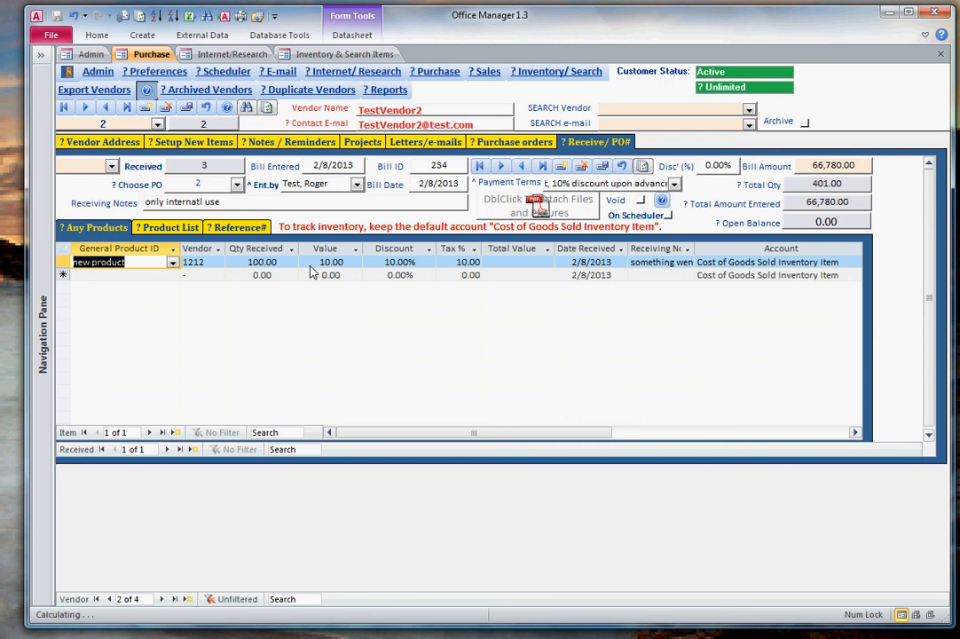
{"action": "left_click", "coordinate": [262, 276]}
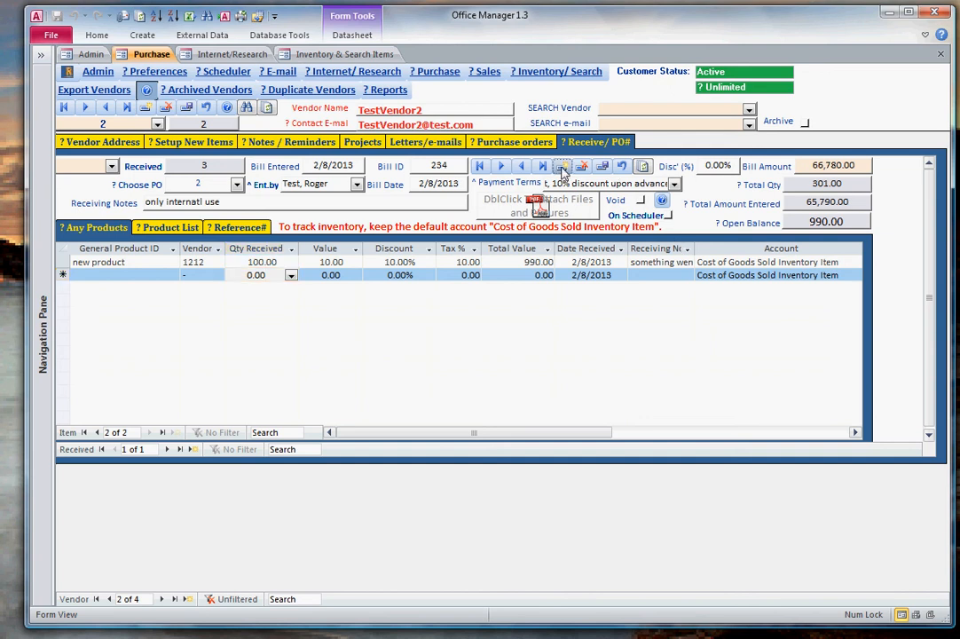
Try to receive the purchase order's remaining items on a new bill and open the reports without a bill date
{"action": "left_click", "coordinate": [560, 166]}
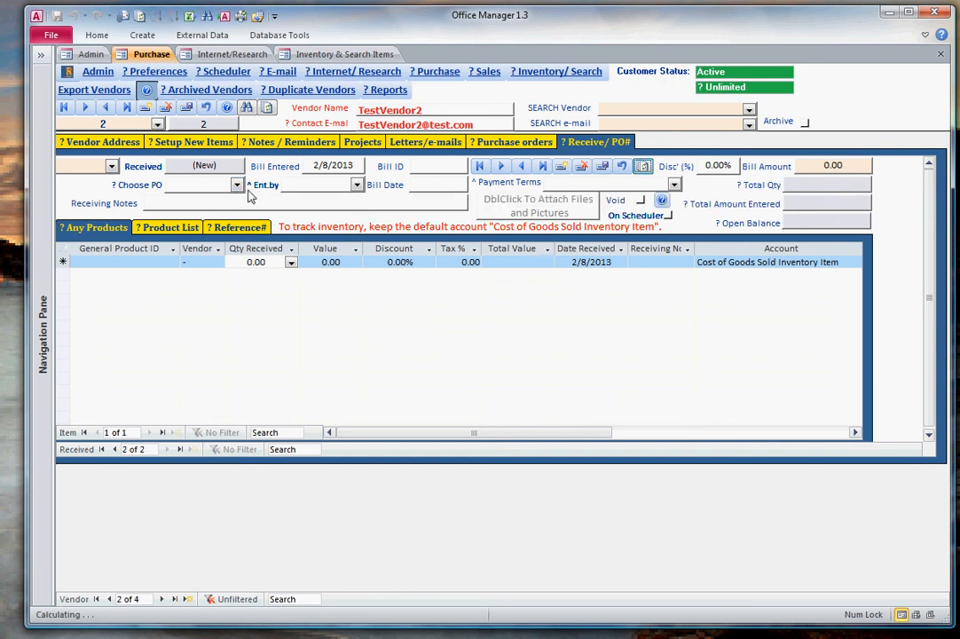
{"action": "left_click", "coordinate": [236, 185]}
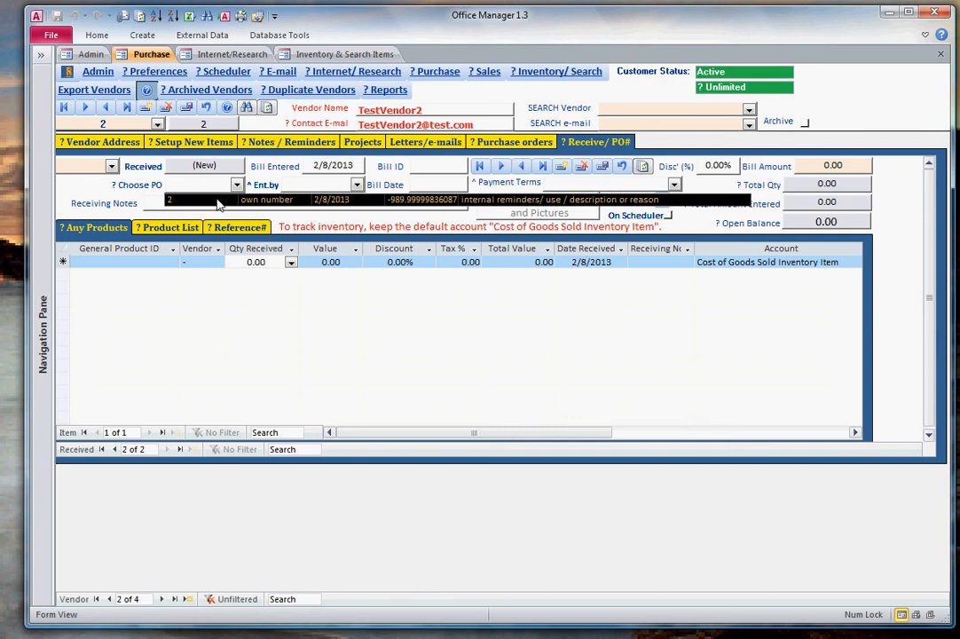
{"action": "left_click", "coordinate": [217, 200]}
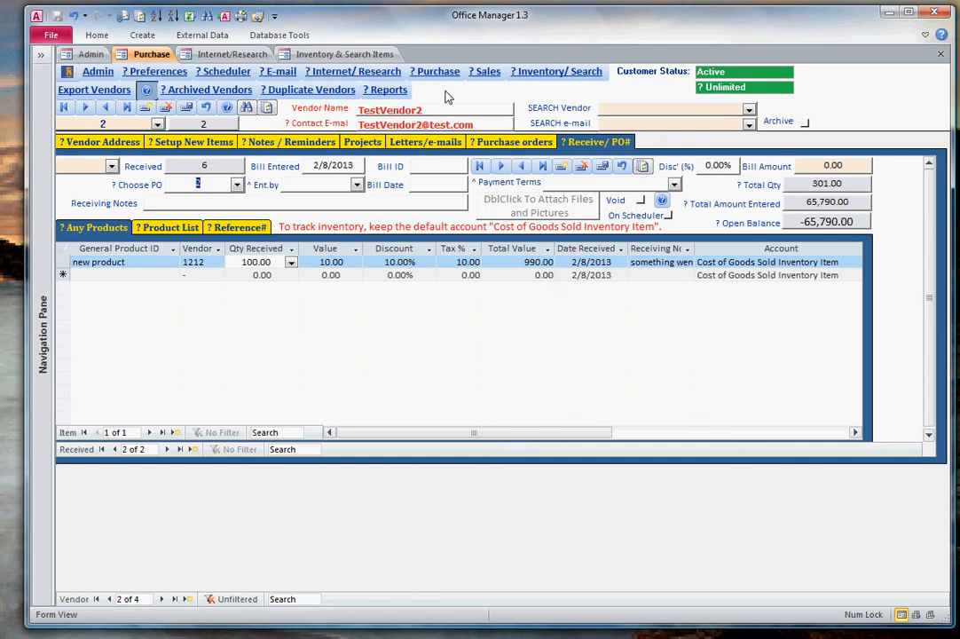
{"action": "left_click", "coordinate": [387, 90]}
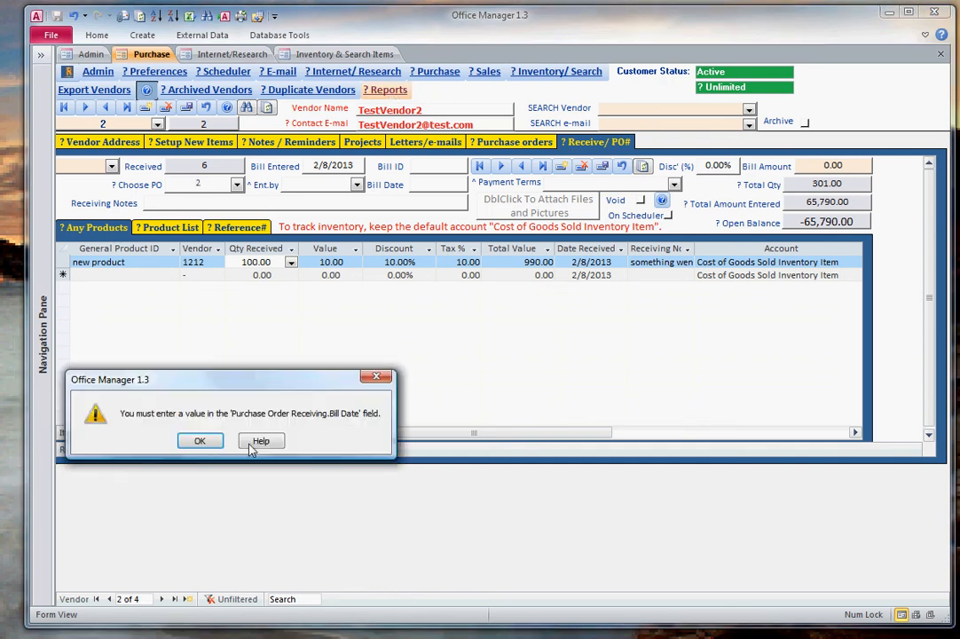
{"action": "left_click", "coordinate": [200, 440]}
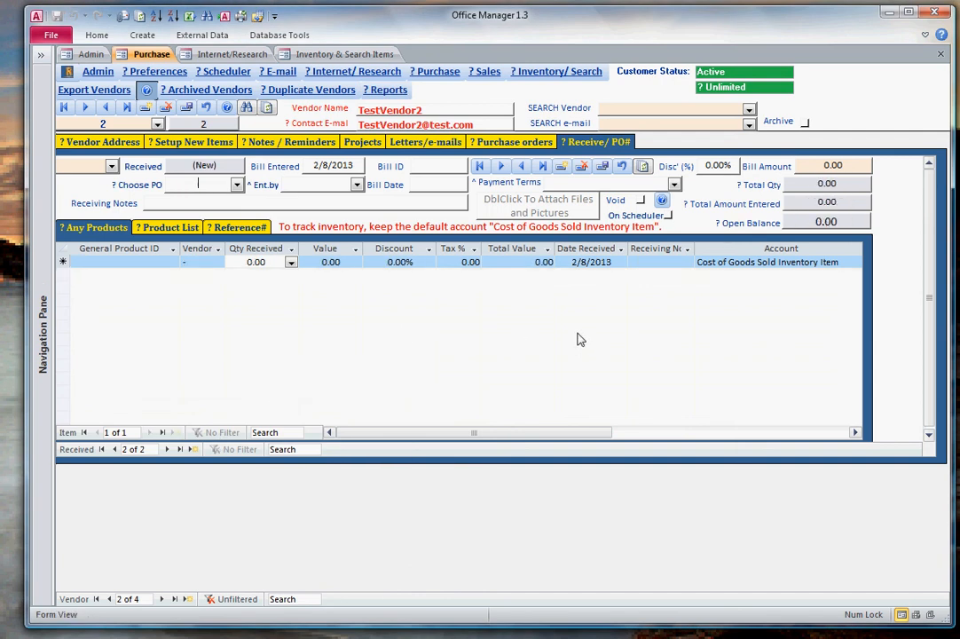
Examine the Inventory report's quantities, average costs and total values, consult its help, and close the report
{"action": "left_click", "coordinate": [382, 91]}
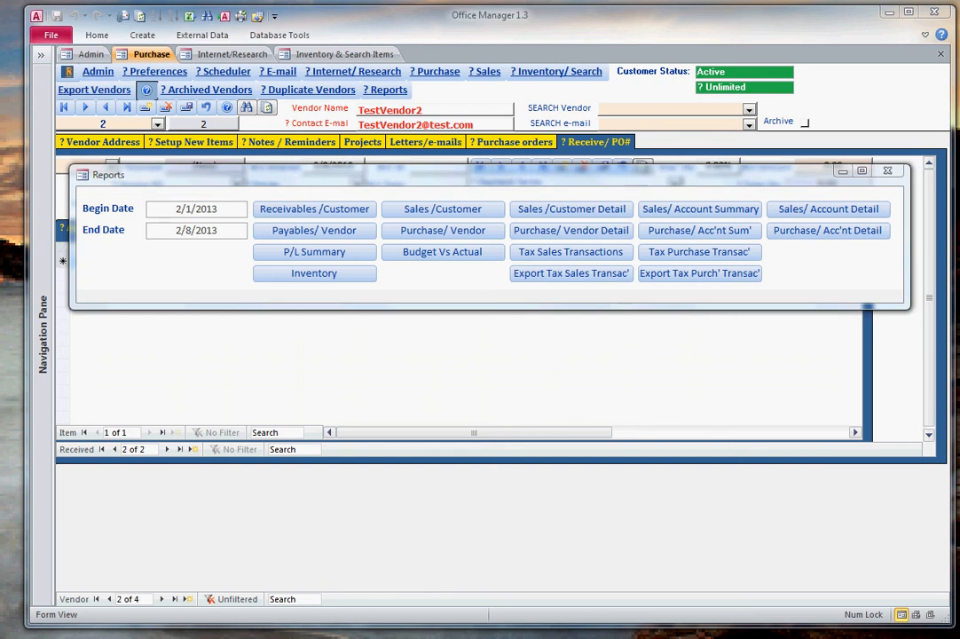
{"action": "left_click", "coordinate": [295, 279]}
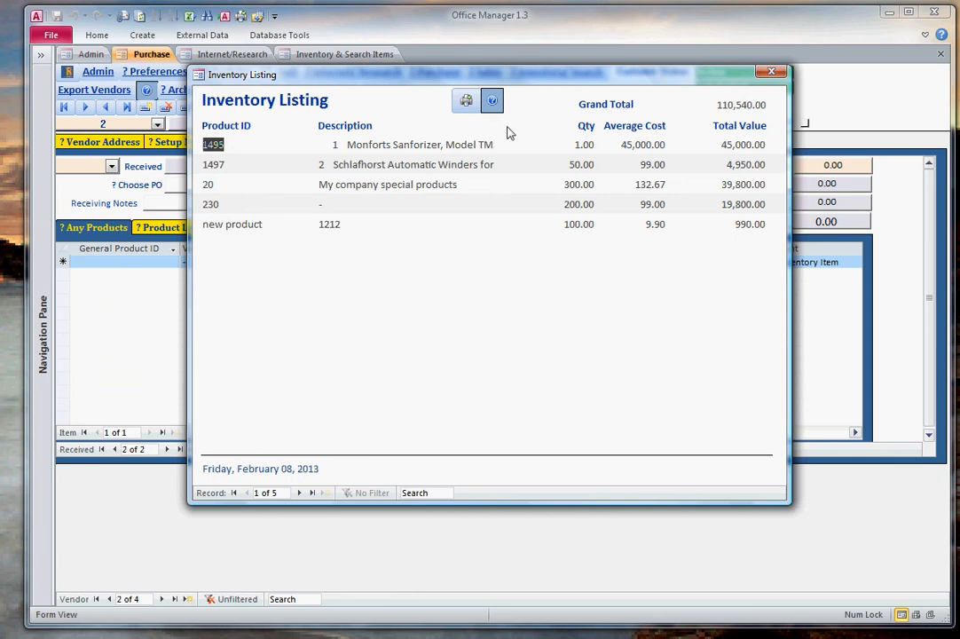
{"action": "left_click", "coordinate": [493, 101]}
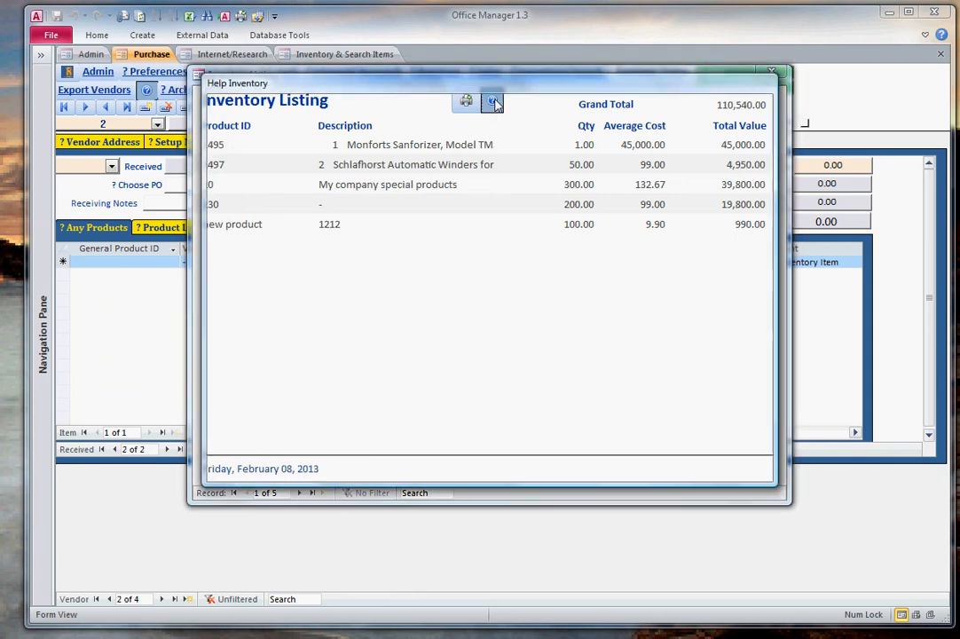
{"action": "left_click", "coordinate": [733, 455]}
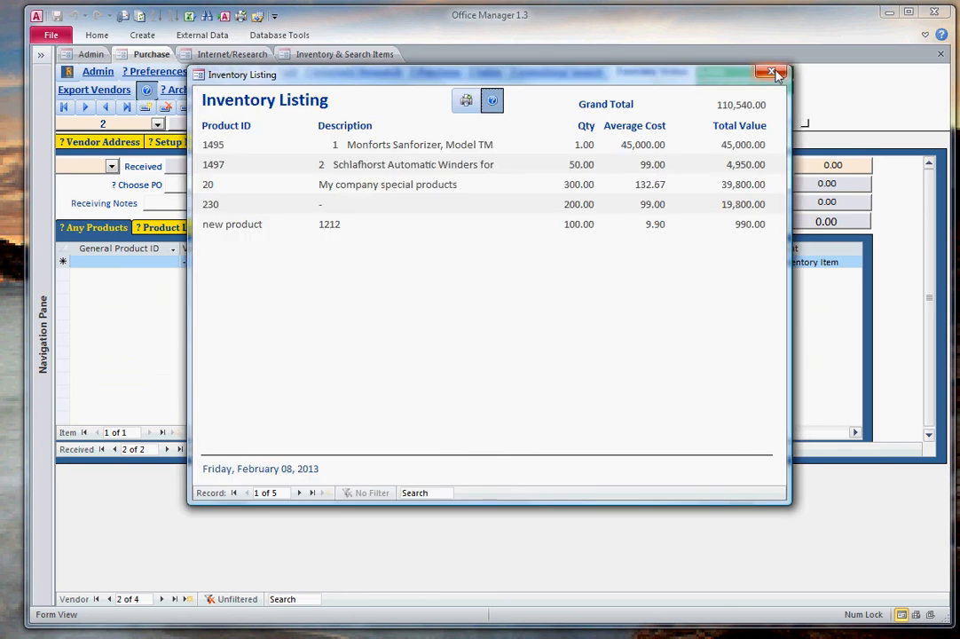
{"action": "left_click", "coordinate": [299, 493]}
{"action": "left_click", "coordinate": [299, 492]}
{"action": "left_click", "coordinate": [298, 493]}
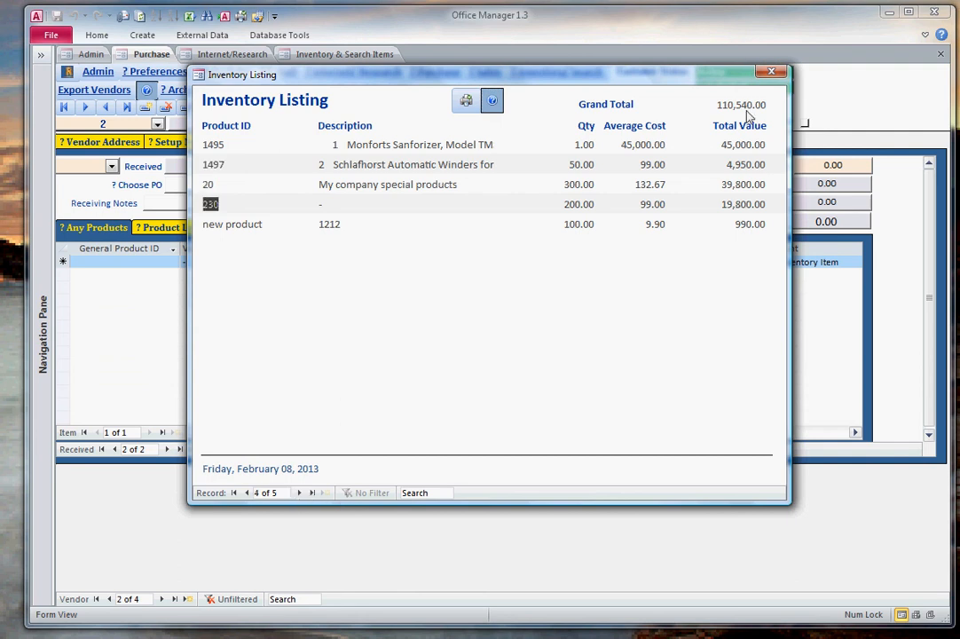
{"action": "left_click", "coordinate": [771, 71]}
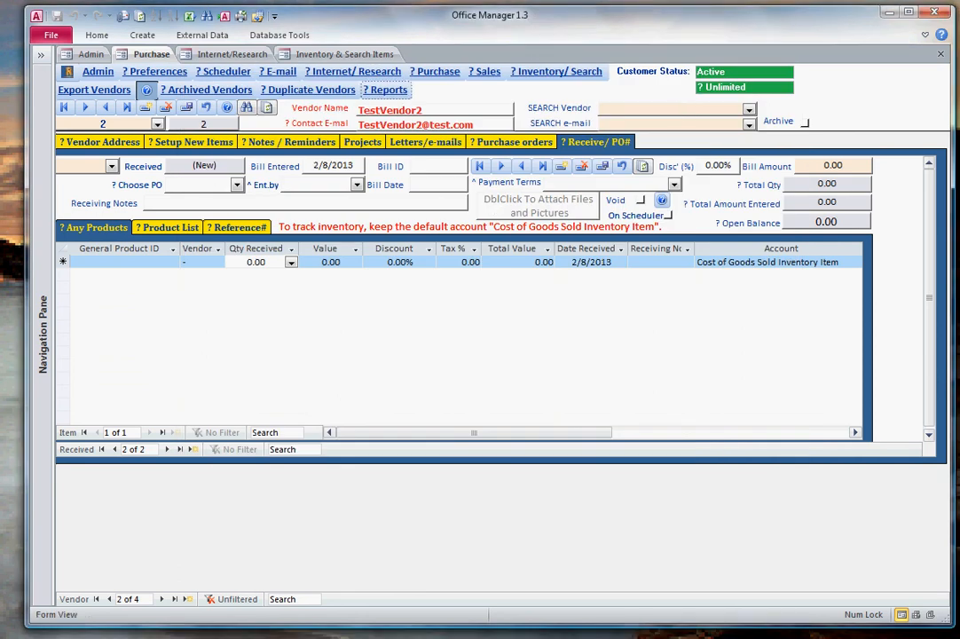
Review the P/L Summary for 2/1/2013 to 2/8/2013 and the transactions behind its Cost of Goods Sold Inventory Item expense
{"action": "left_click", "coordinate": [398, 91]}
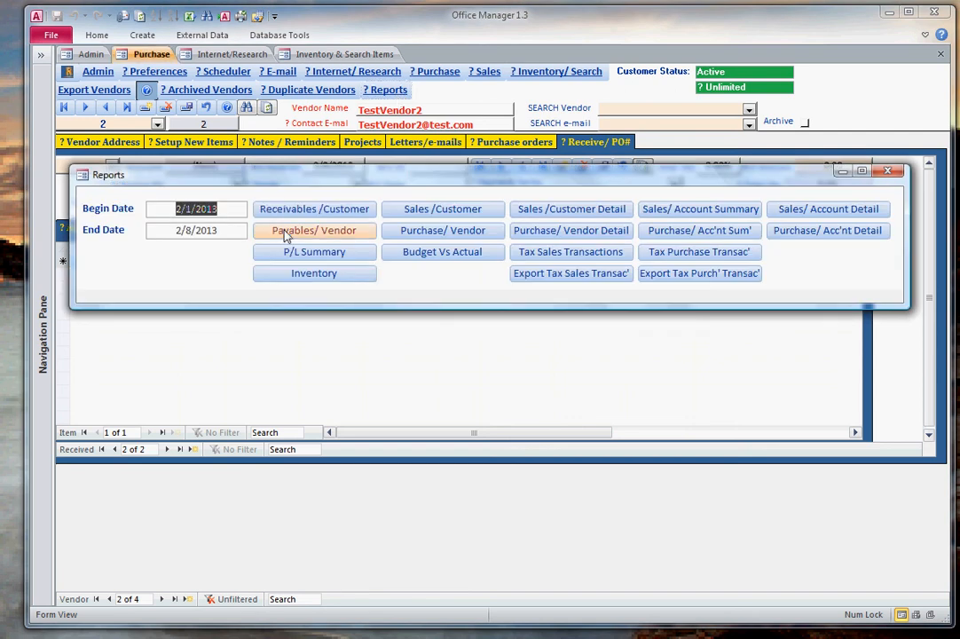
{"action": "left_click", "coordinate": [286, 254]}
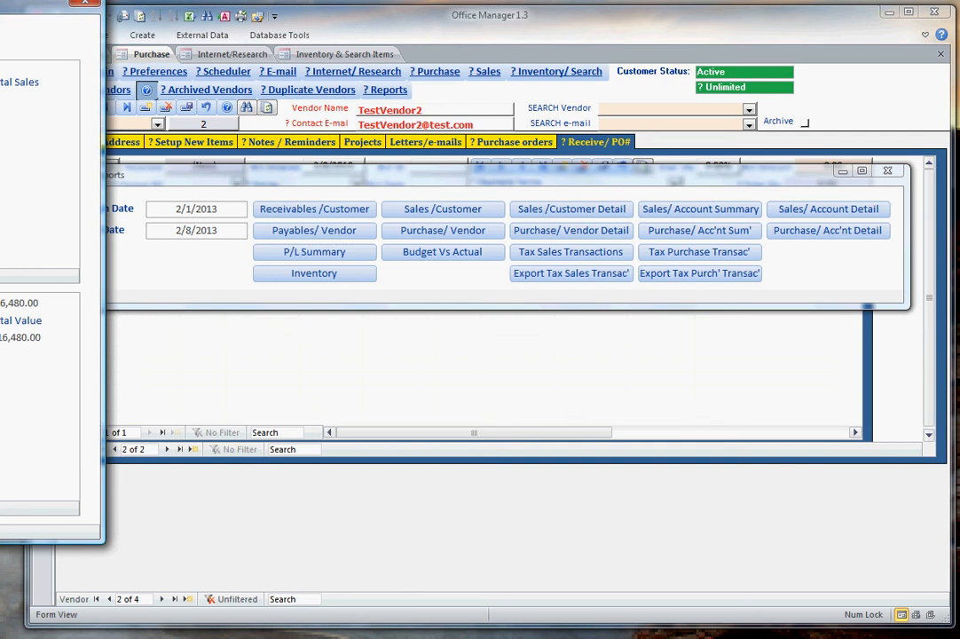
{"action": "left_click_drag", "start_coordinate": [0, 13], "coordinate": [499, 38]}
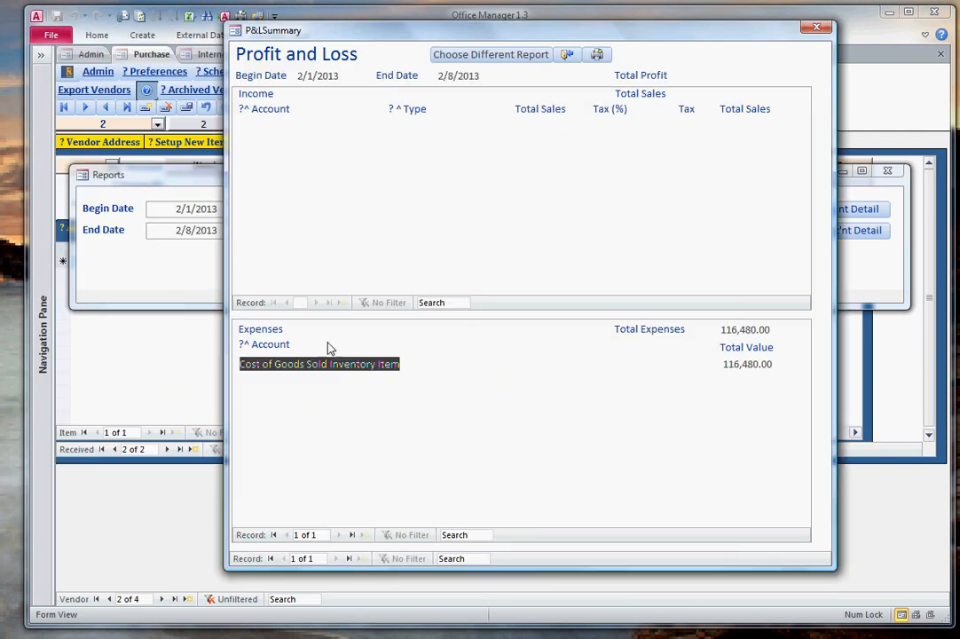
{"action": "left_click", "coordinate": [317, 367]}
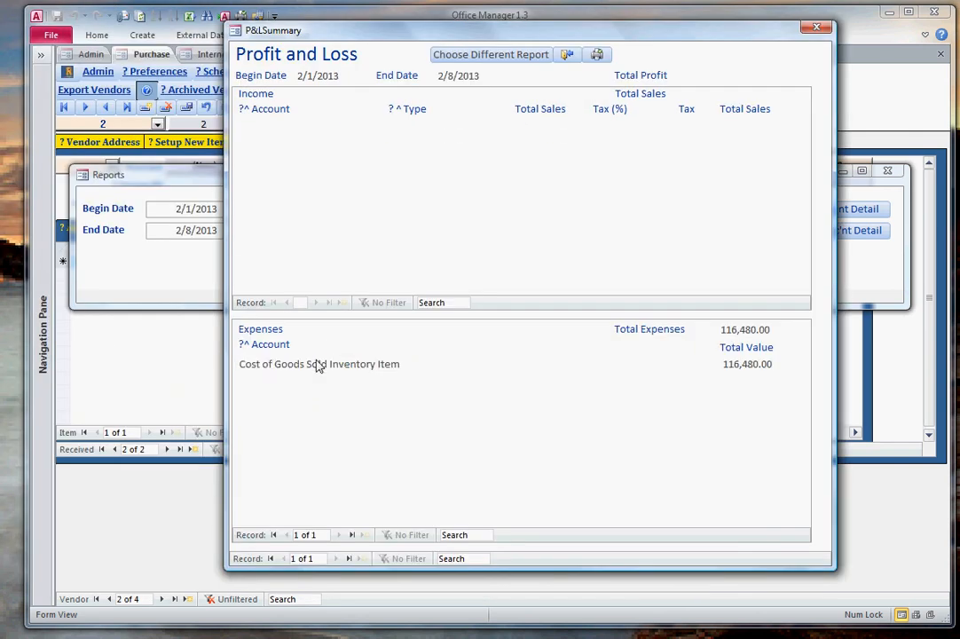
{"action": "double_click", "coordinate": [318, 366]}
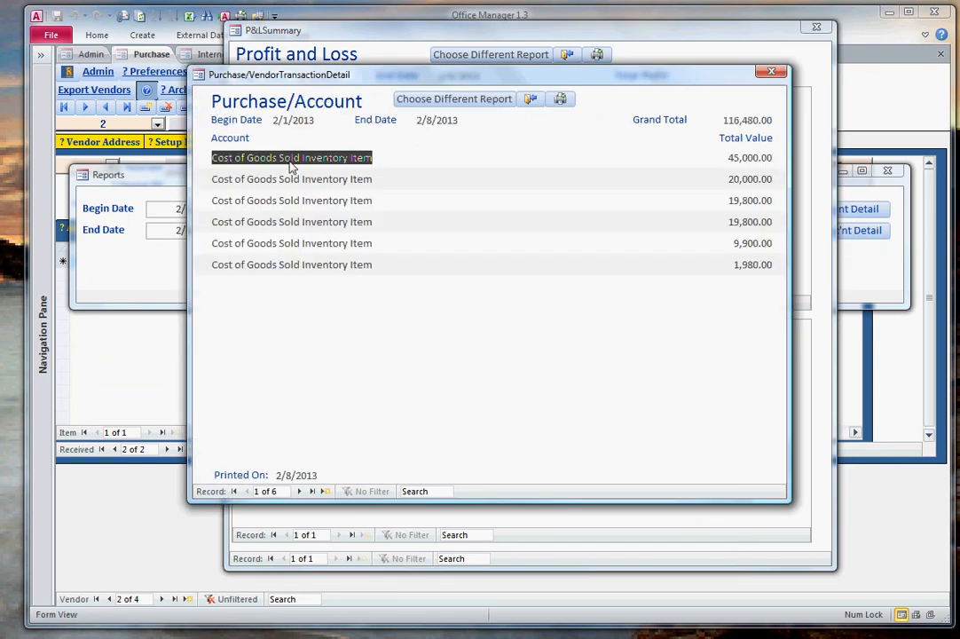
{"action": "left_click", "coordinate": [528, 102]}
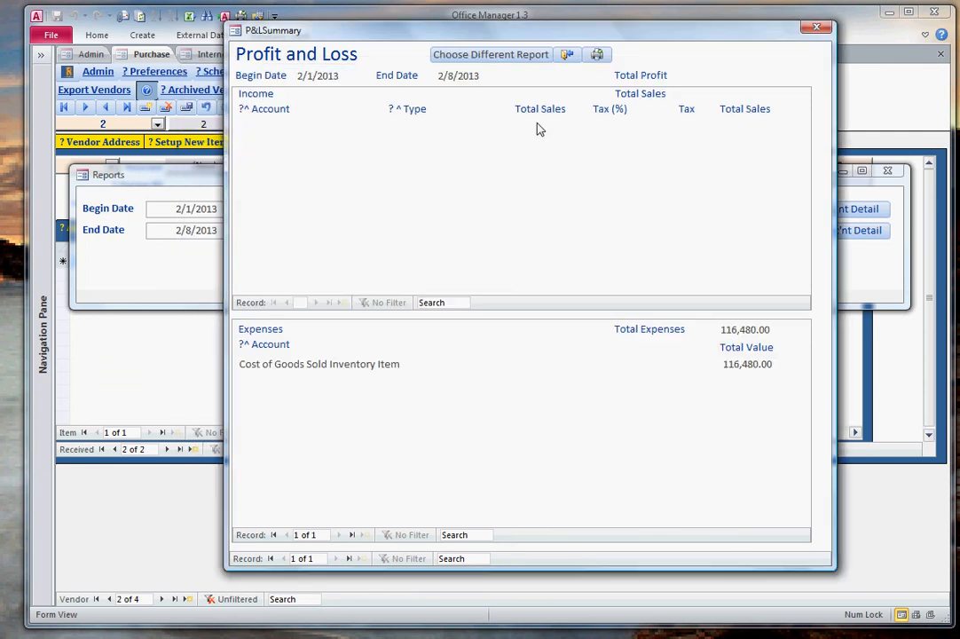
{"action": "left_click", "coordinate": [543, 58]}
{"action": "left_click", "coordinate": [887, 170]}
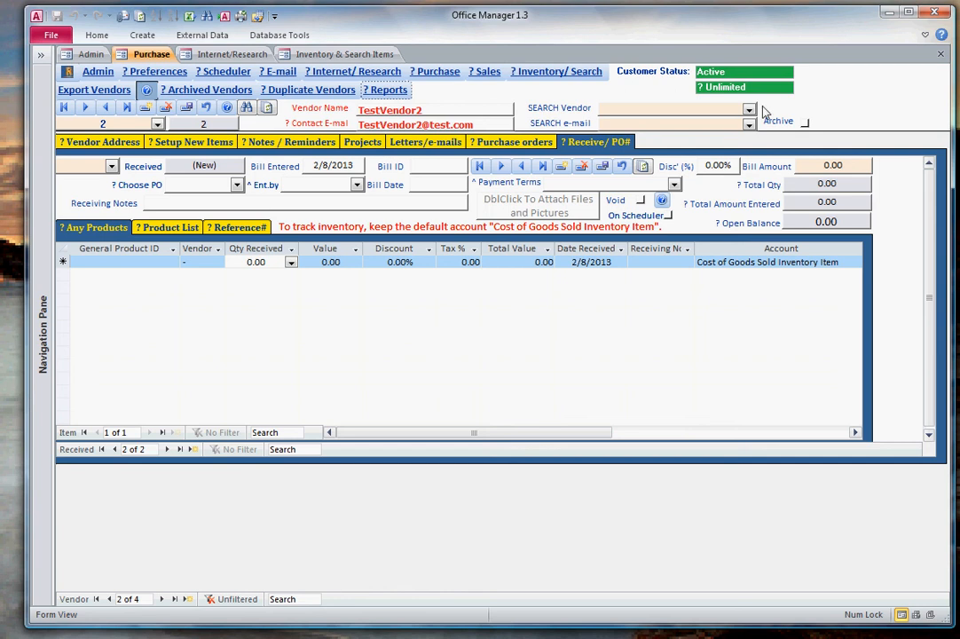
Search for TestVendor2 and bring up its received bill by looking up the purchase order
{"action": "left_click", "coordinate": [750, 109]}
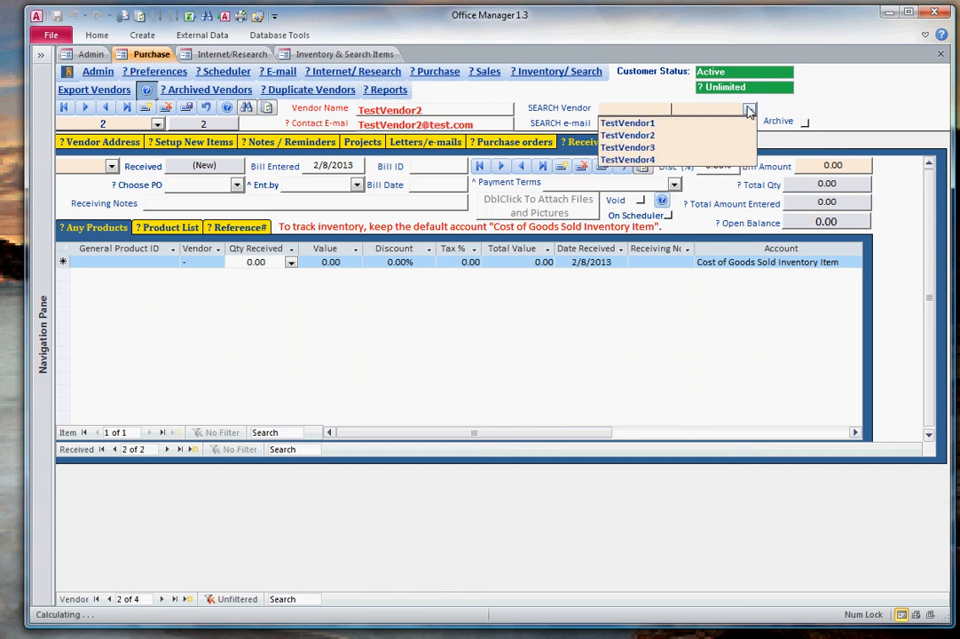
{"action": "left_click", "coordinate": [638, 135]}
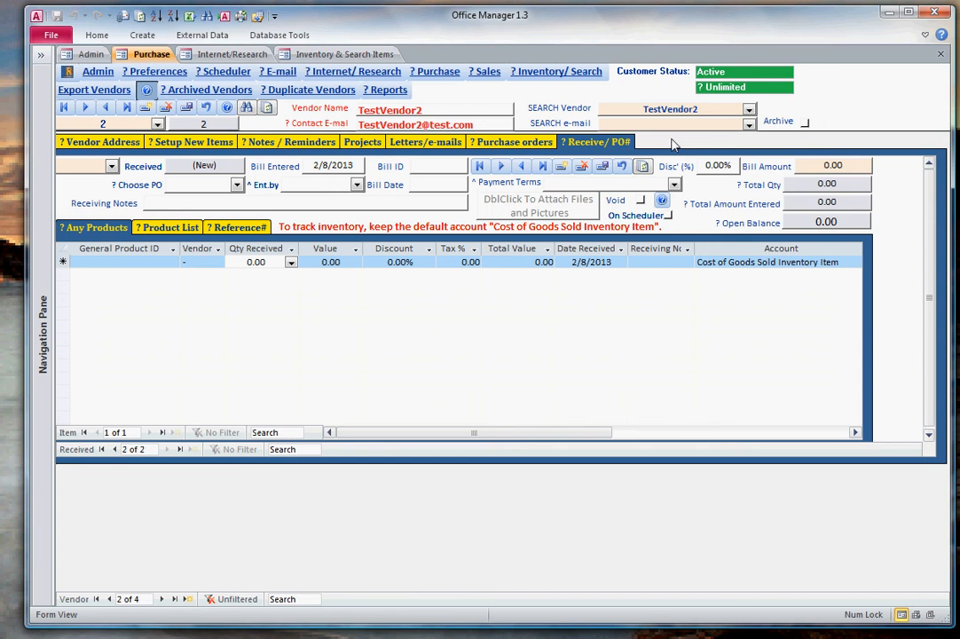
{"action": "left_click", "coordinate": [112, 167]}
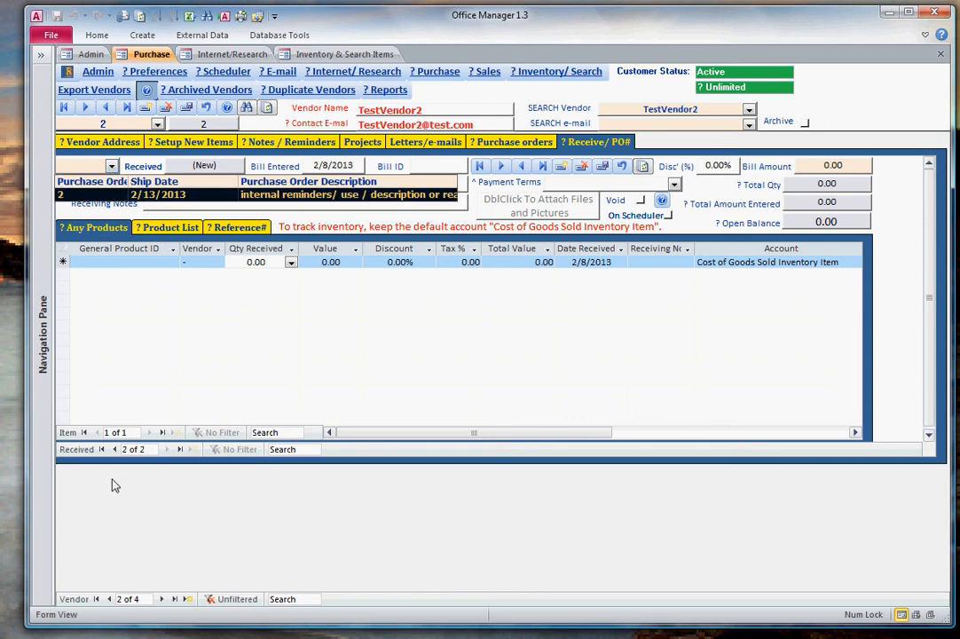
{"action": "left_click", "coordinate": [111, 167]}
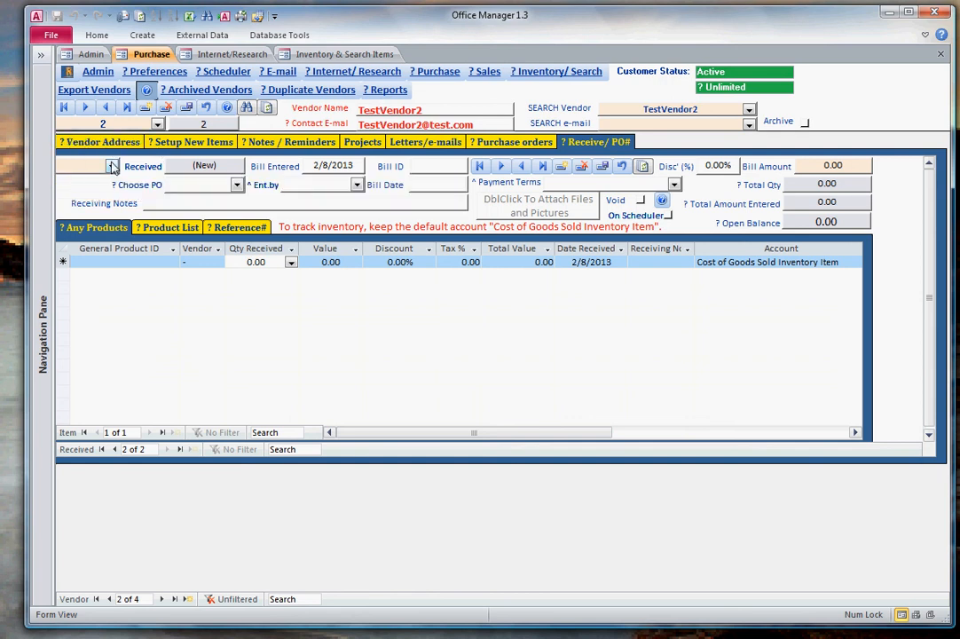
{"action": "left_click", "coordinate": [111, 166]}
{"action": "left_click", "coordinate": [107, 199]}
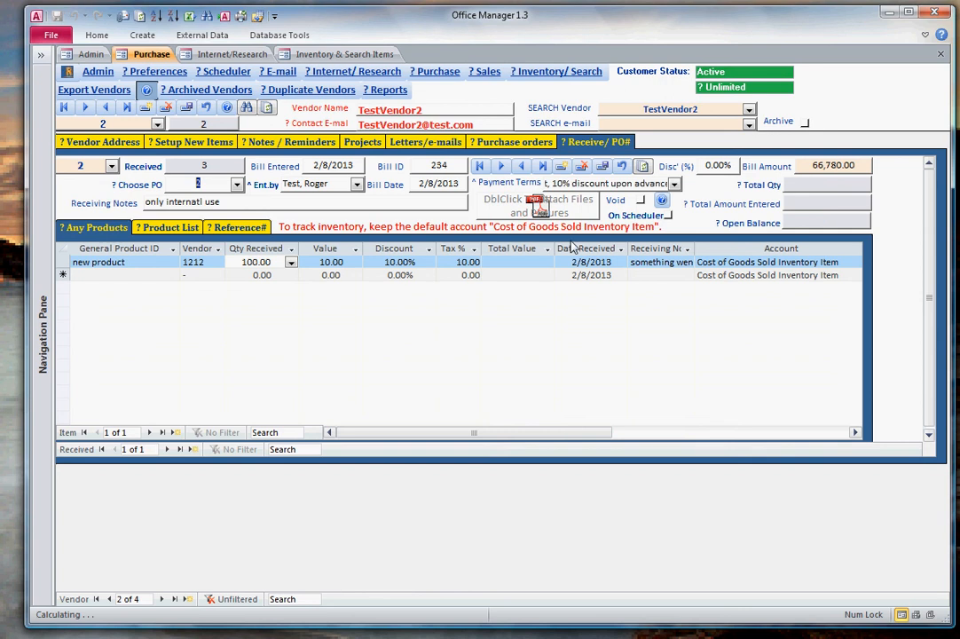